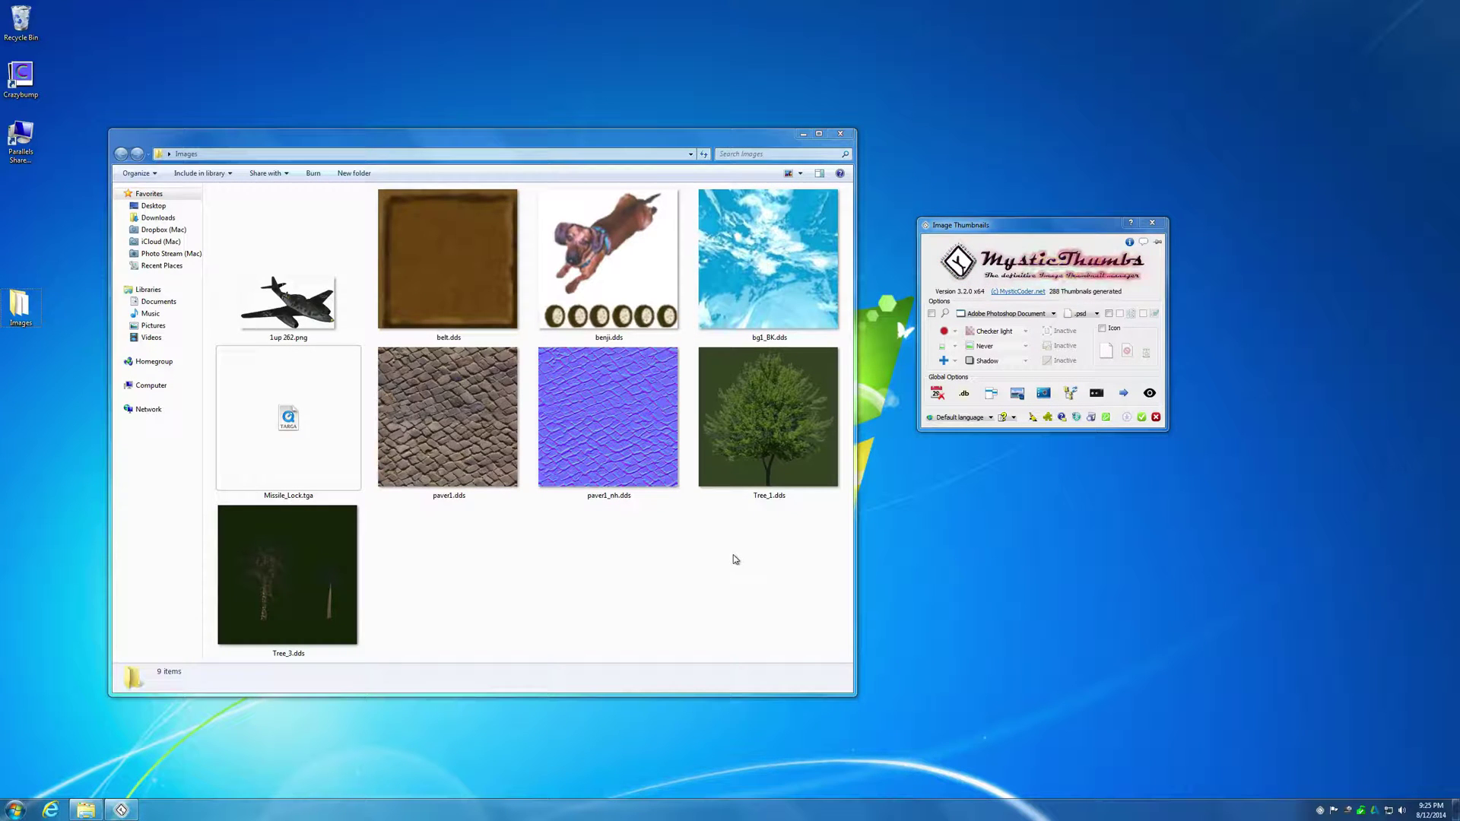
- Select Missile_Lock.tga in the Images folder to check its details, then clear the selection
{"action": "left_click", "coordinate": [601, 568]}
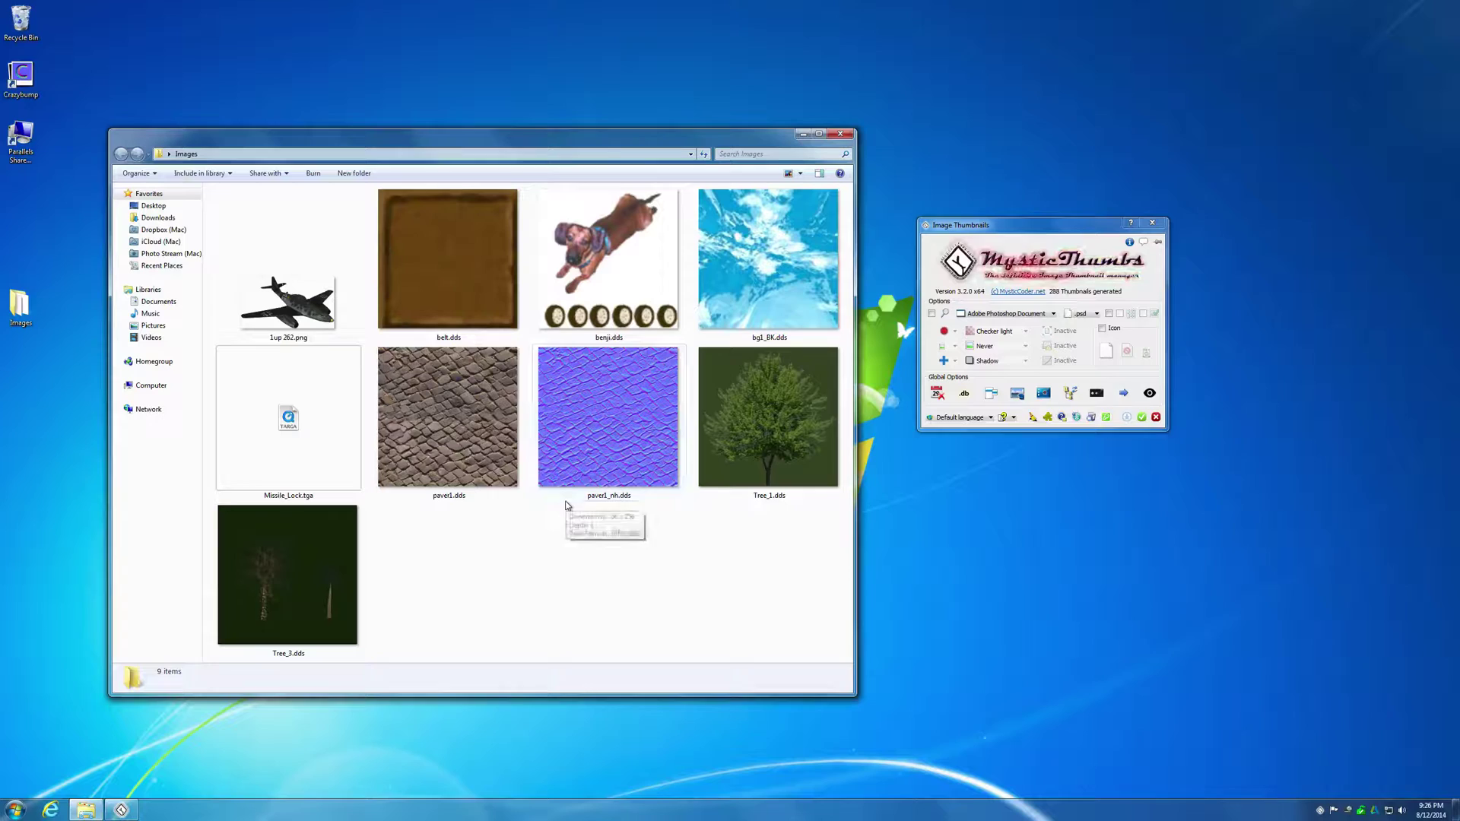
{"action": "left_click", "coordinate": [292, 430]}
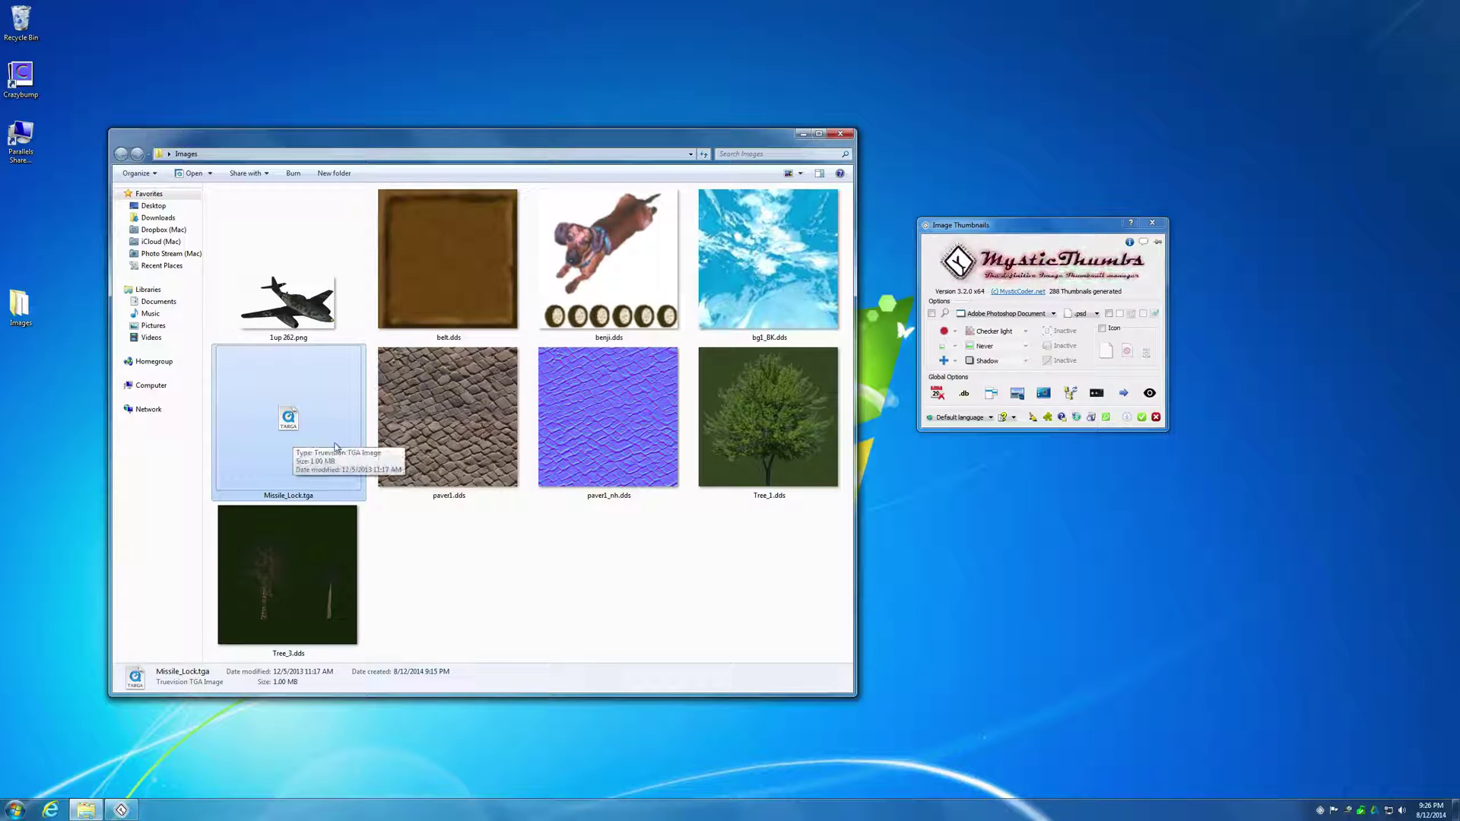
{"action": "left_click", "coordinate": [596, 609]}
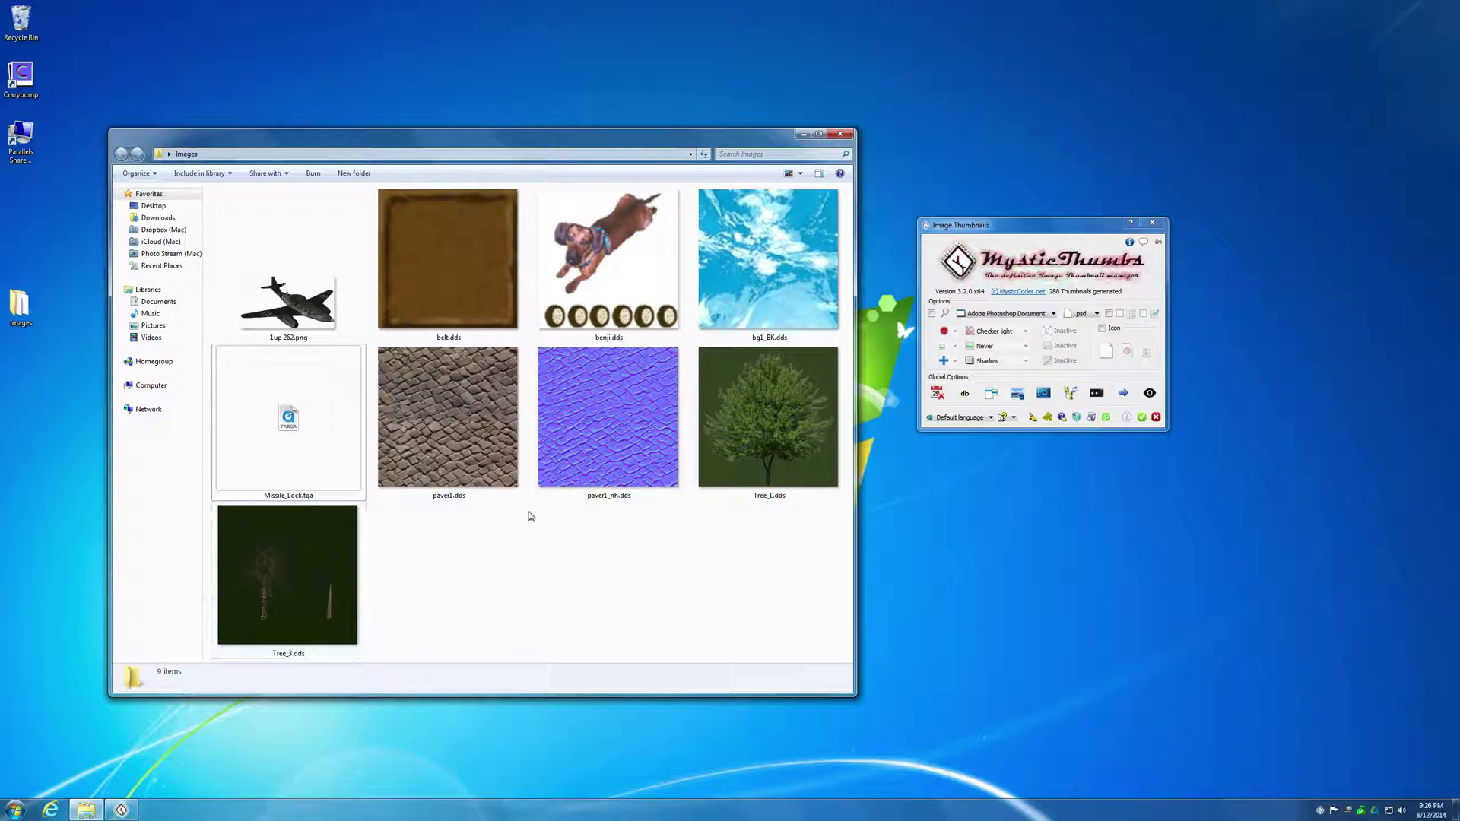
{"action": "mouse_move", "coordinate": [594, 393]}
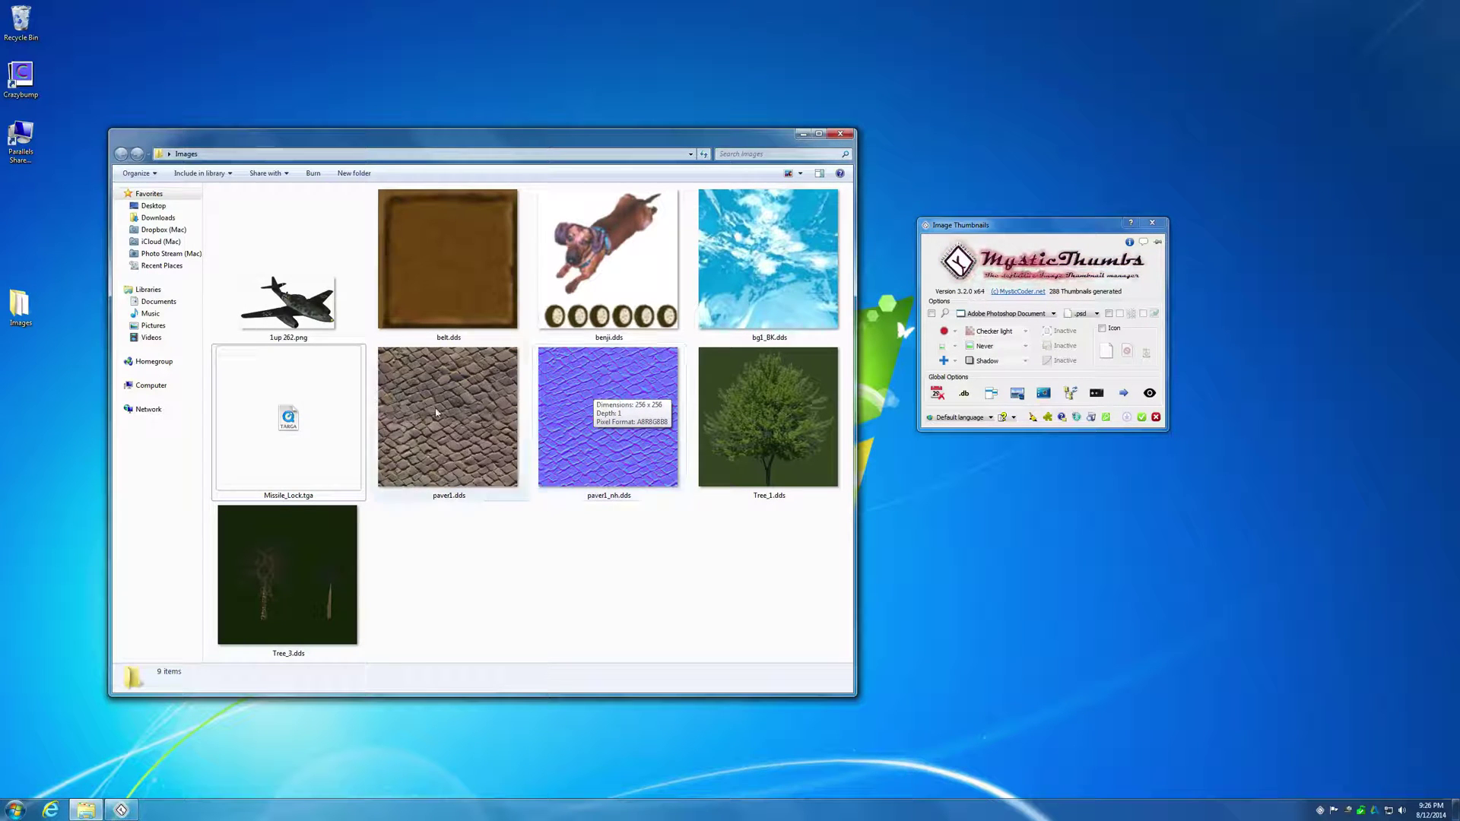
{"action": "mouse_move", "coordinate": [509, 427]}
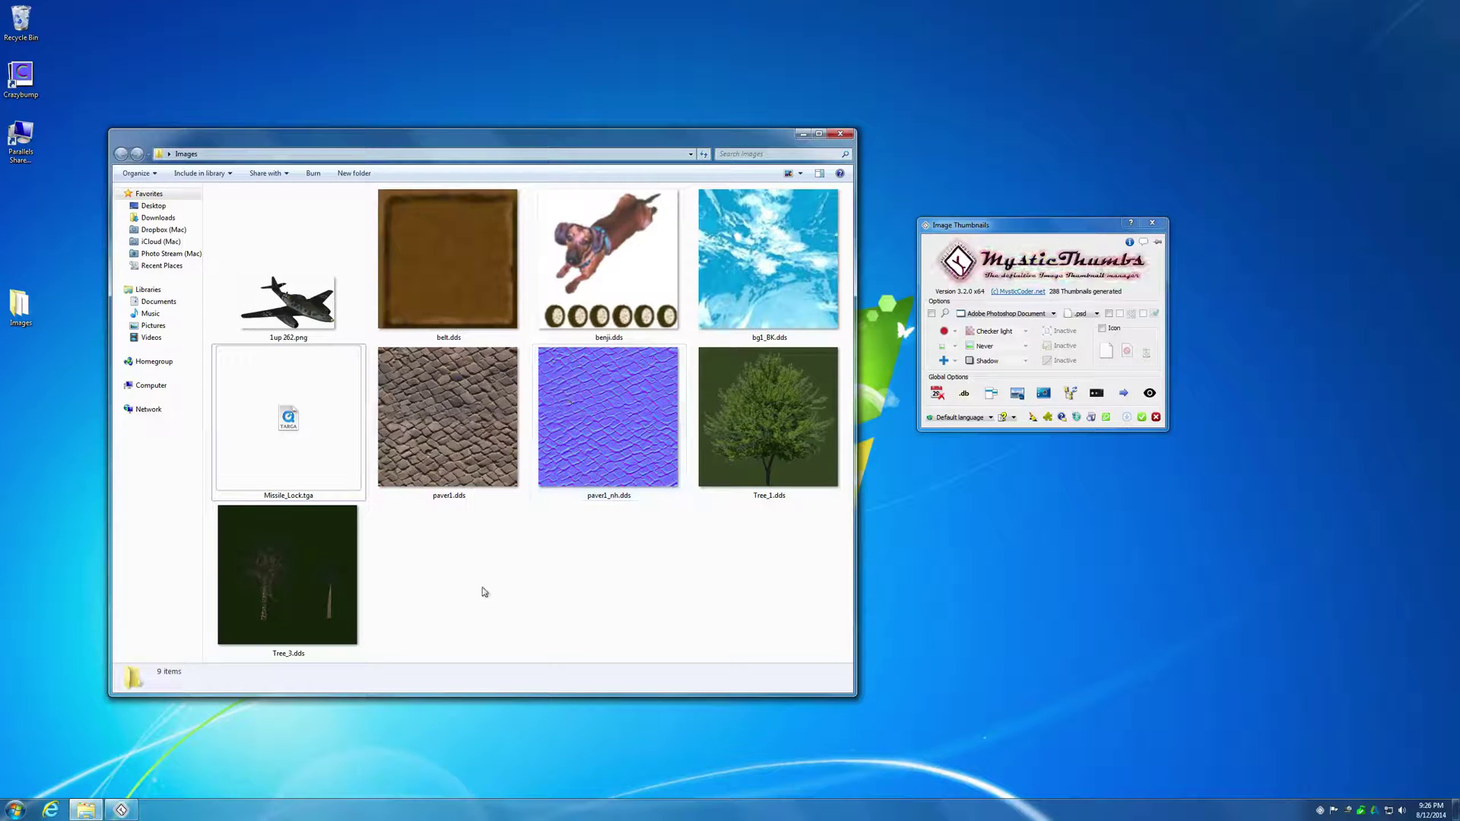
- Restart MysticThumbs from the tray and apply background and shadow thumbnail options to All formats
{"action": "left_click", "coordinate": [959, 263]}
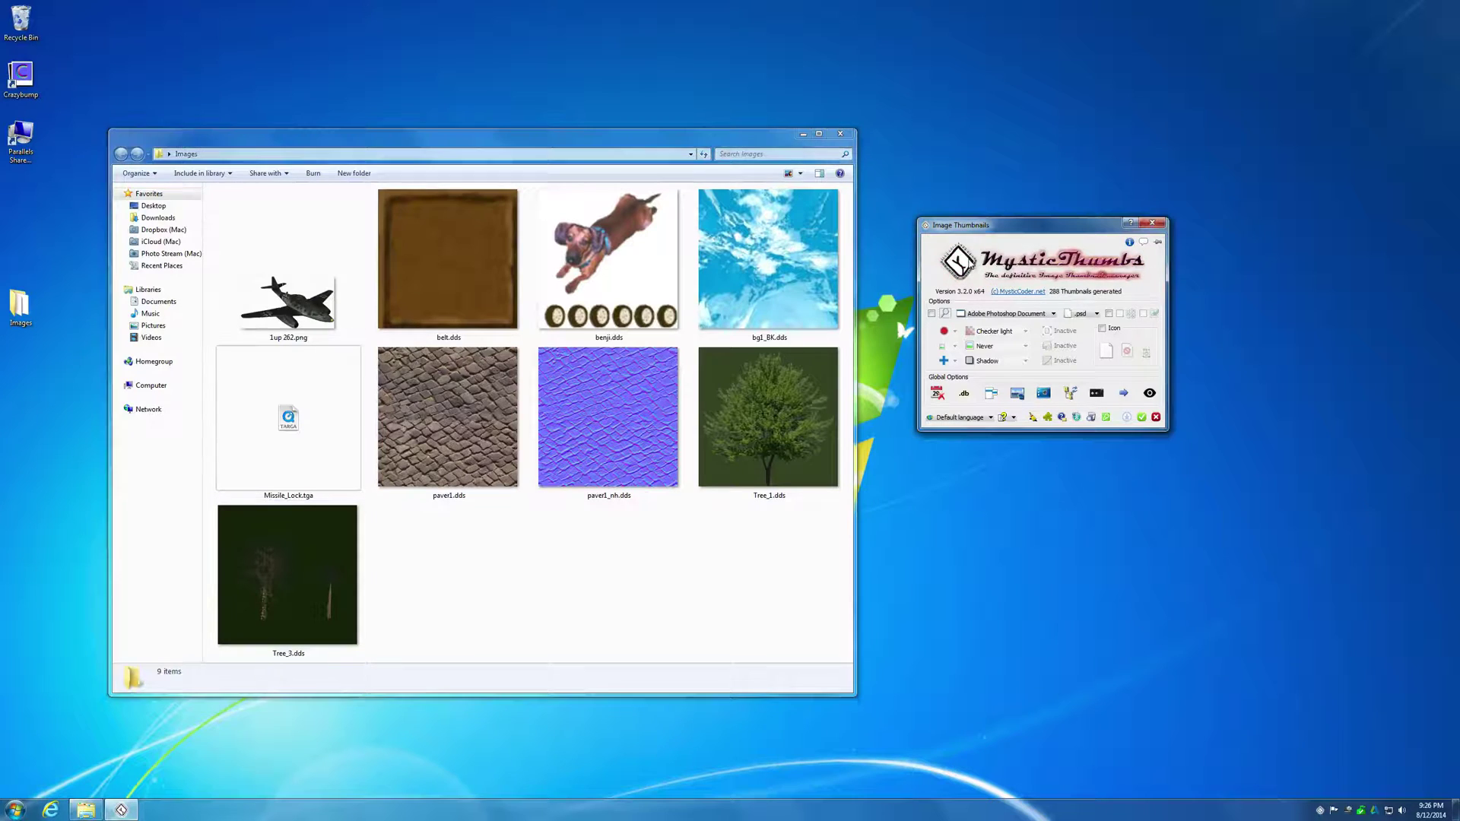
{"action": "left_click", "coordinate": [1161, 225]}
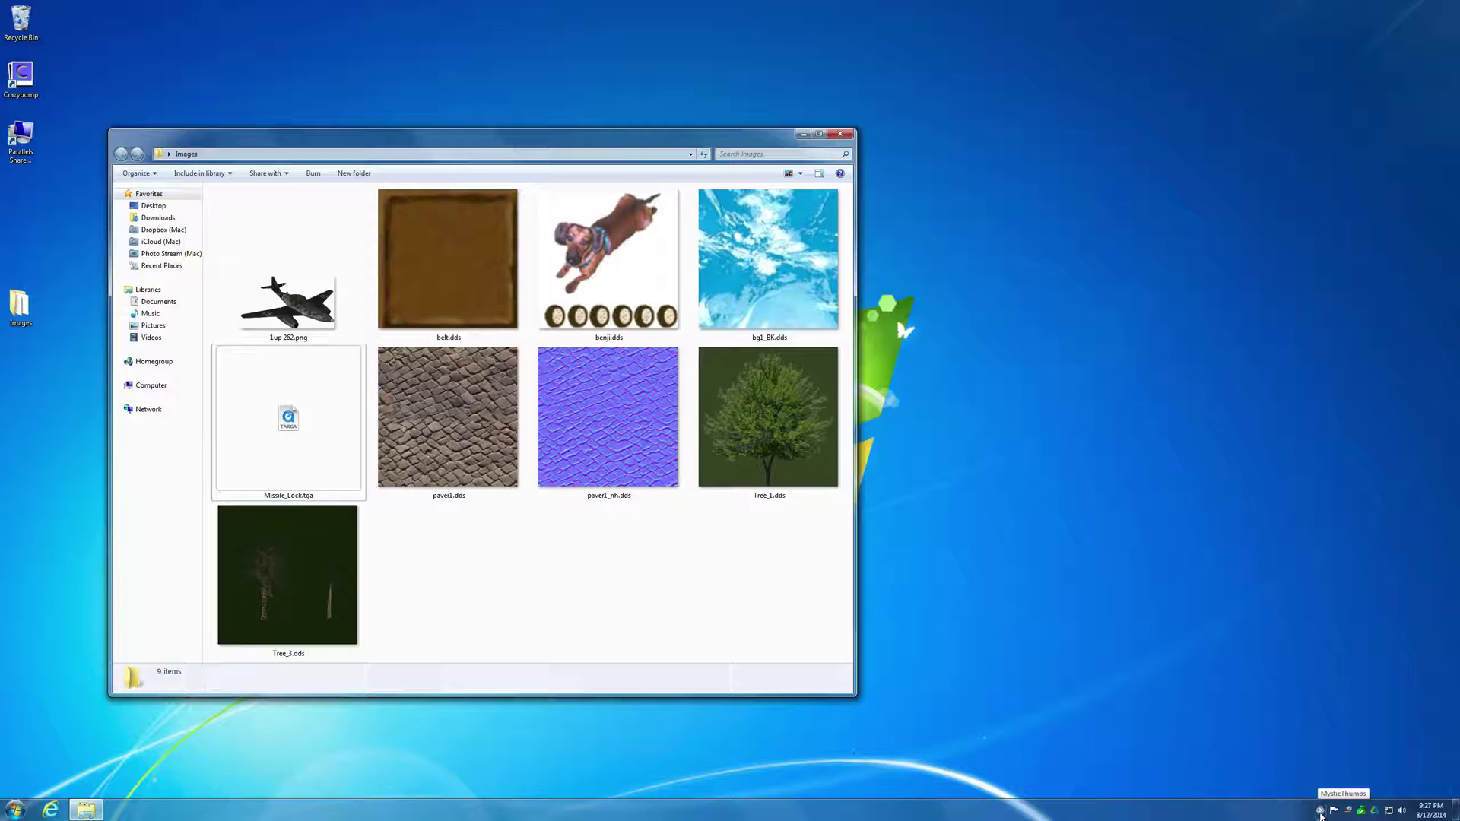
{"action": "left_click", "coordinate": [1321, 810]}
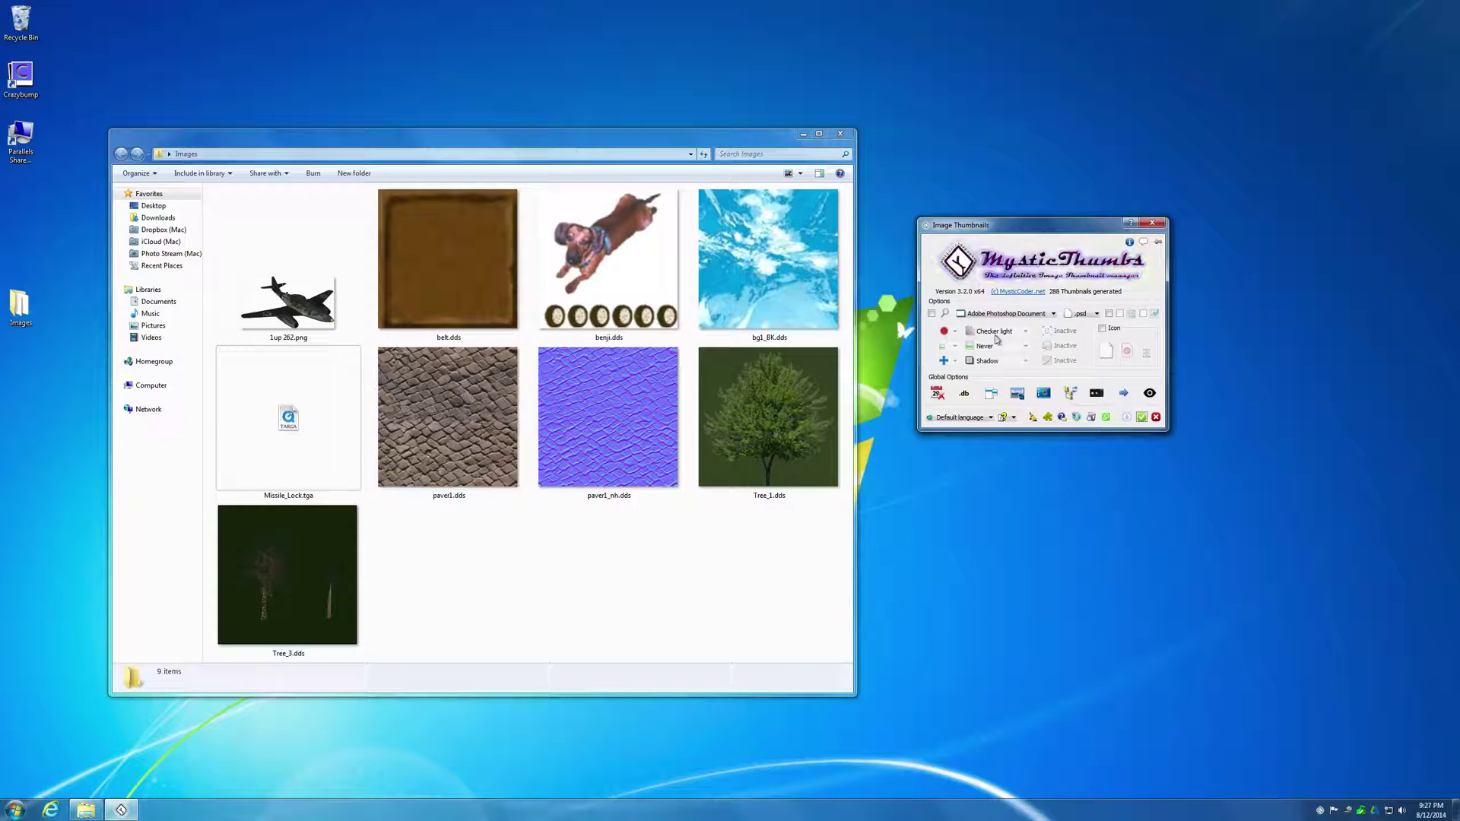
{"action": "left_click", "coordinate": [937, 314]}
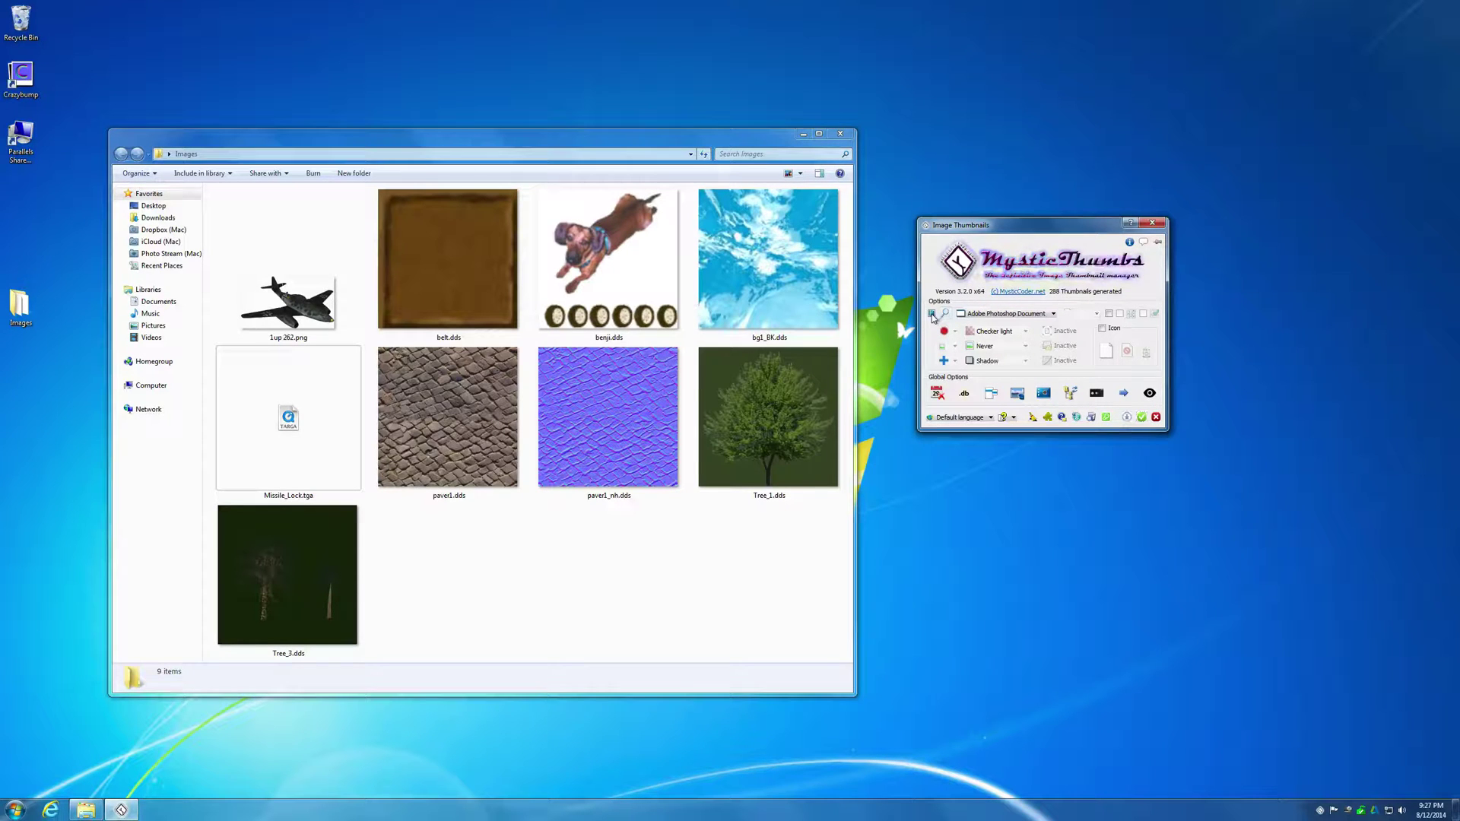
{"action": "left_click", "coordinate": [1108, 314]}
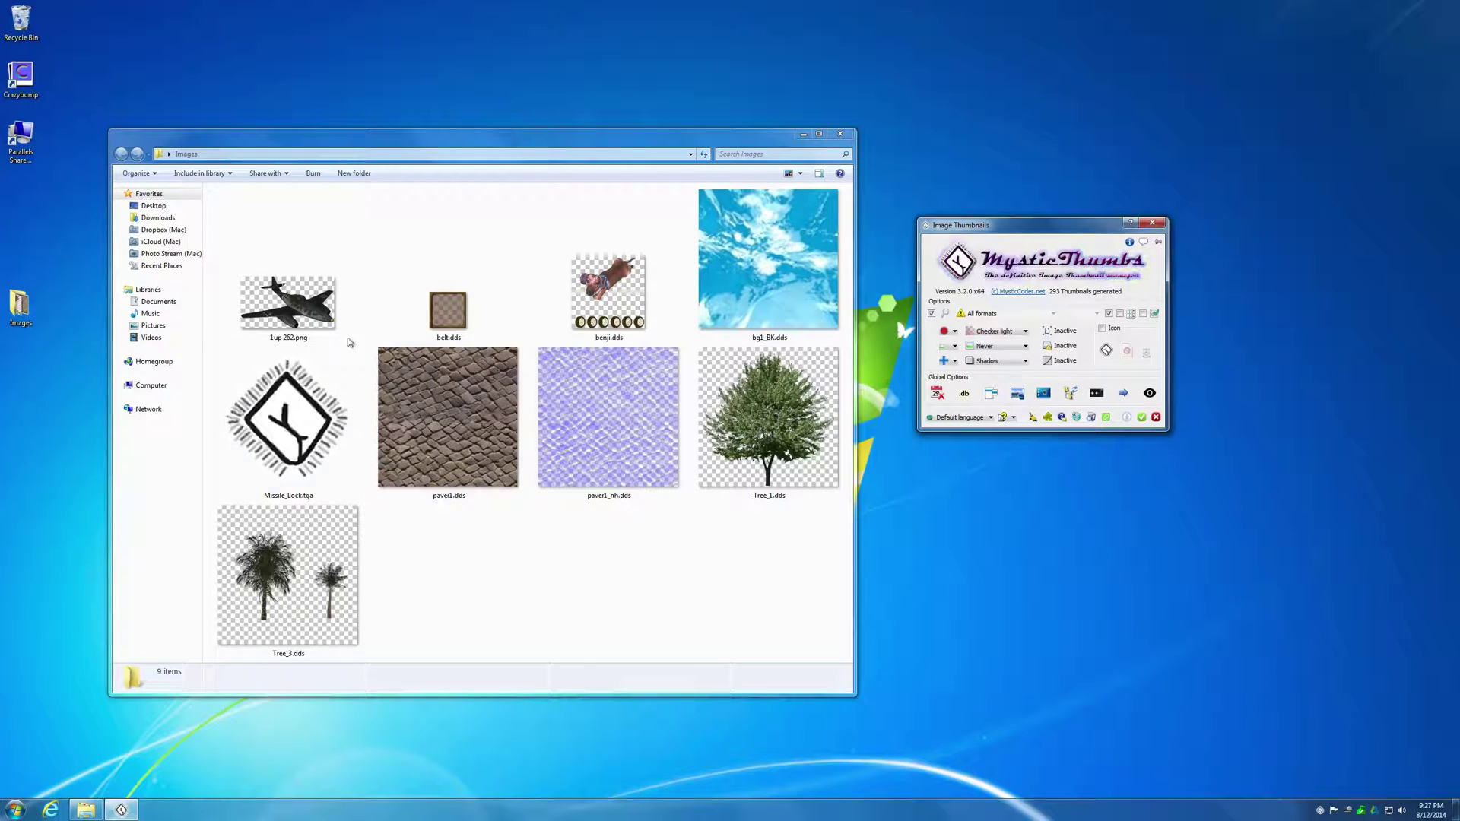
{"action": "left_click", "coordinate": [707, 593]}
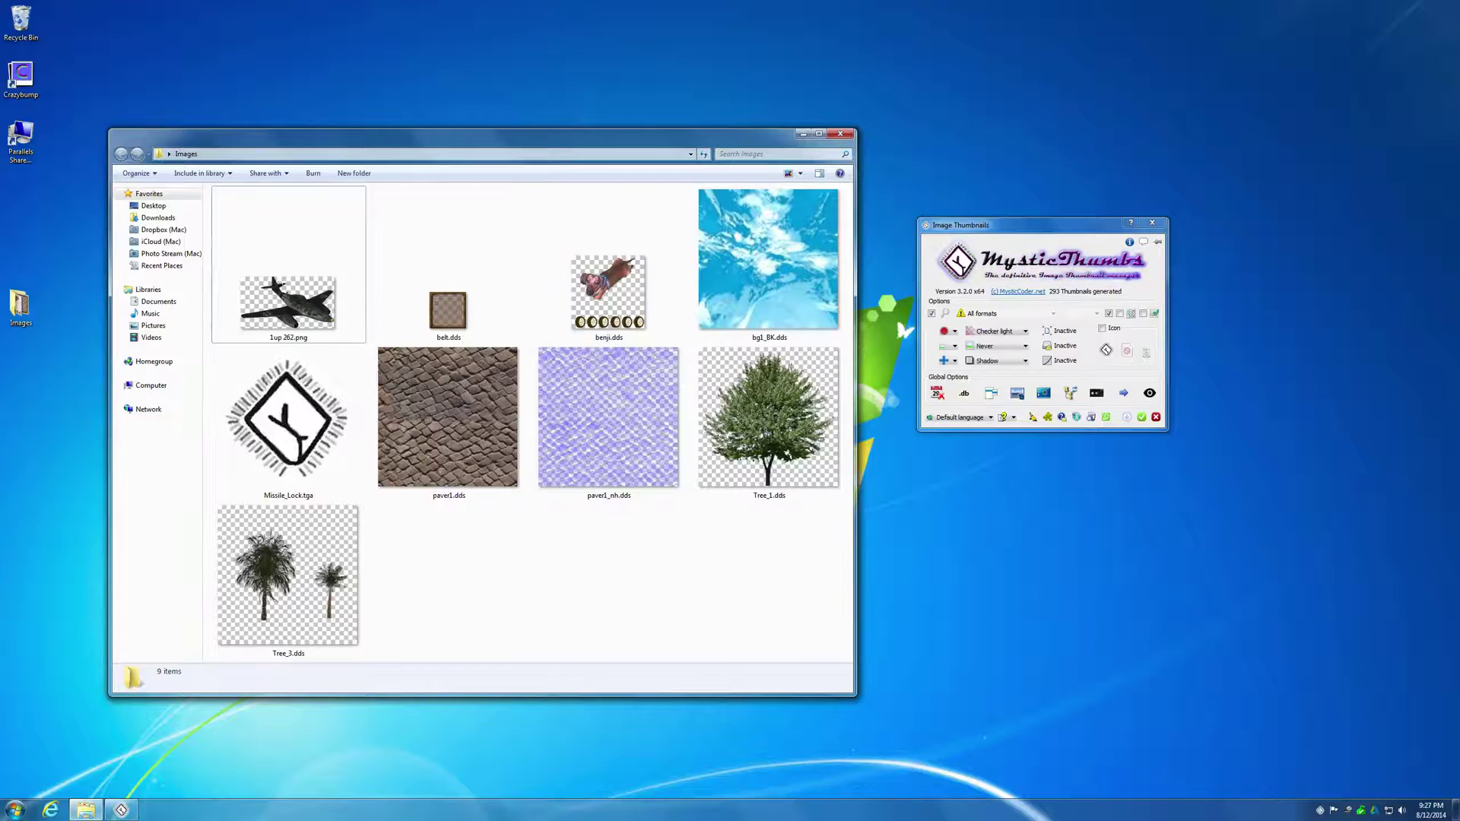
- Refresh Missile_Lock.tga's thumbnail through its Thumbnail > Refresh menu
{"action": "right_click", "coordinate": [313, 439]}
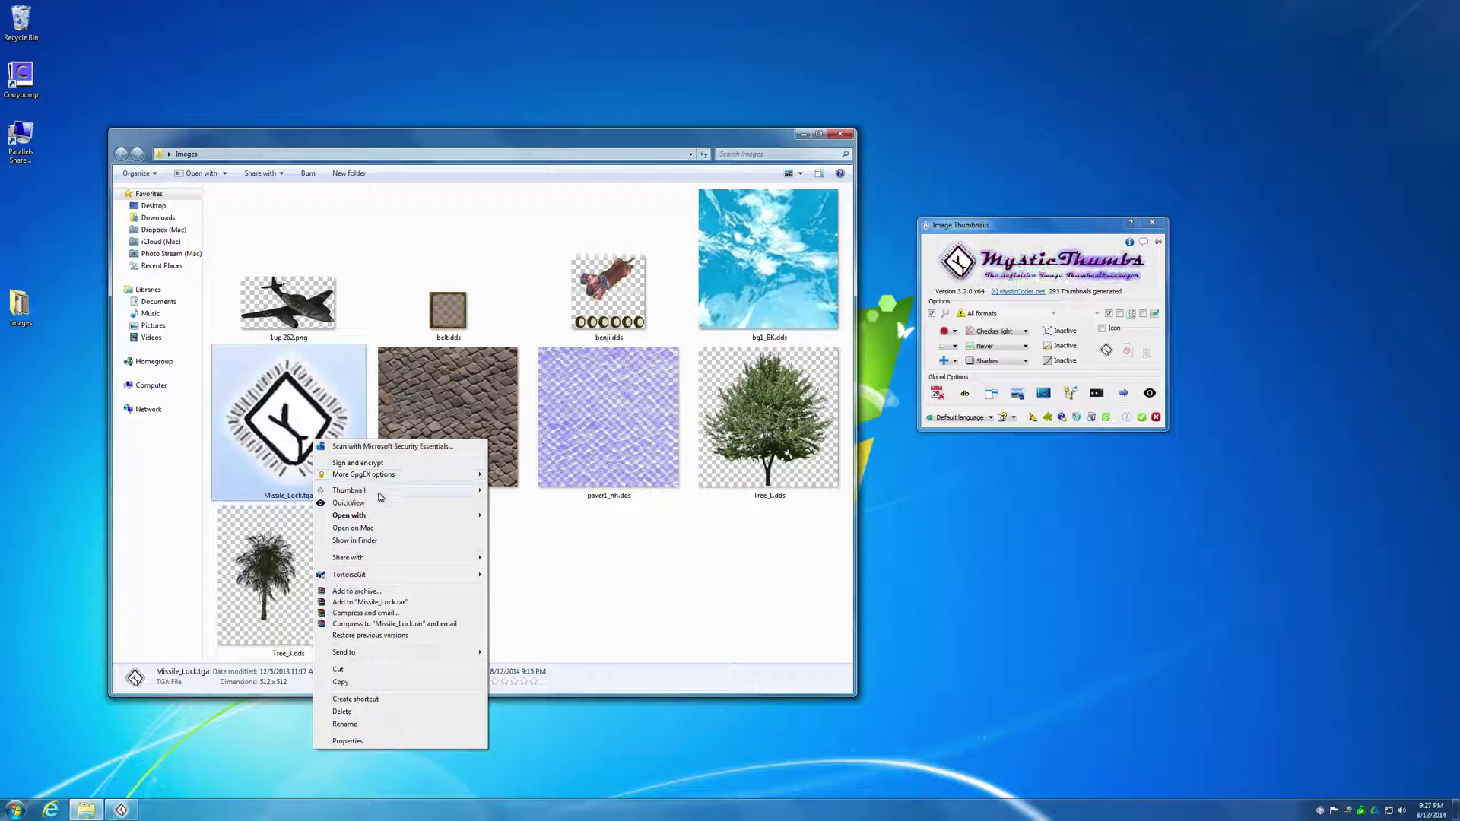
{"action": "mouse_move", "coordinate": [395, 495]}
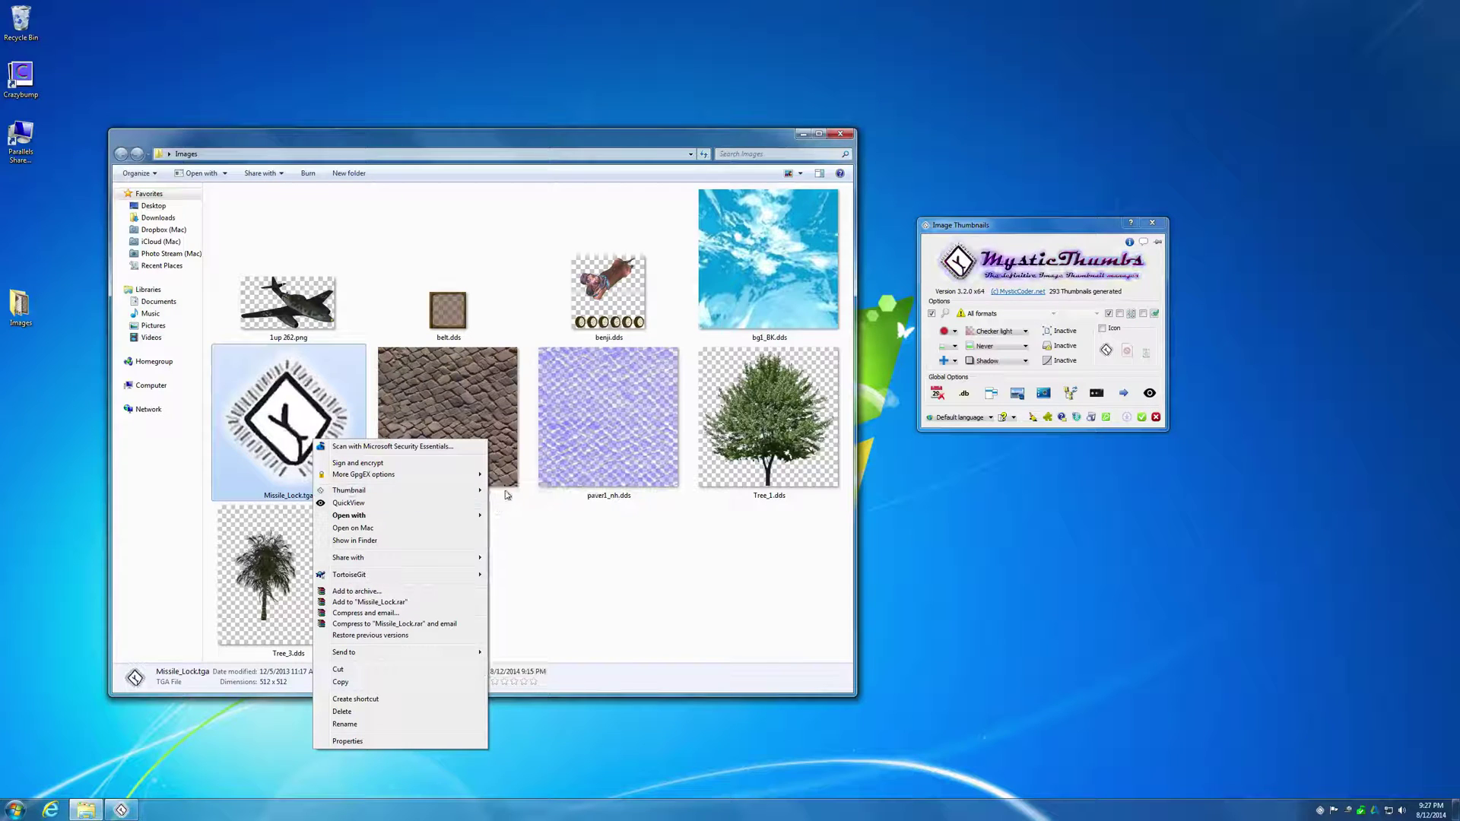
{"action": "left_click", "coordinate": [518, 490]}
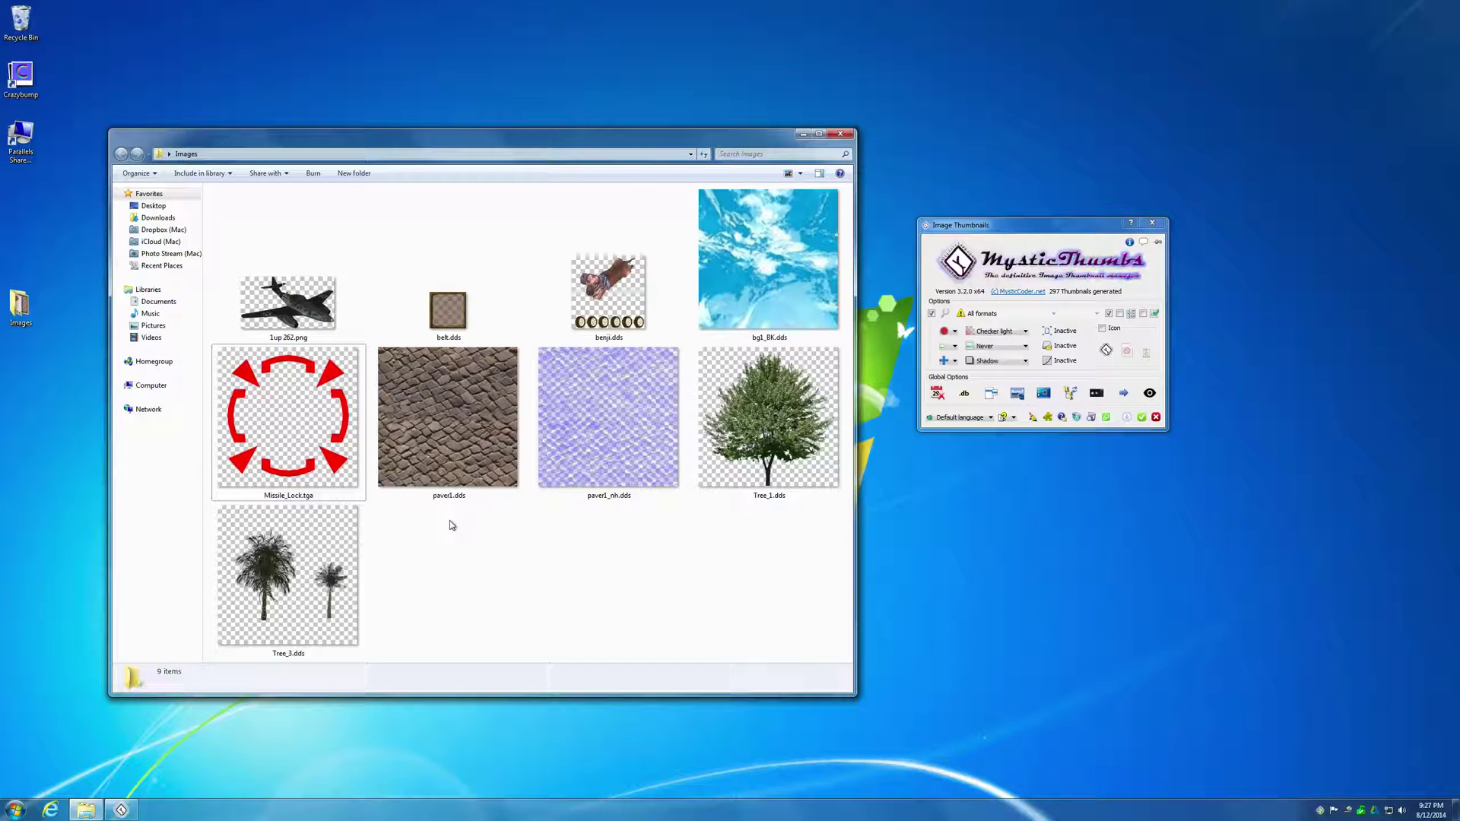
{"action": "right_click", "coordinate": [308, 400]}
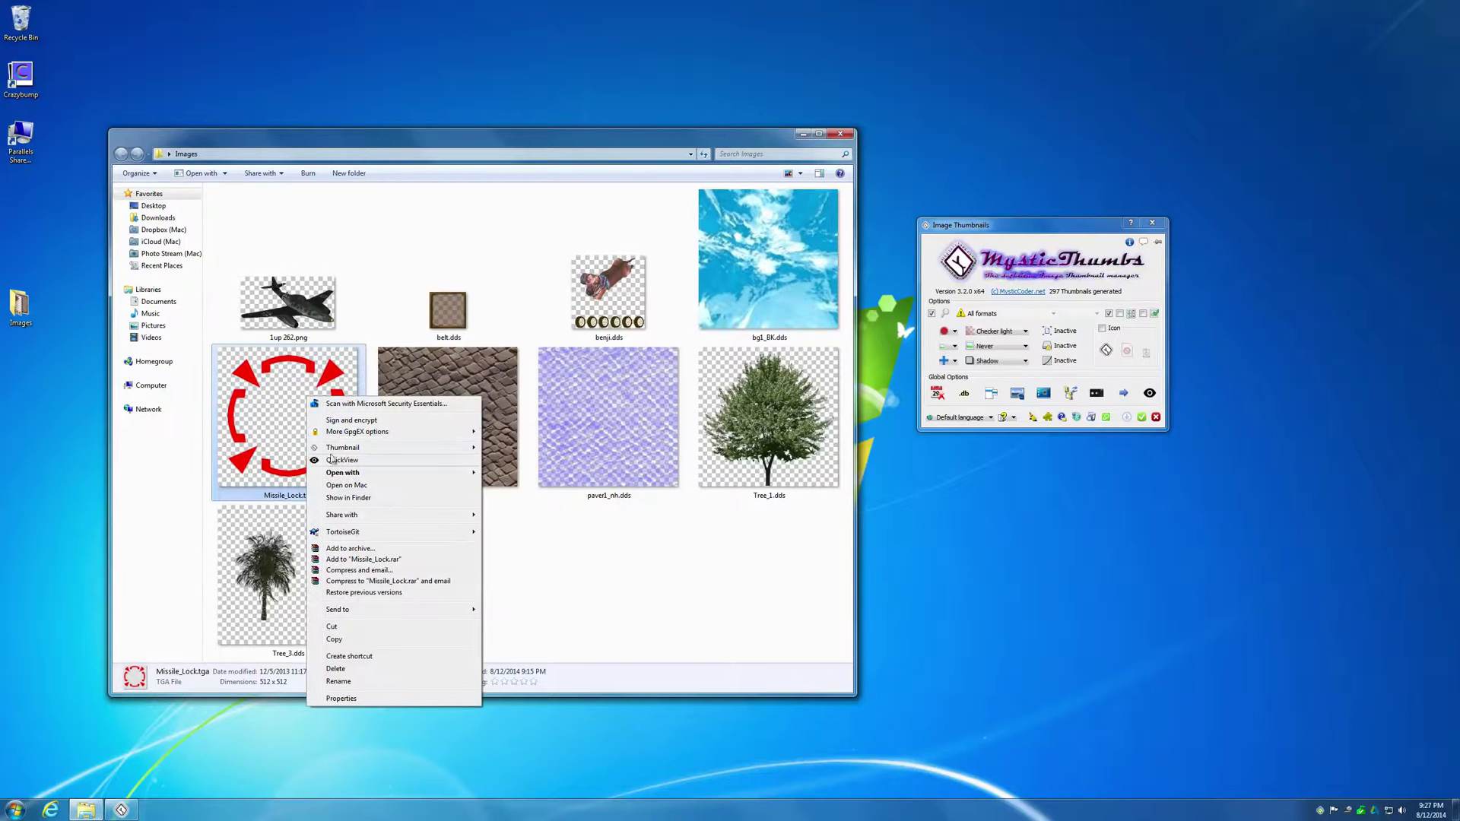
{"action": "left_click", "coordinate": [489, 393]}
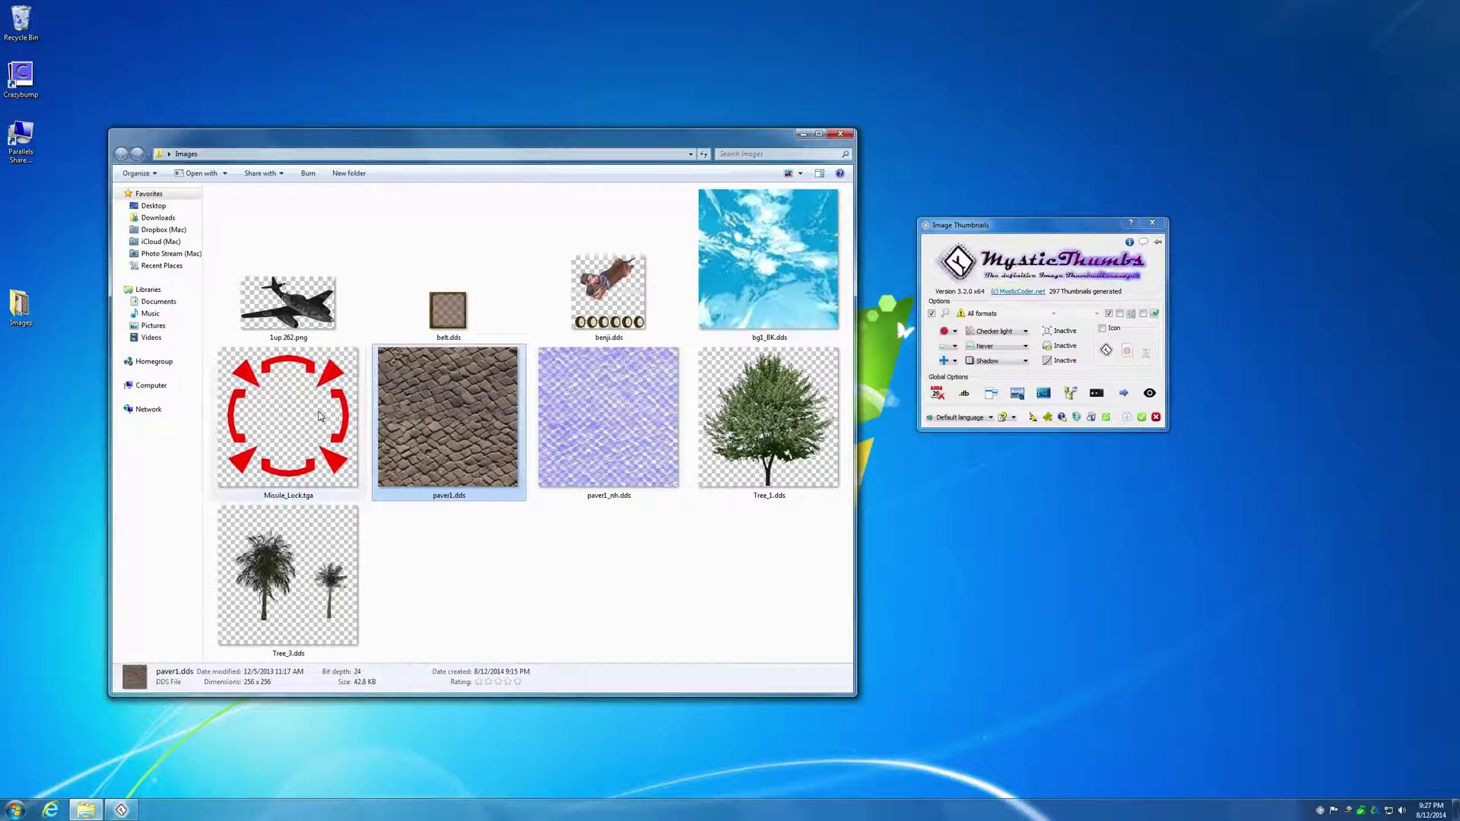
- Preview Missile_Lock.tga in QuickView, then close the preview and clear the selection
{"action": "left_click", "coordinate": [459, 428], "text": "ctrl"}
{"action": "left_click", "coordinate": [470, 558]}
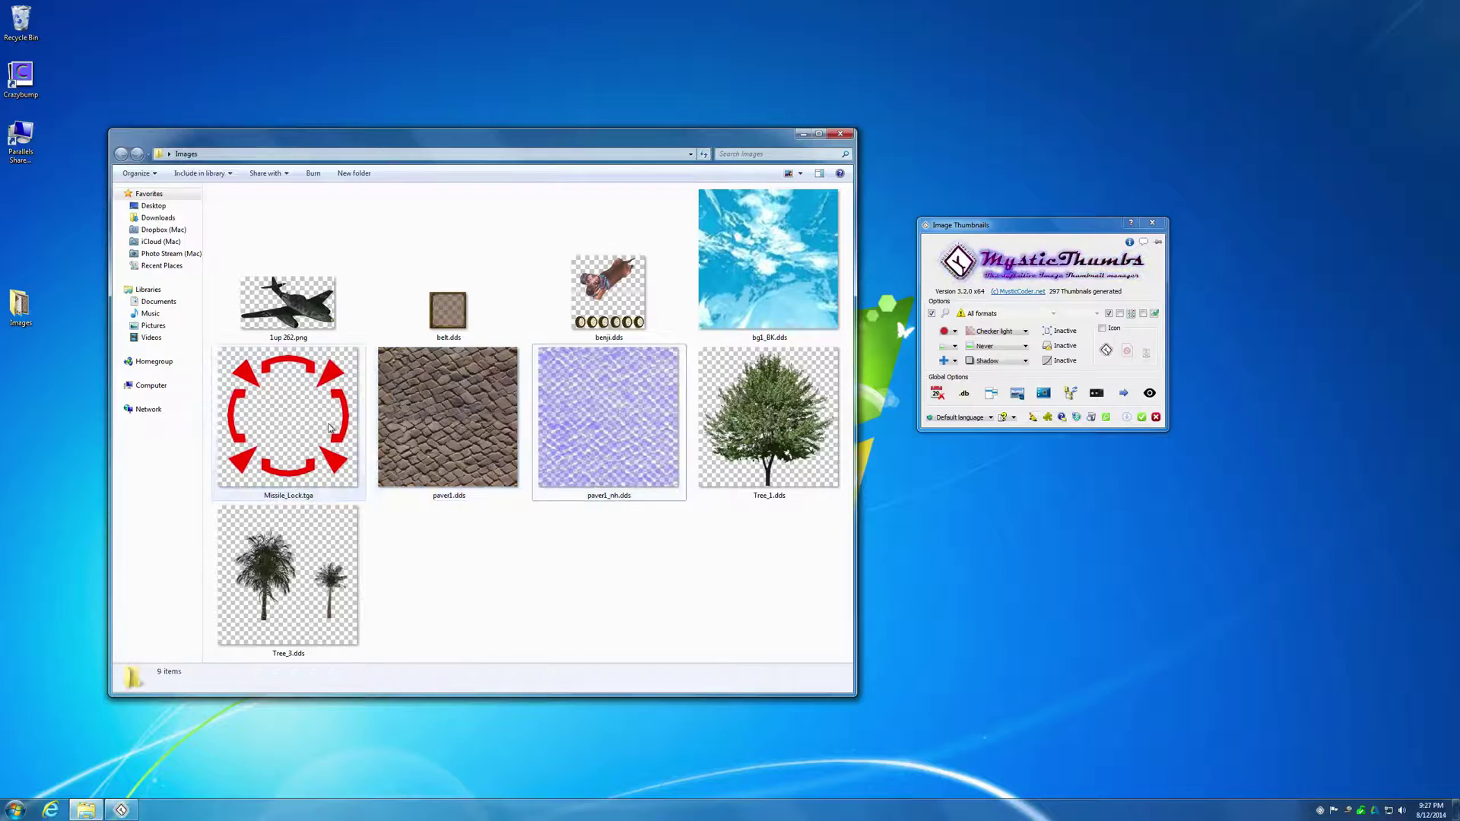
{"action": "left_click", "coordinate": [295, 411]}
{"action": "right_click", "coordinate": [298, 411]}
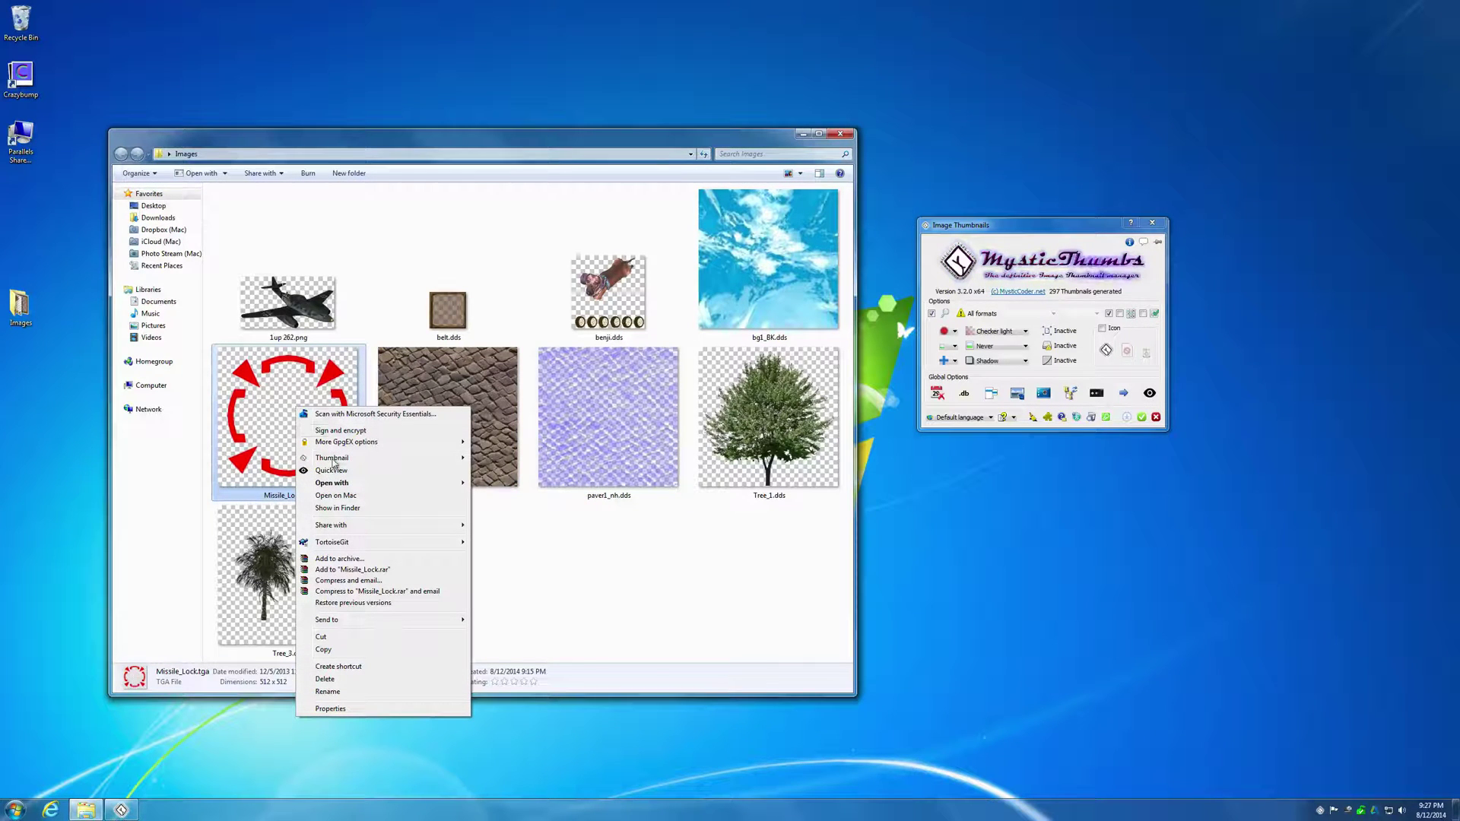
{"action": "mouse_move", "coordinate": [333, 464]}
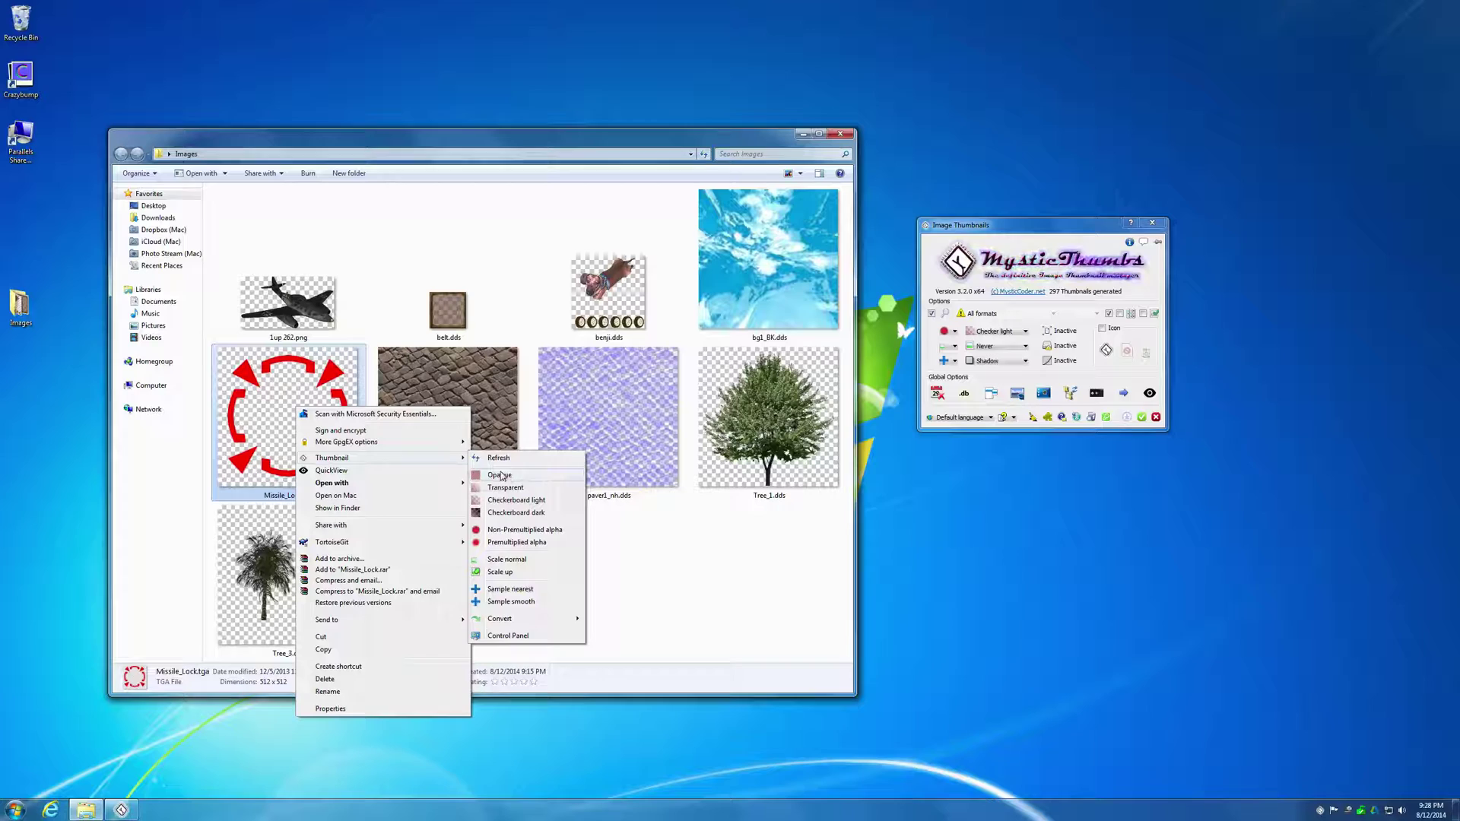
{"action": "left_click", "coordinate": [332, 470]}
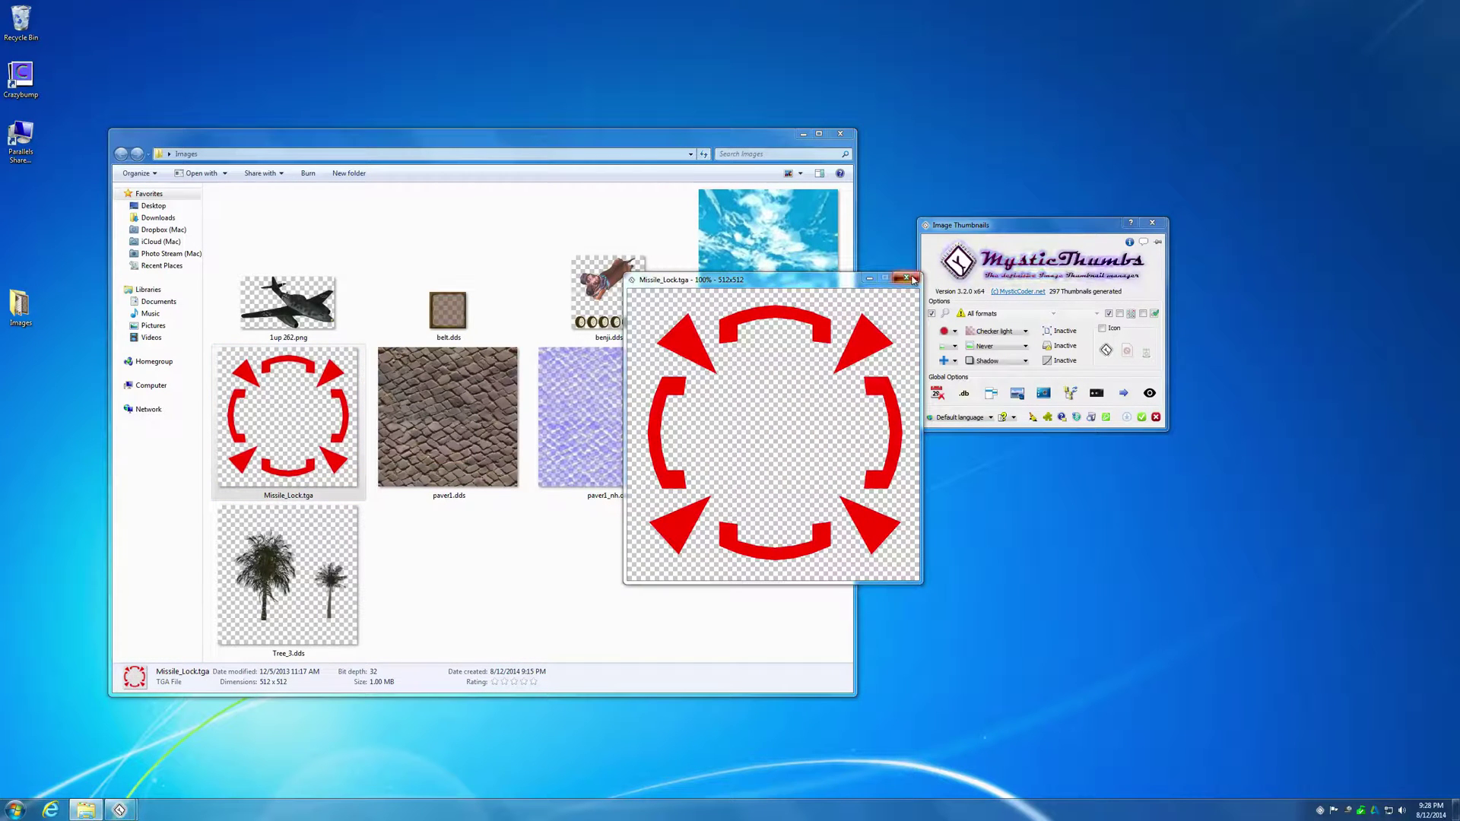
{"action": "left_click", "coordinate": [907, 278]}
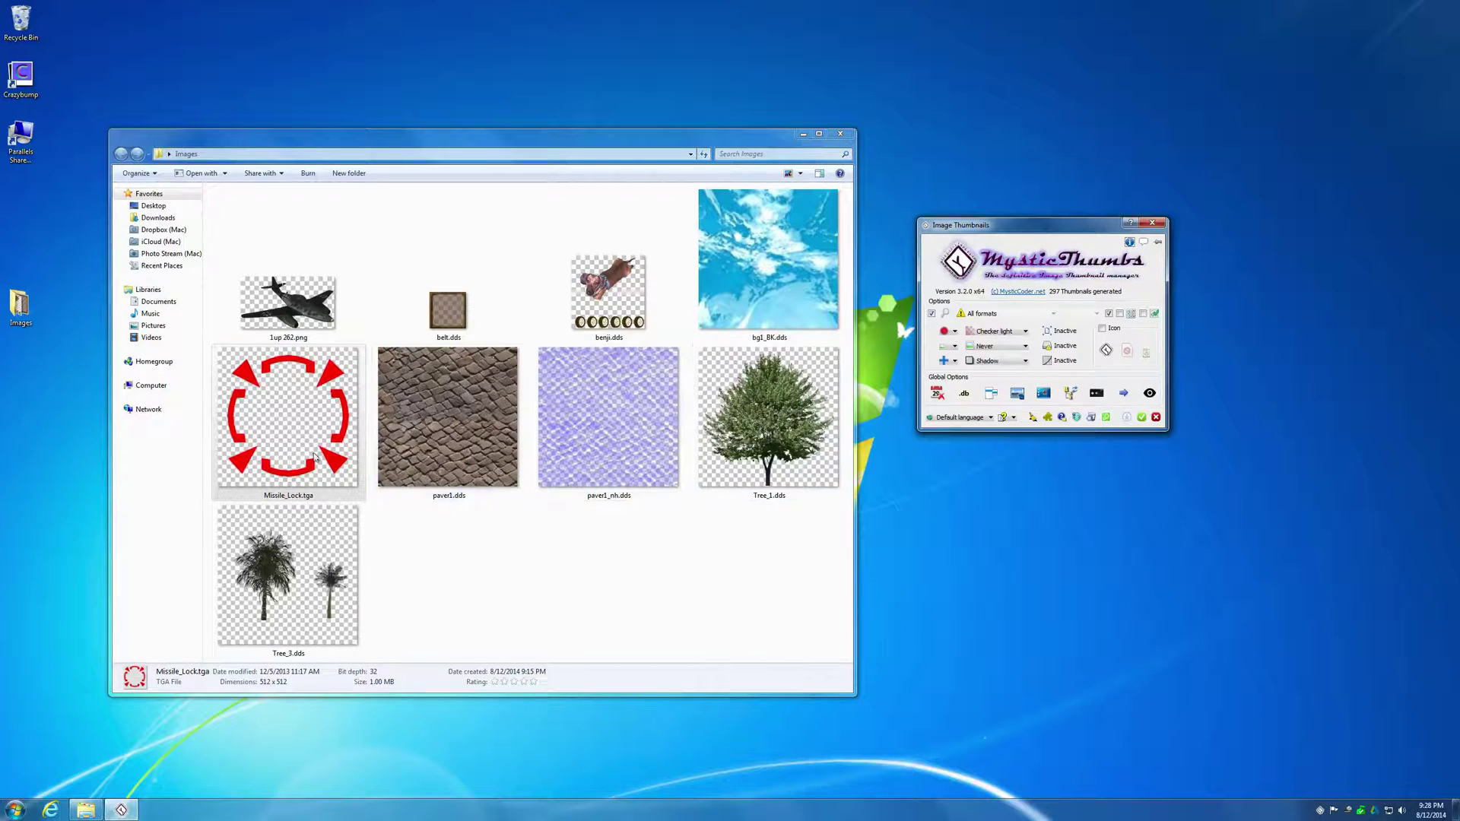
{"action": "left_click", "coordinate": [561, 570]}
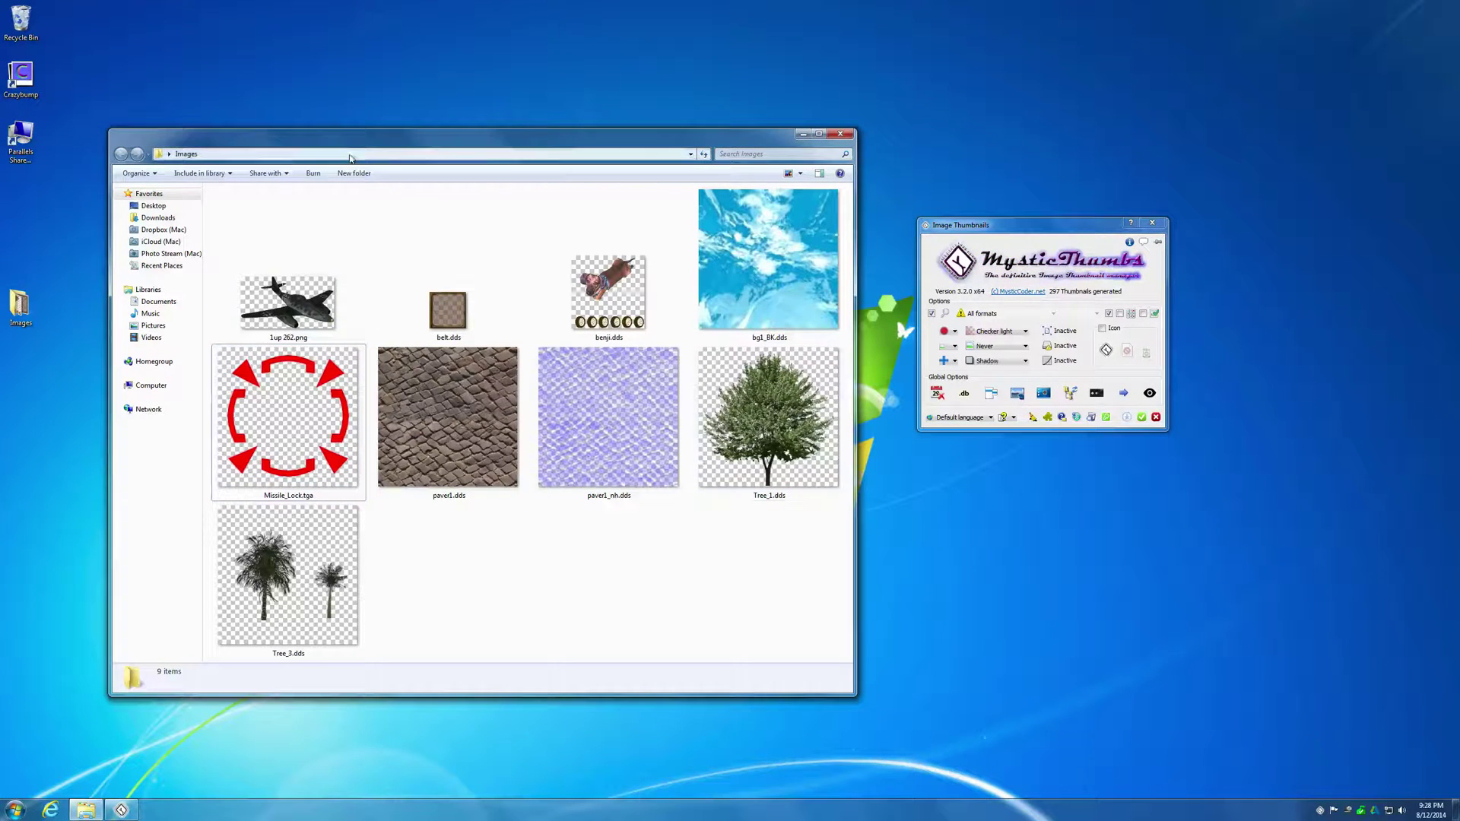
- Switch the Images folder from extra large icons to the Details list view
{"action": "left_click_drag", "start_coordinate": [357, 145], "coordinate": [360, 126]}
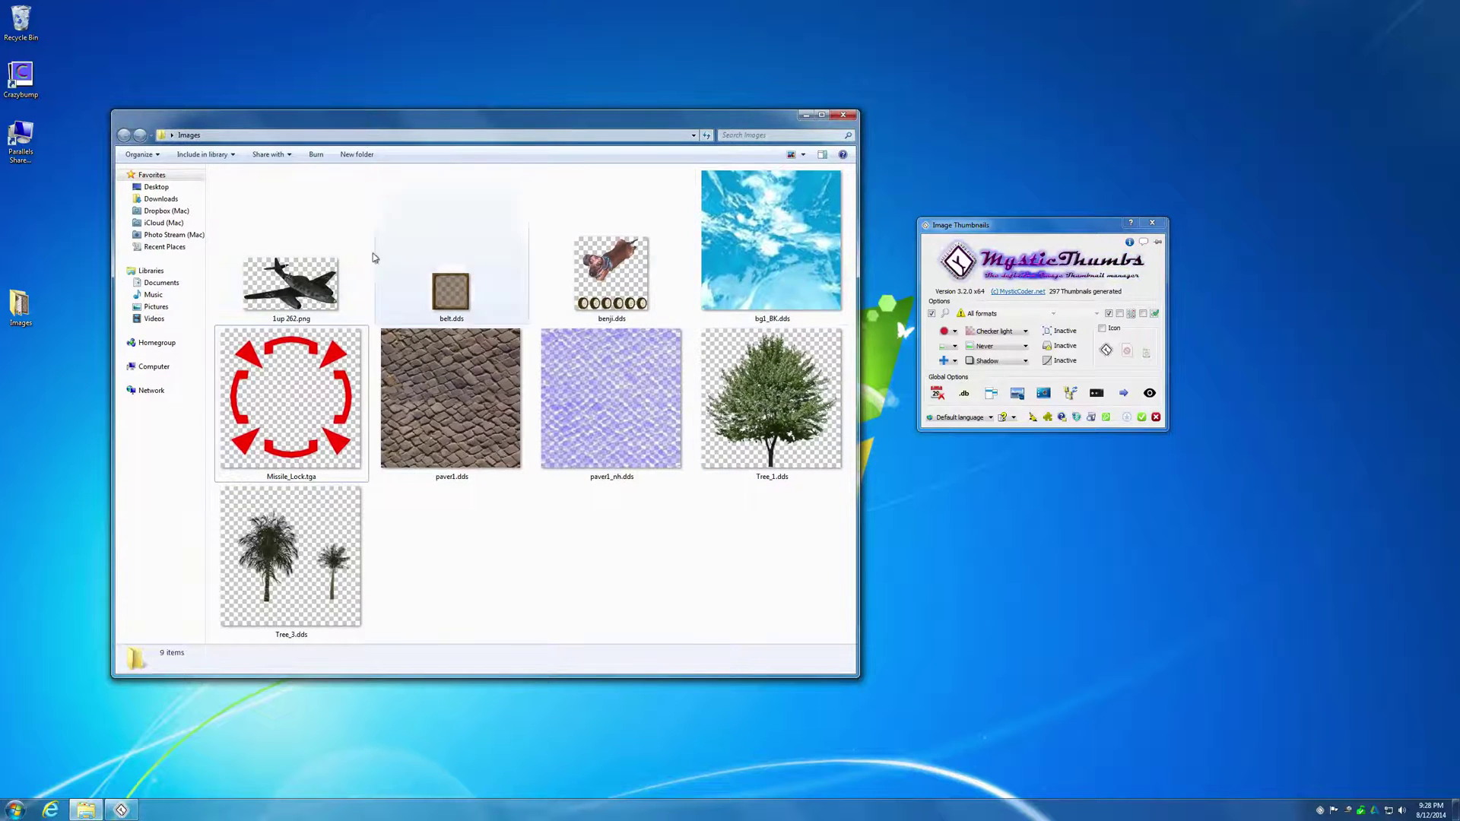
{"action": "left_click", "coordinate": [290, 282]}
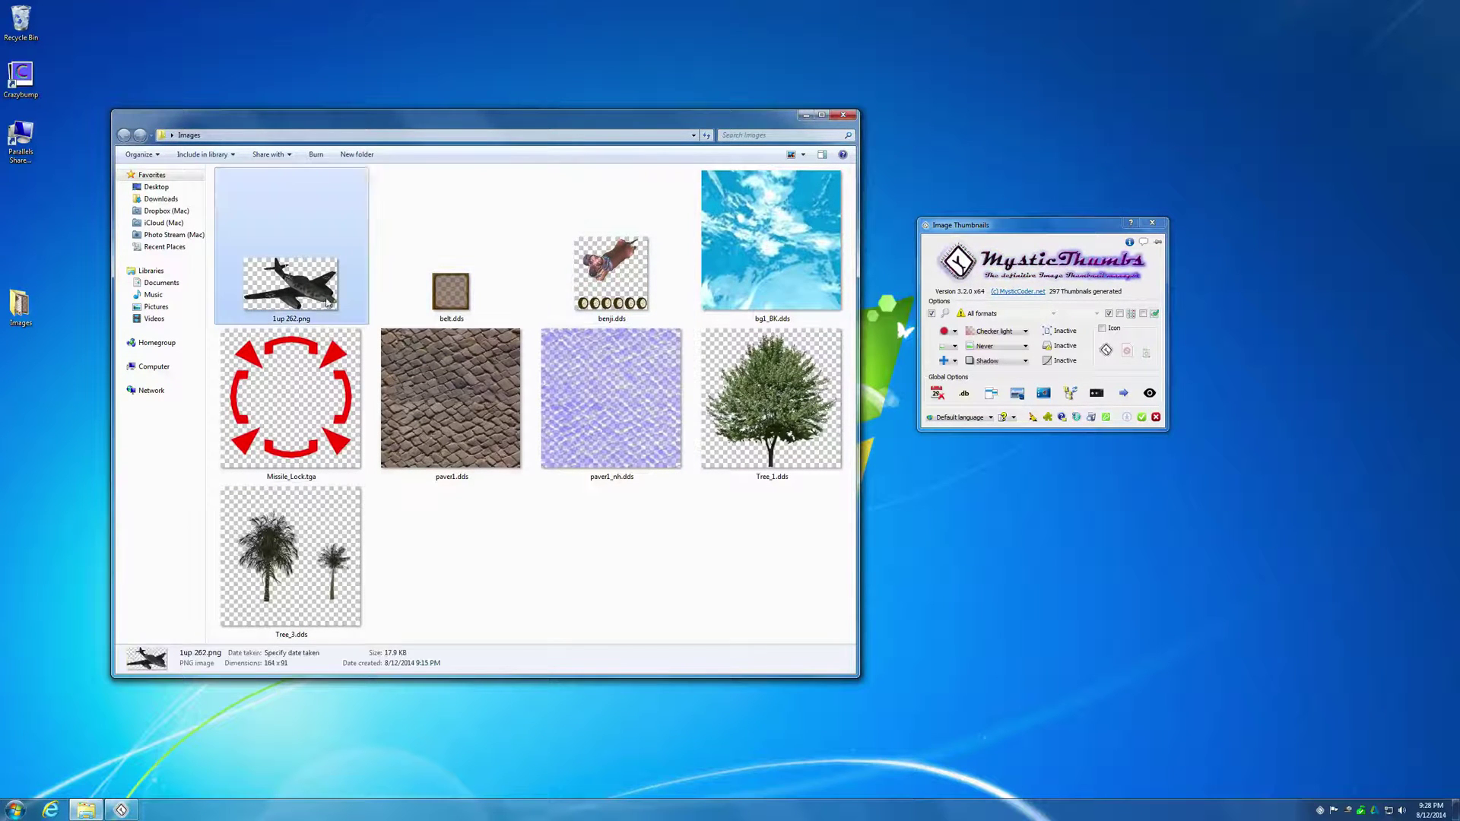
{"action": "left_click", "coordinate": [450, 291]}
{"action": "left_click", "coordinate": [611, 285]}
{"action": "left_click", "coordinate": [798, 321]}
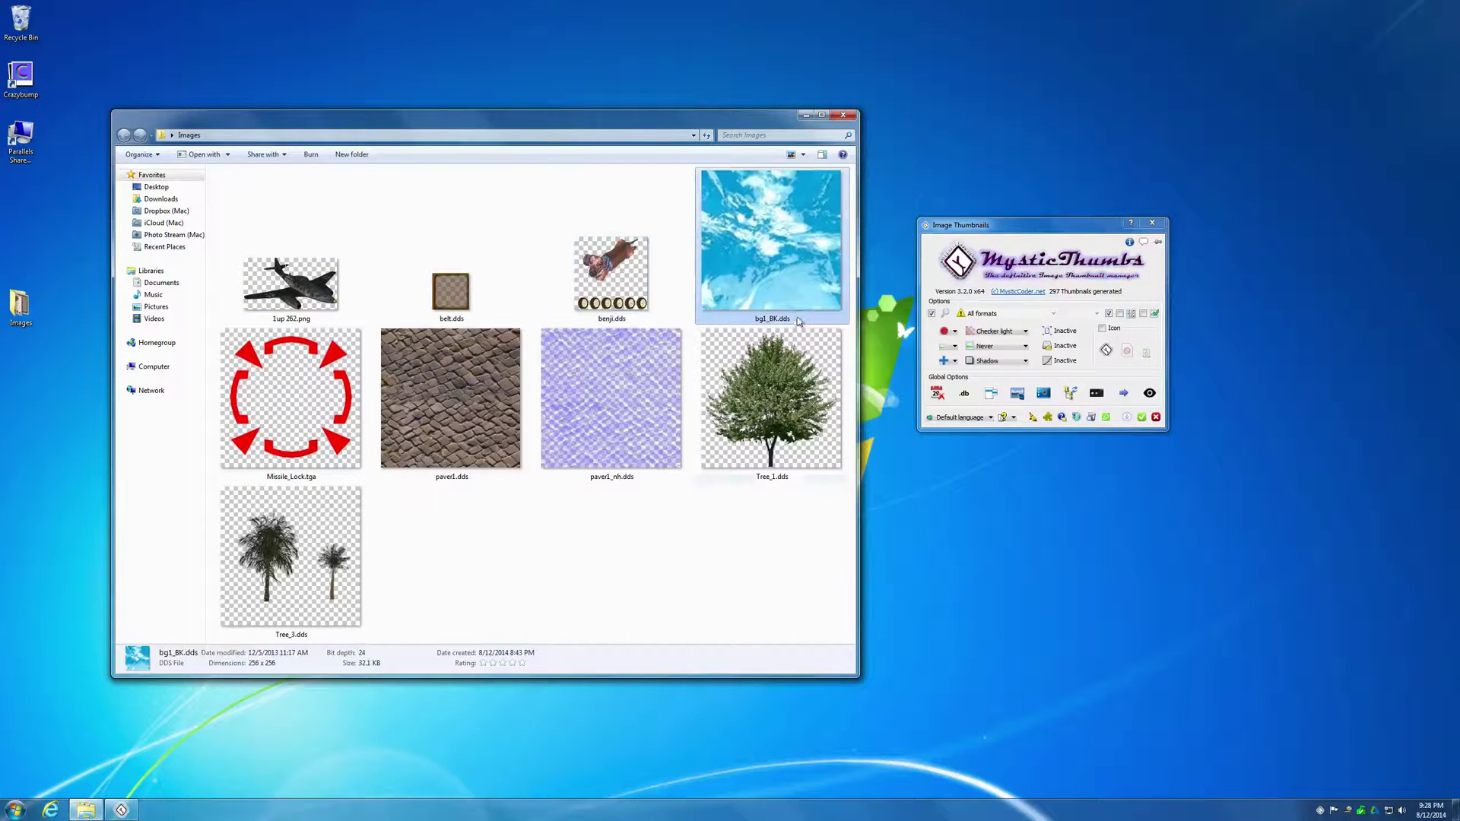
{"action": "left_click", "coordinate": [803, 154]}
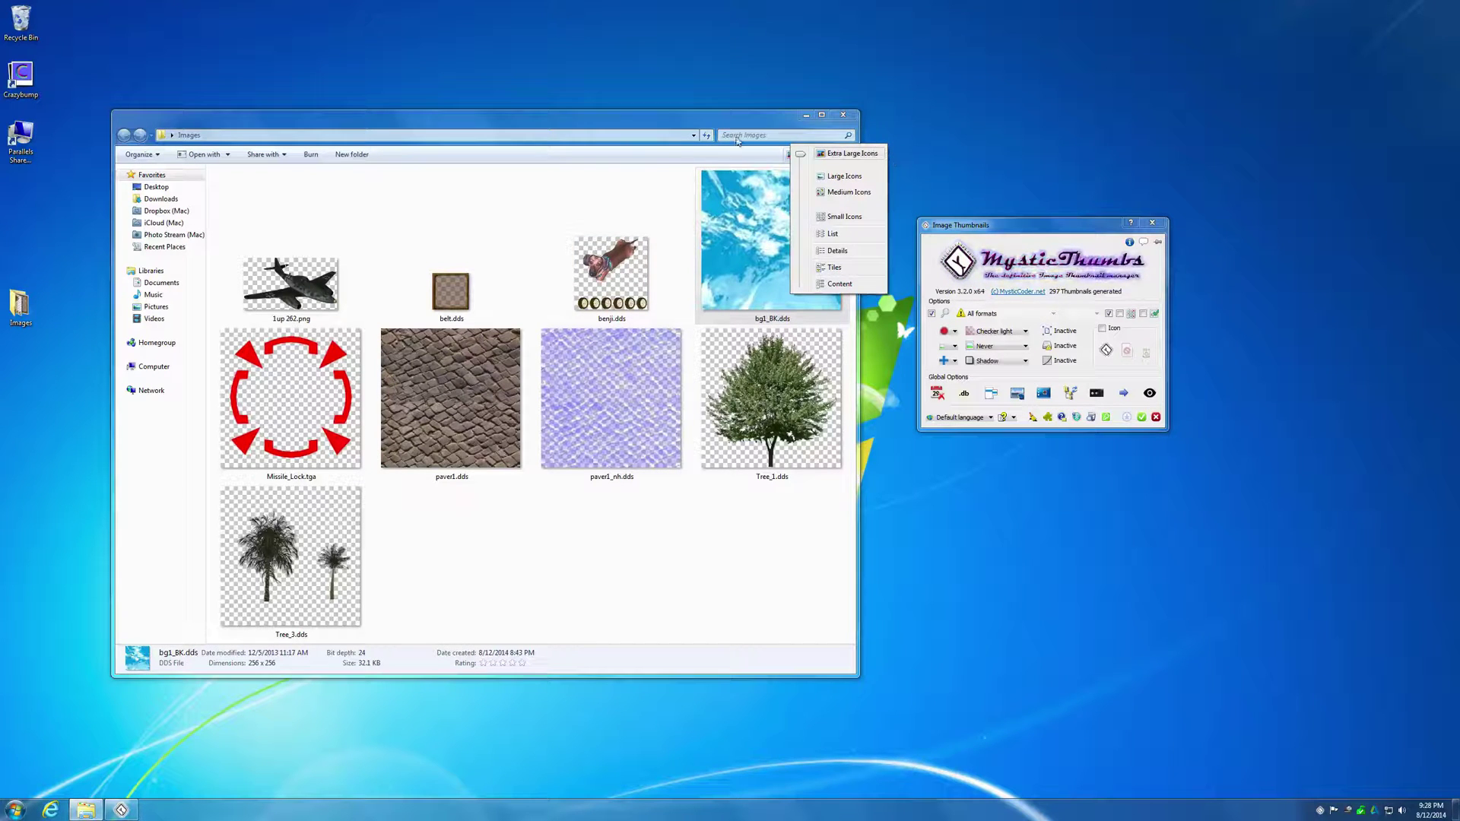
{"action": "left_click", "coordinate": [845, 156]}
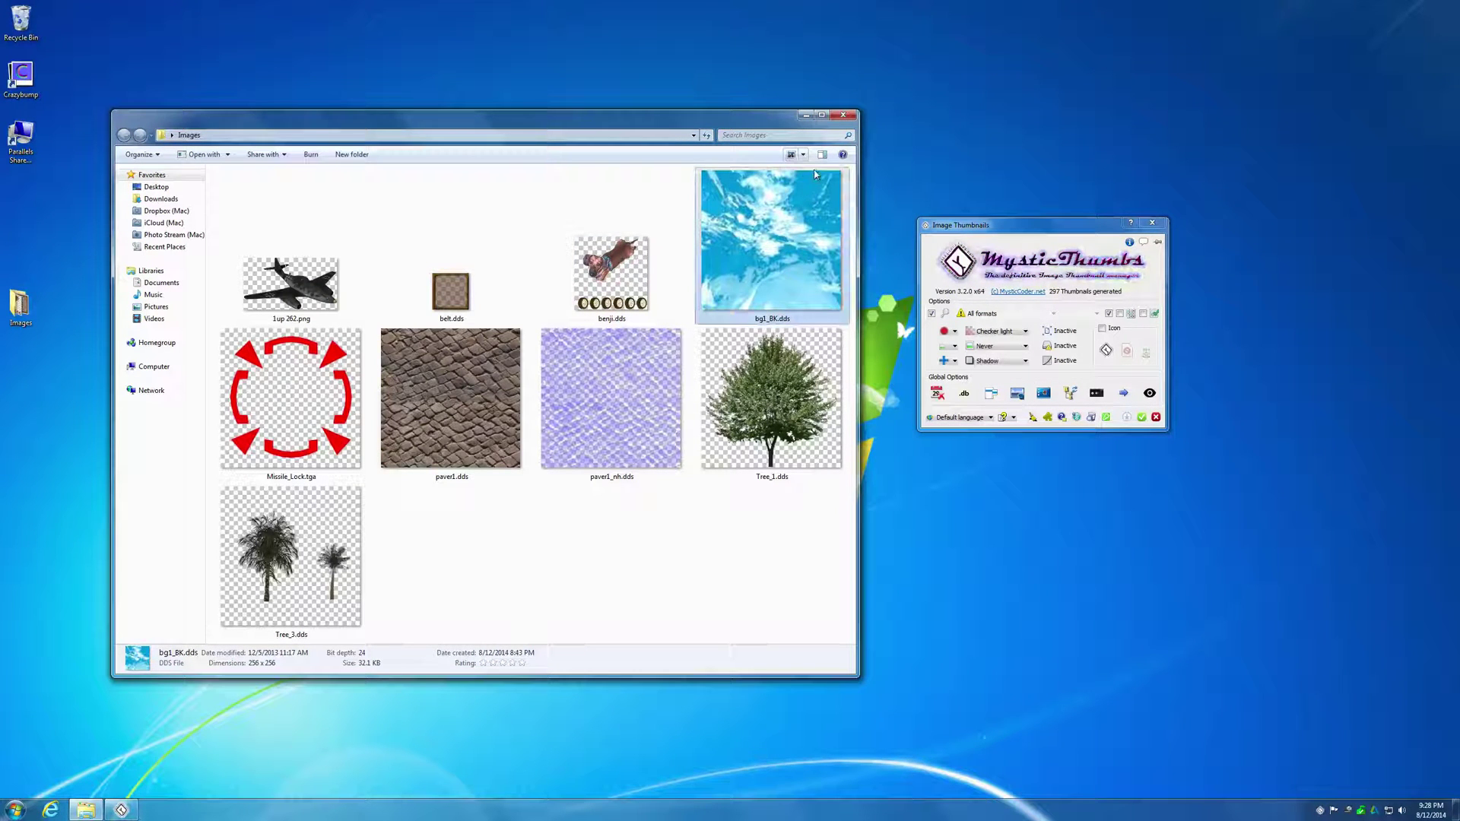
{"action": "left_click", "coordinate": [803, 155]}
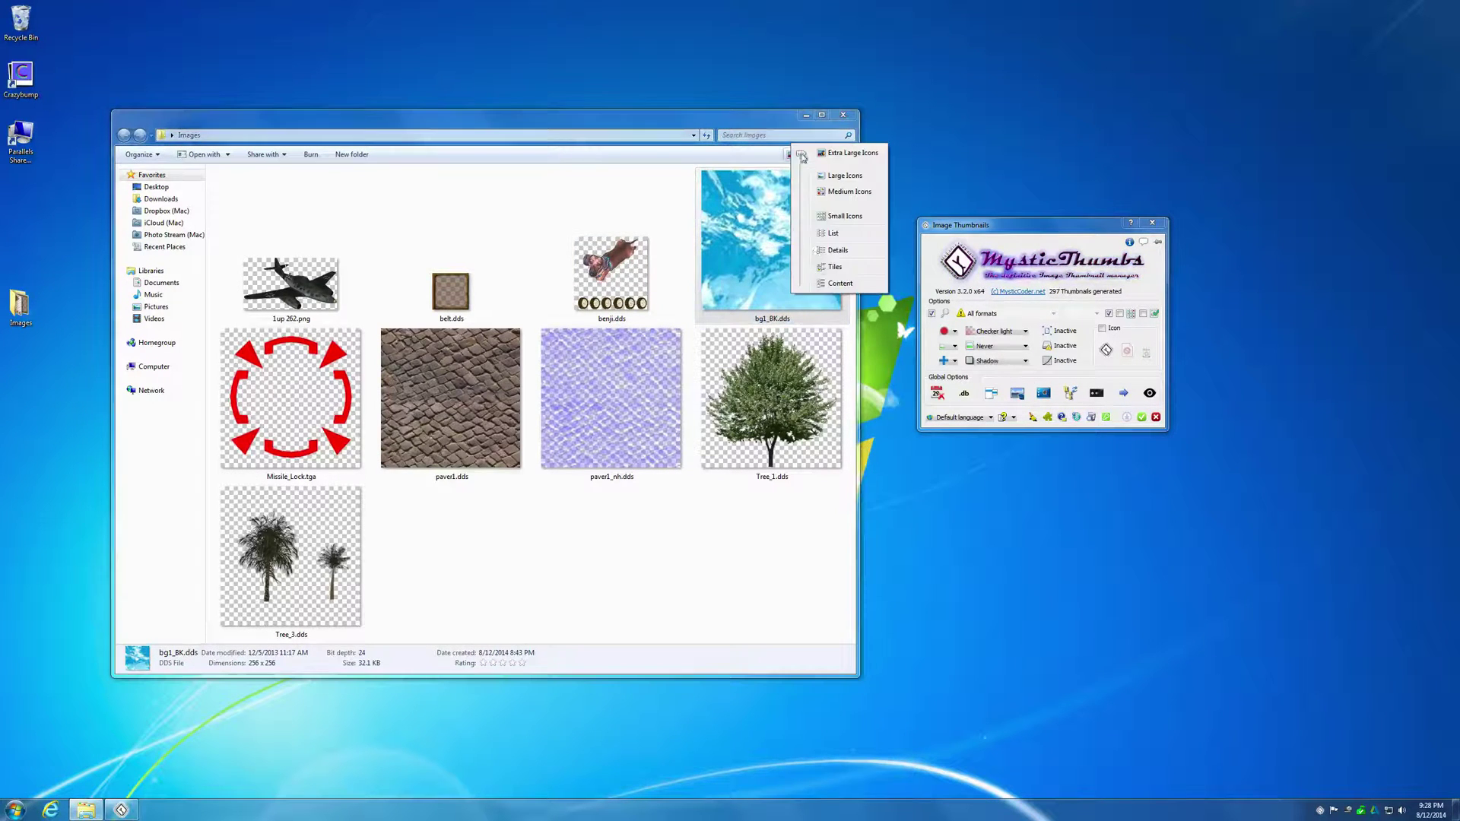
{"action": "left_click", "coordinate": [838, 251]}
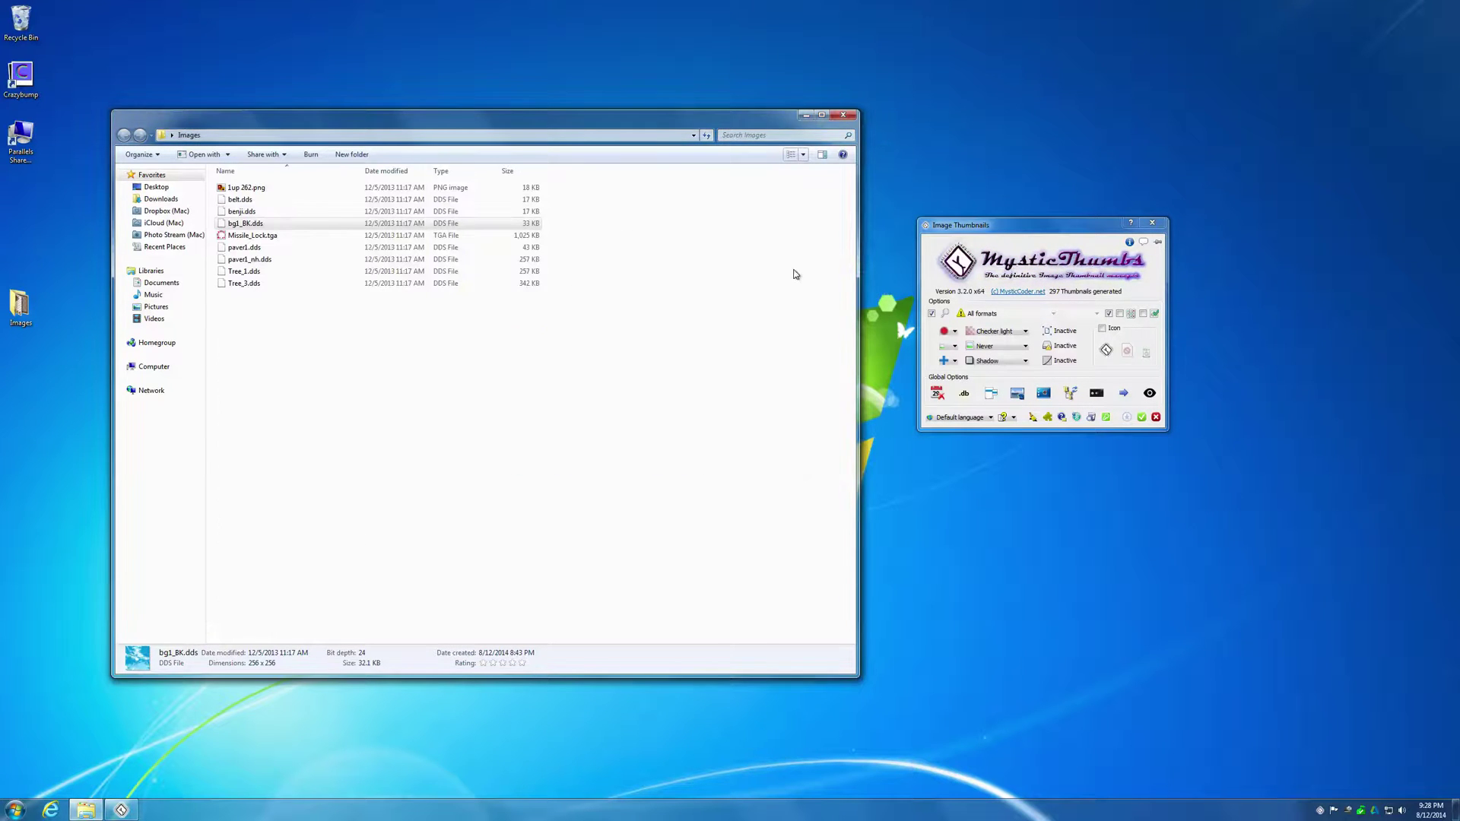
{"action": "left_click", "coordinate": [536, 360]}
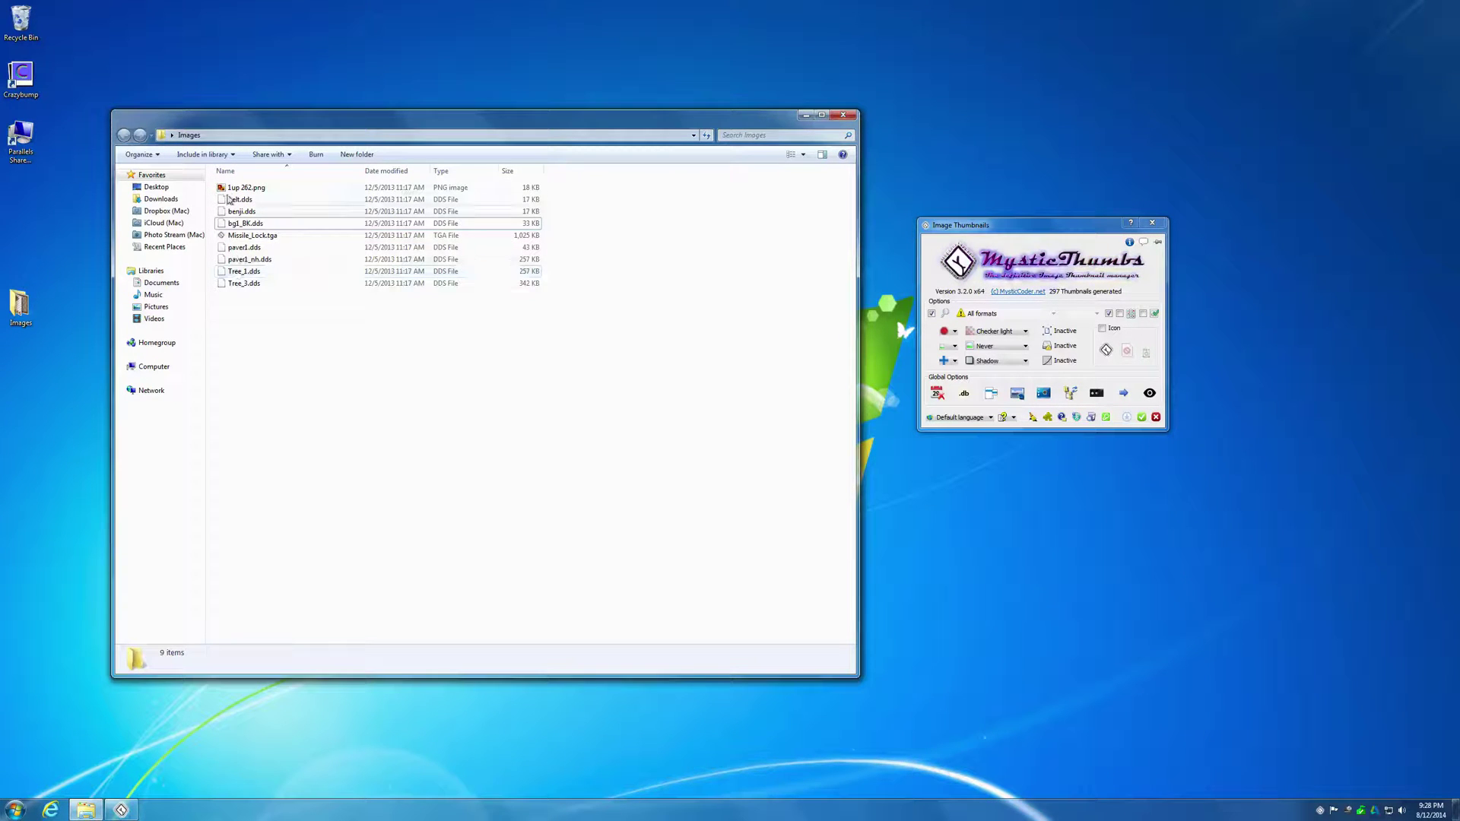
- Check the details of belt.dds, ending on 1up 262.png
{"action": "mouse_move", "coordinate": [228, 287]}
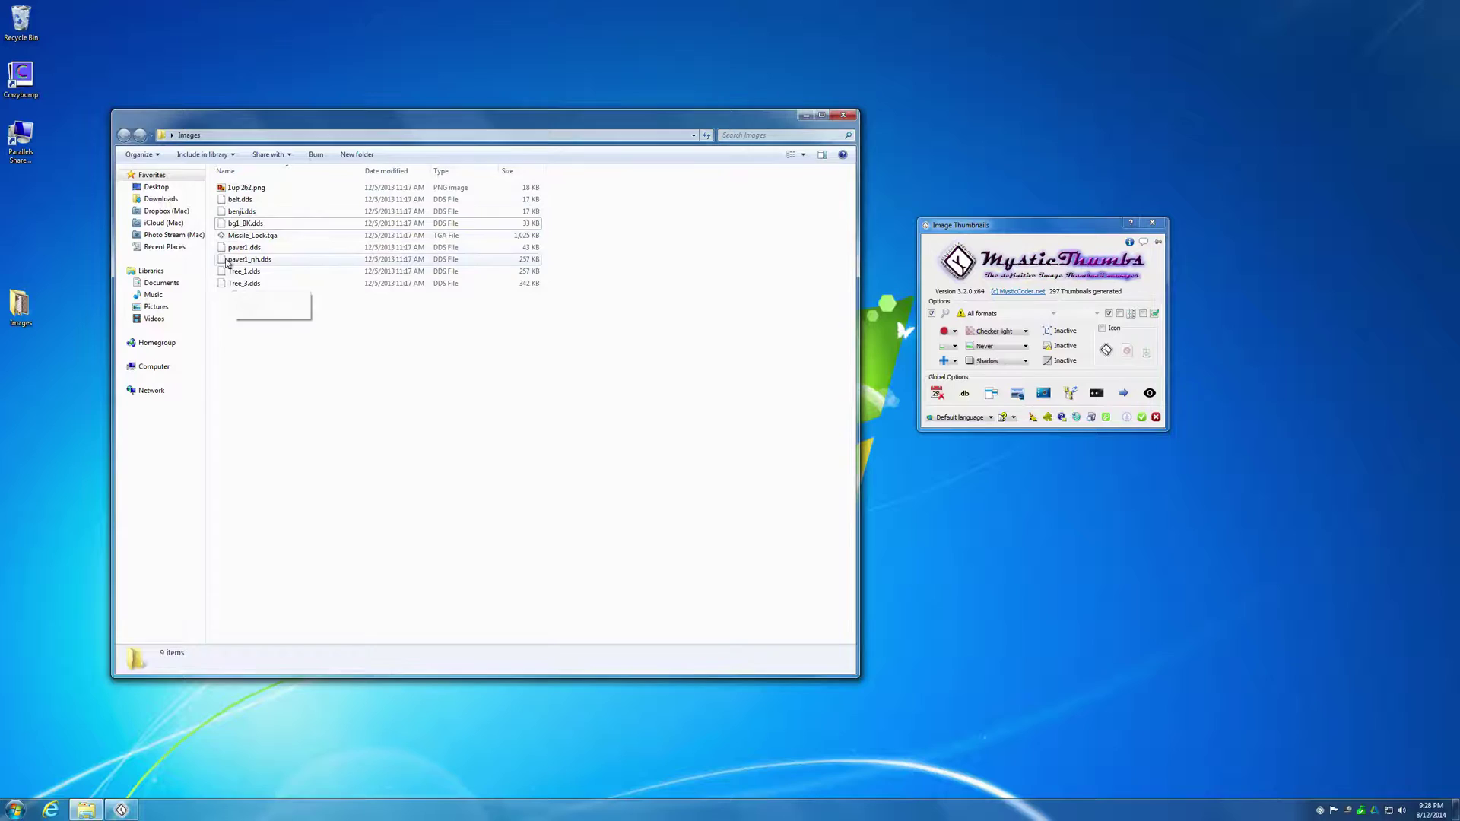
{"action": "left_click", "coordinate": [242, 188]}
{"action": "left_click", "coordinate": [239, 200]}
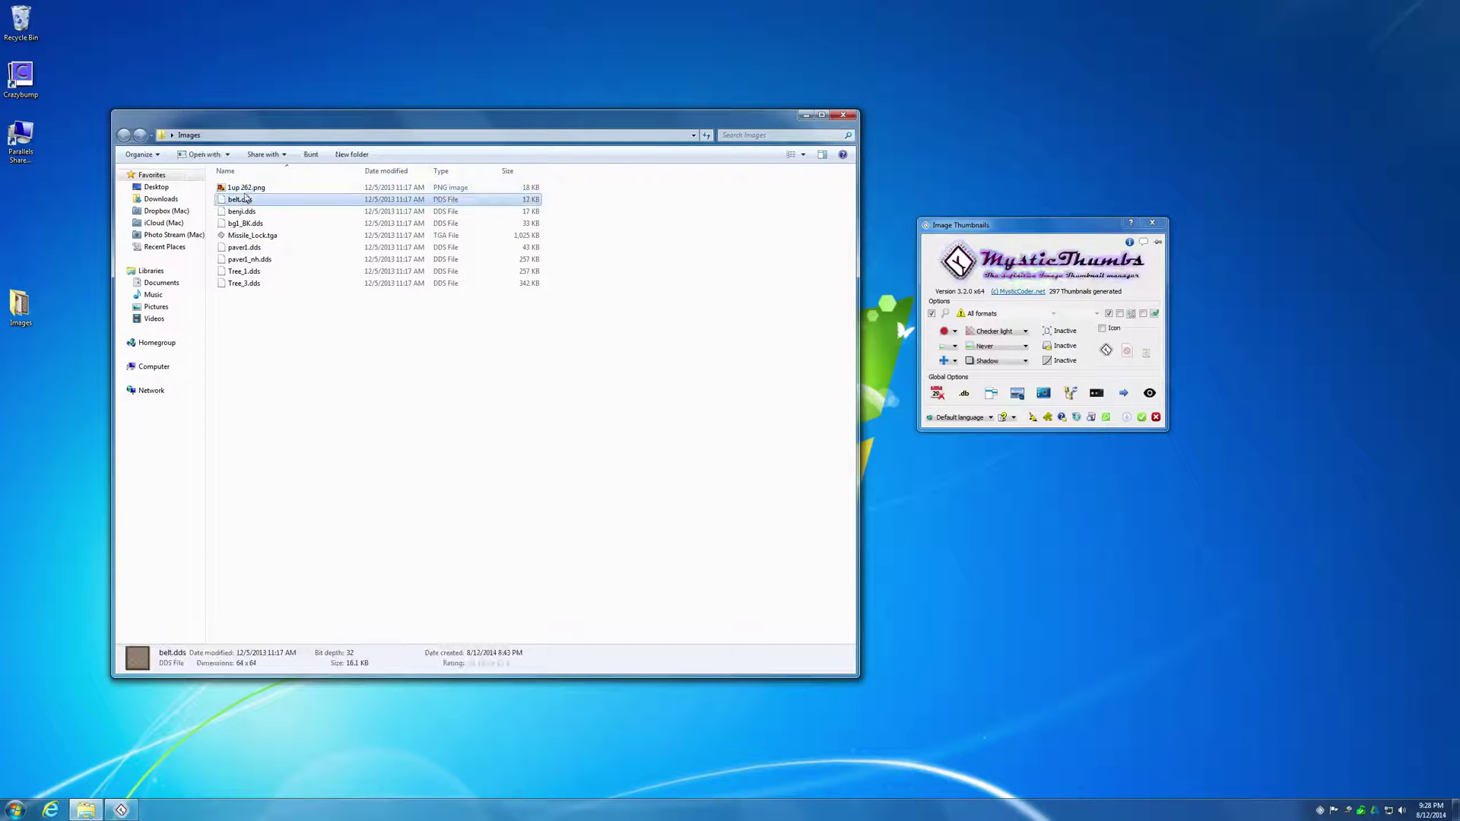
{"action": "left_click", "coordinate": [243, 188]}
{"action": "left_click", "coordinate": [243, 200]}
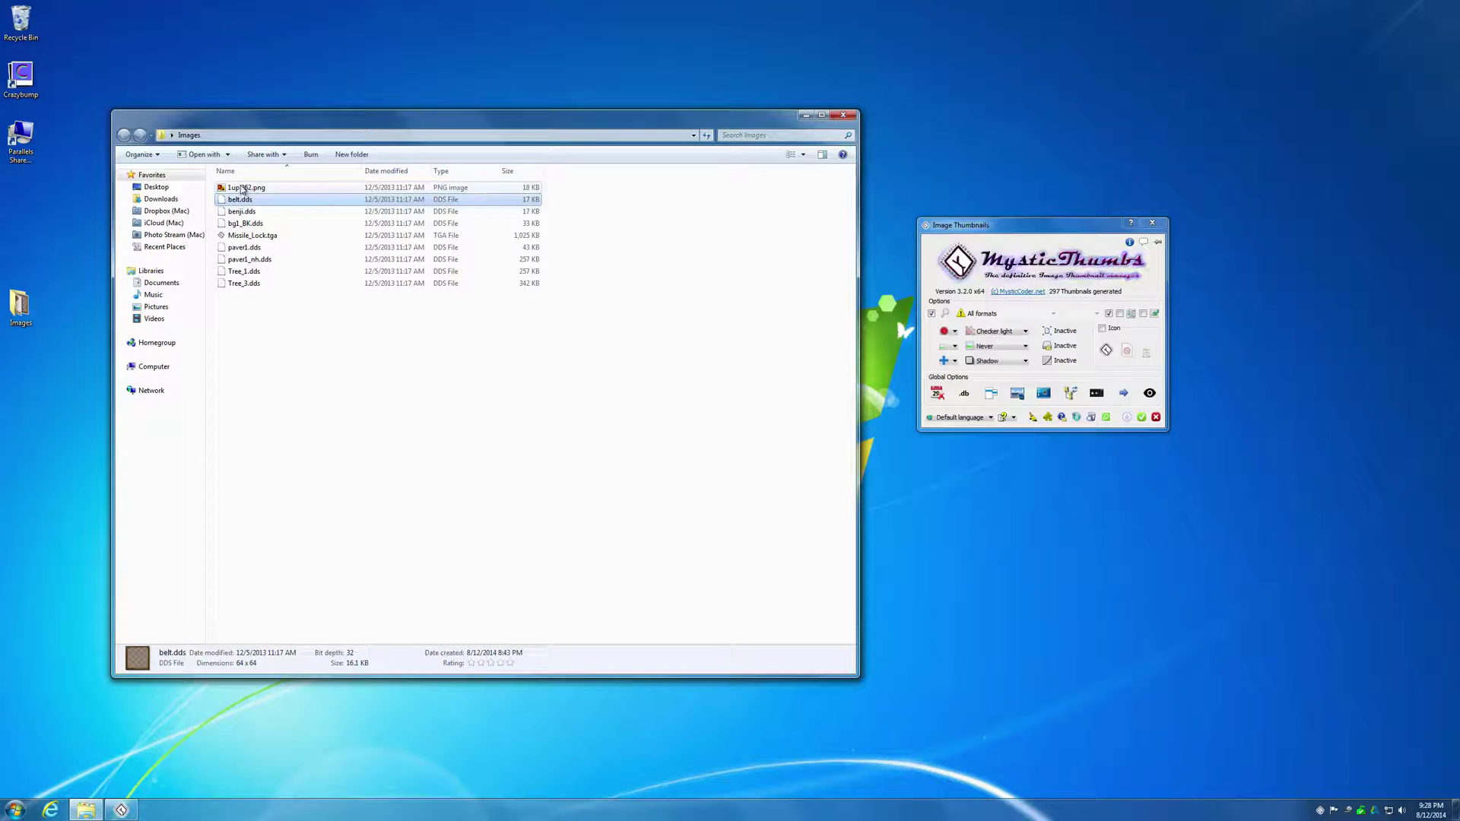
{"action": "left_click", "coordinate": [263, 190]}
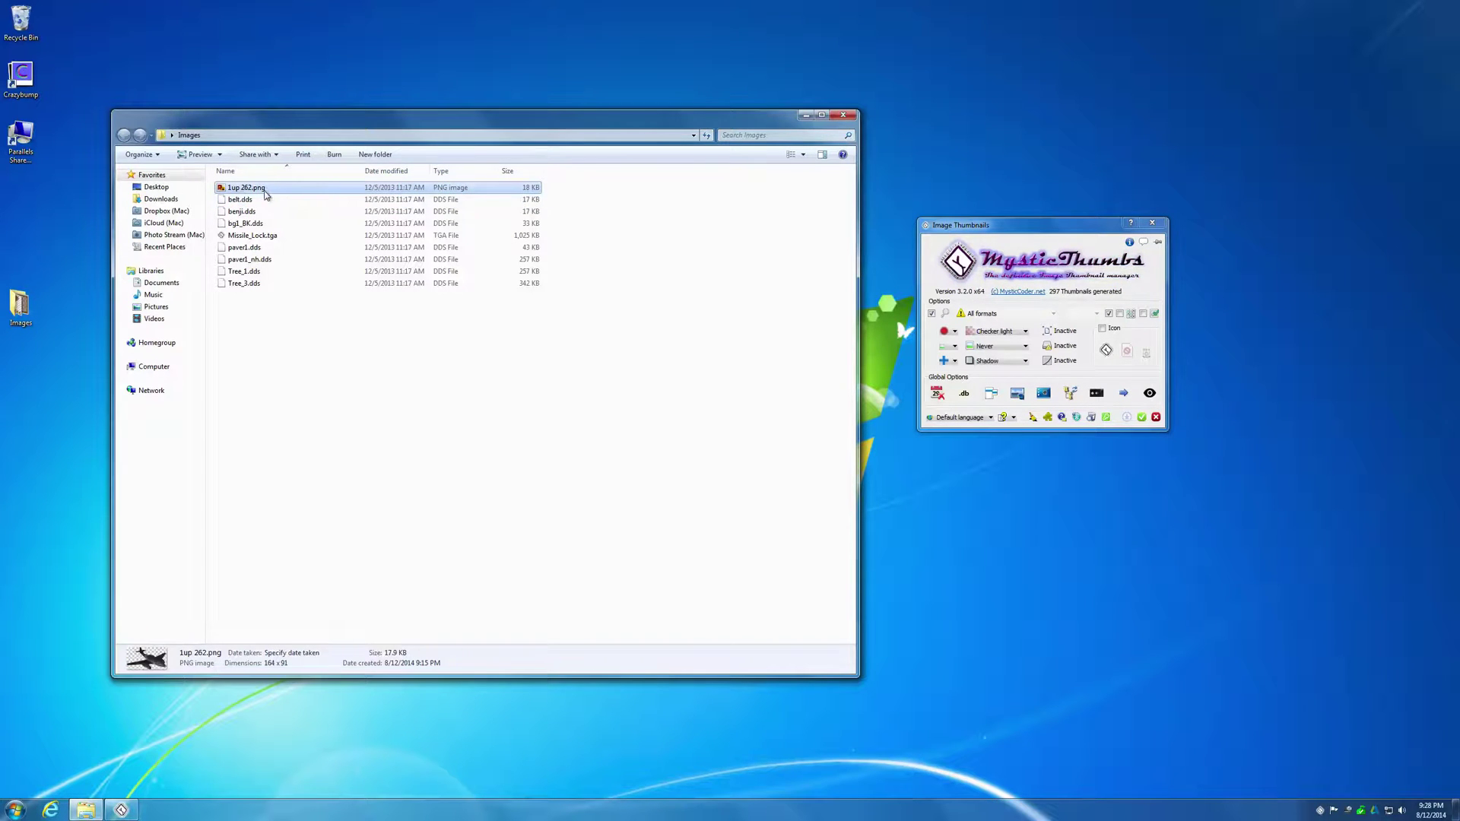
- Enable small-icon thumbnails and restrict MysticThumbs' thumbnail options to a single format
{"action": "left_click", "coordinate": [1031, 293]}
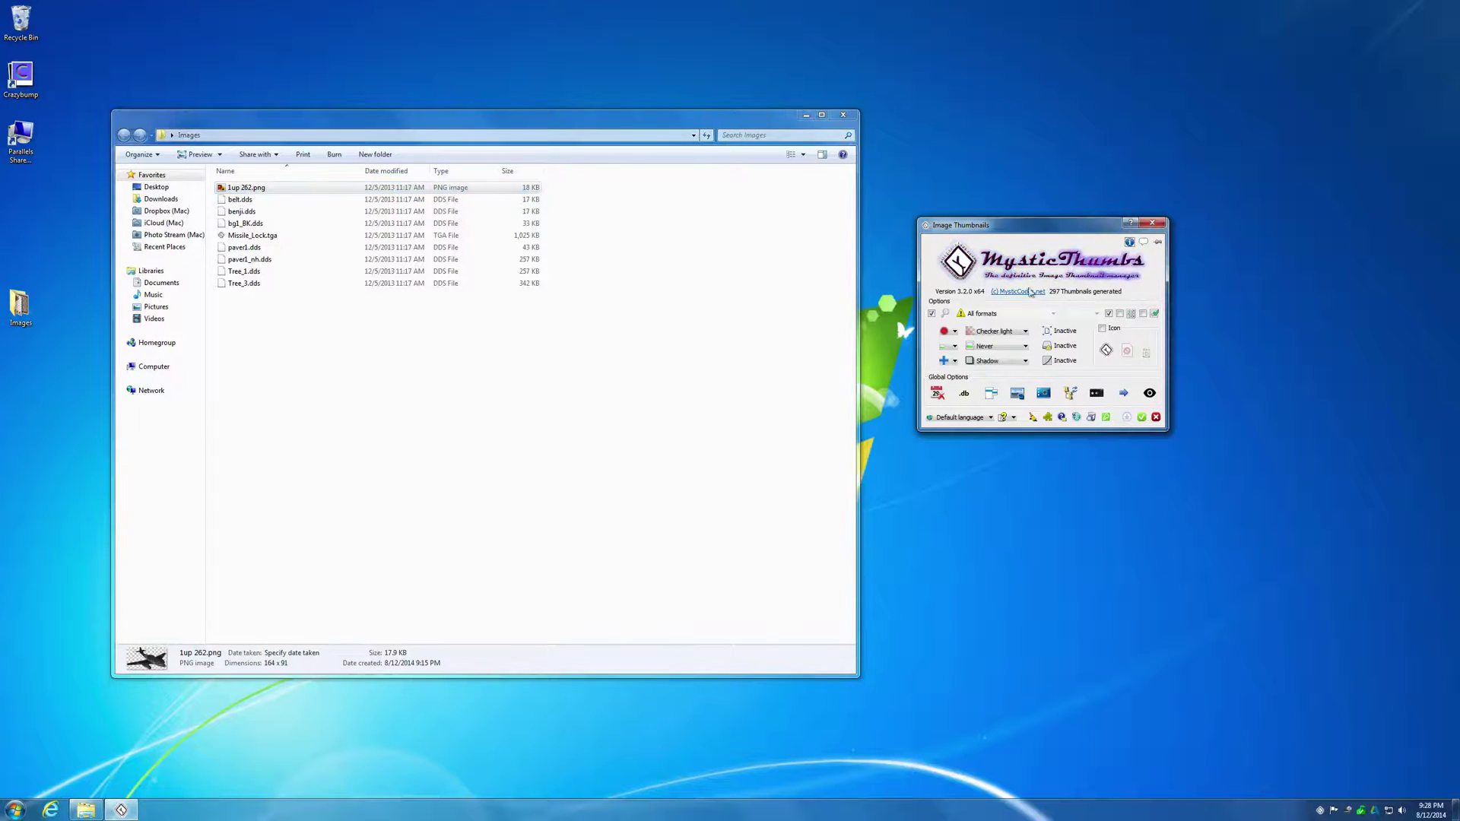
{"action": "left_click", "coordinate": [1121, 315]}
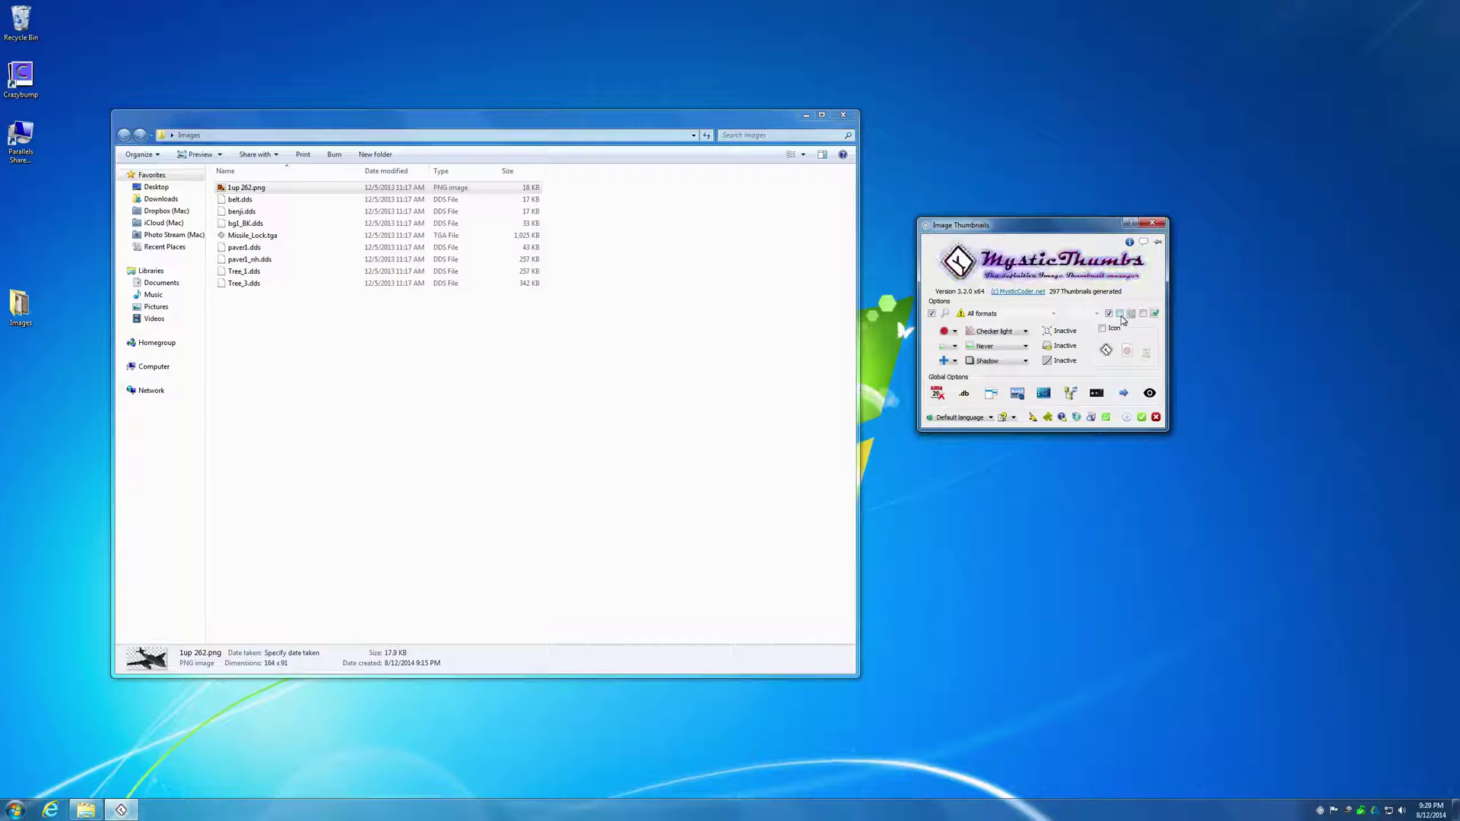
{"action": "left_click", "coordinate": [253, 261]}
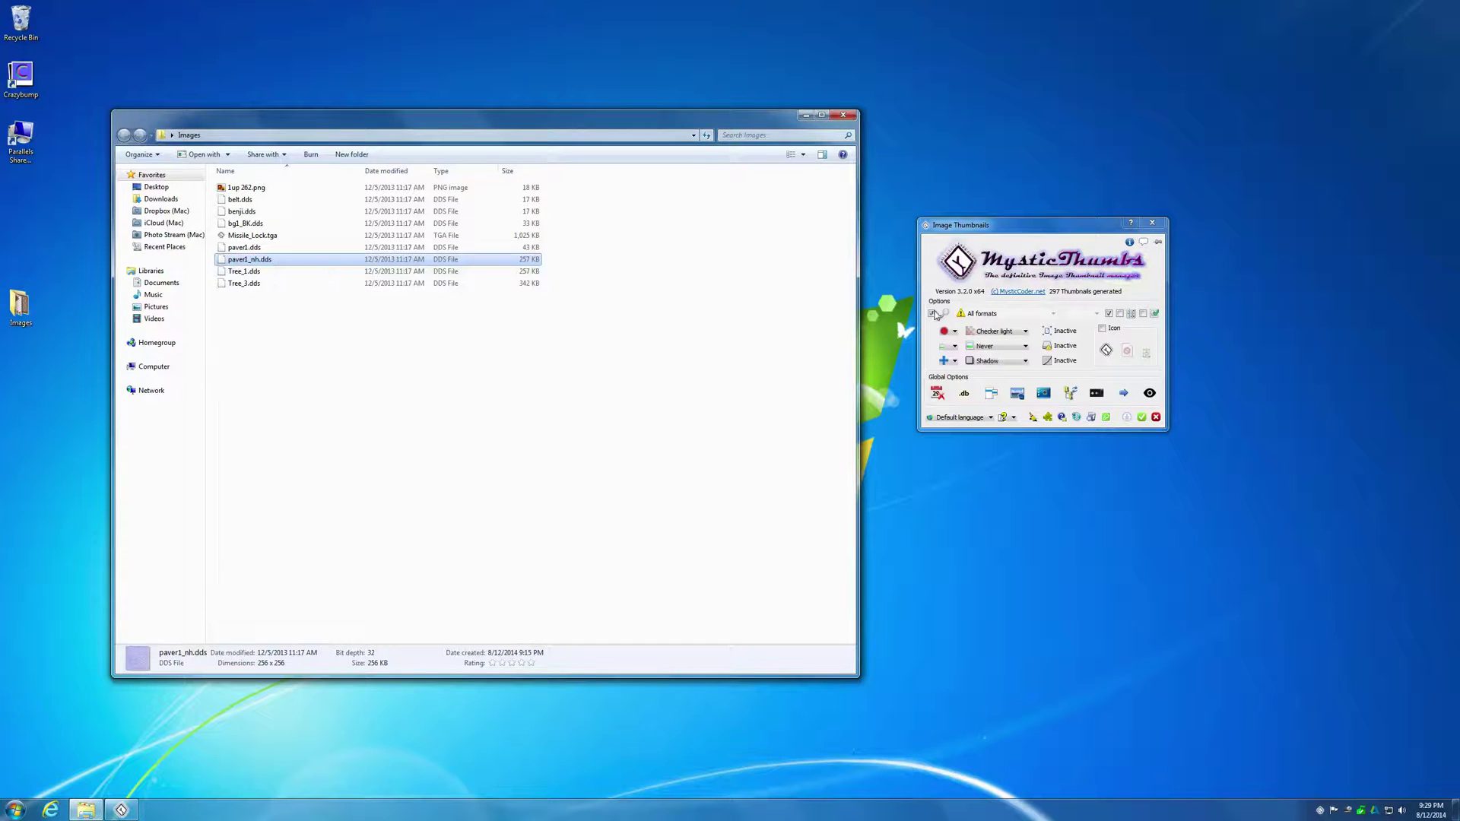
{"action": "left_click", "coordinate": [933, 314]}
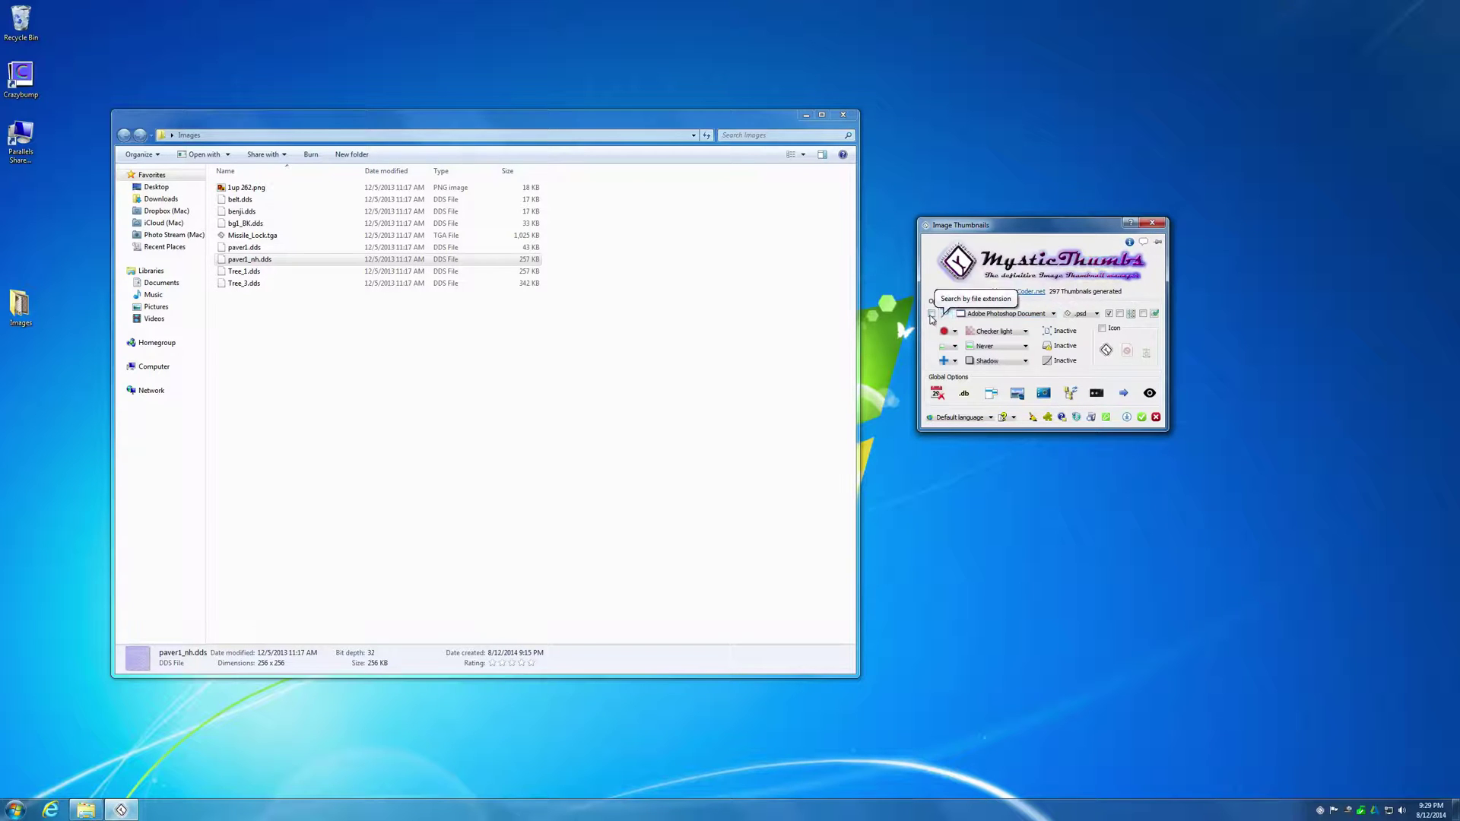
{"action": "left_click", "coordinate": [935, 314]}
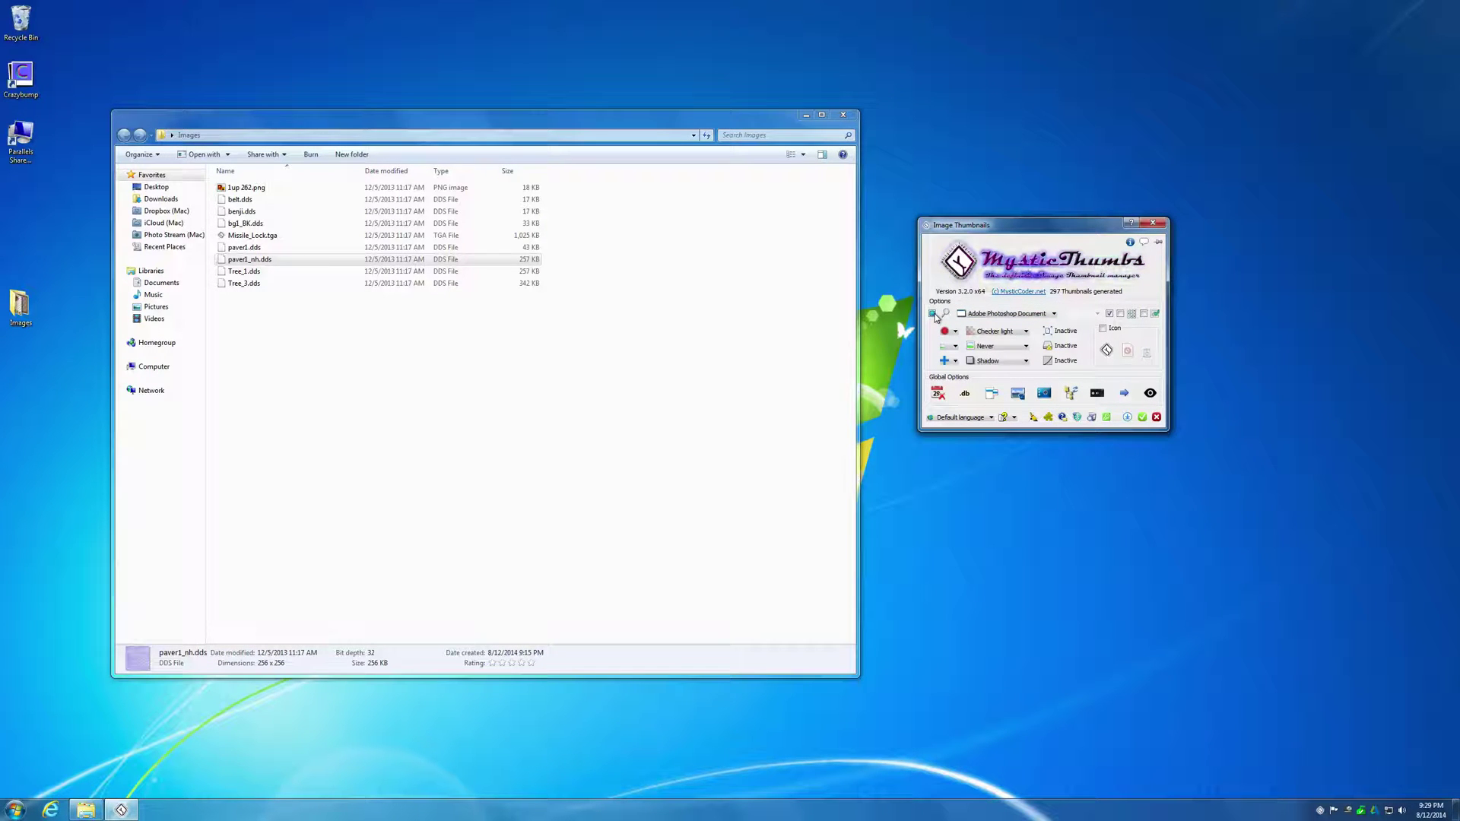
{"action": "left_click", "coordinate": [934, 314]}
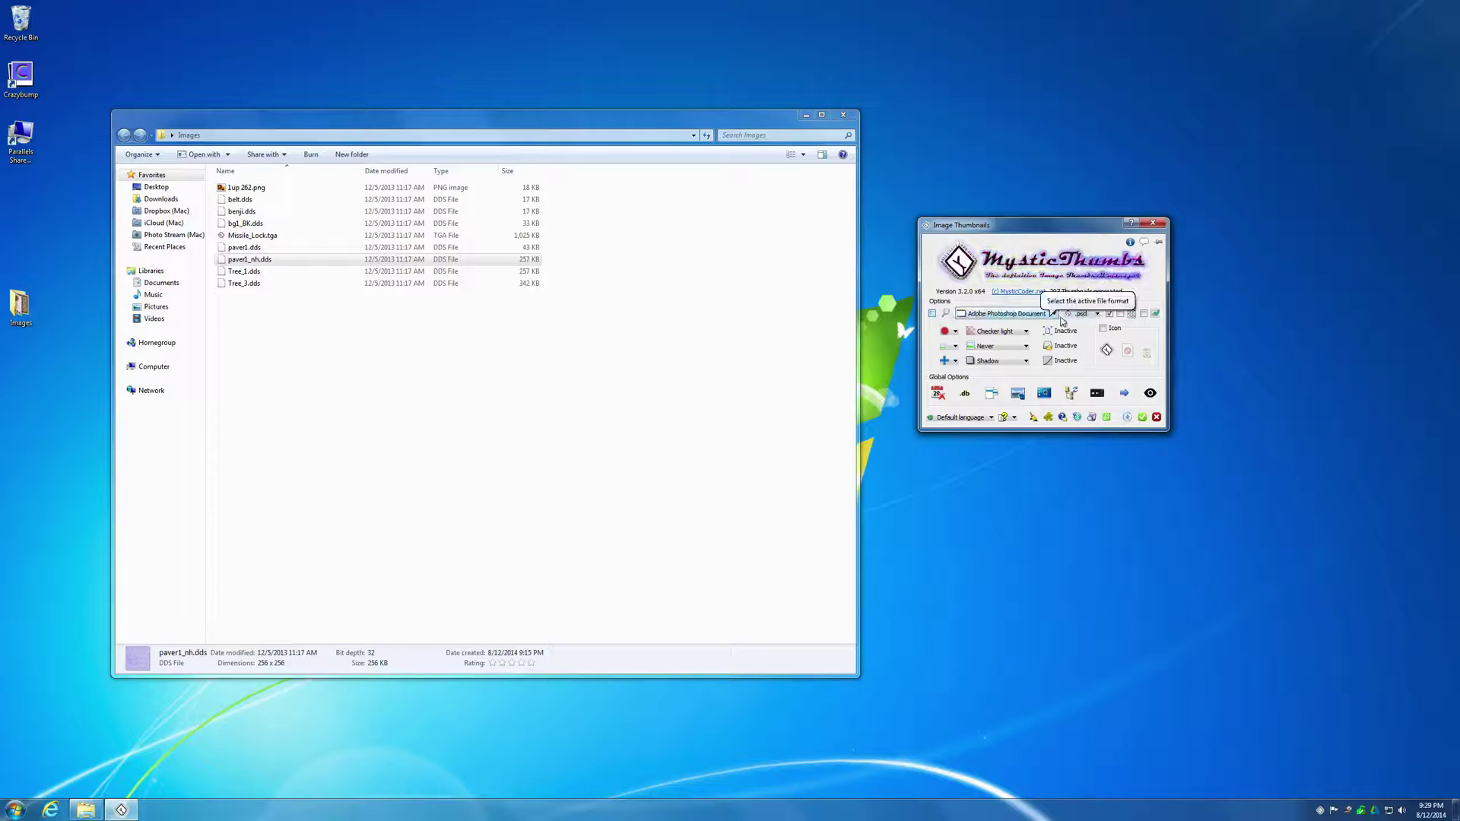
{"action": "left_click", "coordinate": [931, 314]}
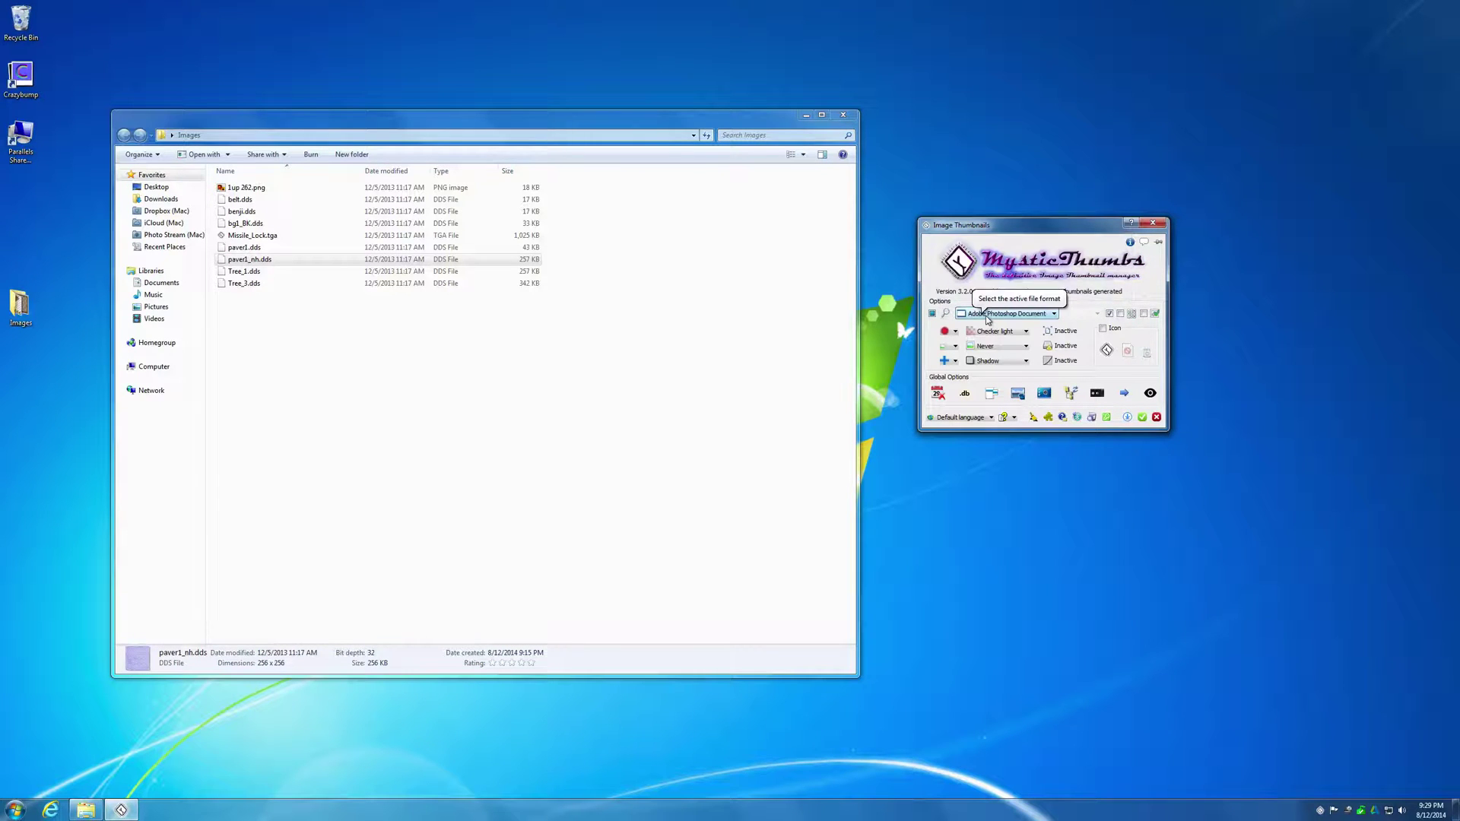
{"action": "left_click", "coordinate": [933, 314]}
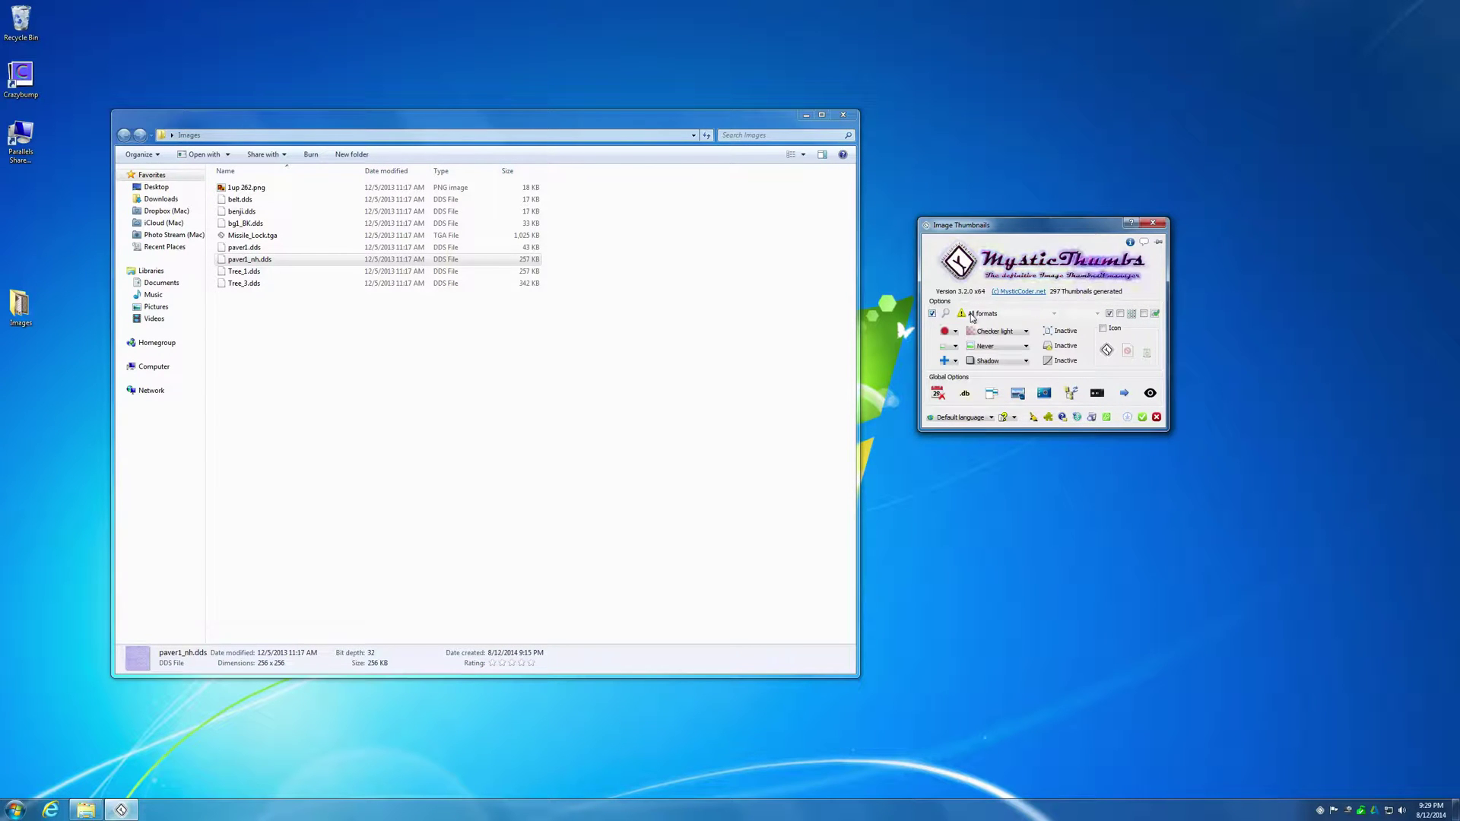
{"action": "left_click", "coordinate": [933, 314]}
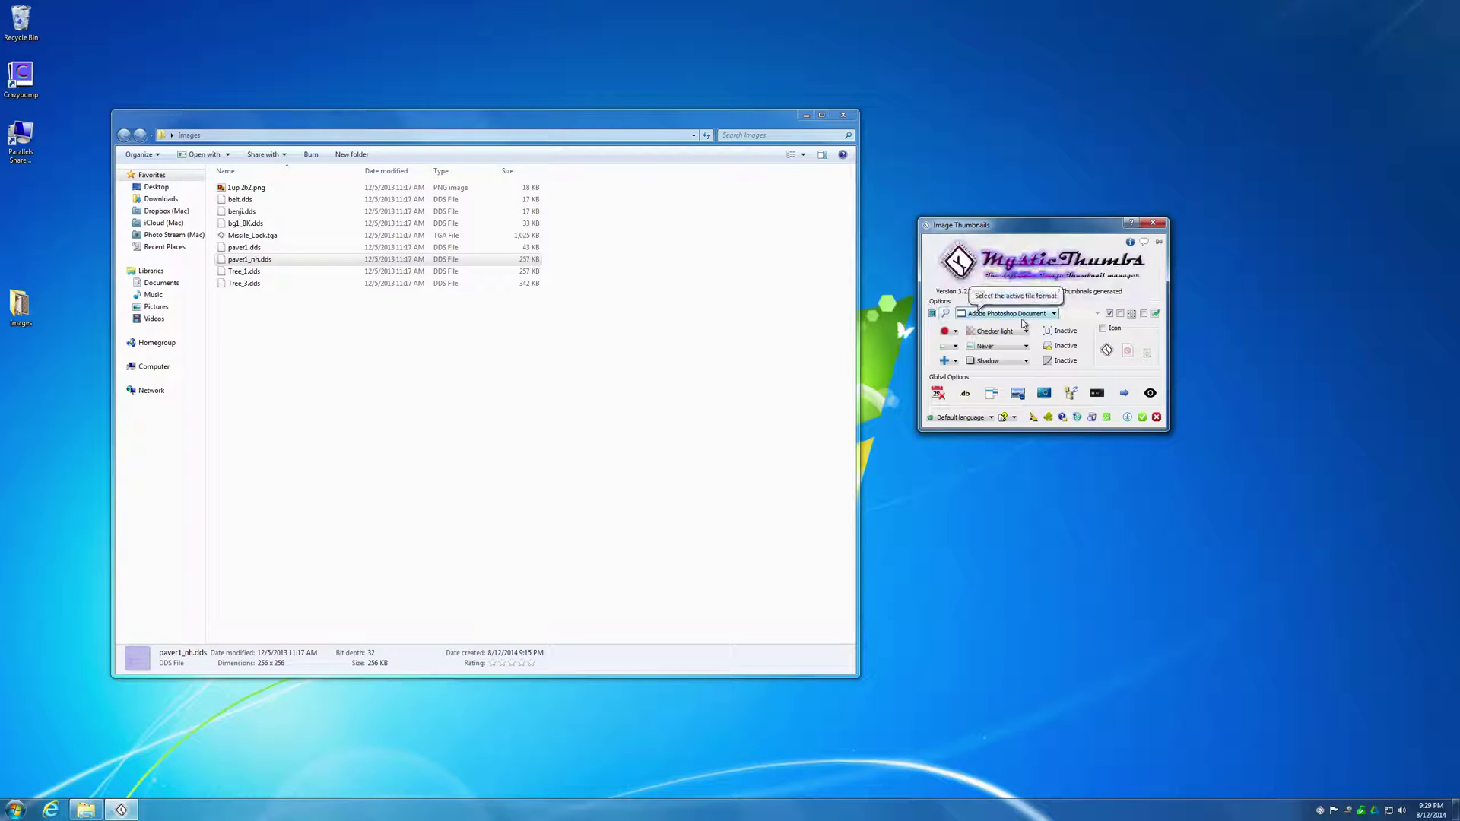
- Choose DirectDraw Surface as that format by searching for the extension dds
{"action": "left_click", "coordinate": [975, 314]}
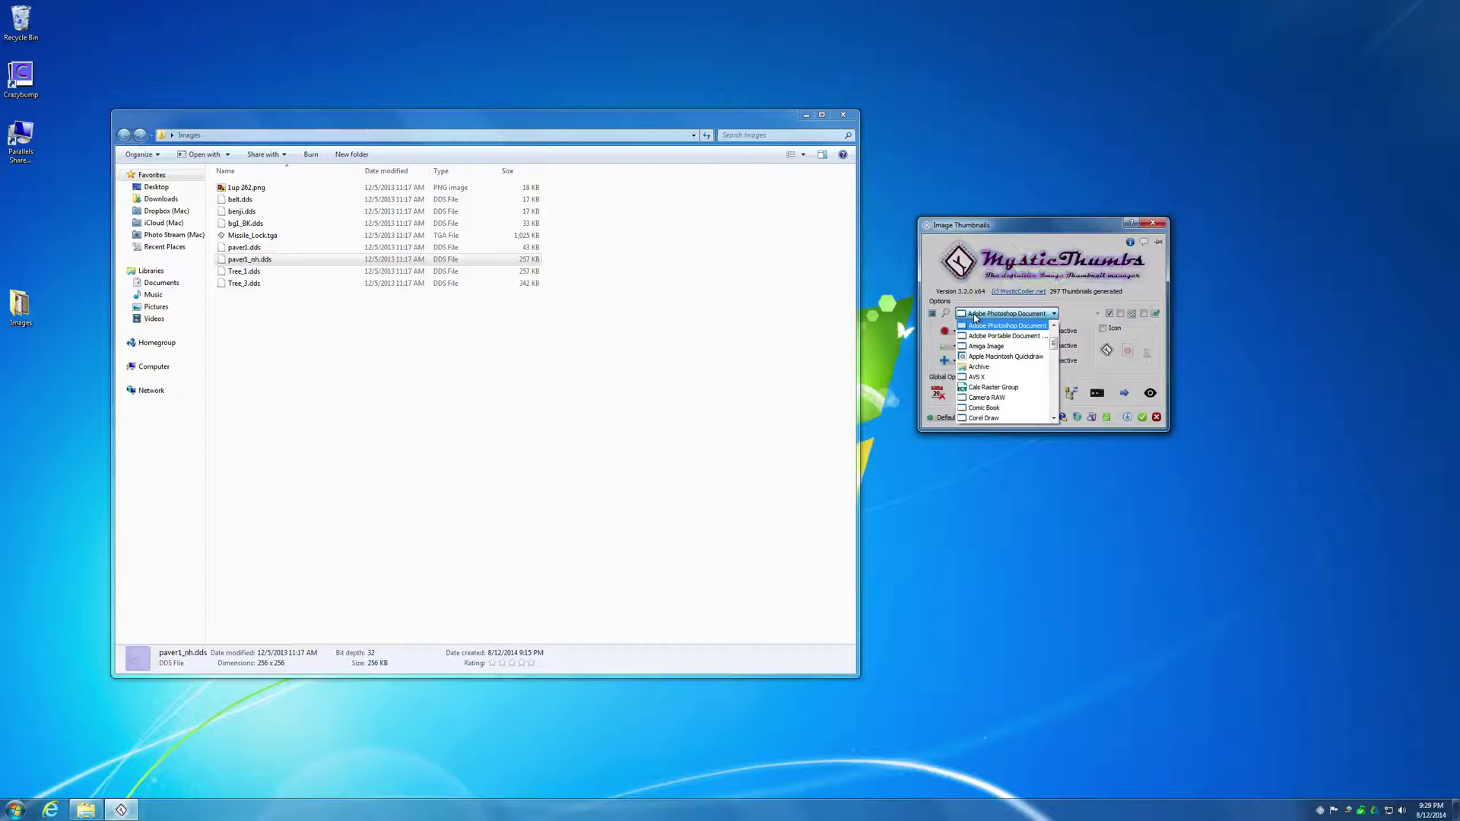
{"action": "key", "text": "d"}
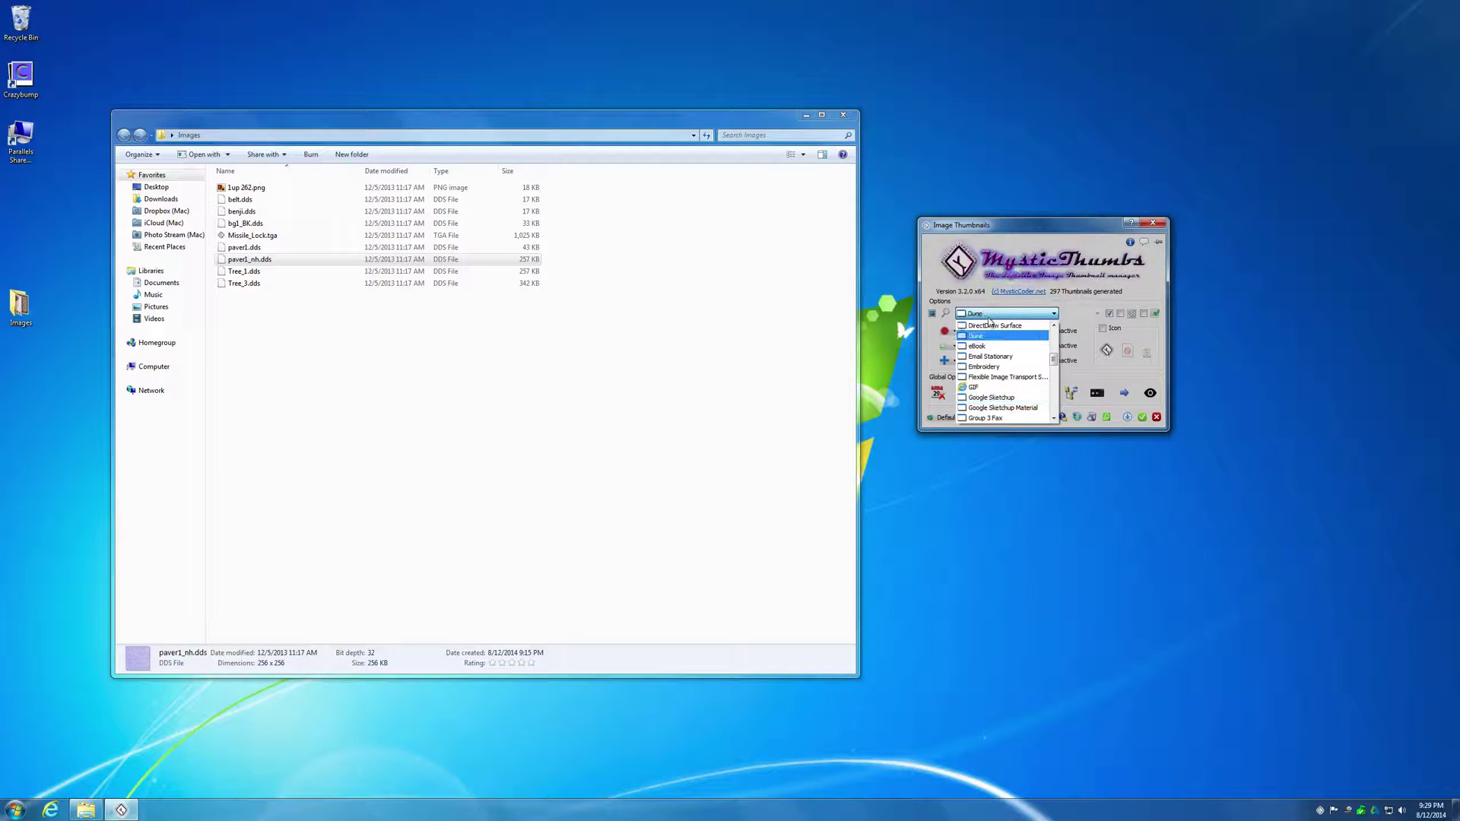
{"action": "left_click", "coordinate": [996, 316]}
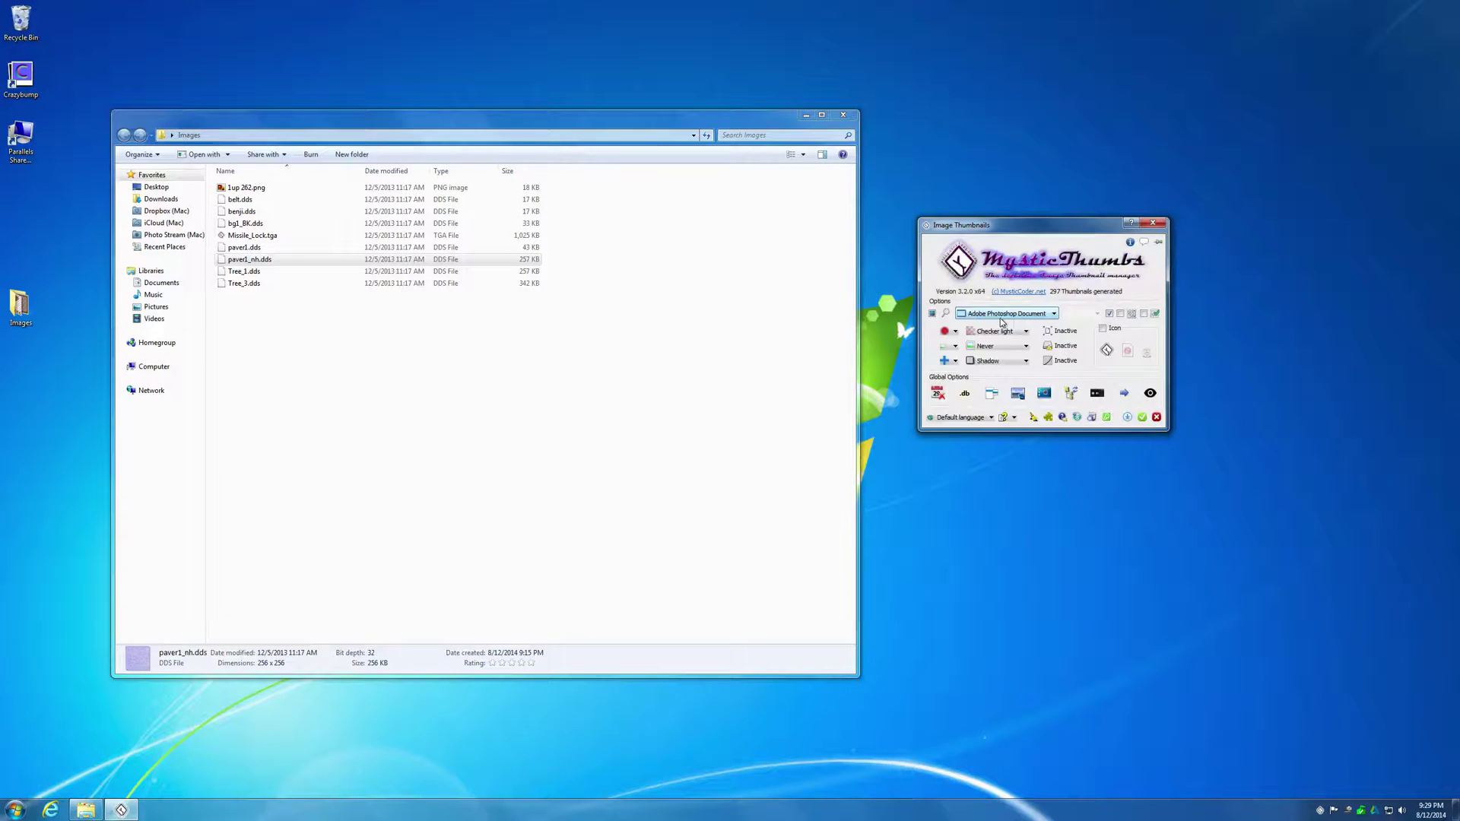
{"action": "left_click", "coordinate": [946, 314]}
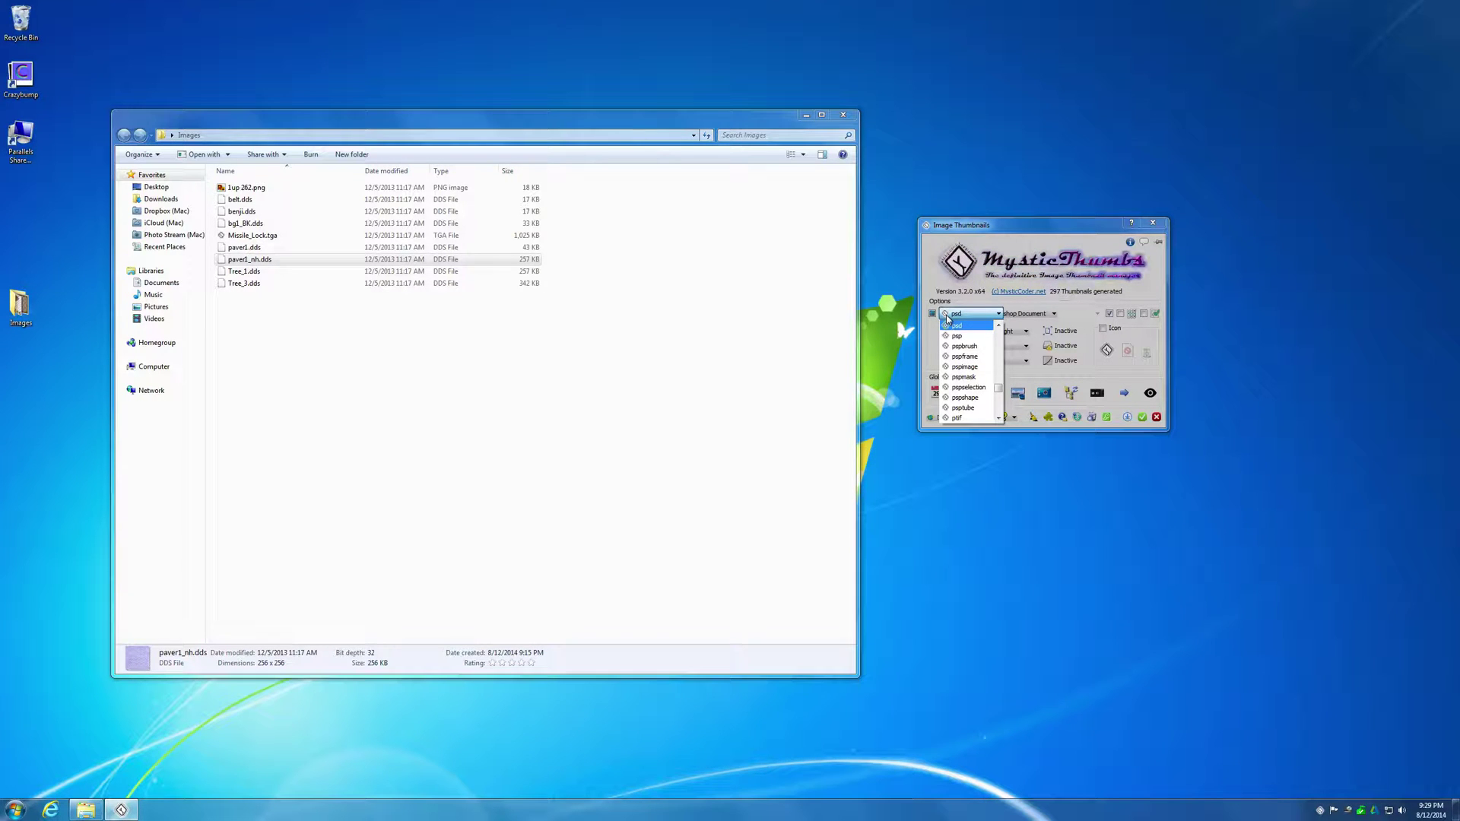
{"action": "type", "text": "dds"}
{"action": "key", "text": "Return"}
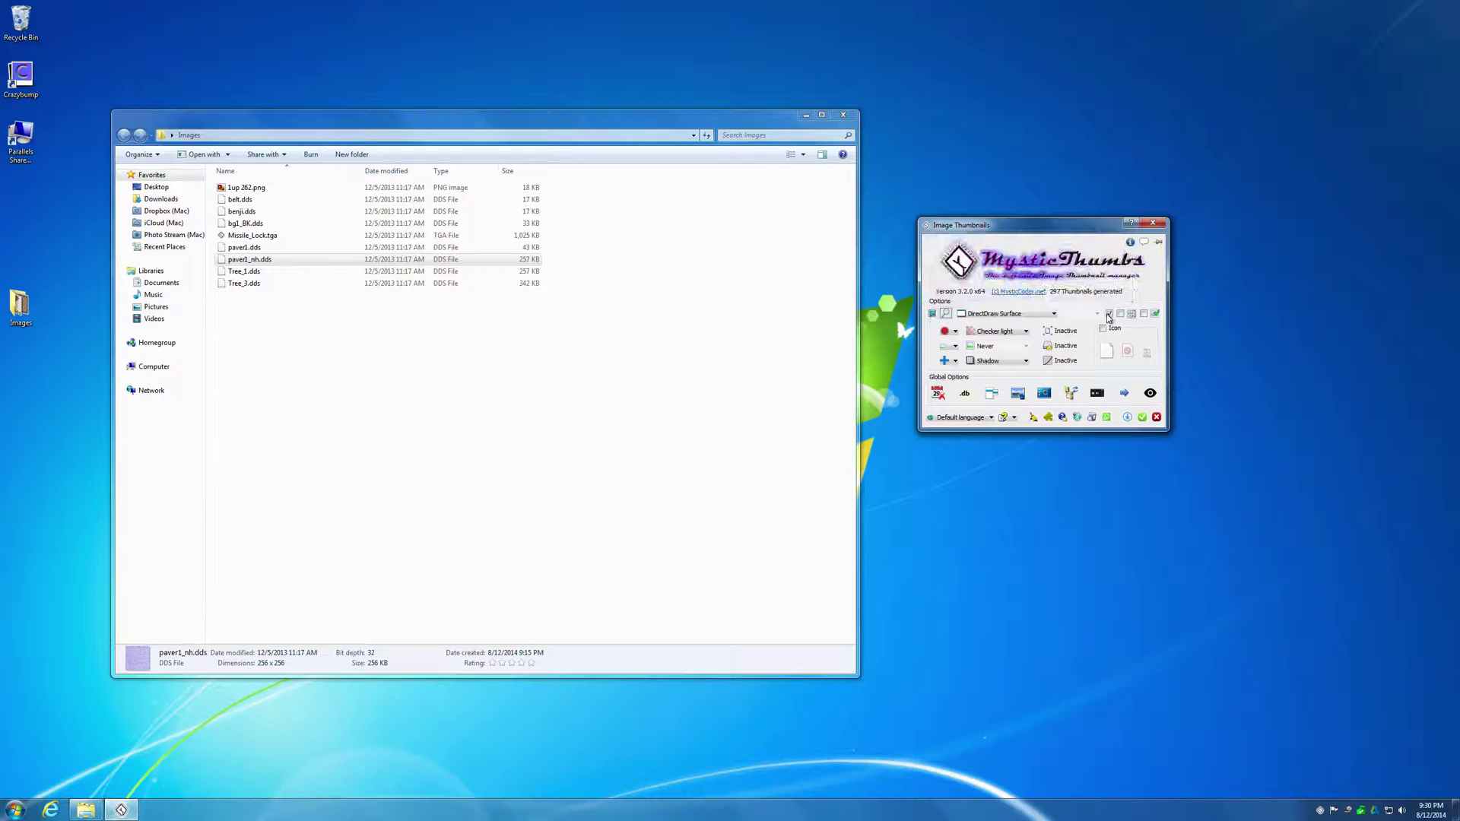
- Apply the changes, tick small-icon thumbnails, and apply again so DDS thumbnails regenerate
{"action": "left_click", "coordinate": [1128, 418]}
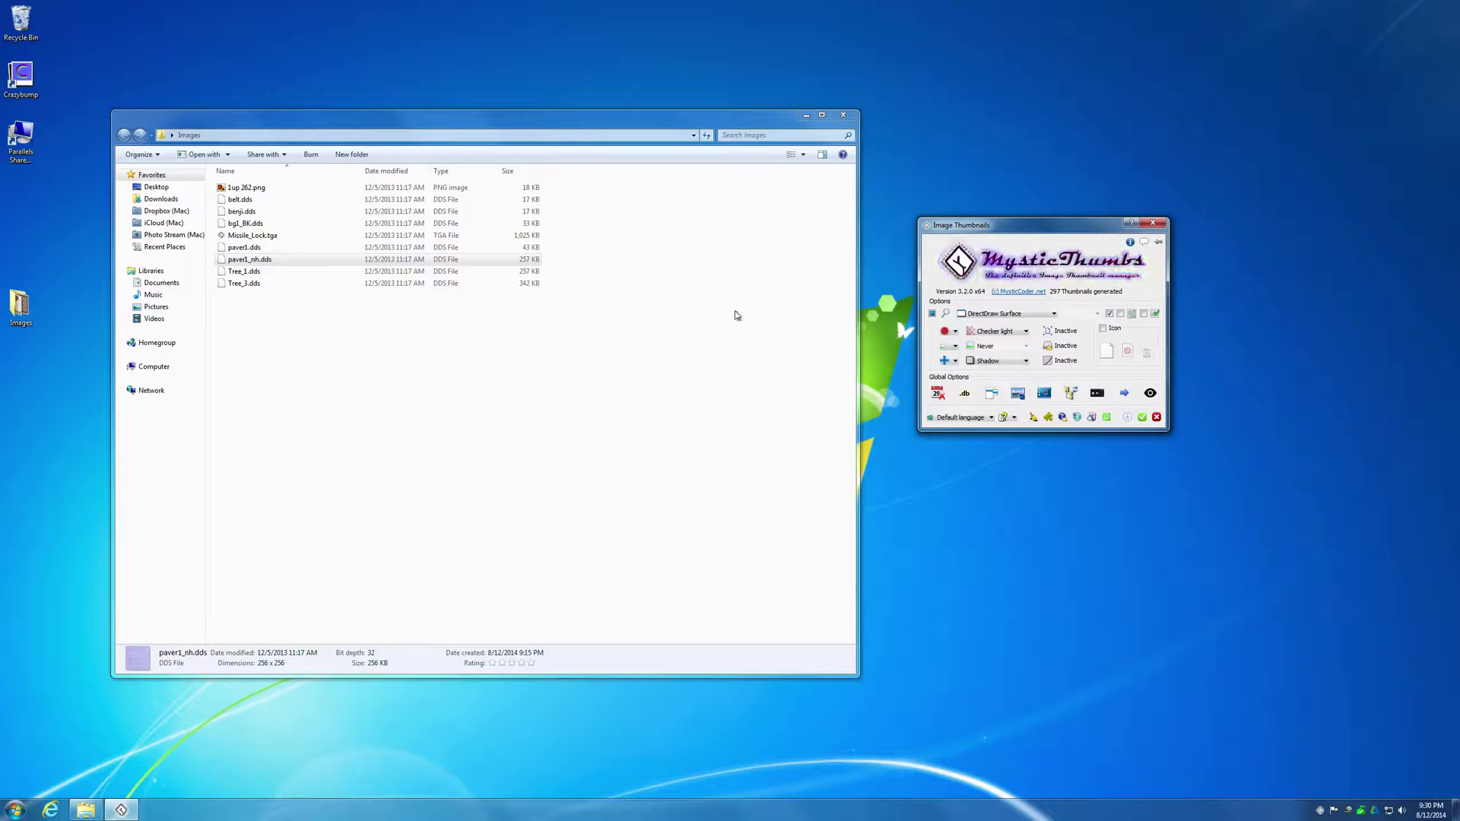
{"action": "left_click", "coordinate": [321, 262]}
{"action": "left_click", "coordinate": [1069, 279]}
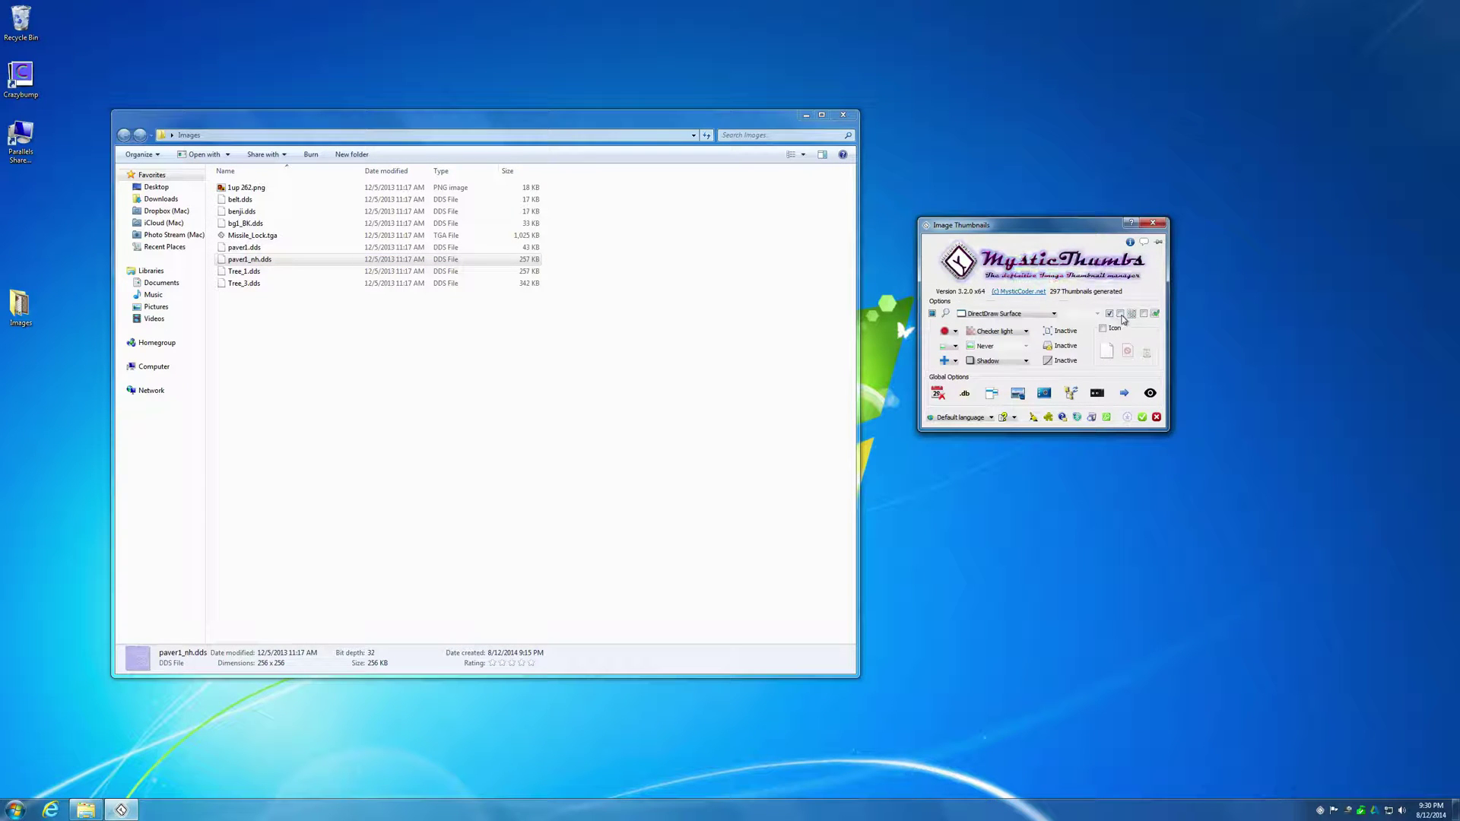
{"action": "mouse_move", "coordinate": [1123, 320]}
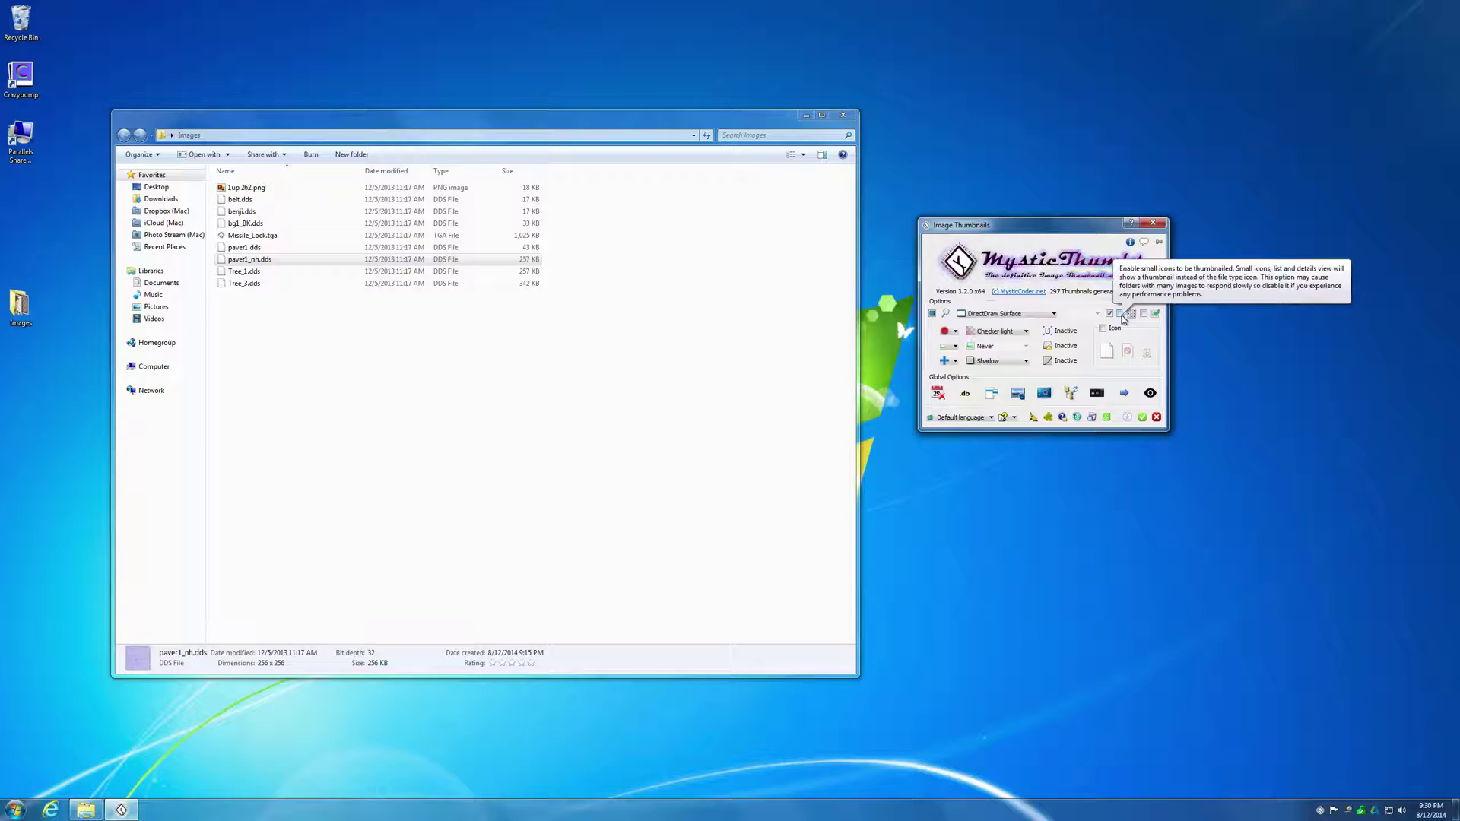
{"action": "left_click", "coordinate": [1121, 314]}
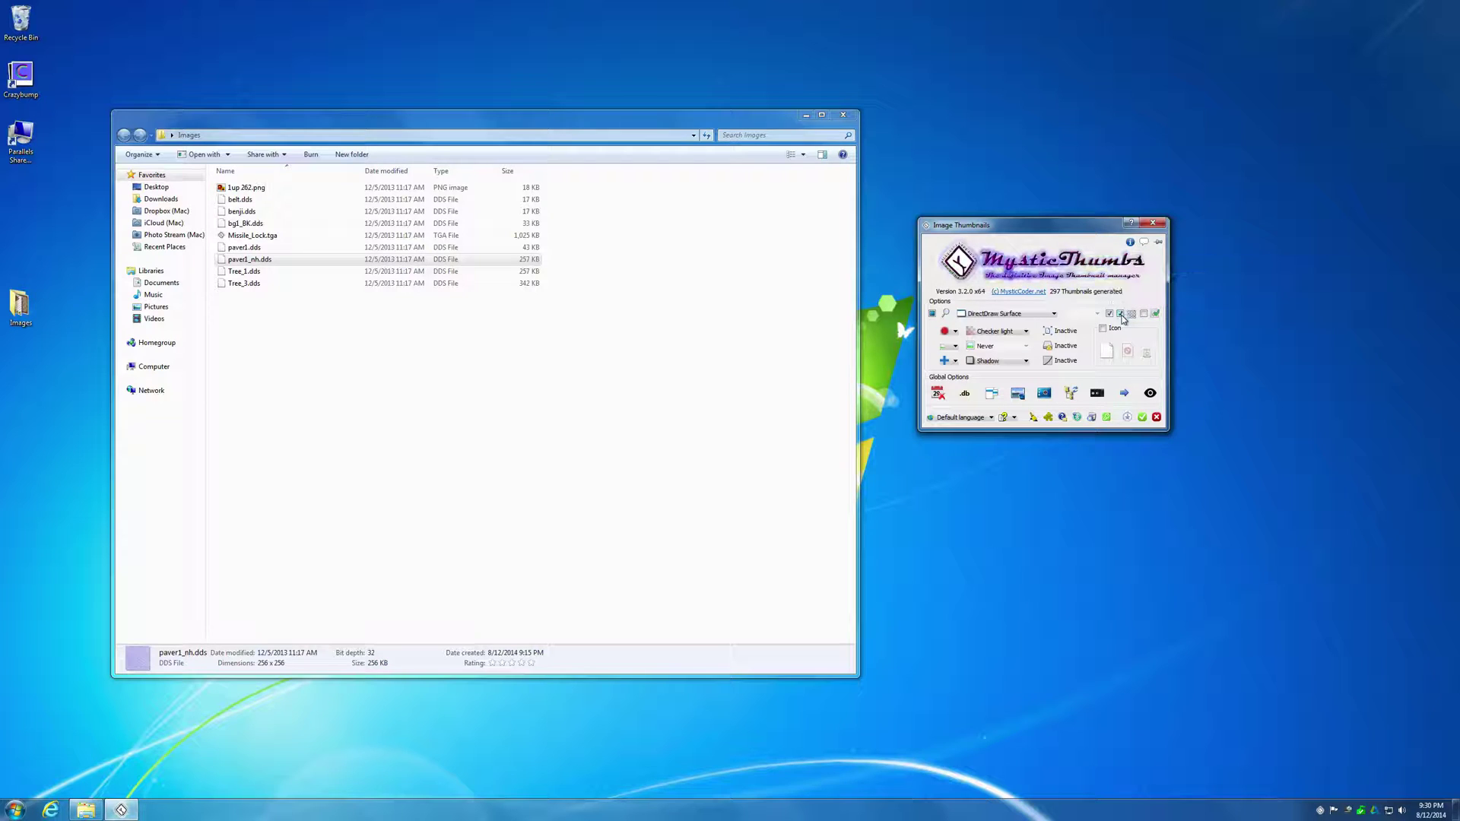
{"action": "left_click", "coordinate": [1128, 420]}
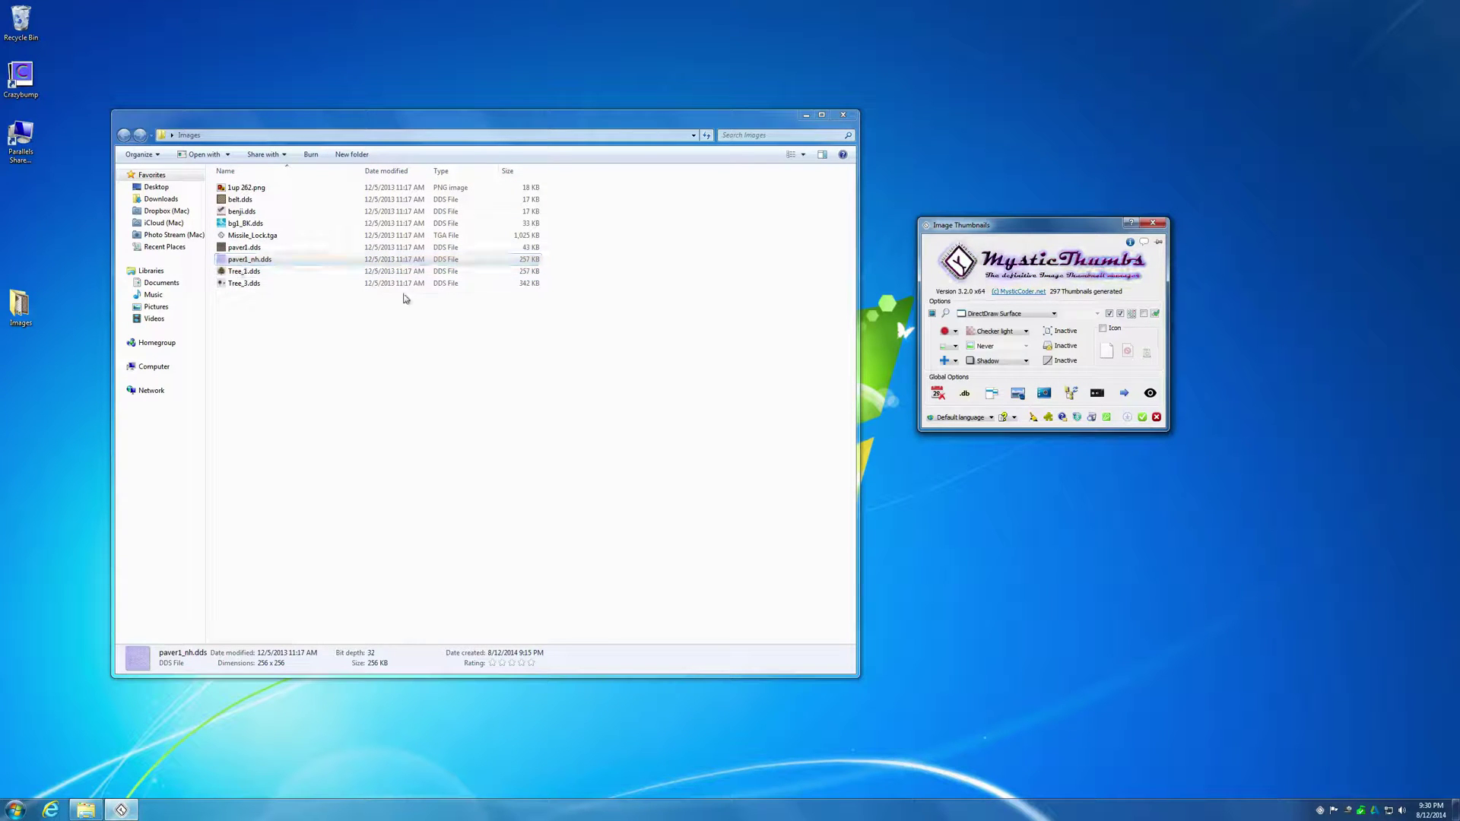
- Cycle the Images folder through its available view layouts
{"action": "left_click", "coordinate": [358, 308]}
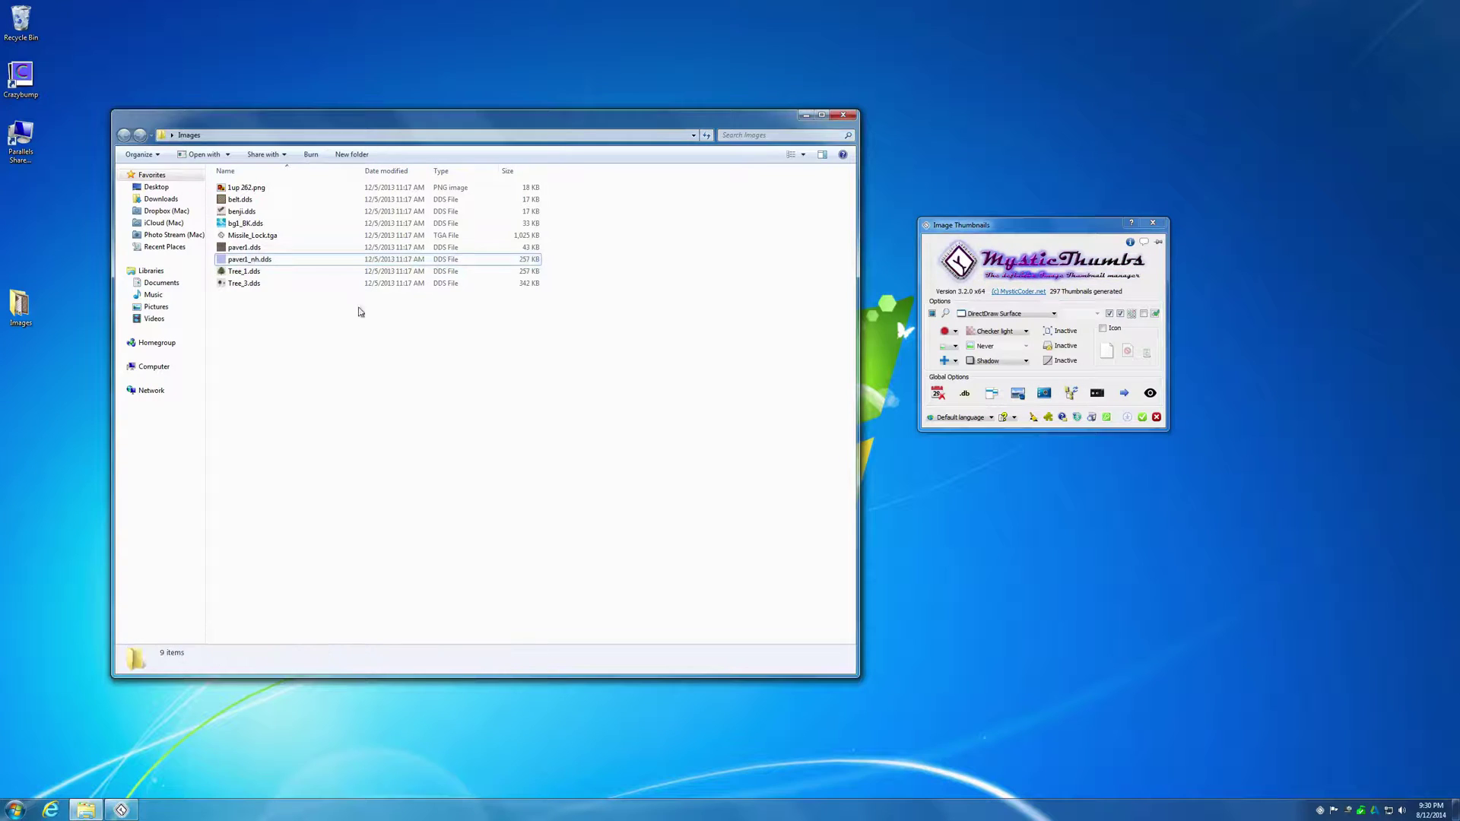
{"action": "left_click", "coordinate": [794, 156]}
{"action": "left_click", "coordinate": [791, 156]}
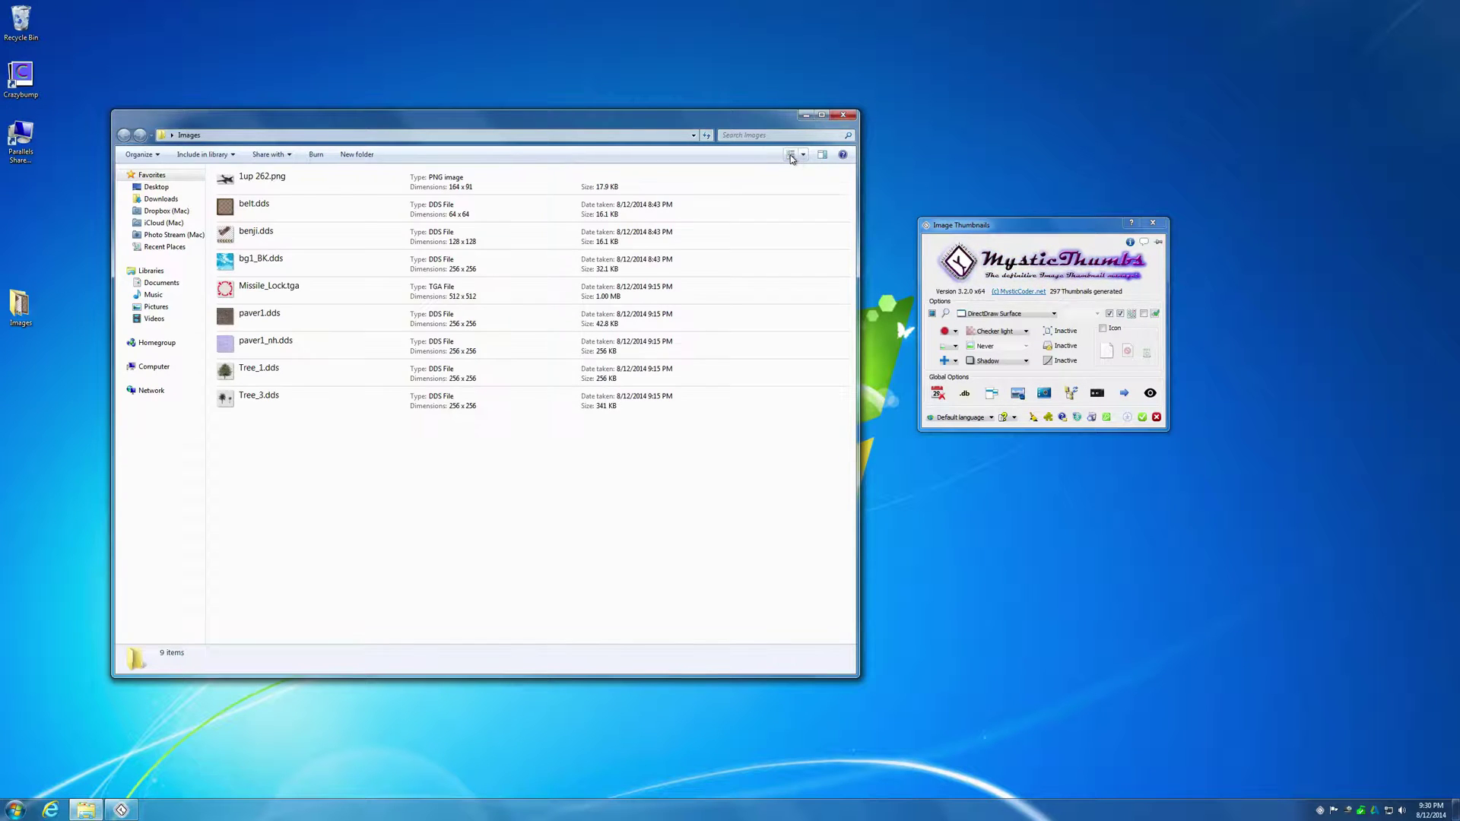
{"action": "left_click", "coordinate": [791, 156]}
{"action": "left_click", "coordinate": [791, 156]}
{"action": "left_click", "coordinate": [791, 156]}
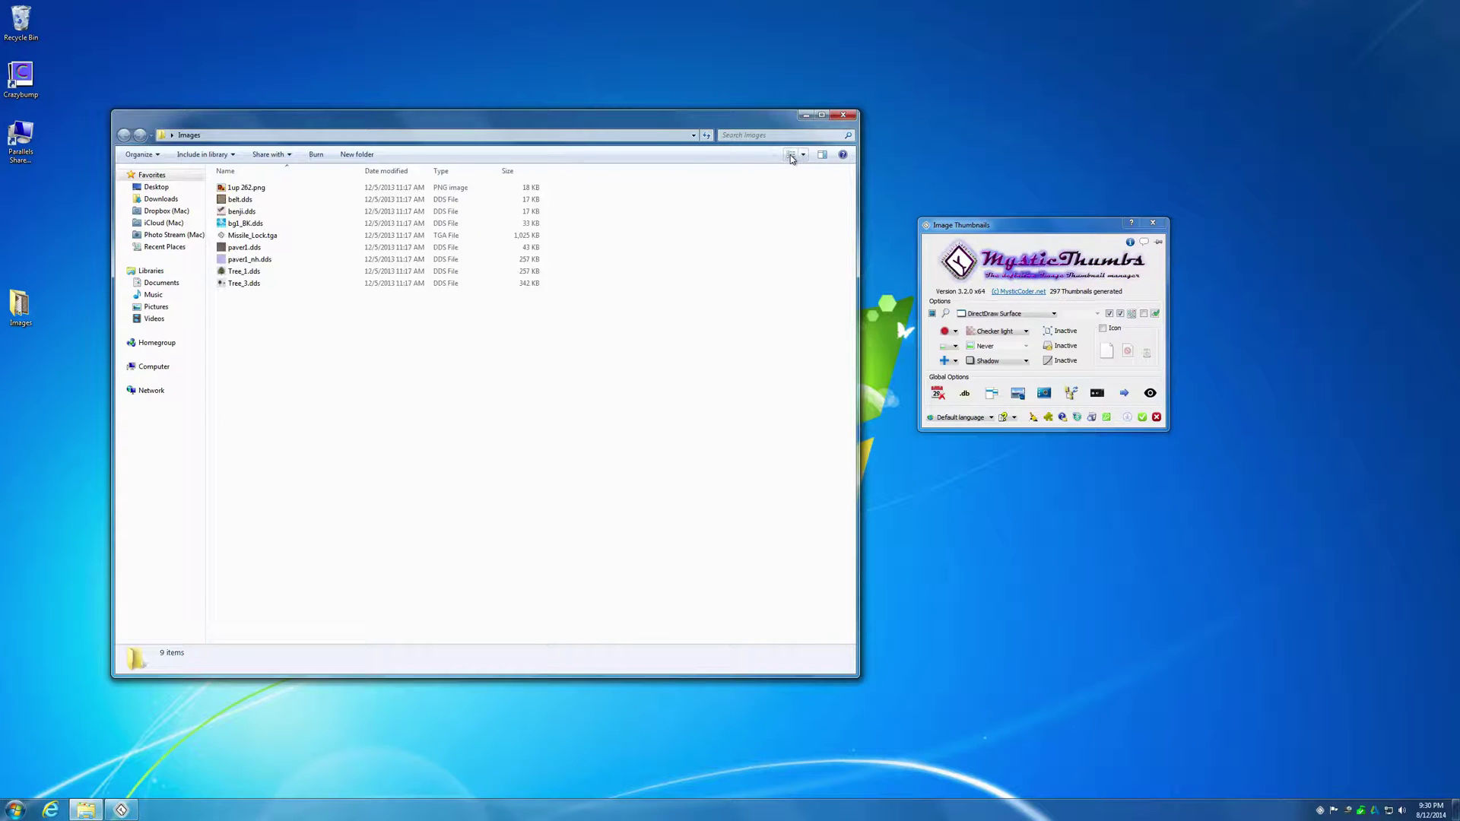
{"action": "left_click", "coordinate": [791, 156]}
{"action": "left_click", "coordinate": [791, 156]}
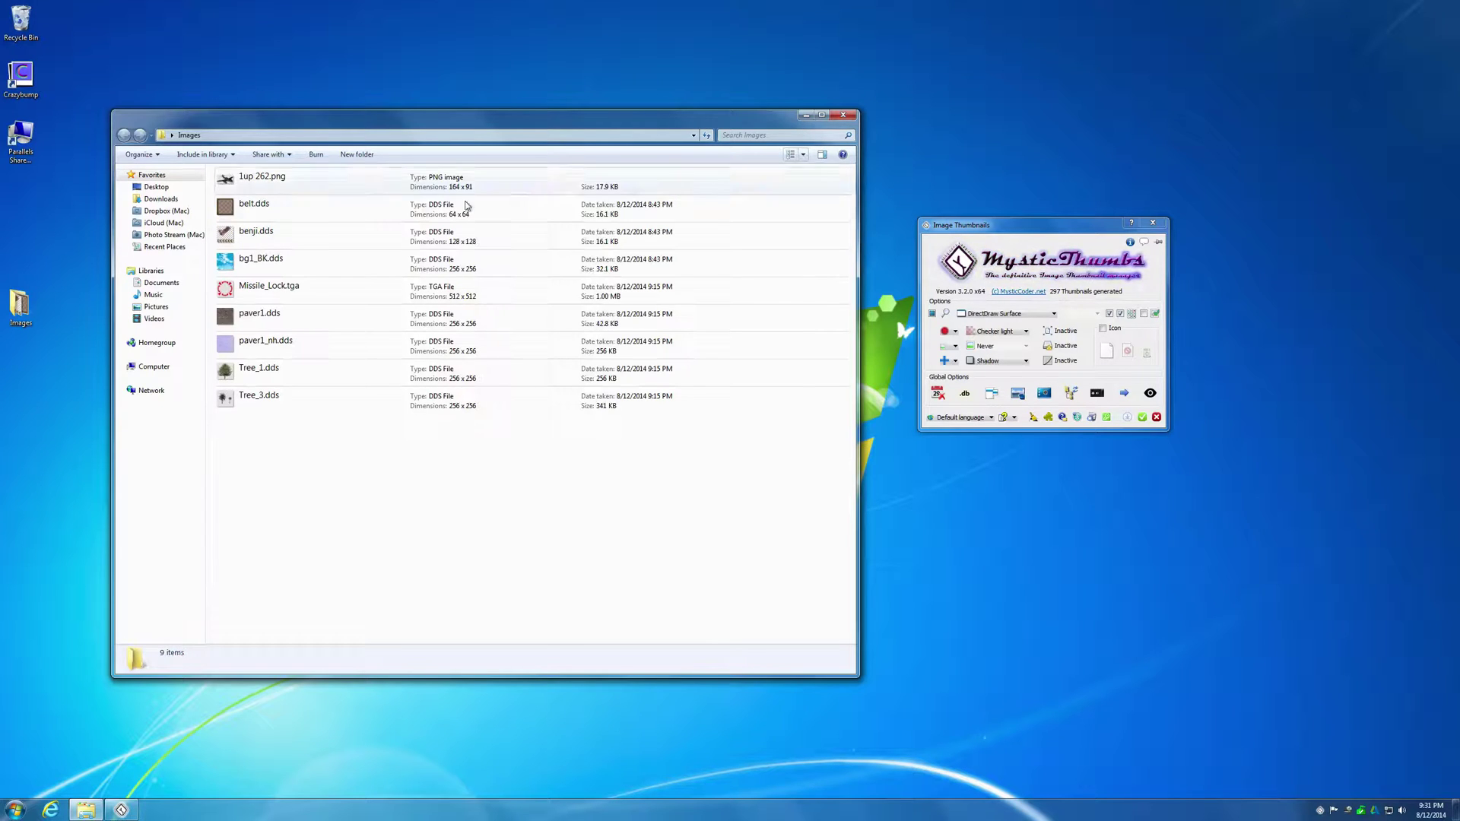
- Go from Details to Tiles view and select paver1.dds to see its details
{"action": "left_click", "coordinate": [803, 155]}
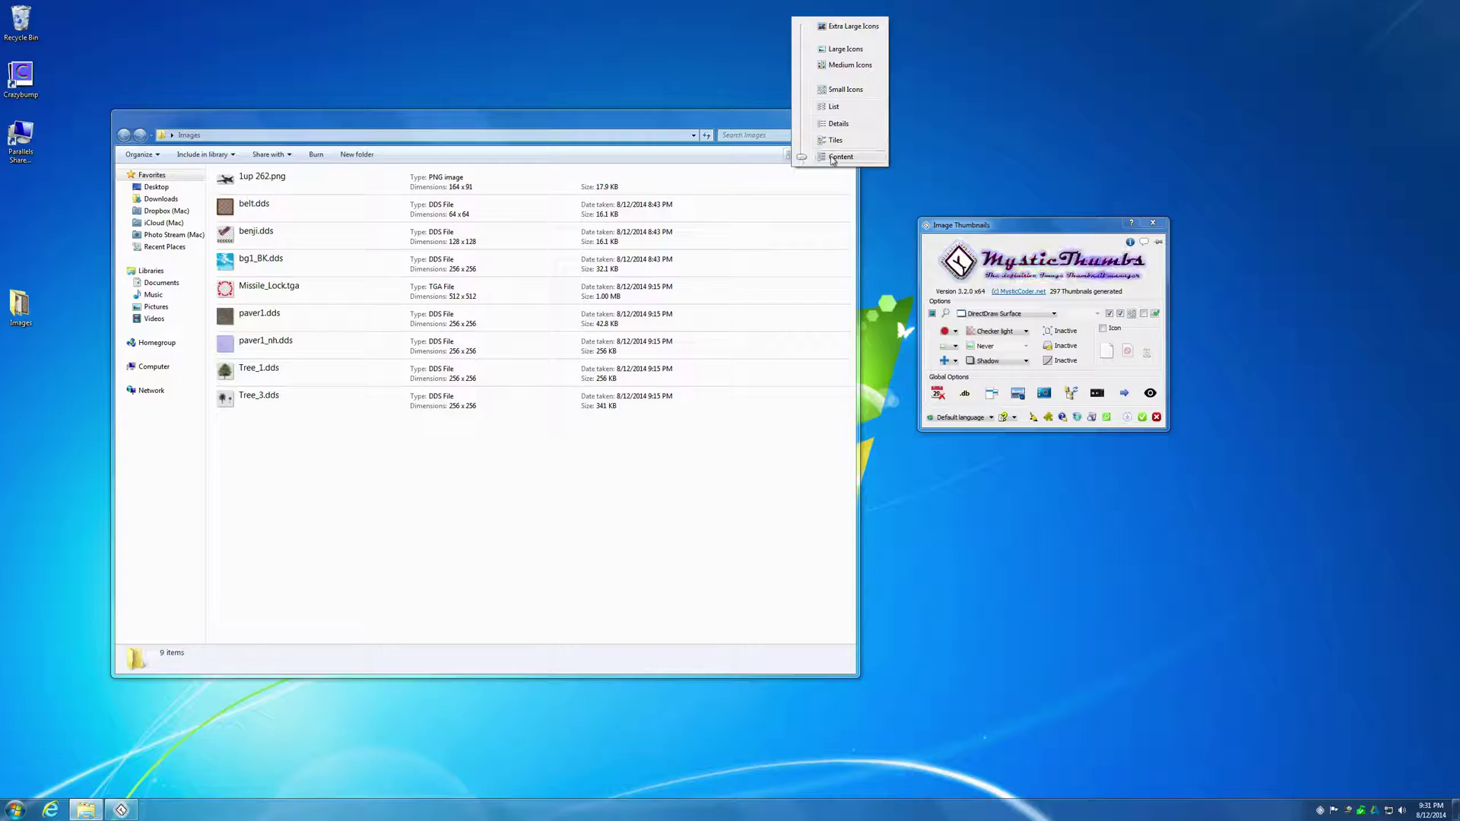
{"action": "left_click", "coordinate": [837, 123]}
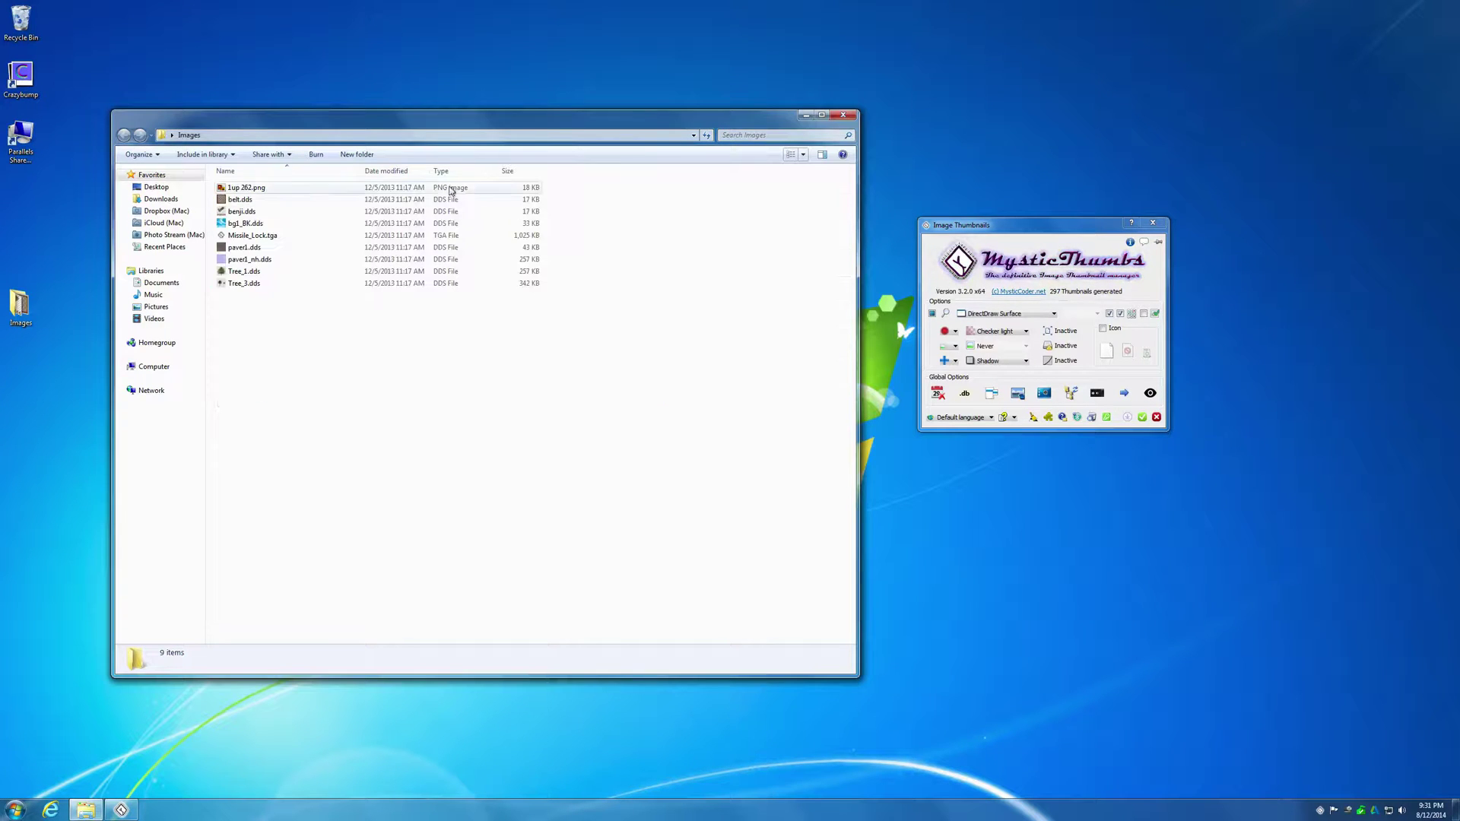
{"action": "left_click", "coordinate": [804, 155]}
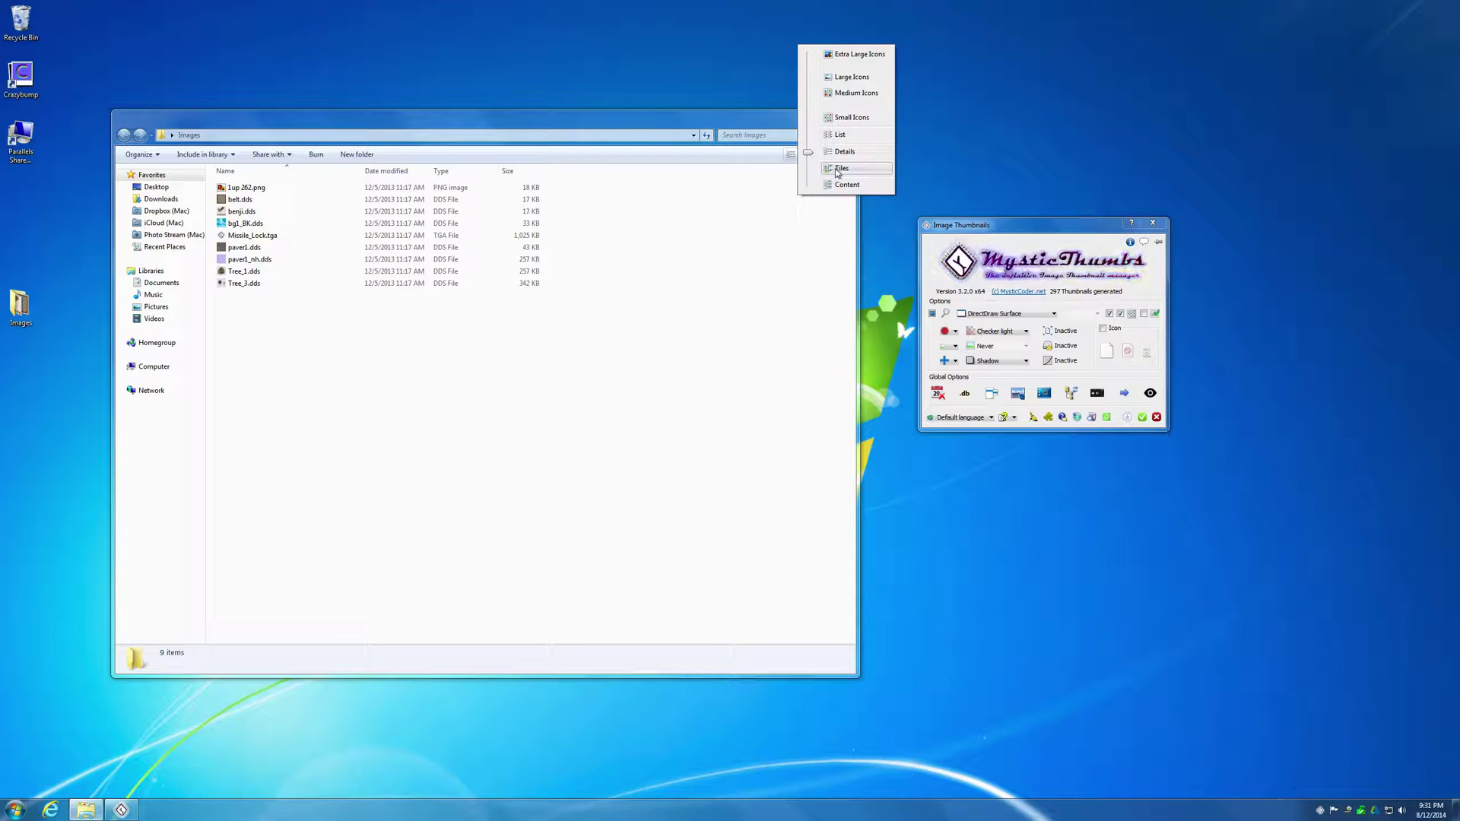
{"action": "left_click", "coordinate": [837, 170]}
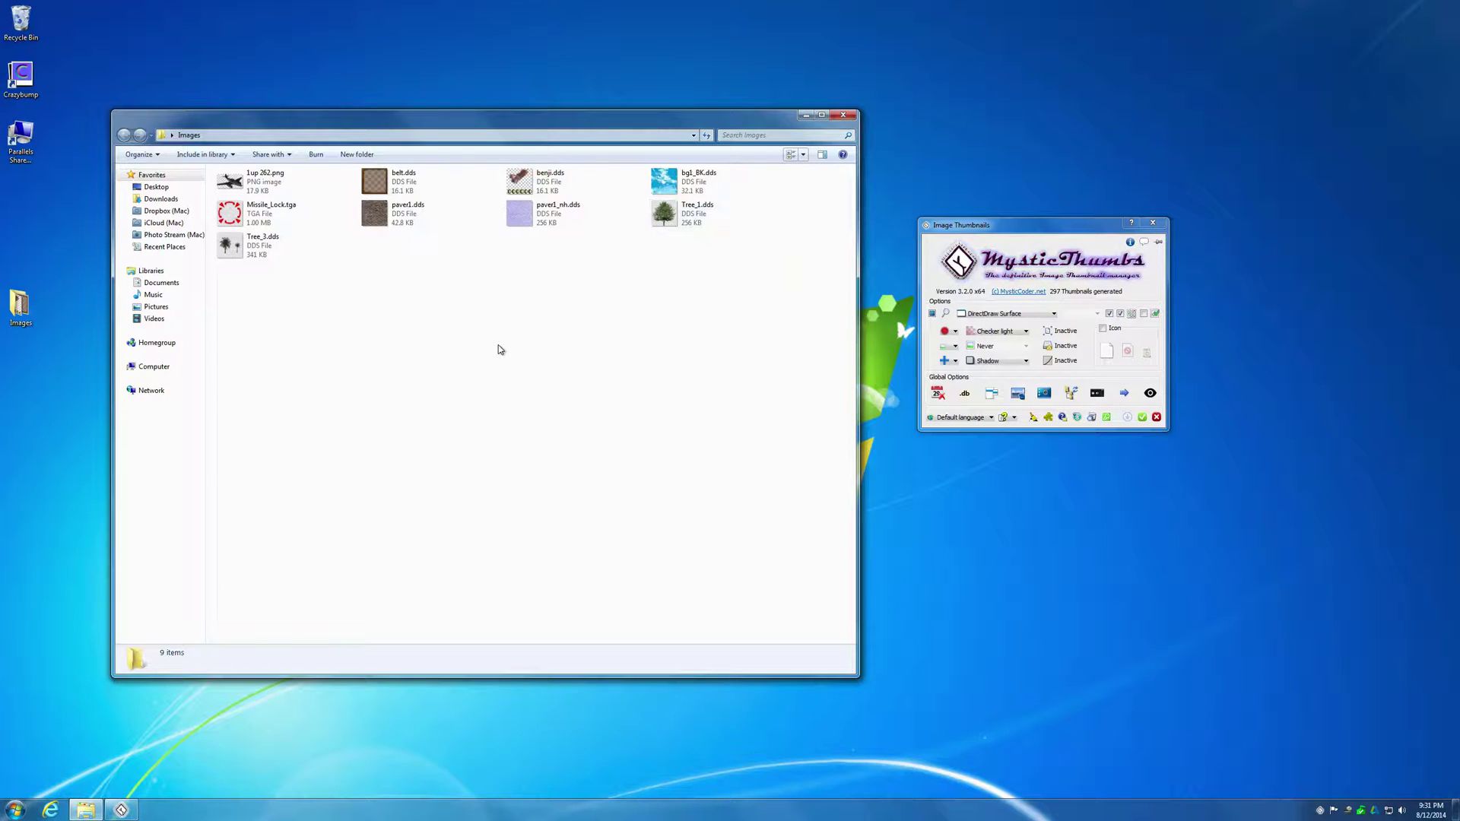
{"action": "left_click", "coordinate": [415, 202]}
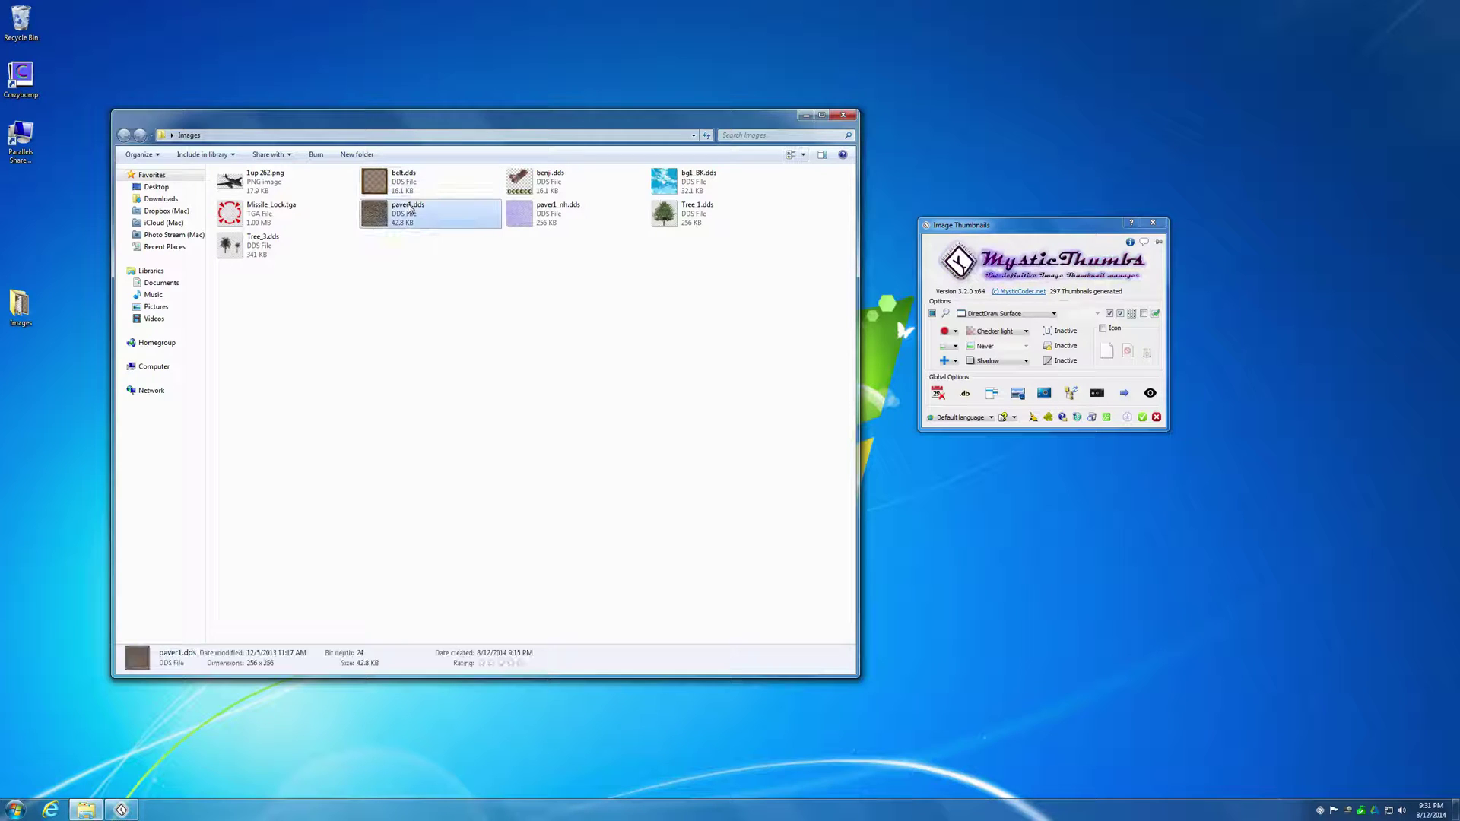
- Toggle the Details pane off and back on, then enable and widen the Preview pane
{"action": "left_click", "coordinate": [140, 155]}
{"action": "mouse_move", "coordinate": [181, 254]}
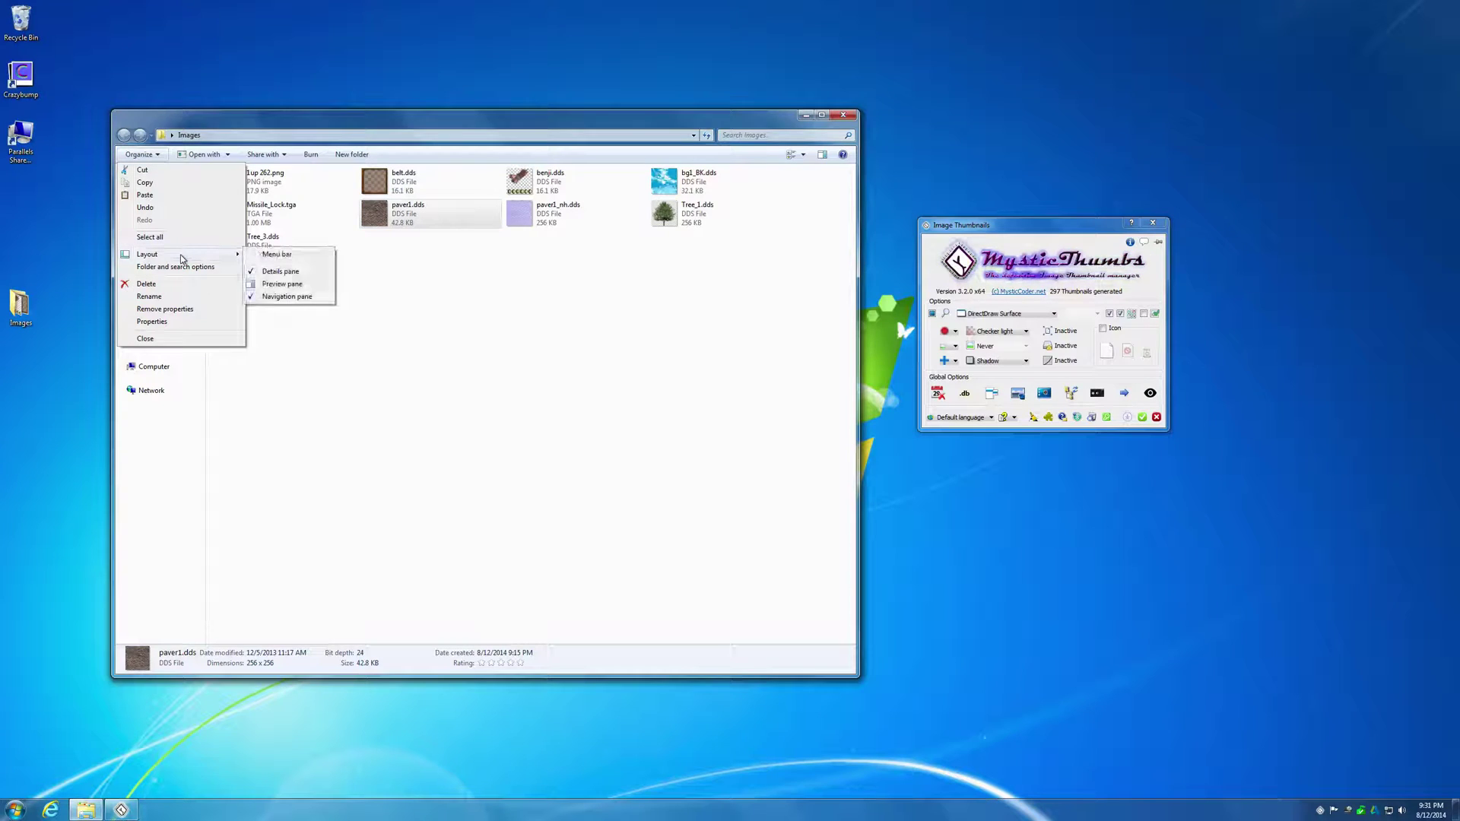
{"action": "left_click", "coordinate": [297, 273]}
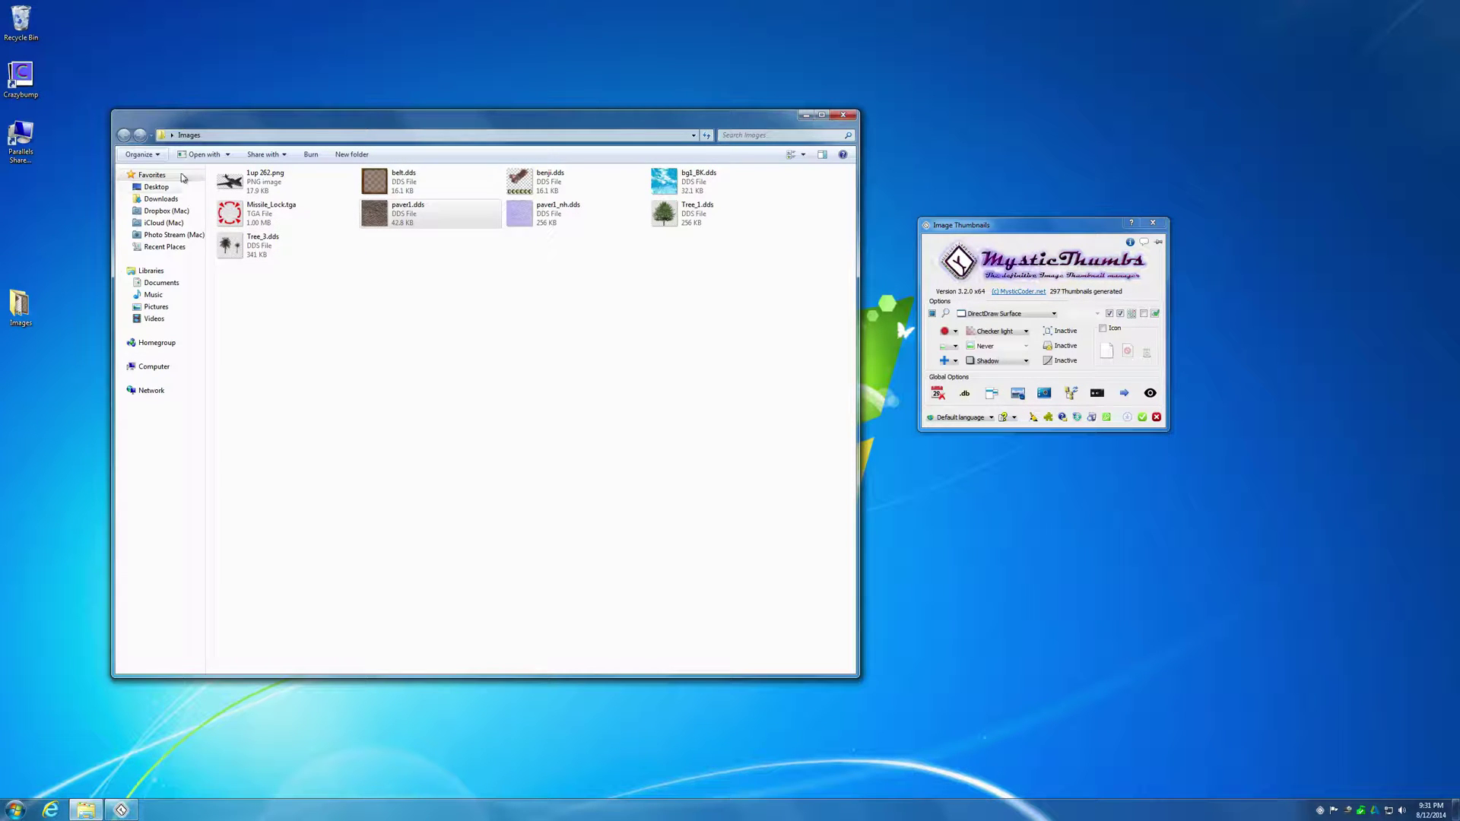
{"action": "left_click", "coordinate": [152, 156]}
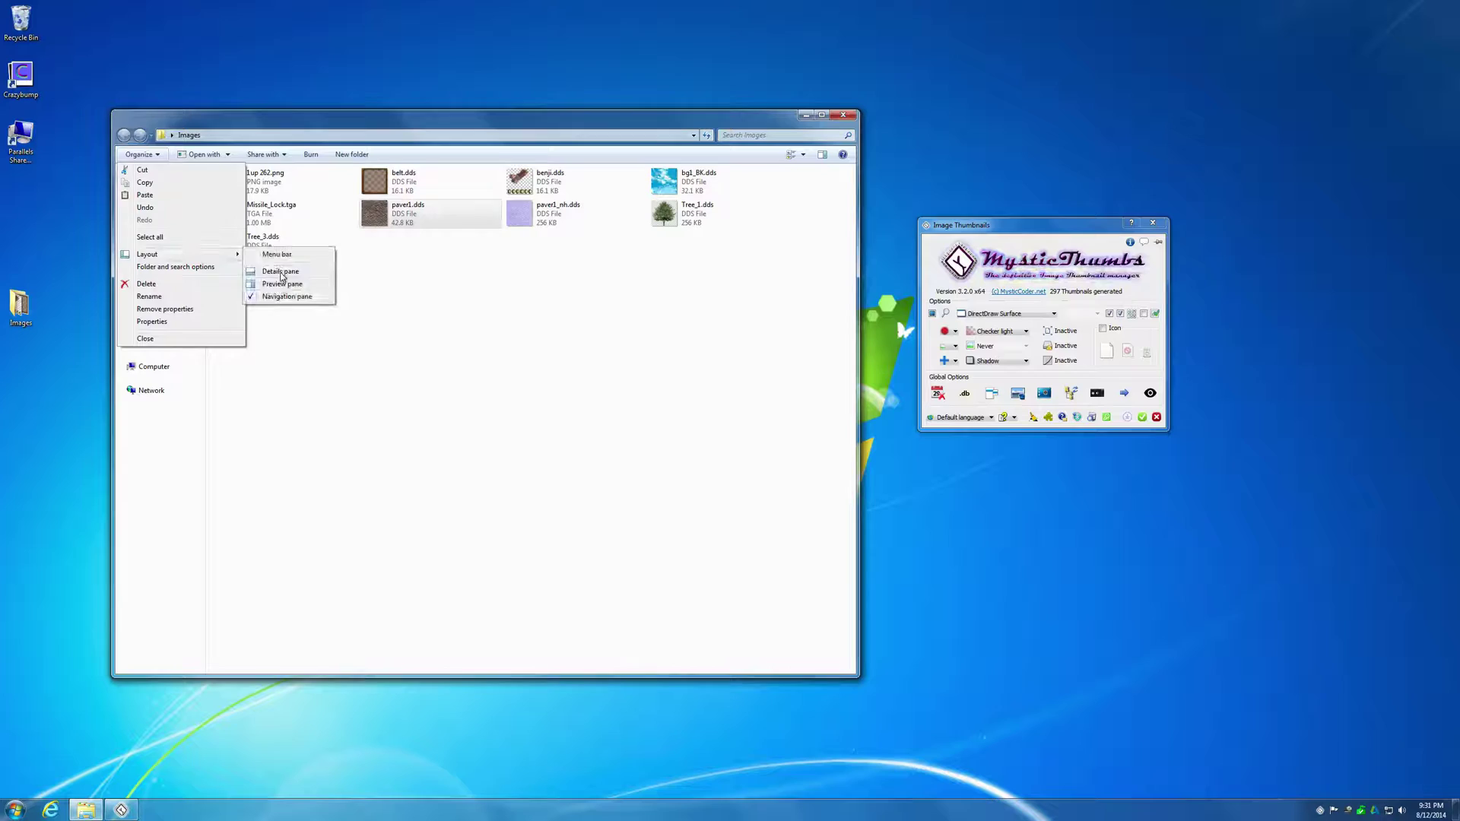
{"action": "left_click", "coordinate": [289, 271]}
{"action": "left_click", "coordinate": [144, 156]}
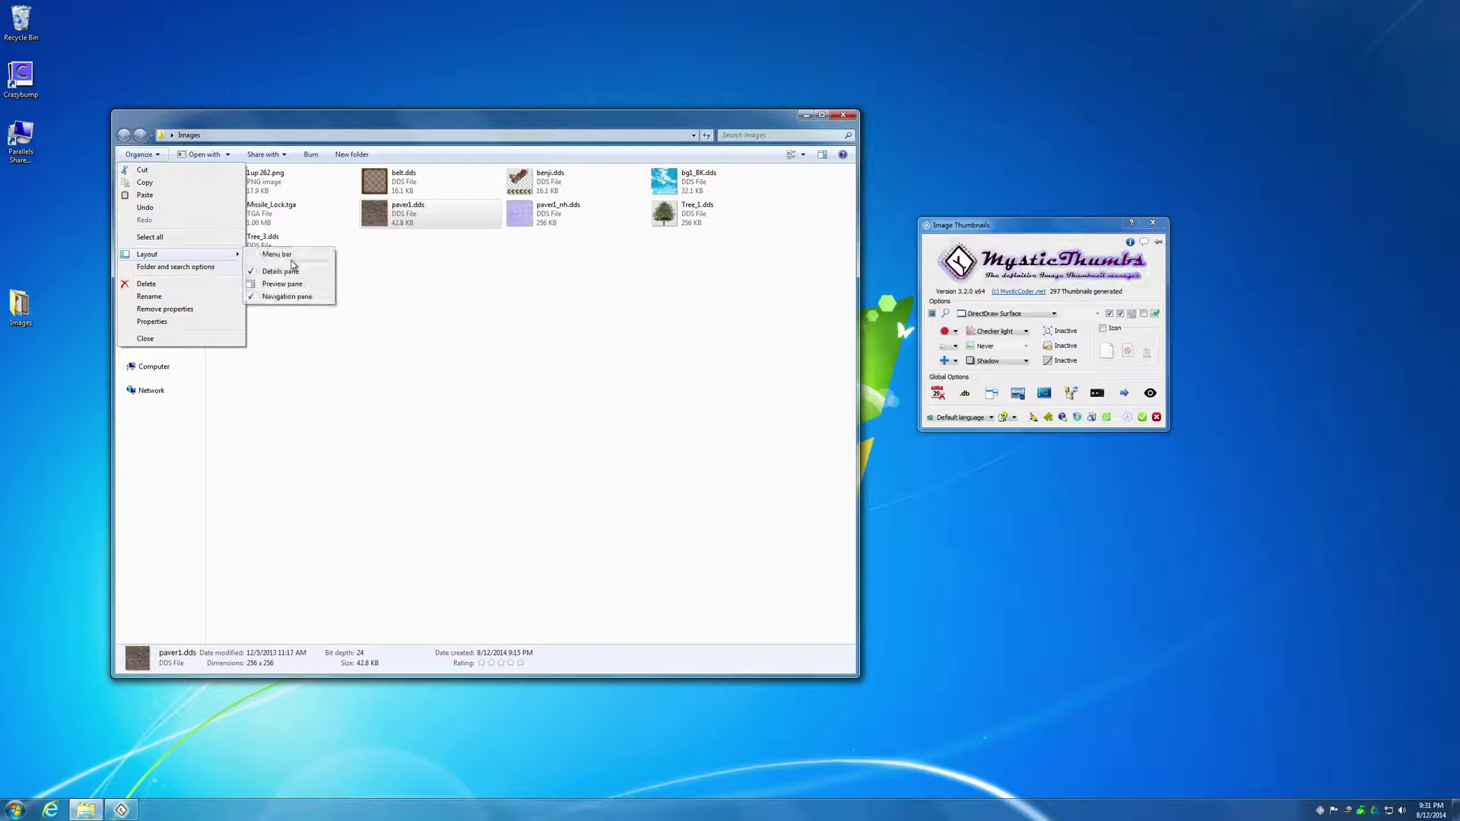
{"action": "left_click", "coordinate": [291, 285]}
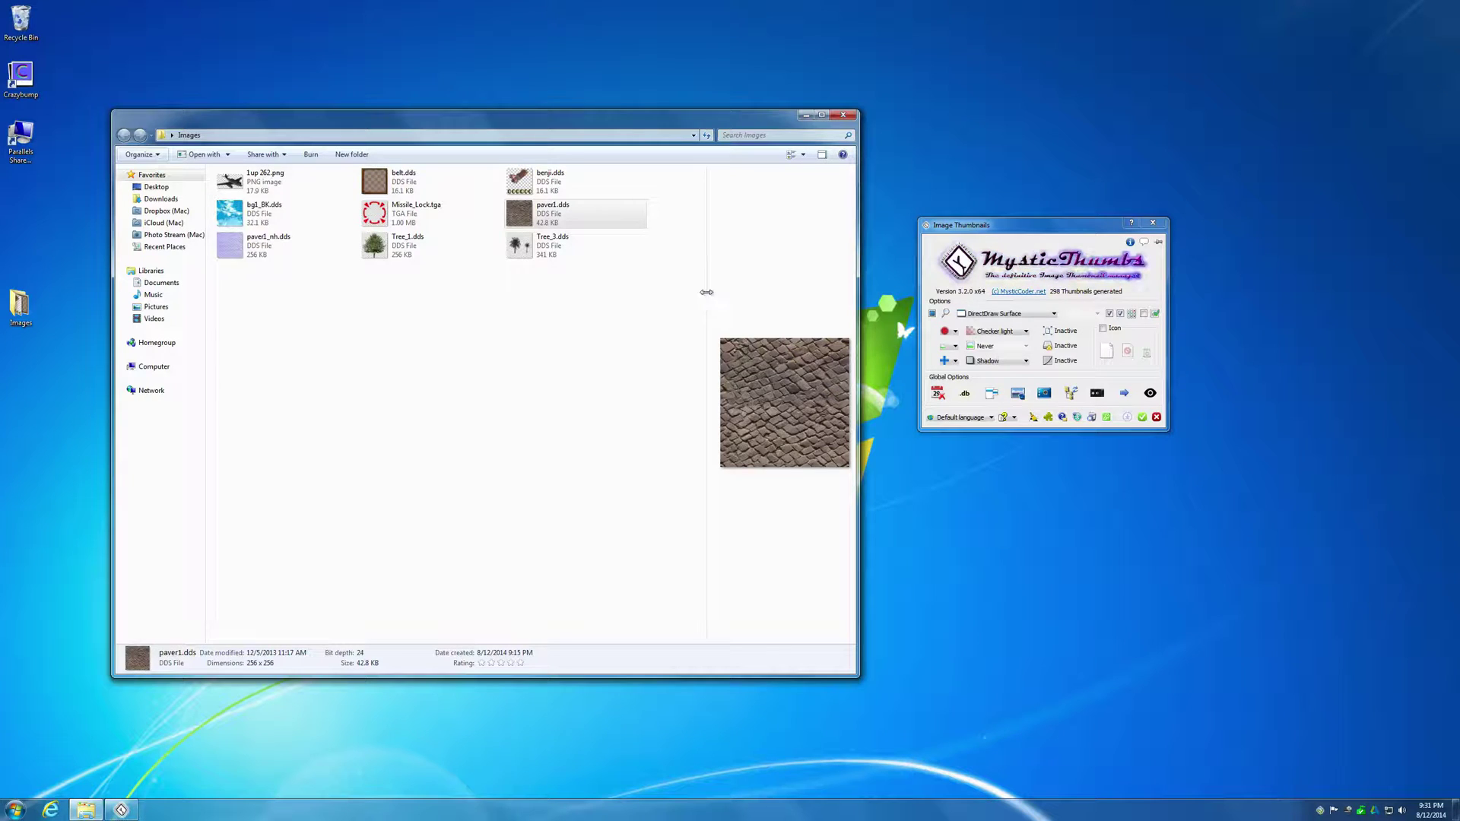
{"action": "left_click_drag", "start_coordinate": [706, 292], "coordinate": [546, 311]}
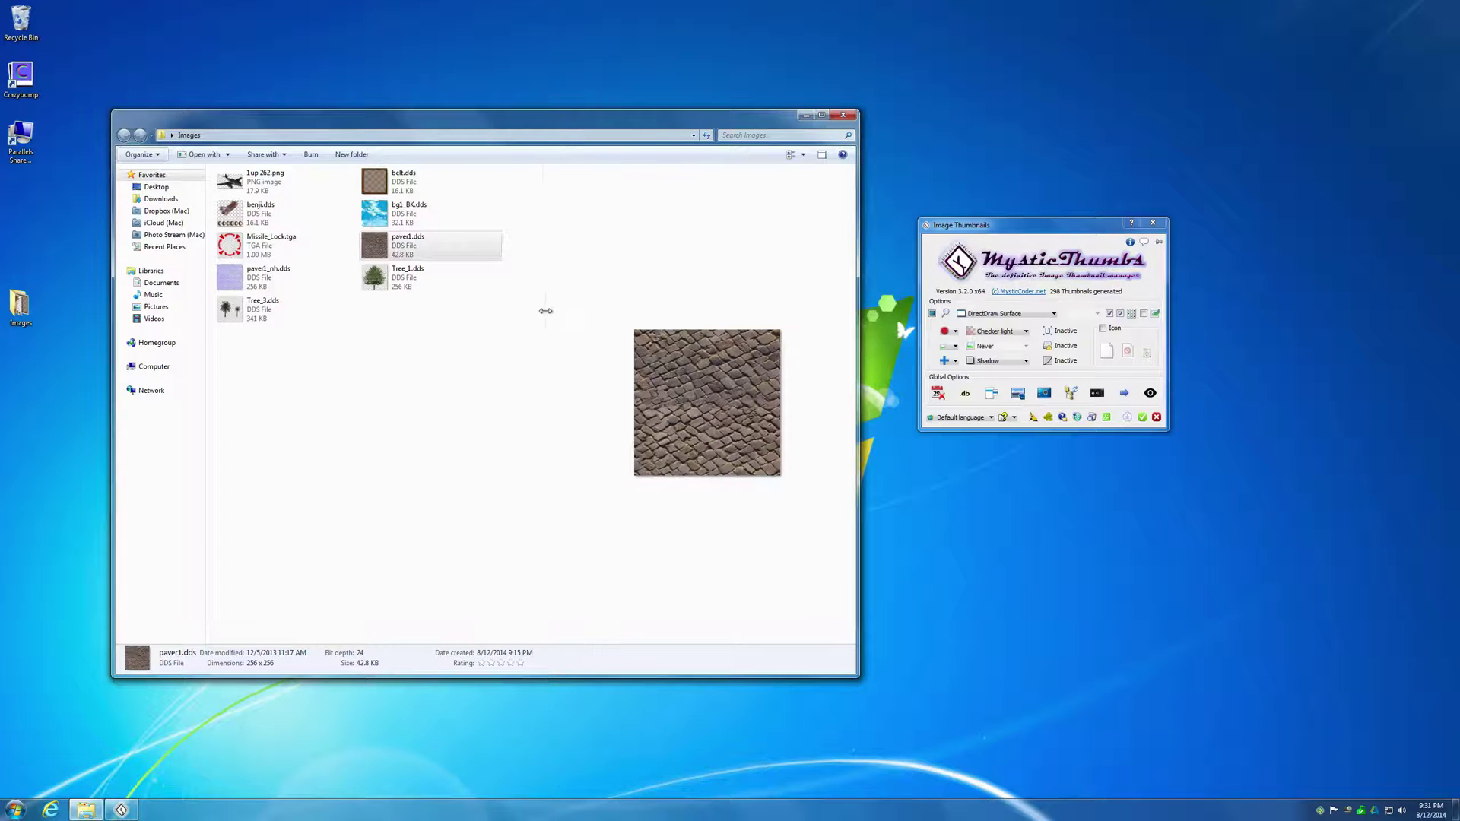
- Preview Tree_1.dds, paver1_nh.dds, Tree_3.dds and Missile_Lock.tga in the pane
{"action": "left_click", "coordinate": [457, 293]}
{"action": "left_click", "coordinate": [277, 280]}
{"action": "left_click", "coordinate": [270, 310]}
{"action": "left_click", "coordinate": [267, 253]}
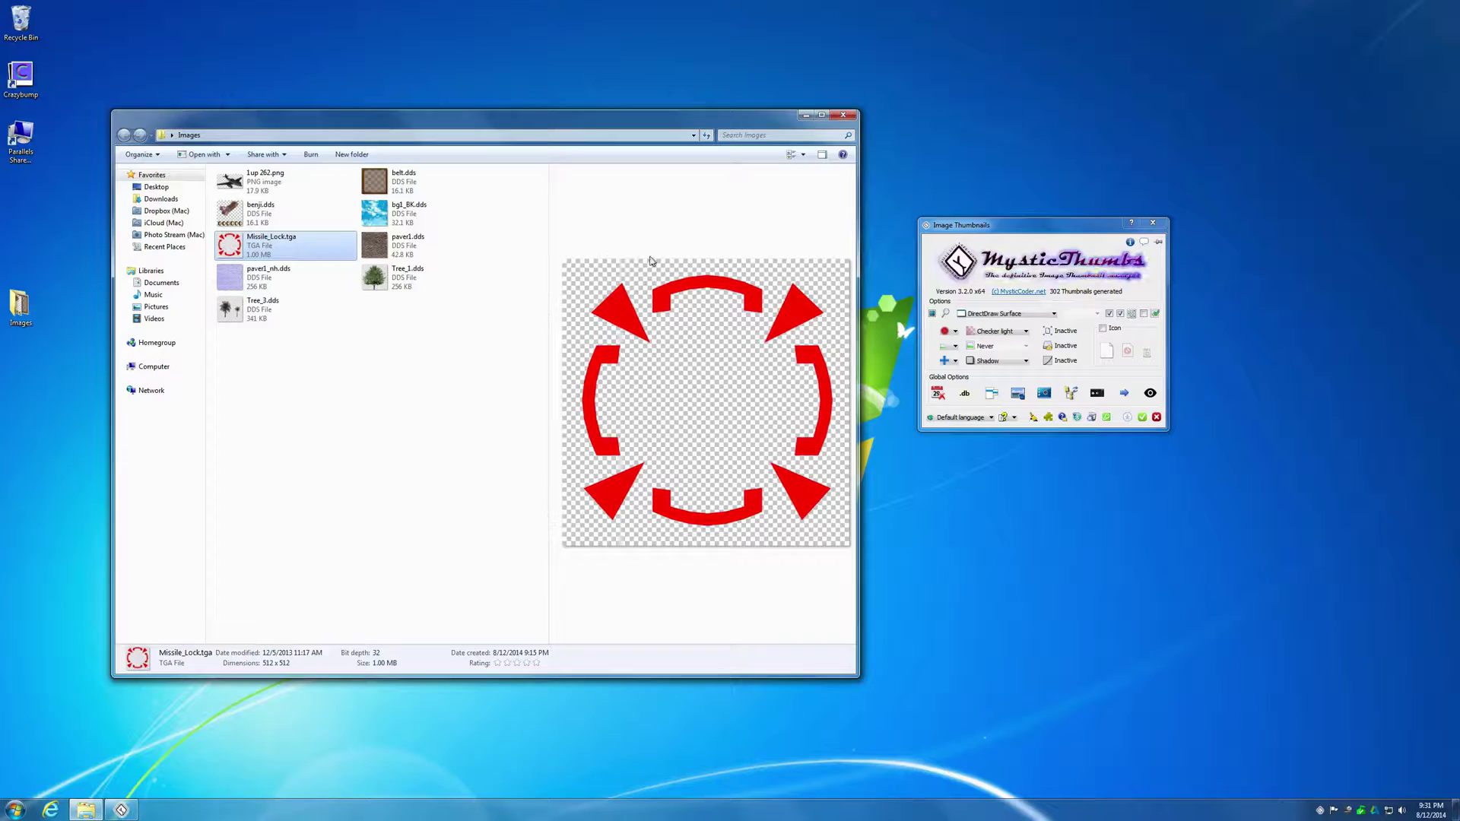
{"action": "left_click", "coordinate": [139, 154]}
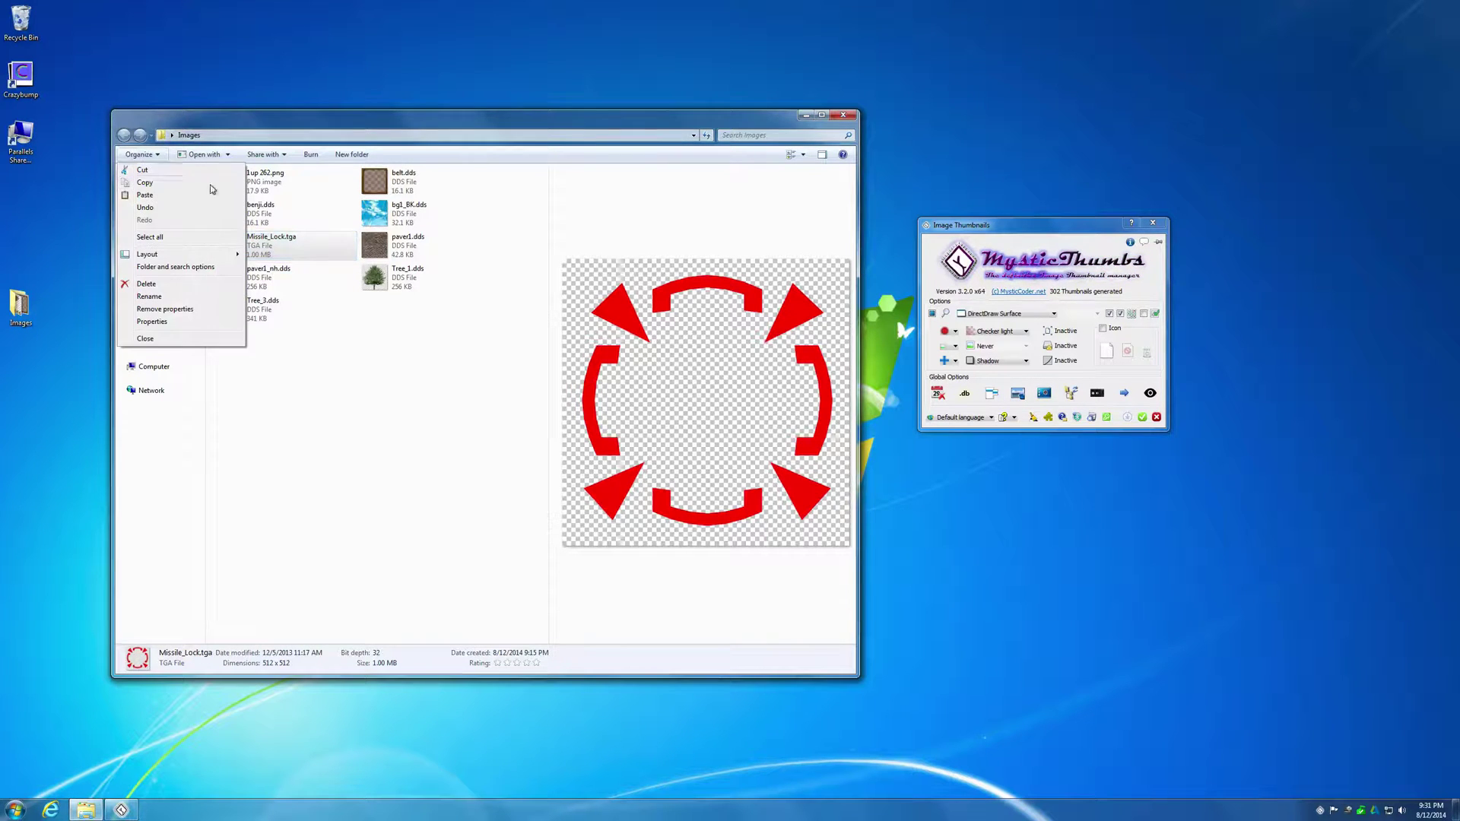
{"action": "left_click", "coordinate": [378, 311]}
- Switch to Large Icons, then Extra Large Icons, and select Missile_Lock.tga for preview
{"action": "left_click", "coordinate": [804, 155]}
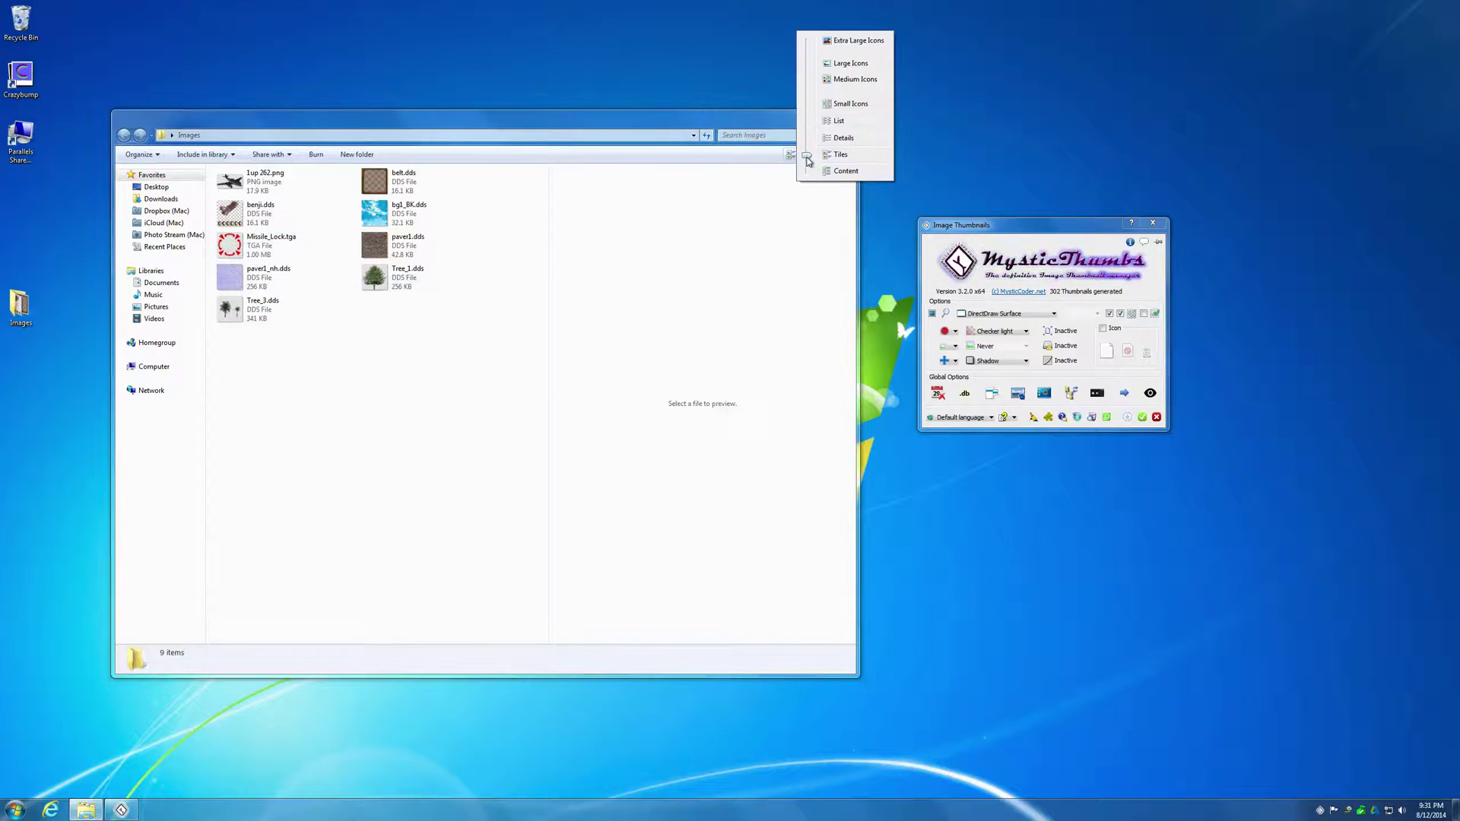
{"action": "left_click", "coordinate": [844, 65]}
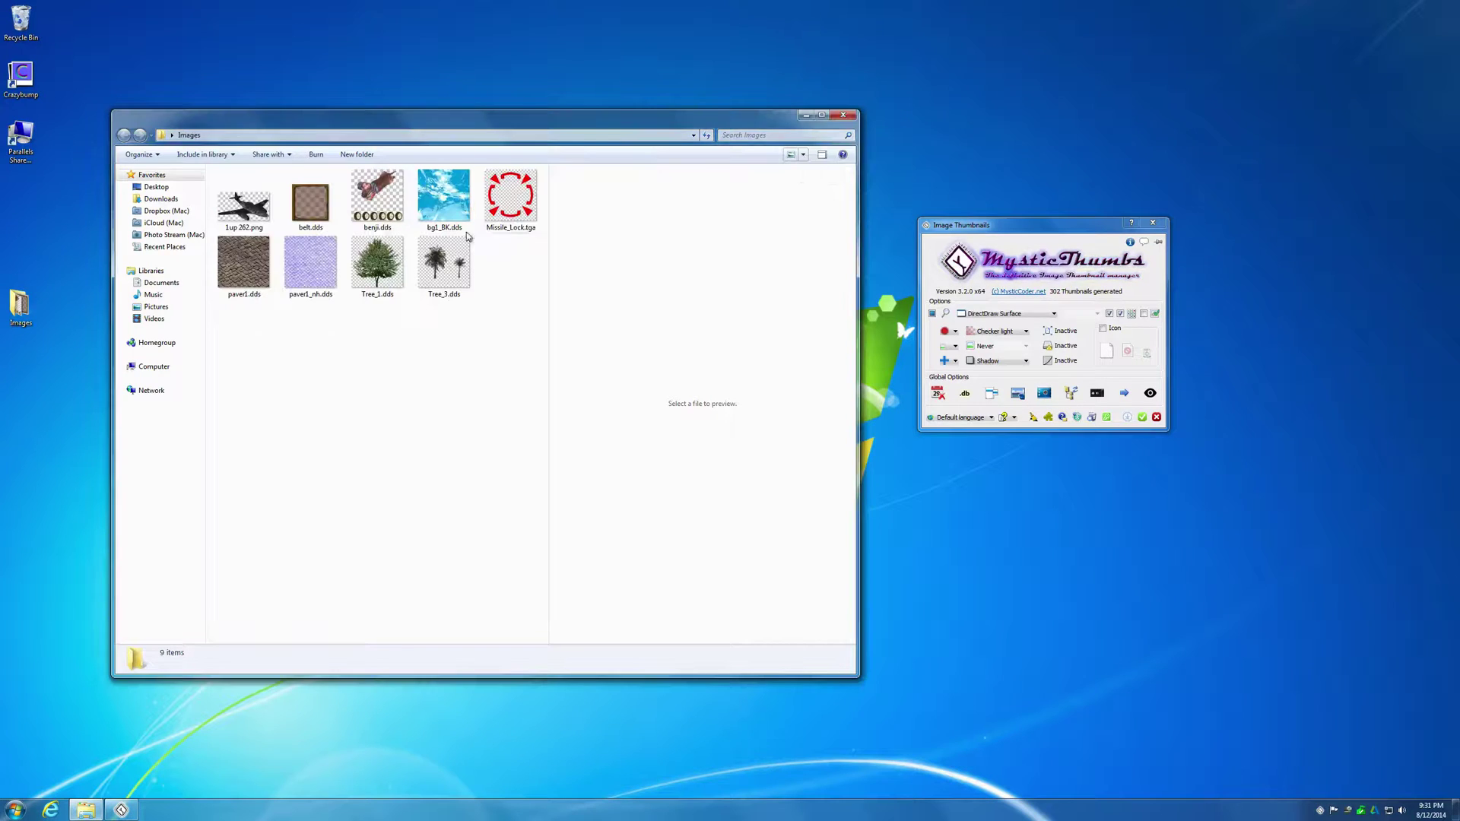
{"action": "left_click", "coordinate": [803, 155]}
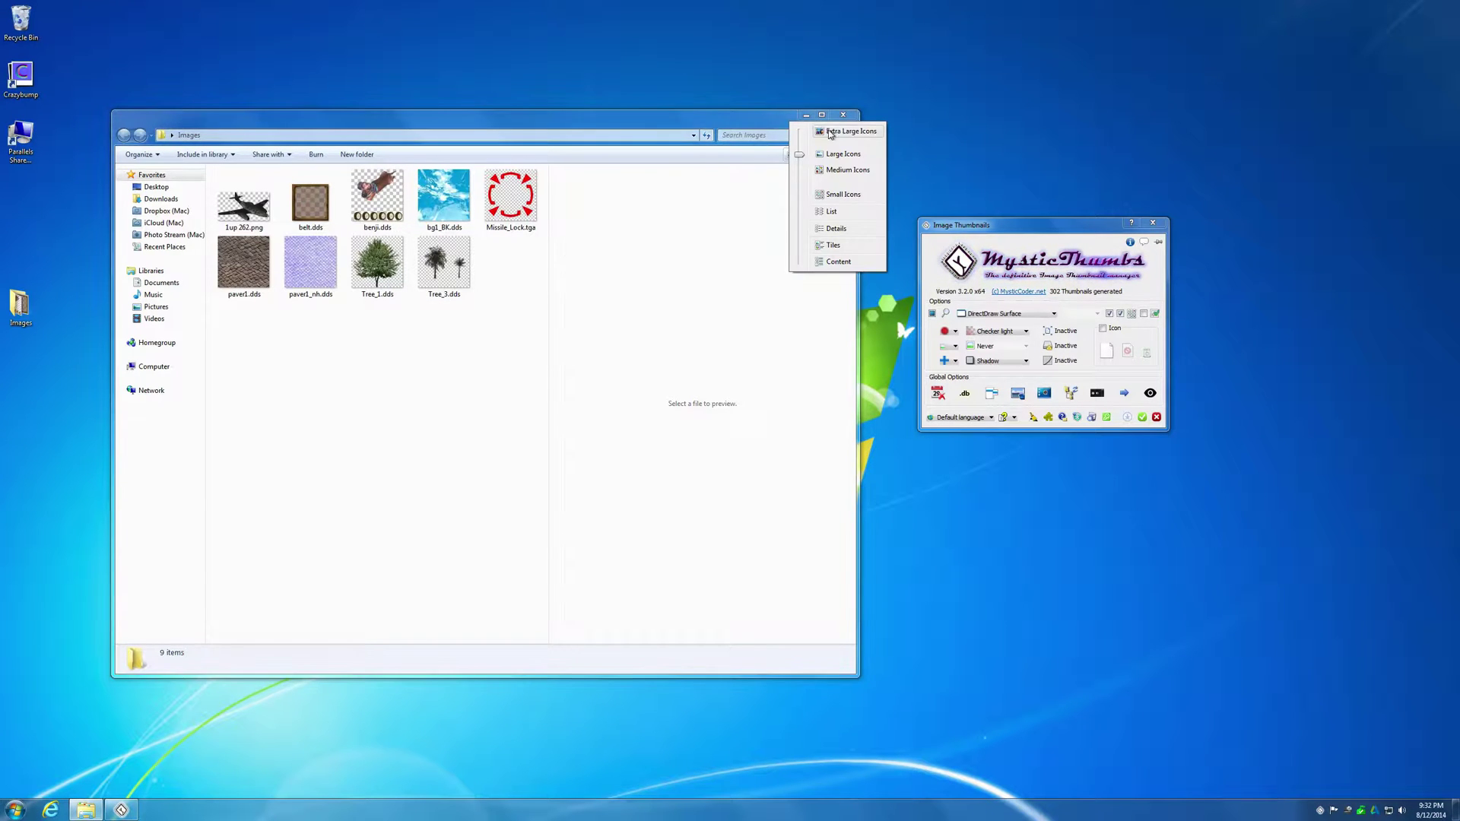
{"action": "left_click", "coordinate": [844, 134]}
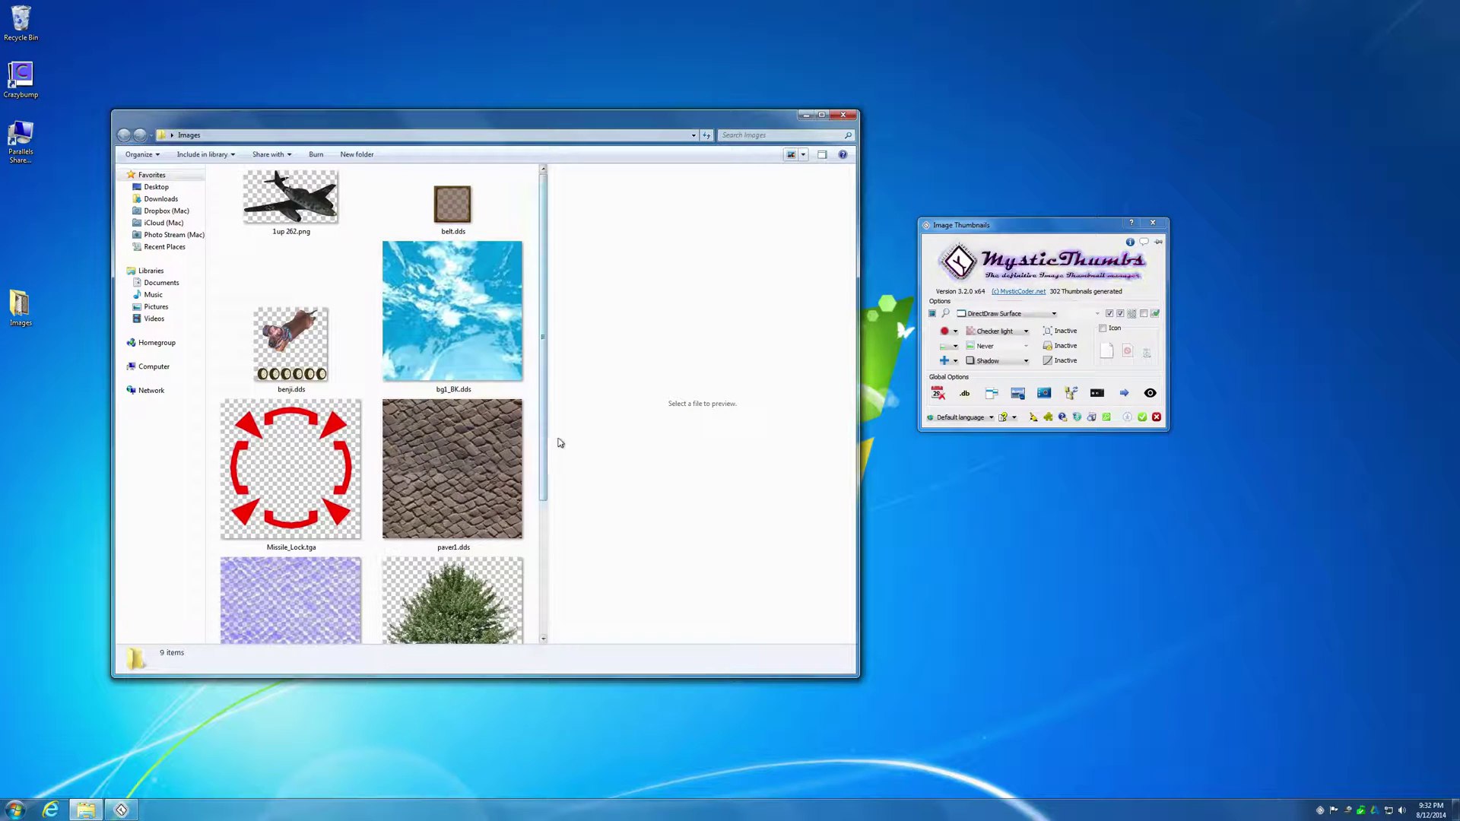
{"action": "left_click_drag", "start_coordinate": [543, 432], "coordinate": [546, 489]}
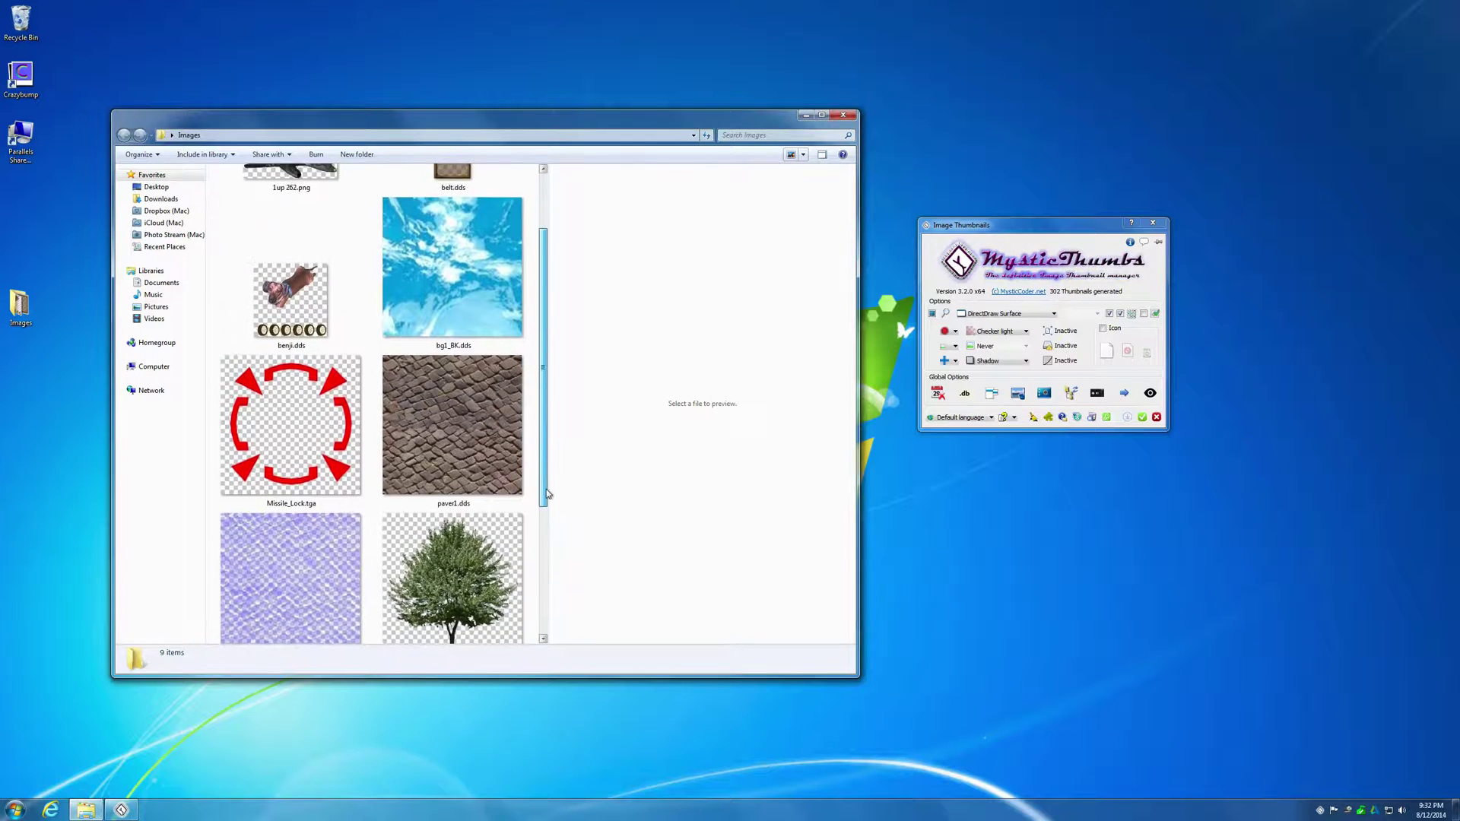
{"action": "left_click", "coordinate": [307, 402]}
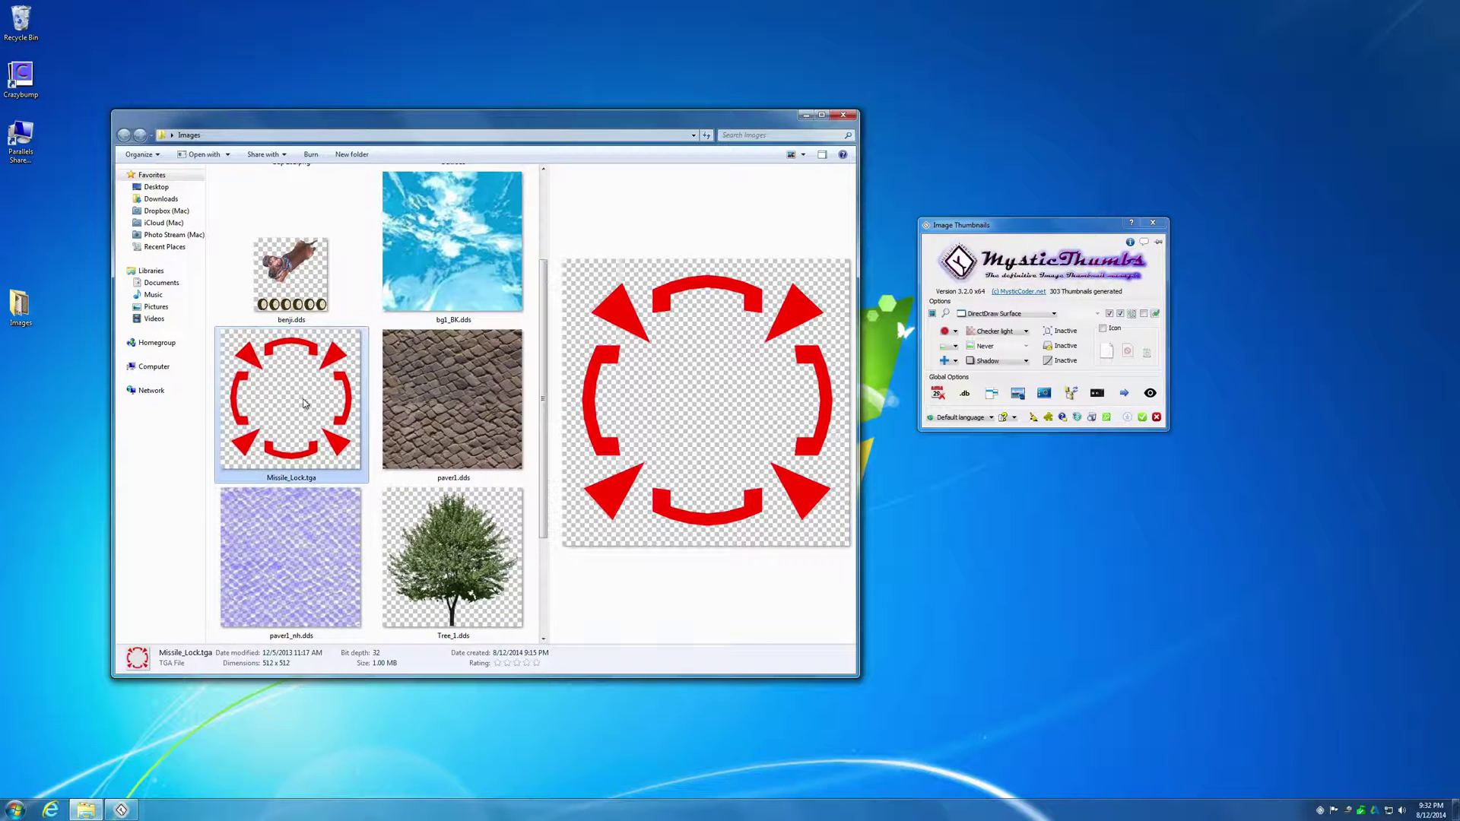
- Set Missile_Lock.tga's thumbnail to Opaque, then to Premultiplied alpha
{"action": "right_click", "coordinate": [308, 402]}
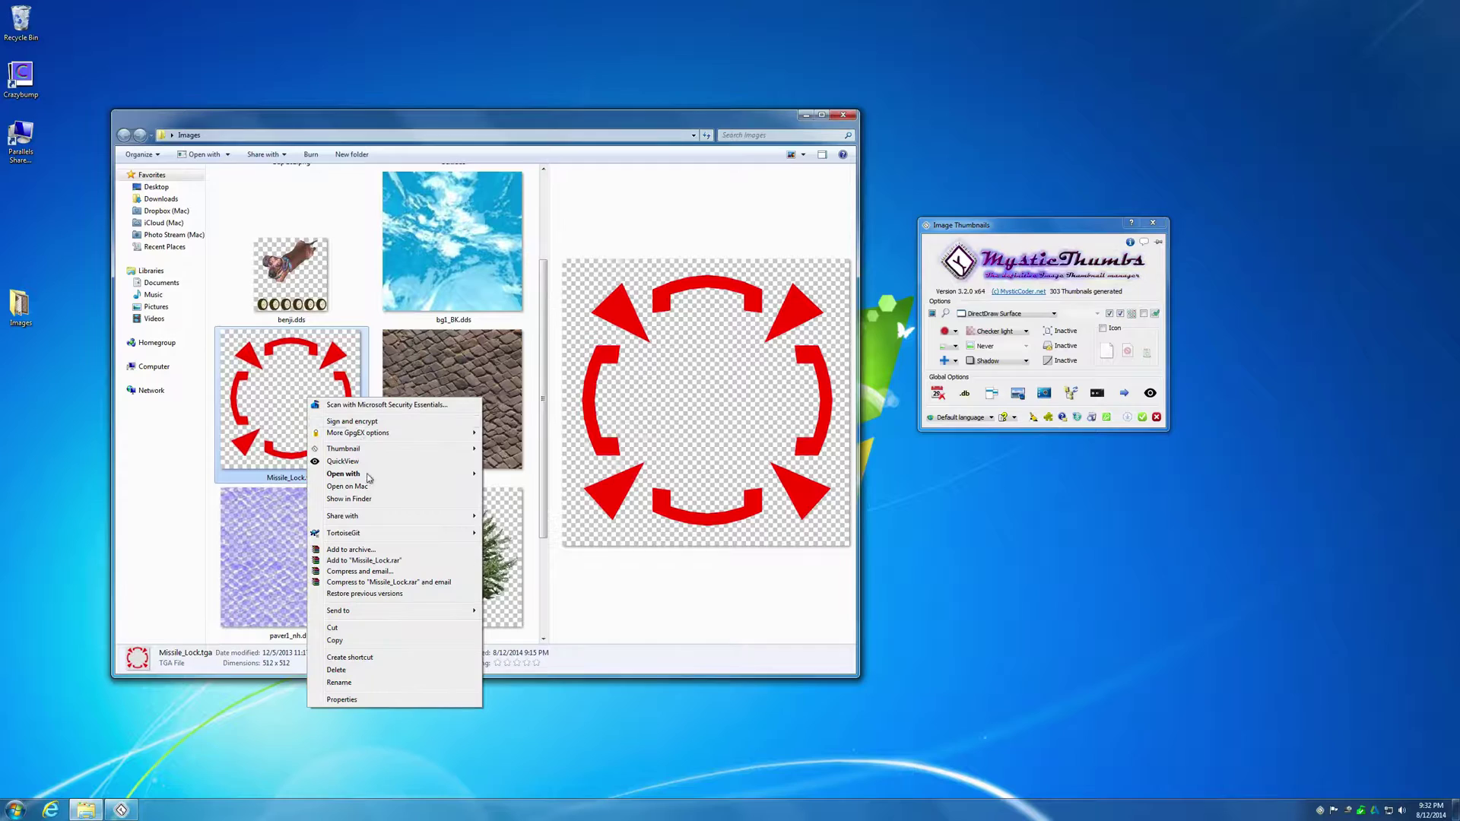
{"action": "mouse_move", "coordinate": [368, 473]}
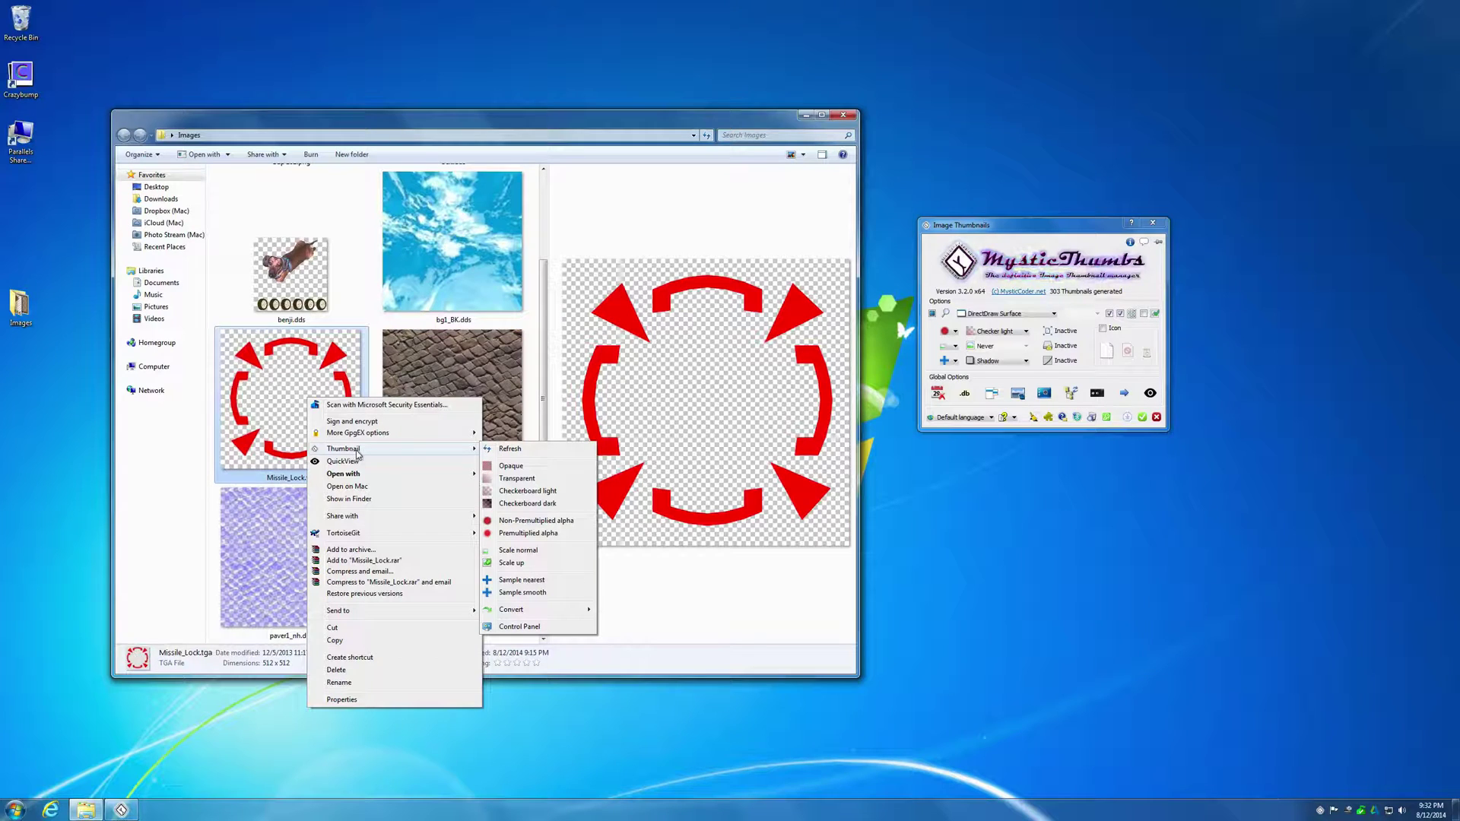
{"action": "left_click", "coordinate": [511, 450]}
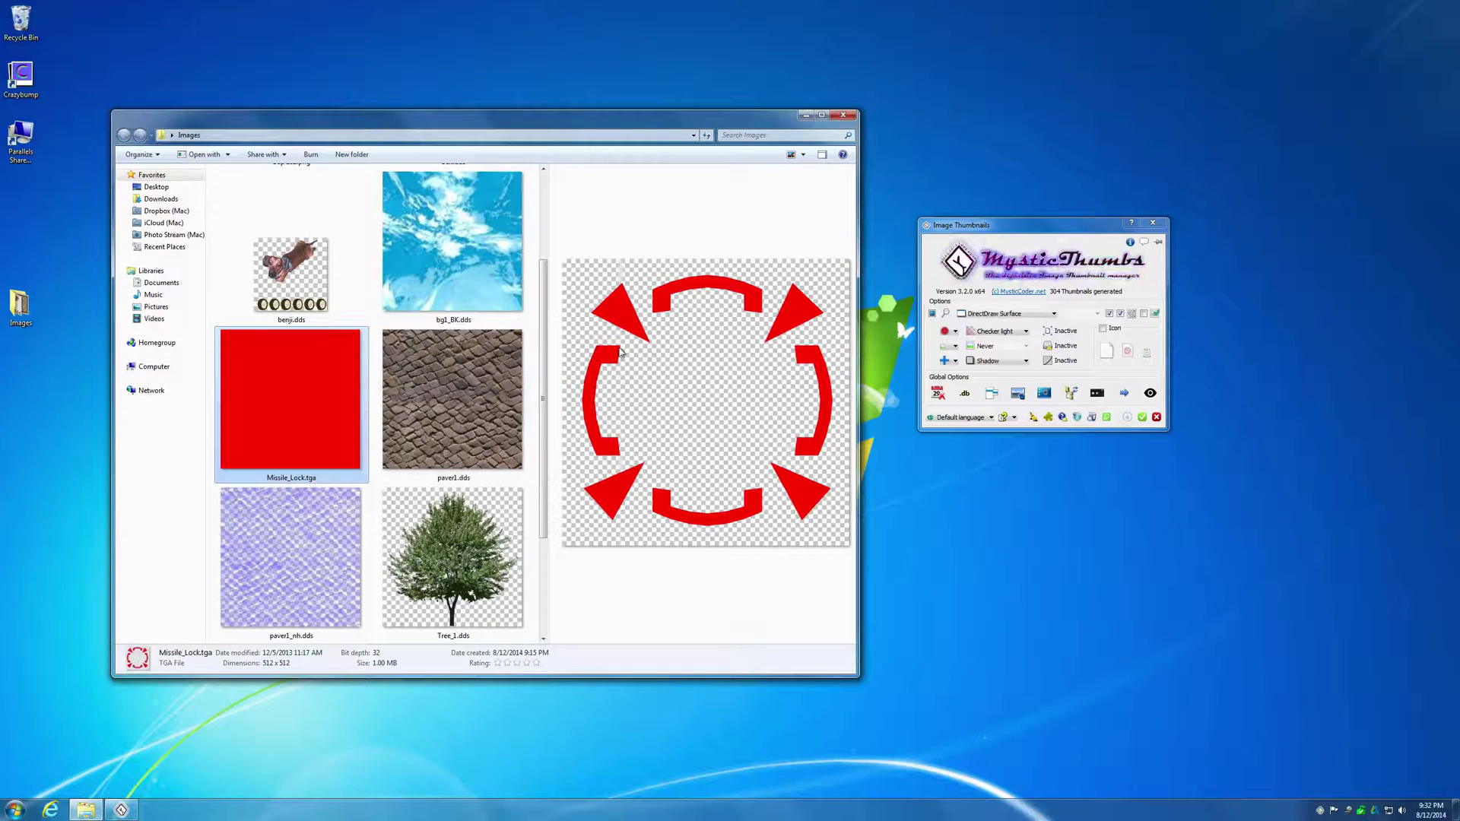
{"action": "left_click", "coordinate": [287, 578]}
{"action": "left_click", "coordinate": [299, 384]}
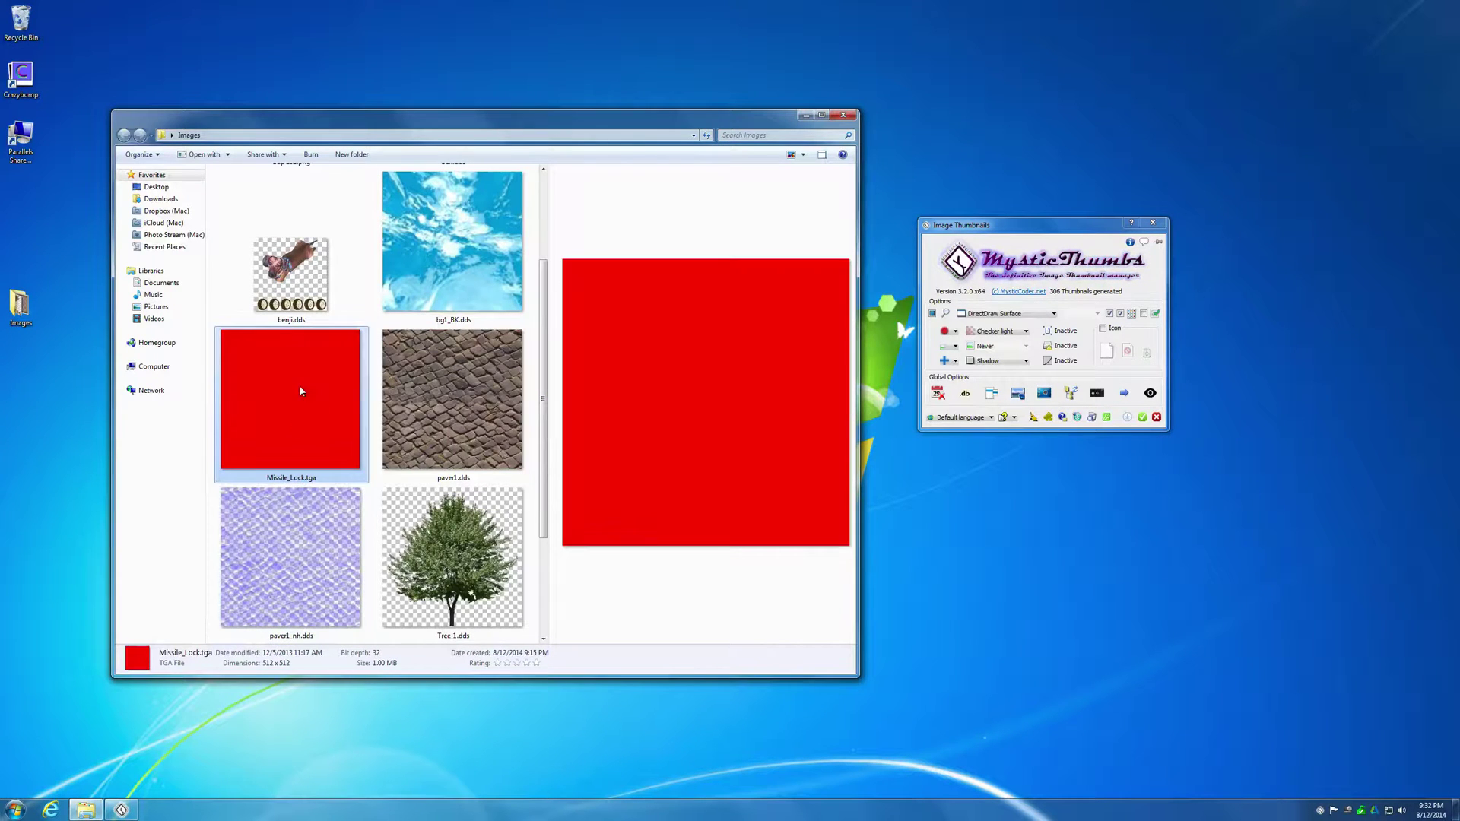
{"action": "right_click", "coordinate": [299, 386]}
{"action": "mouse_move", "coordinate": [341, 447]}
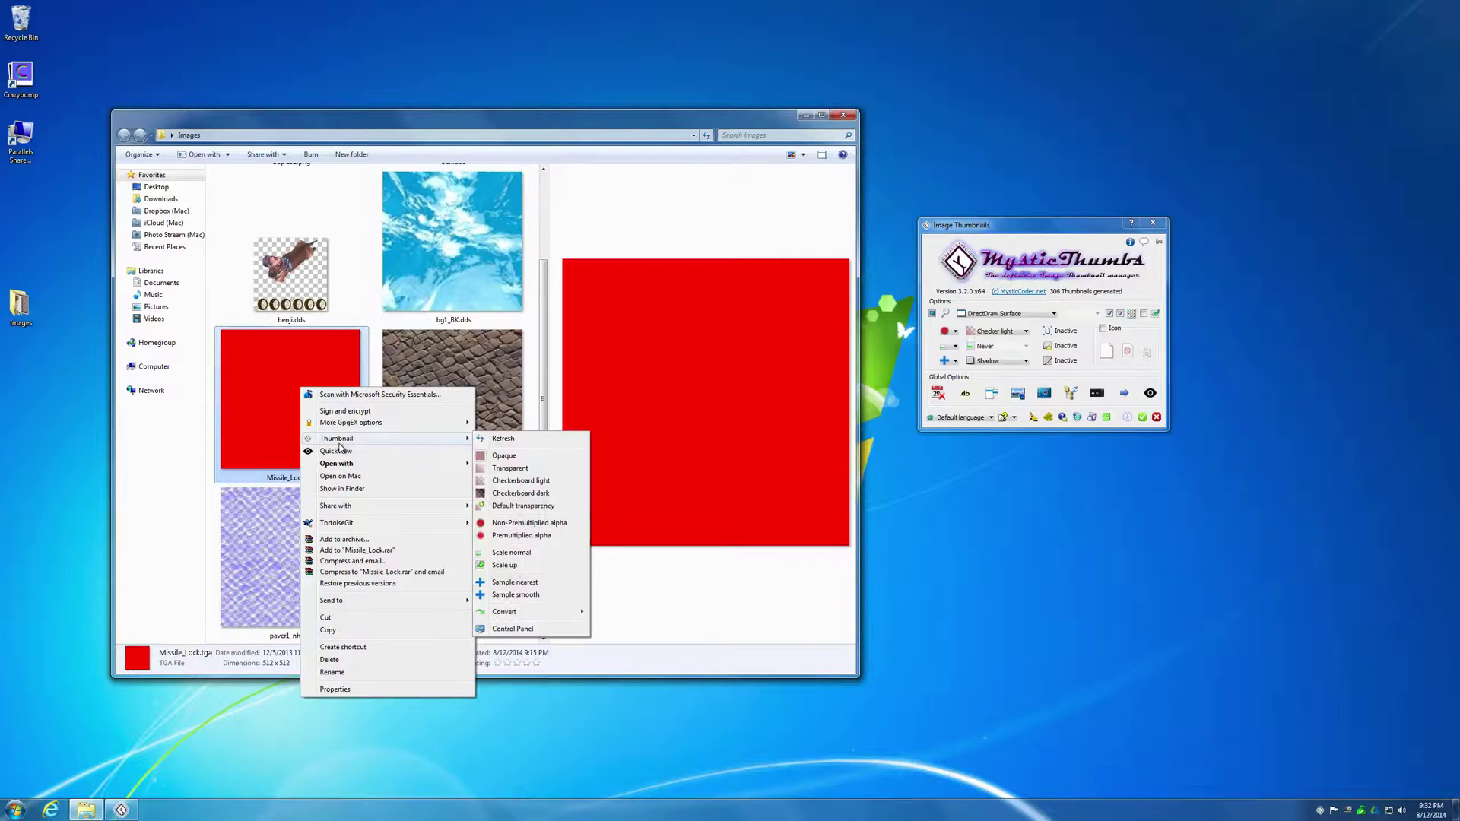
{"action": "left_click", "coordinate": [543, 536]}
- Switch the thumbnail to Transparent, then back to Default transparency checkerboard
{"action": "right_click", "coordinate": [277, 390]}
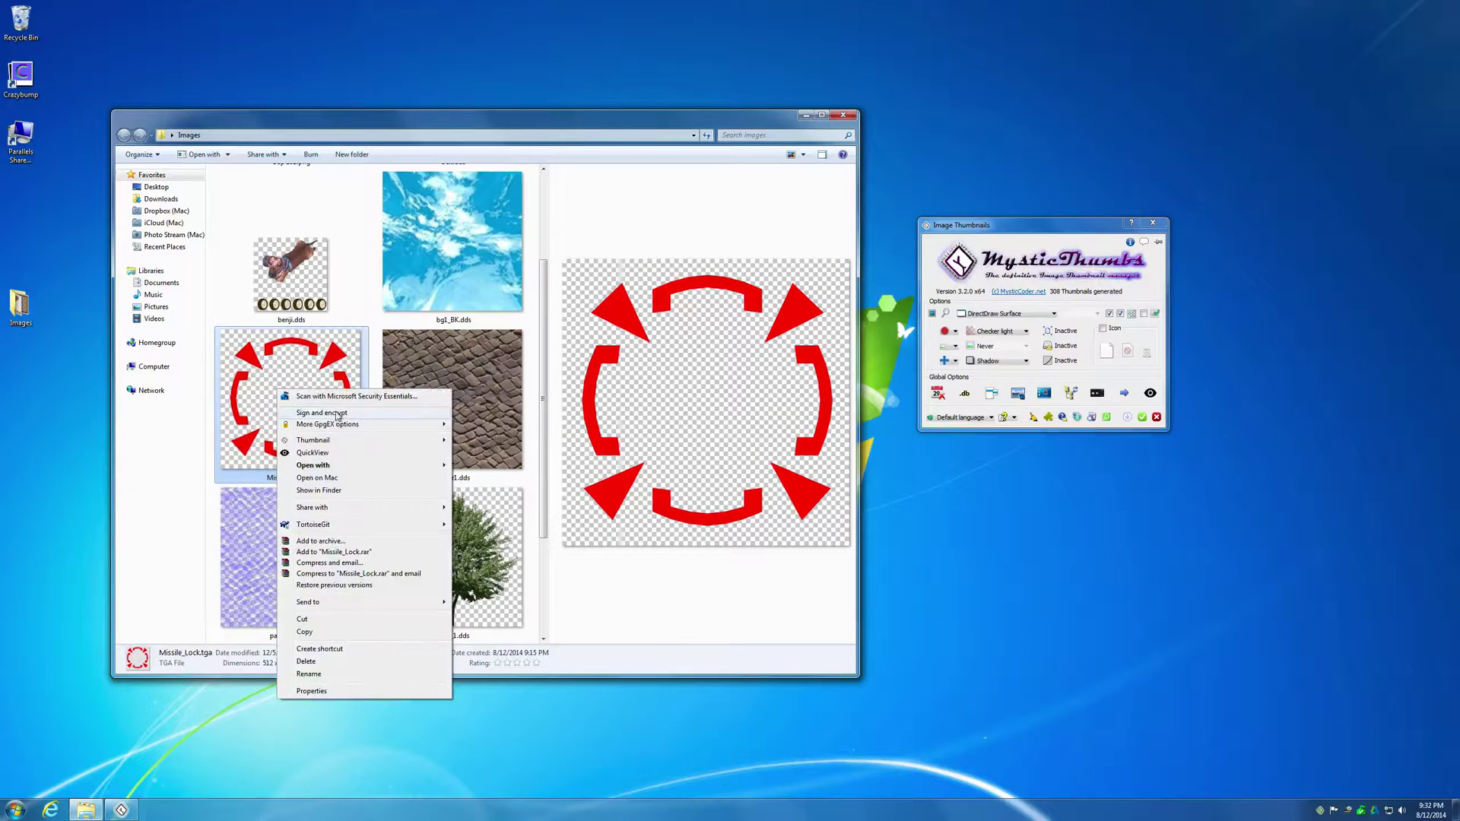
{"action": "mouse_move", "coordinate": [409, 444]}
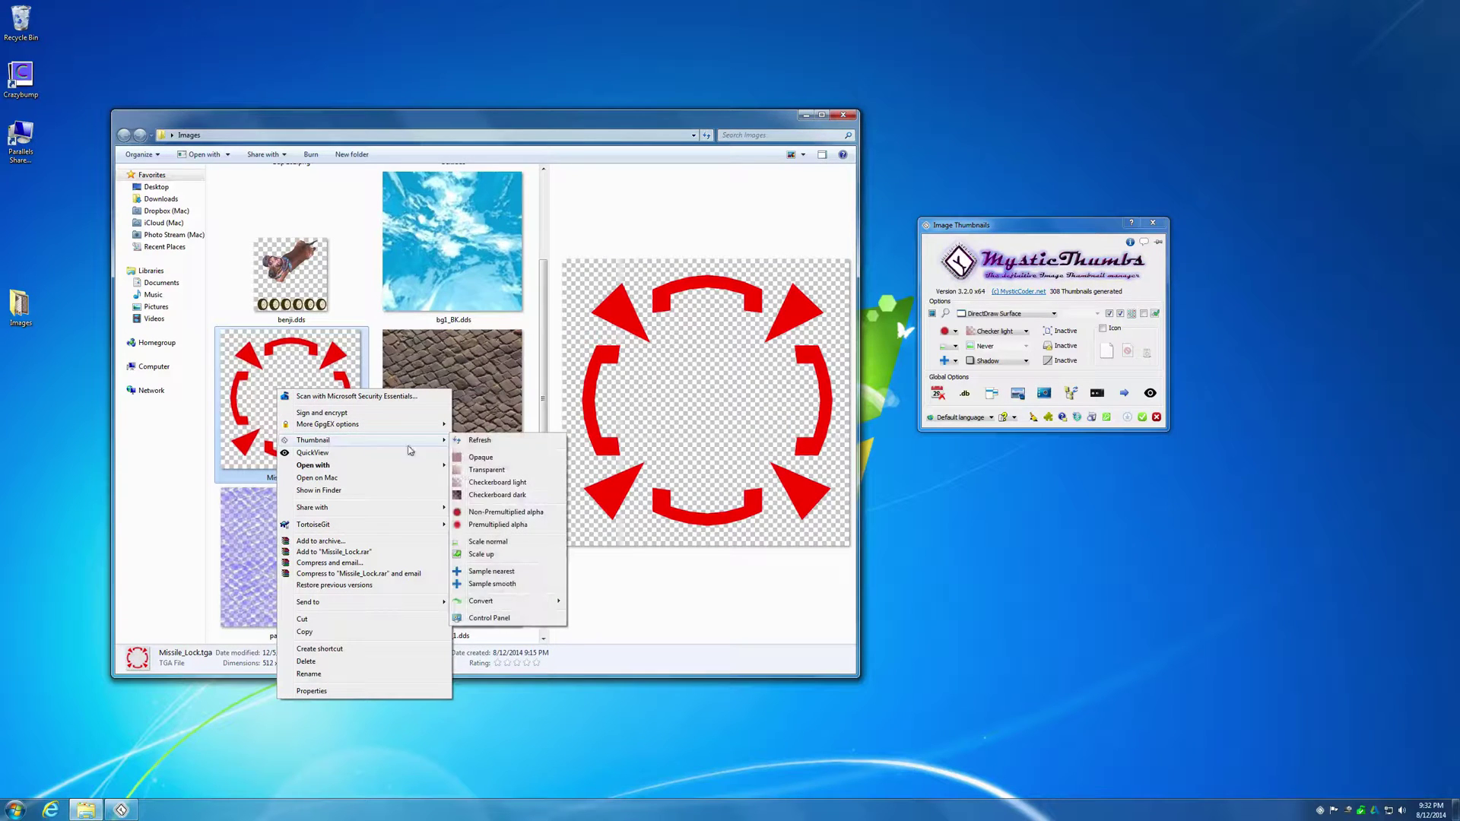
{"action": "left_click", "coordinate": [529, 476]}
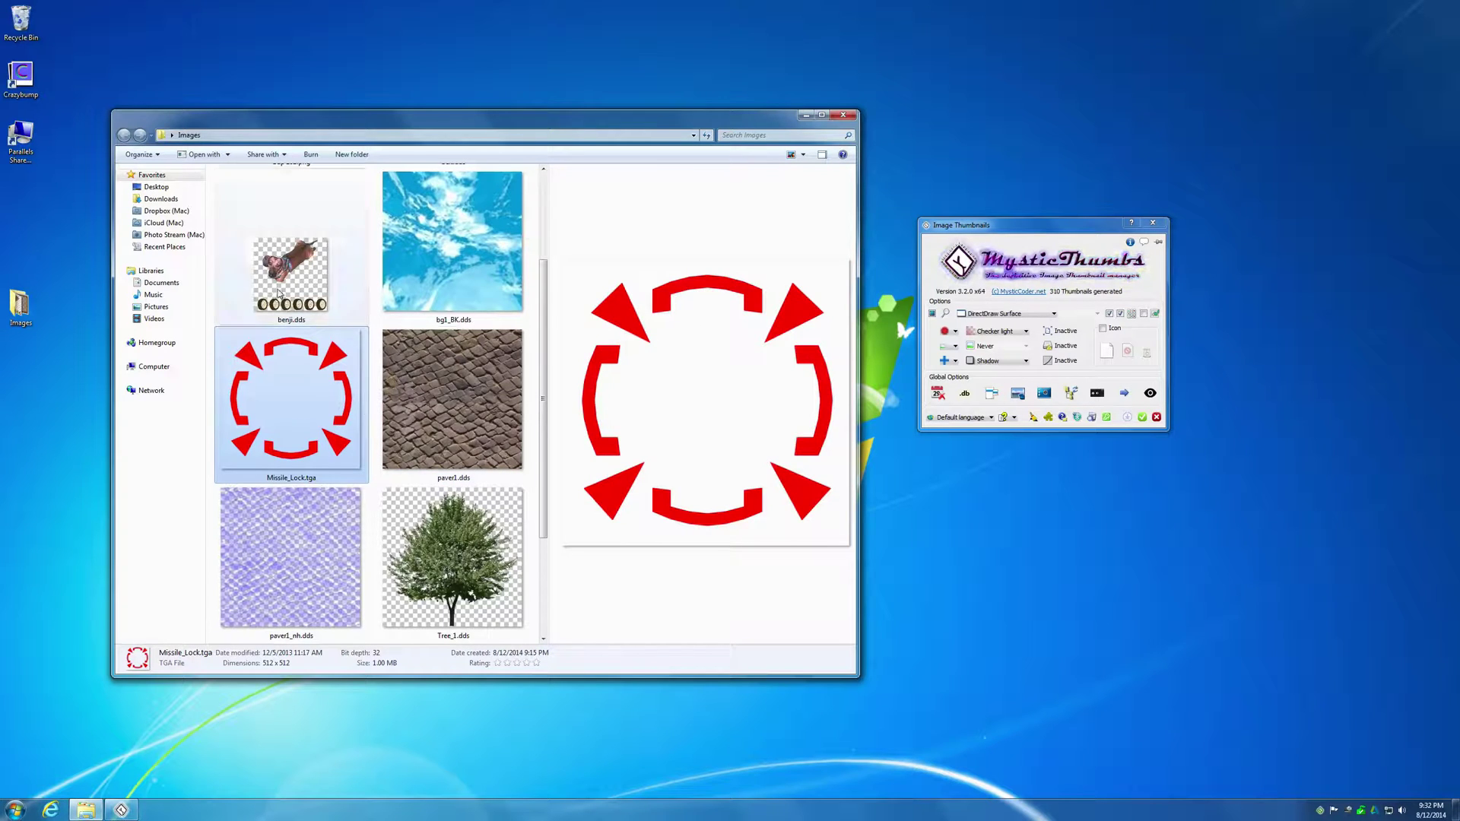
{"action": "left_click", "coordinate": [292, 282]}
{"action": "left_click_drag", "start_coordinate": [294, 420], "coordinate": [279, 465]}
{"action": "right_click", "coordinate": [263, 380]}
{"action": "mouse_move", "coordinate": [357, 429]}
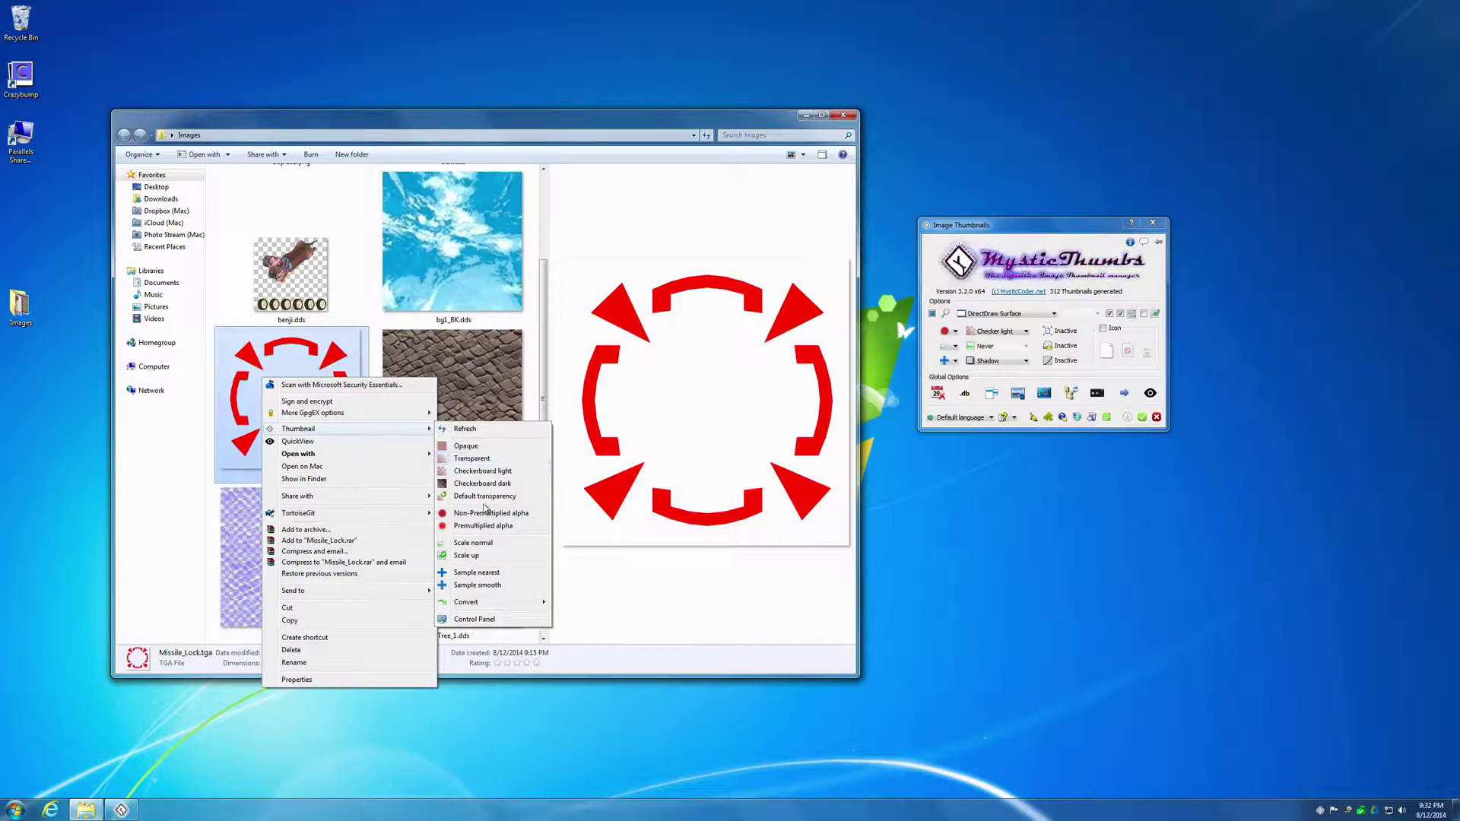
{"action": "left_click", "coordinate": [485, 496]}
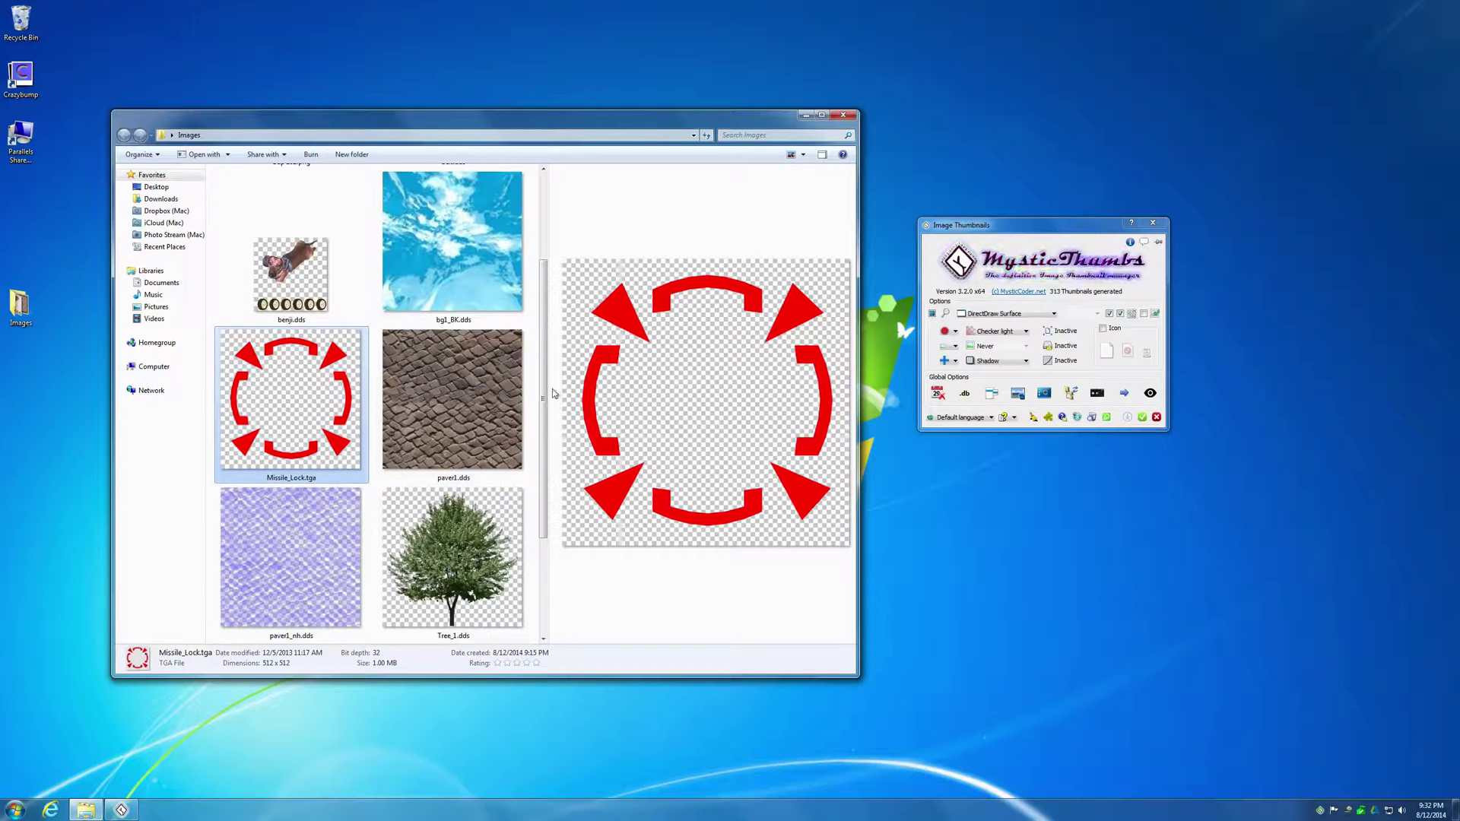
- Move the Images window up and turn off the Preview pane via Organize > Layout
{"action": "left_click_drag", "start_coordinate": [760, 119], "coordinate": [718, 80]}
{"action": "left_click", "coordinate": [761, 117]}
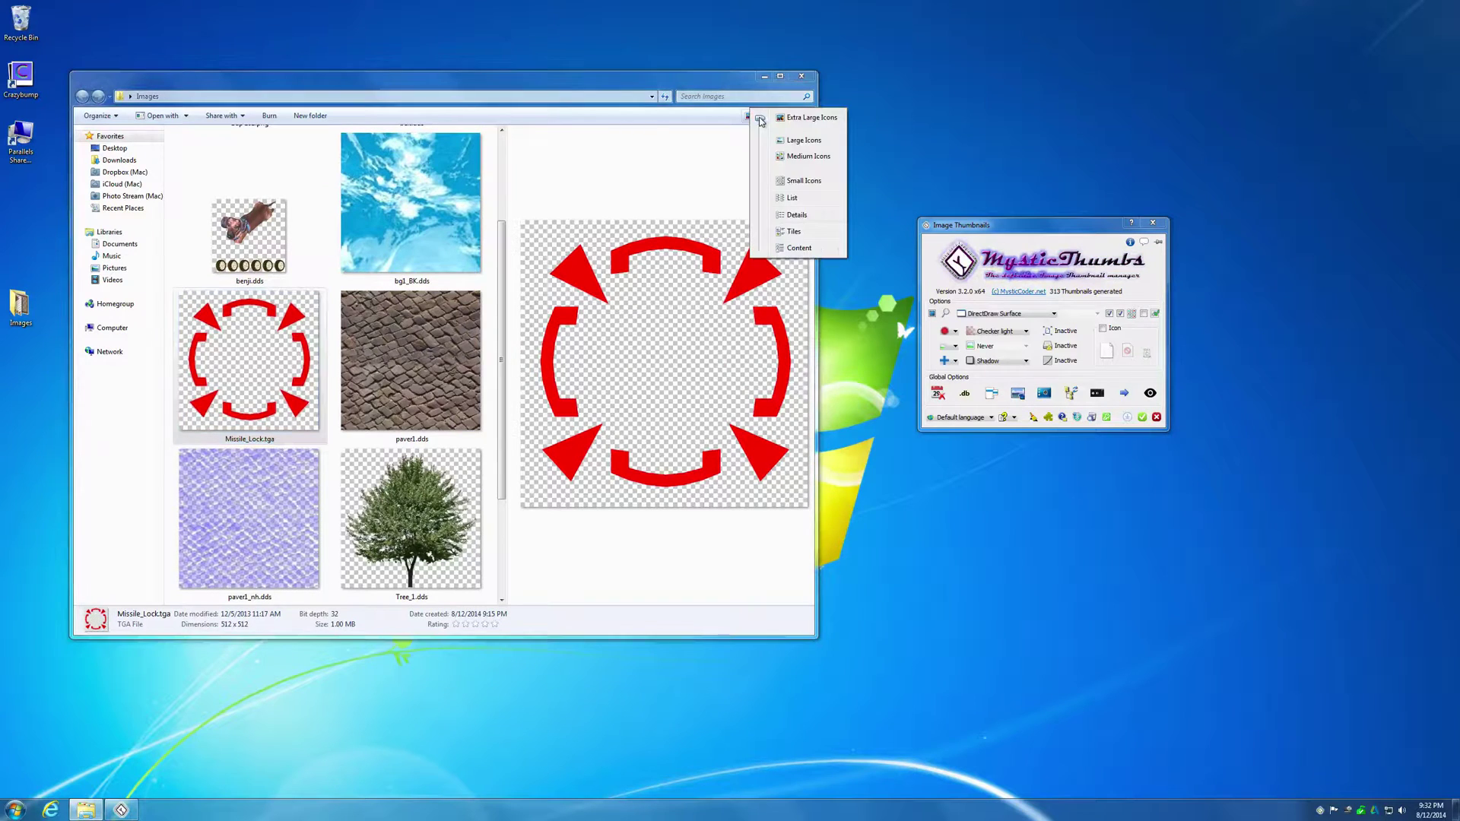
{"action": "left_click", "coordinate": [718, 118]}
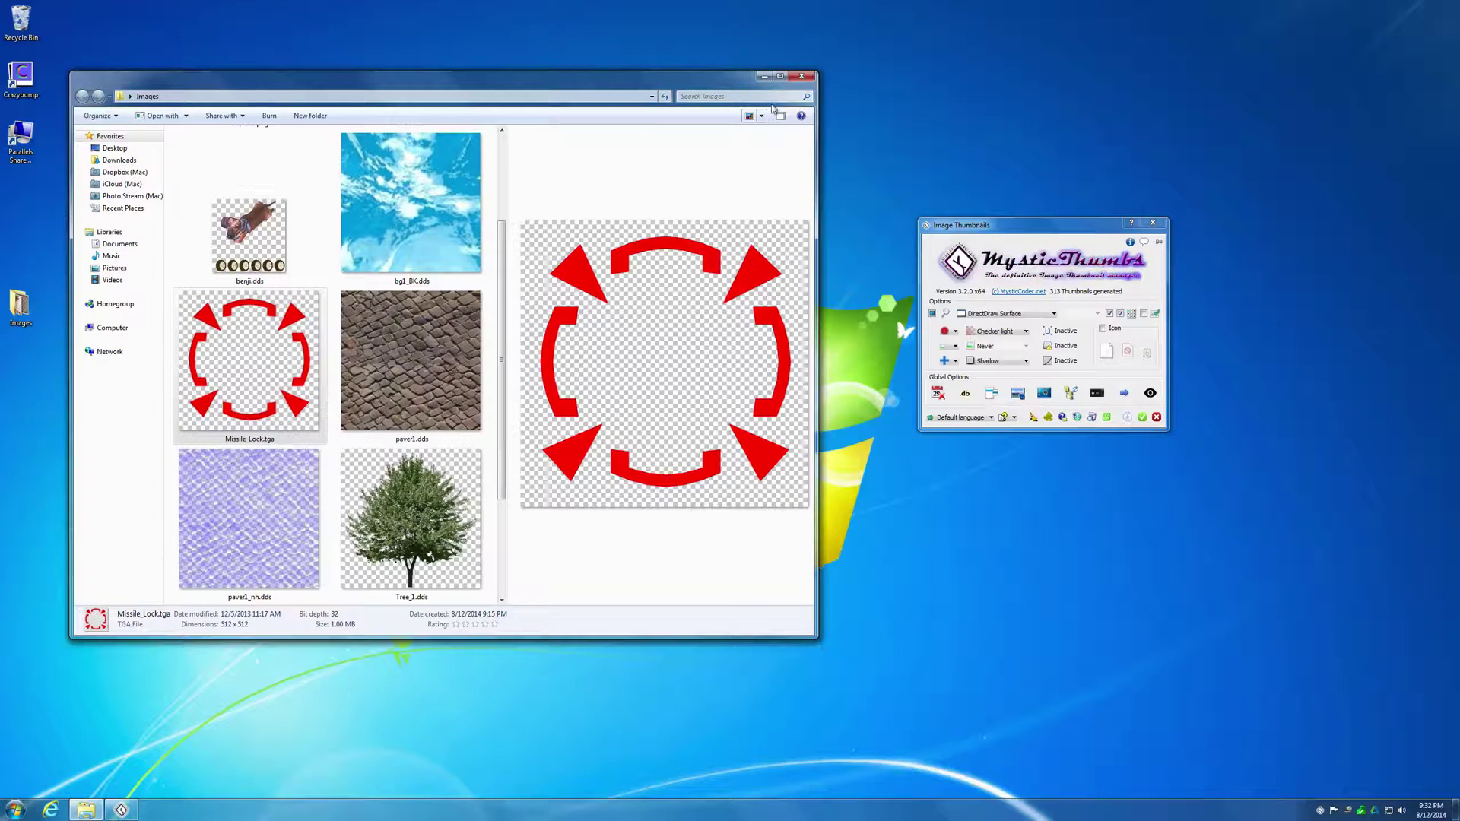
{"action": "left_click", "coordinate": [98, 116]}
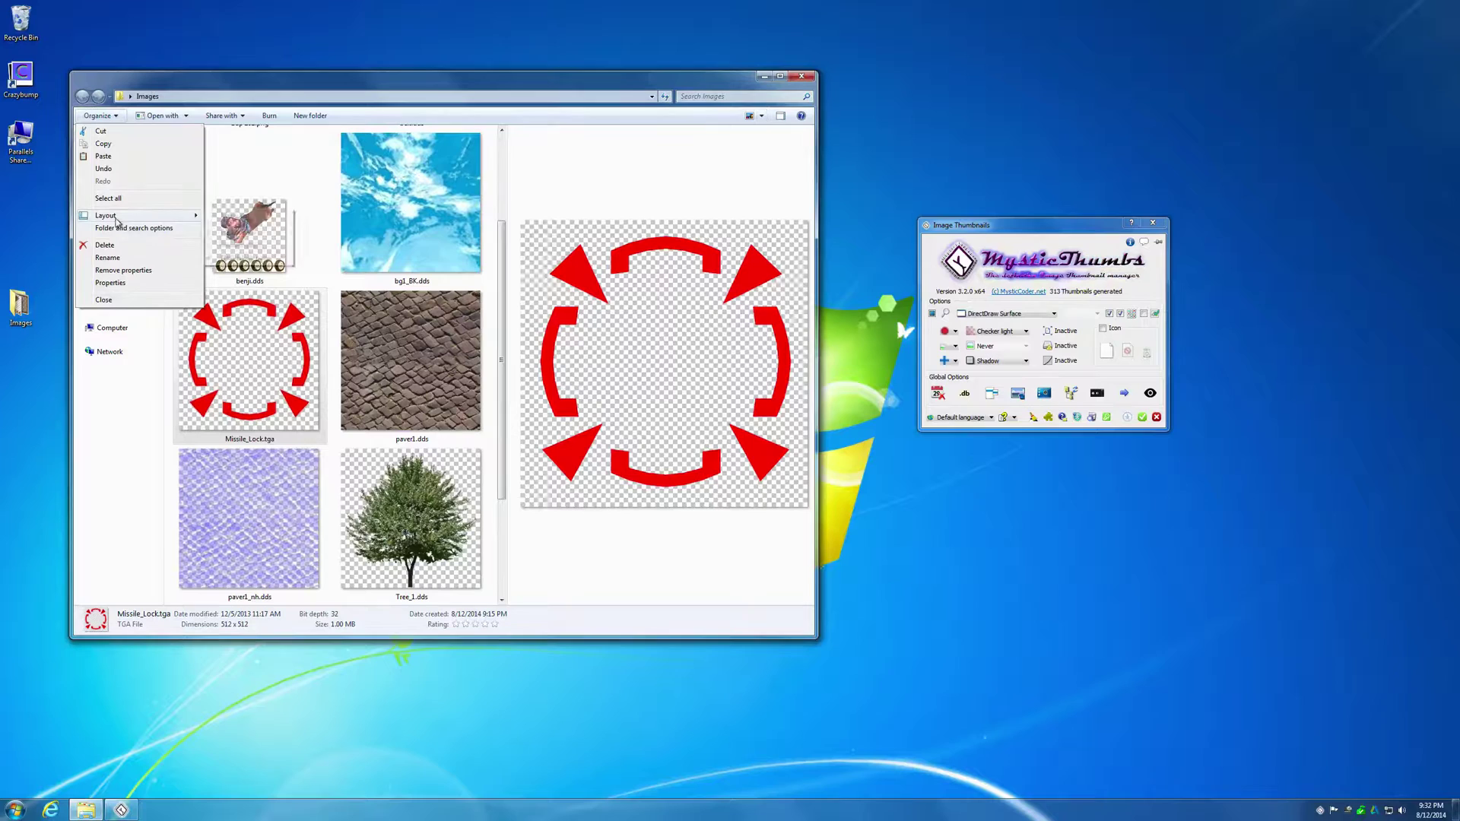
{"action": "mouse_move", "coordinate": [116, 219]}
{"action": "left_click", "coordinate": [242, 244]}
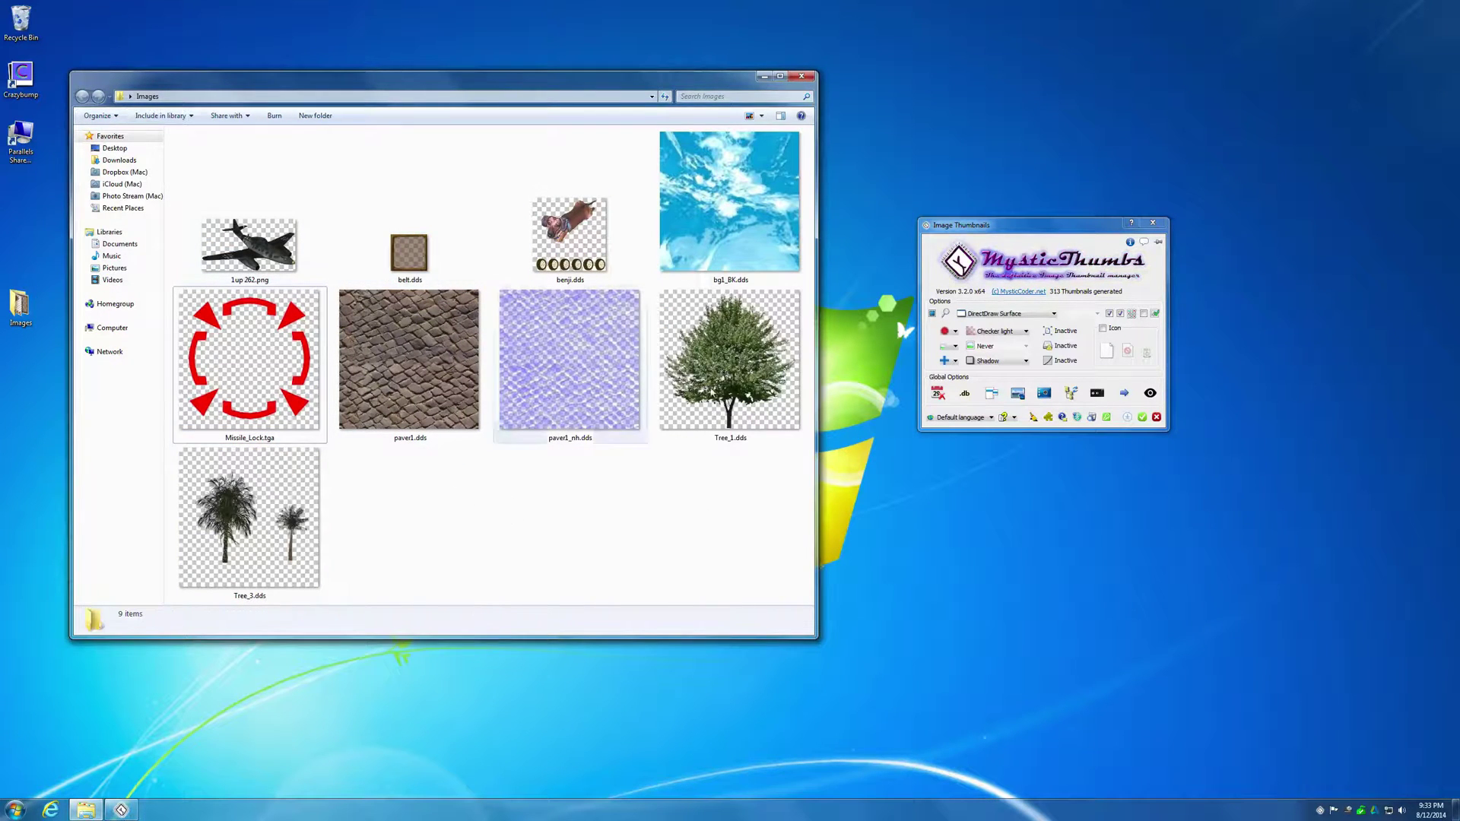
- Open and dismiss the context menus for the folder background and both paver1 files
{"action": "right_click", "coordinate": [613, 478]}
{"action": "left_click", "coordinate": [425, 492]}
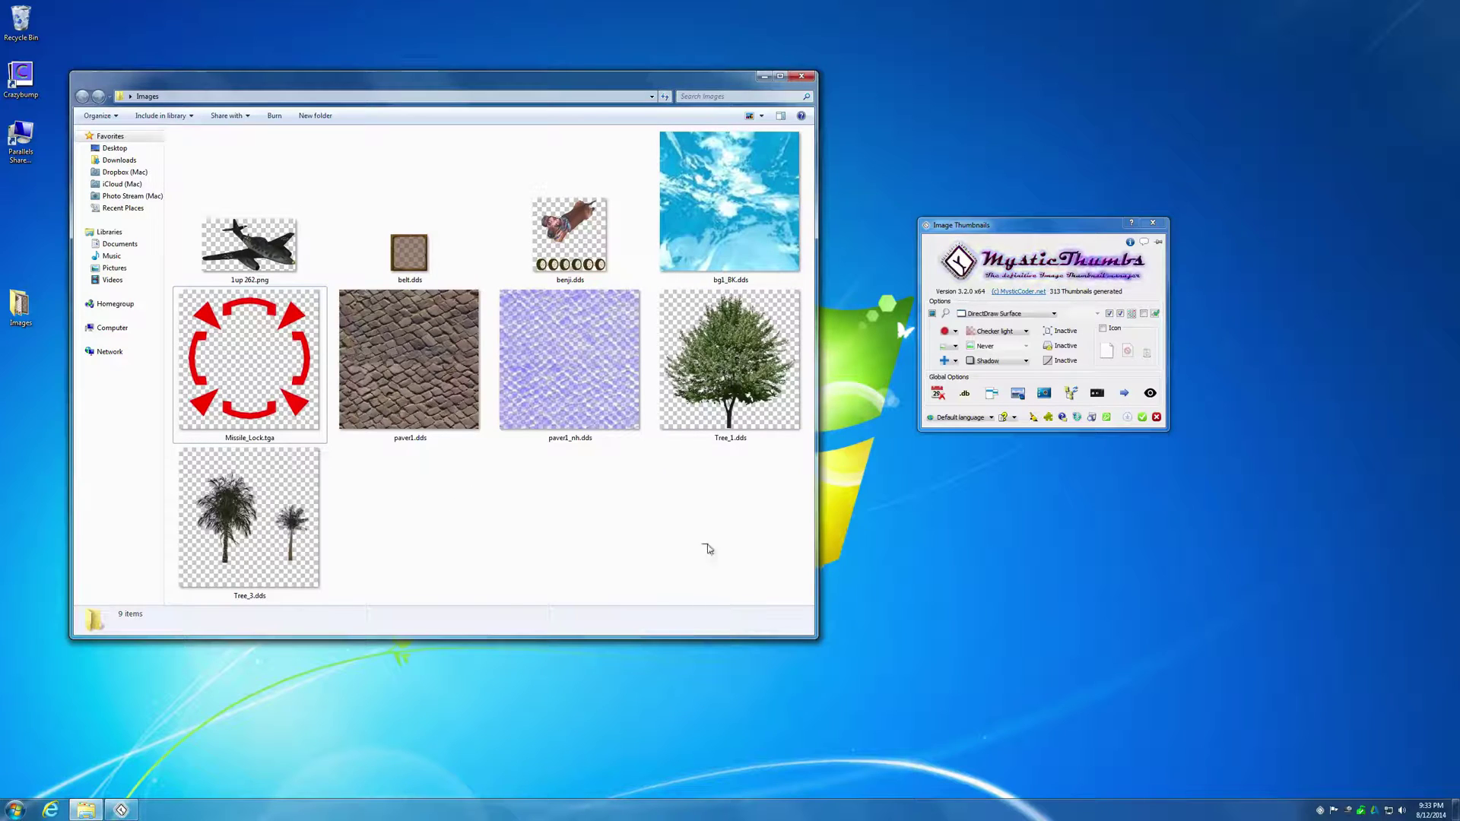
{"action": "right_click", "coordinate": [503, 476]}
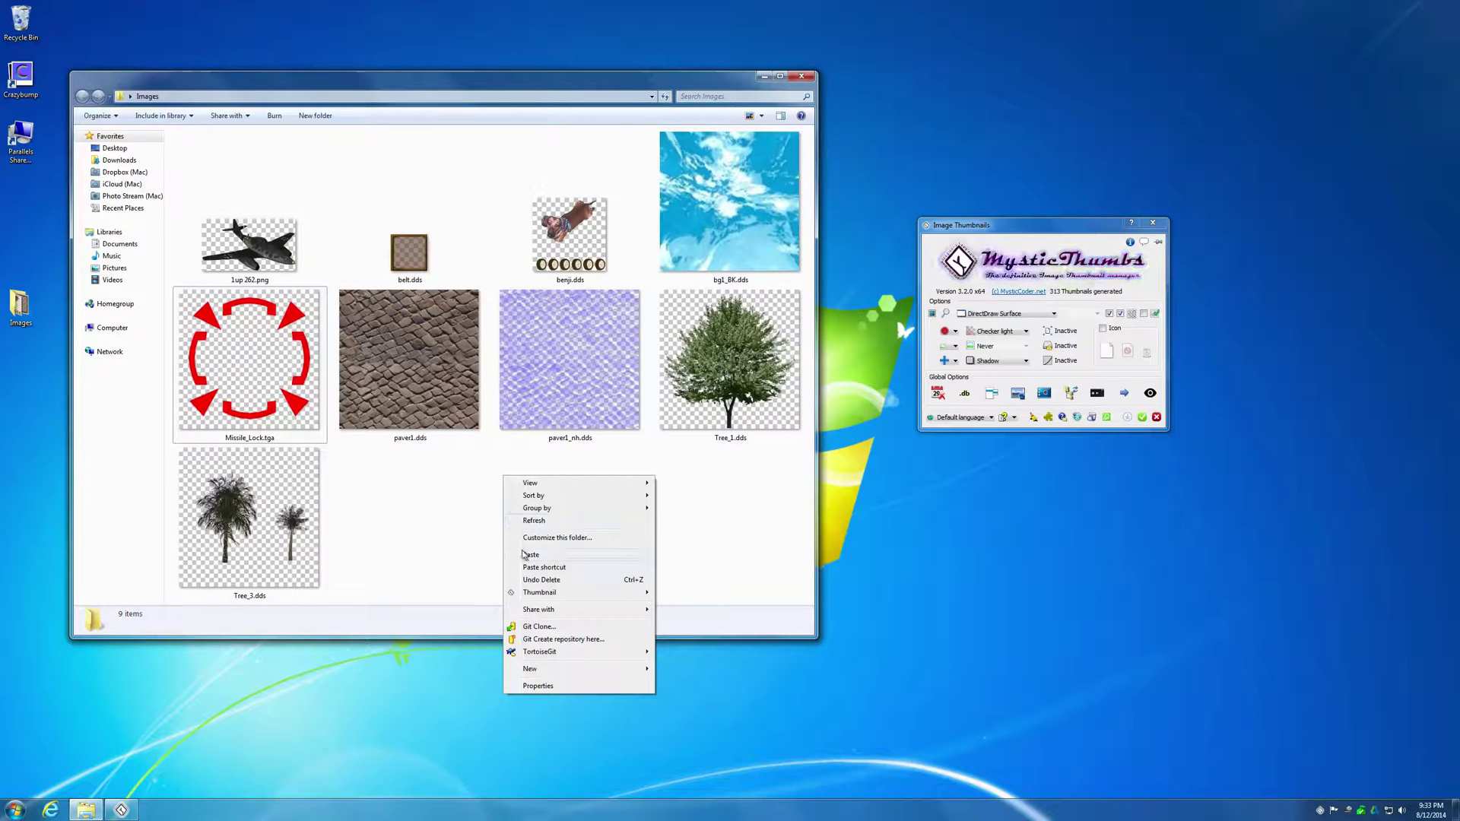
{"action": "left_click", "coordinate": [566, 460]}
{"action": "left_click", "coordinate": [582, 390]}
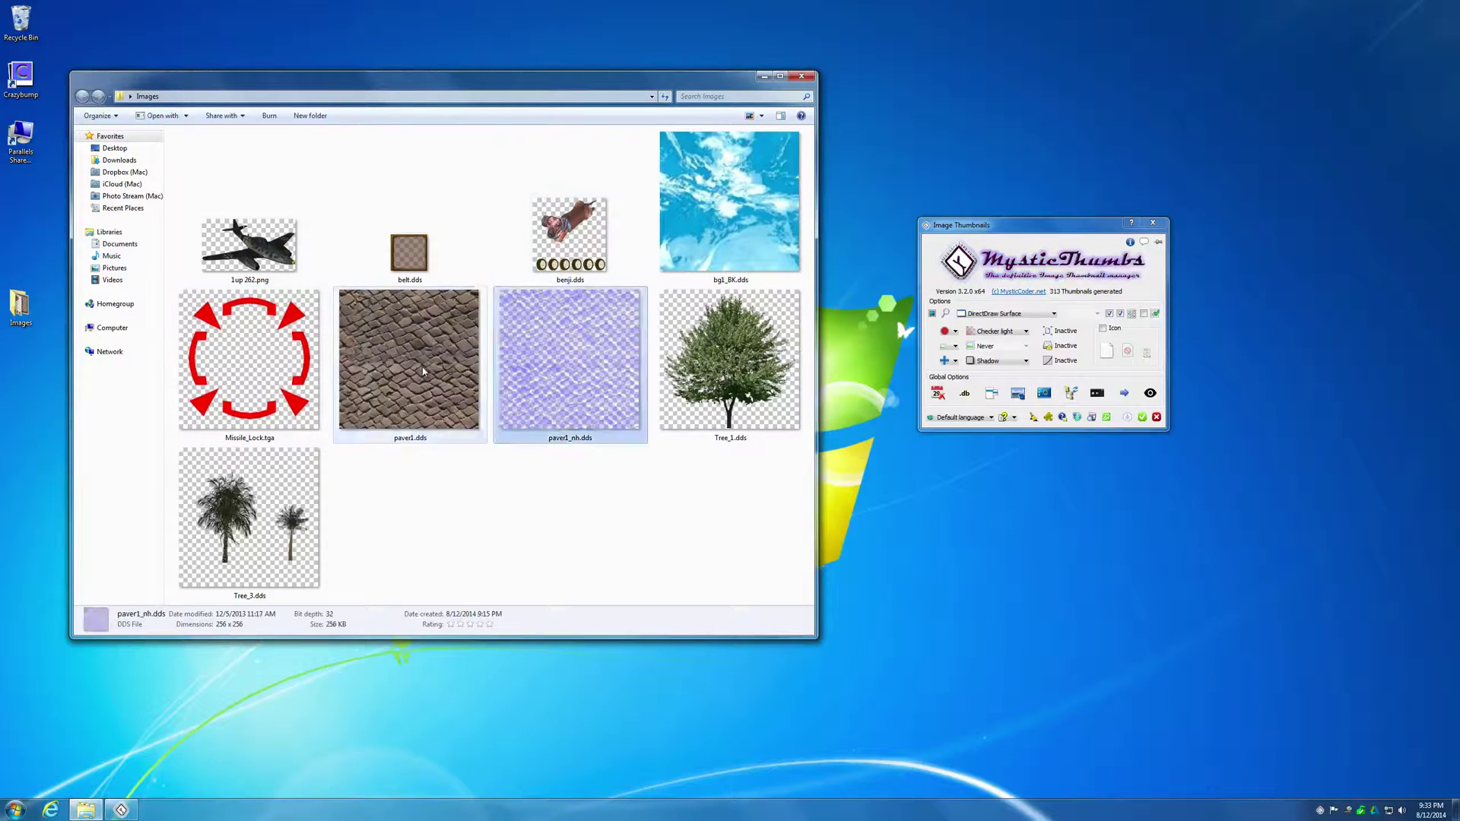
{"action": "left_click", "coordinate": [426, 361], "text": "ctrl"}
{"action": "right_click", "coordinate": [434, 343]}
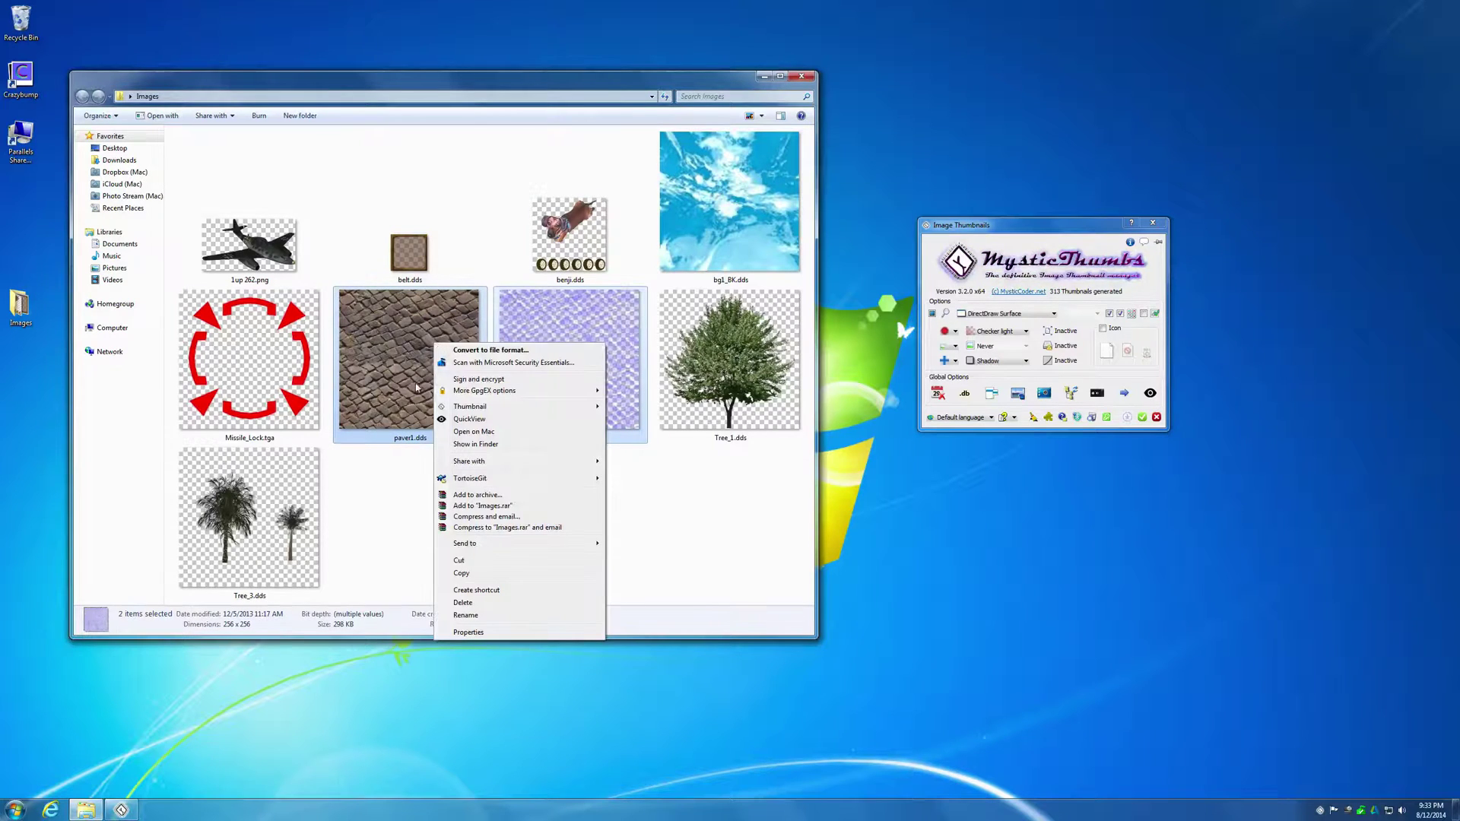
{"action": "left_click", "coordinate": [420, 343]}
- Clear the selection and show the Thumbnail submenu from the folder's background menu
{"action": "left_click", "coordinate": [519, 536]}
{"action": "right_click", "coordinate": [520, 497]}
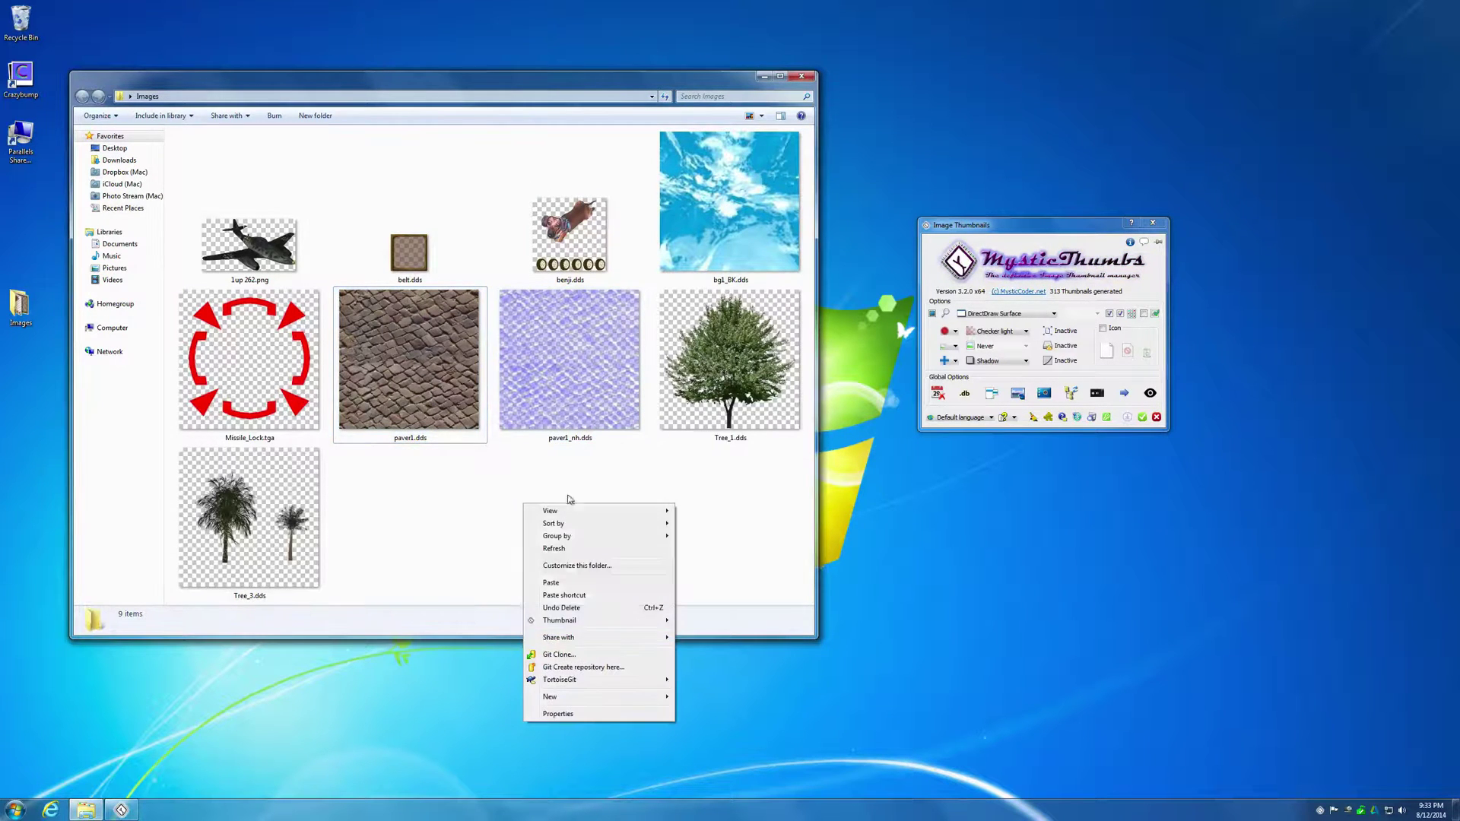
{"action": "left_click", "coordinate": [474, 508]}
{"action": "right_click", "coordinate": [496, 491]}
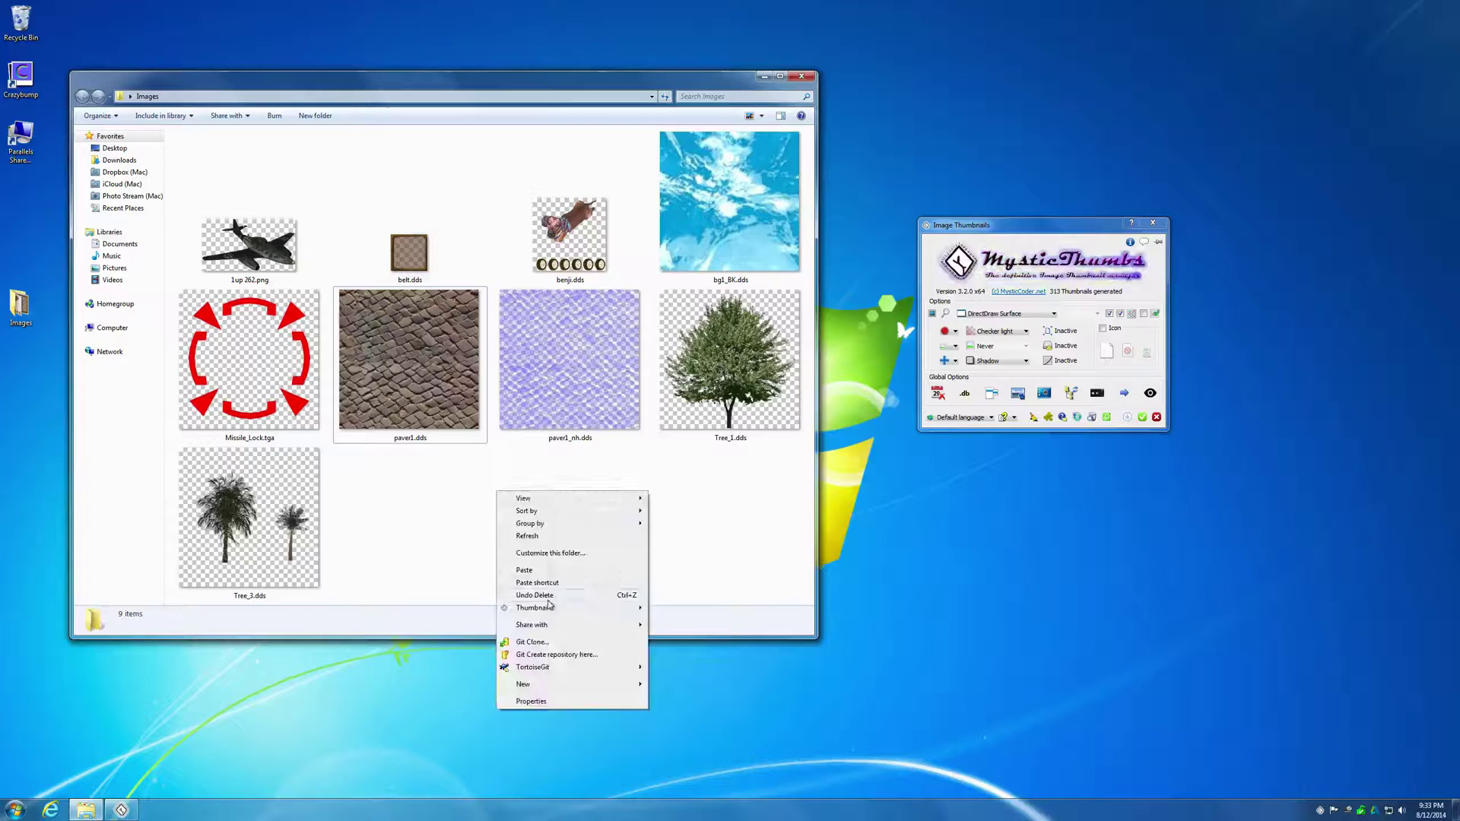
{"action": "mouse_move", "coordinate": [597, 614]}
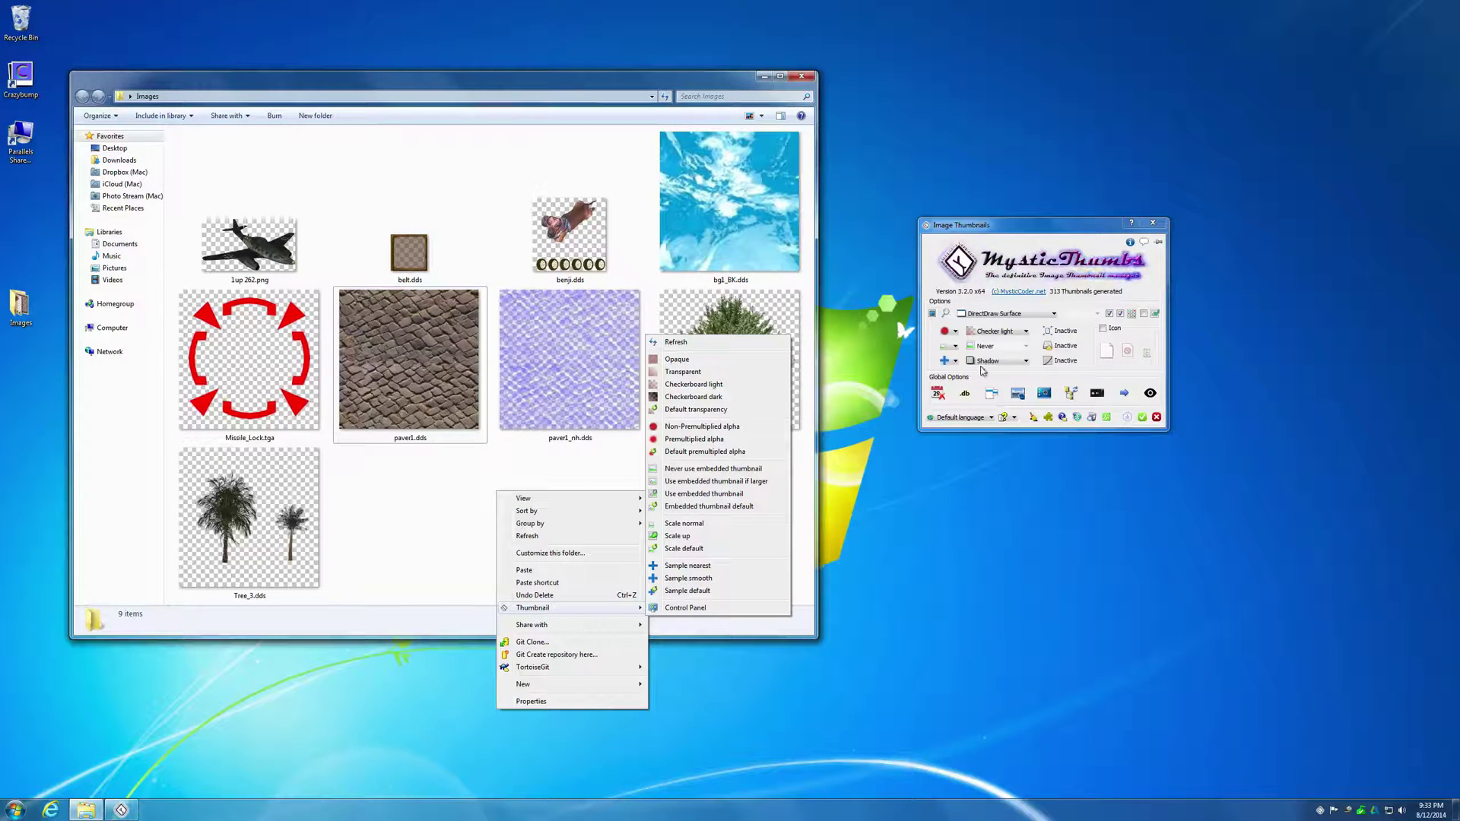
- Switch the Images folder thumbnails to opaque rendering
{"action": "left_click", "coordinate": [1078, 402]}
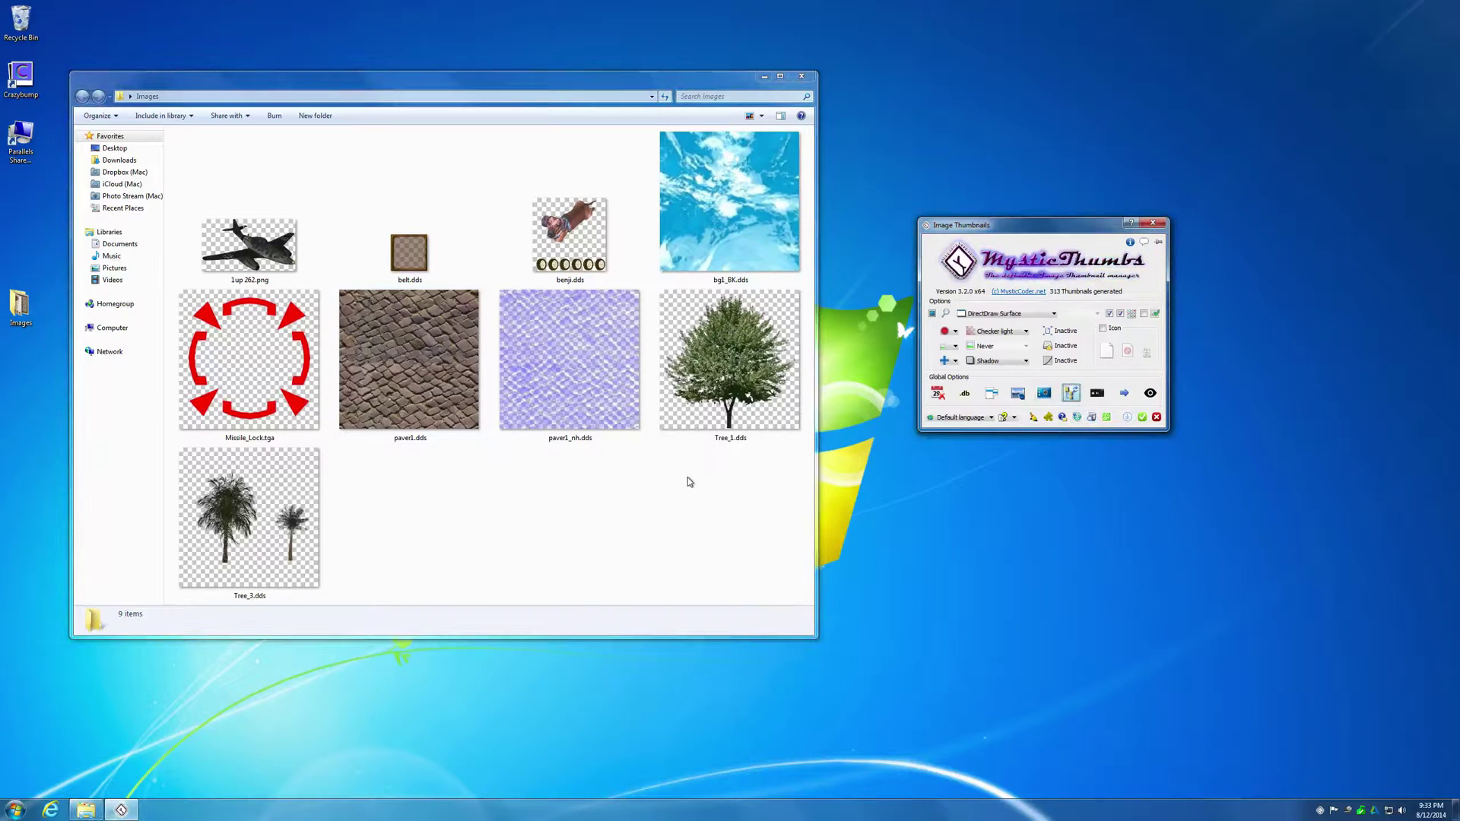
{"action": "right_click", "coordinate": [475, 494]}
{"action": "mouse_move", "coordinate": [524, 610]}
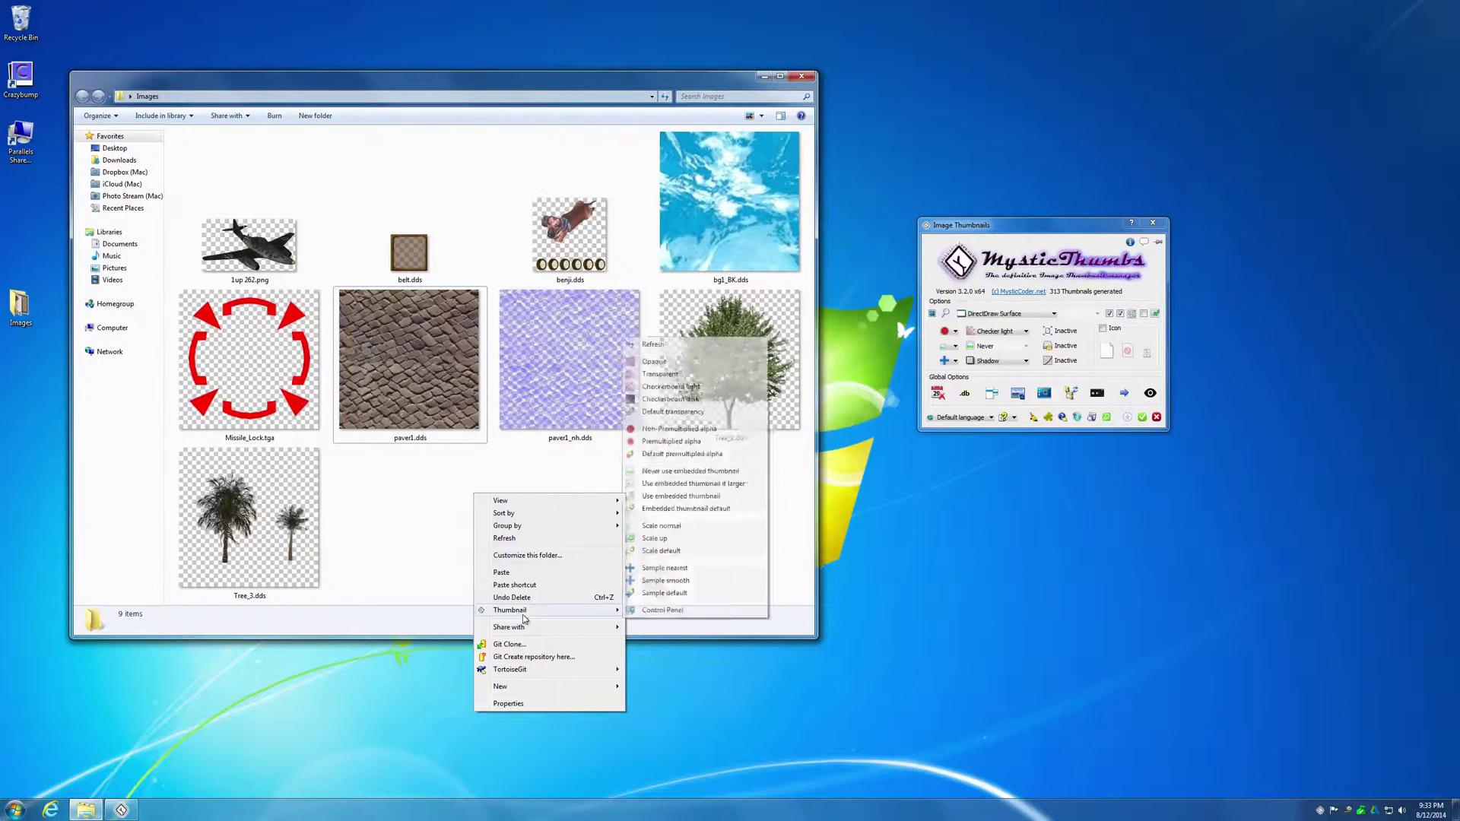
{"action": "left_click", "coordinate": [672, 364]}
- Return the thumbnails to default transparency over a checkerboard
{"action": "right_click", "coordinate": [522, 525]}
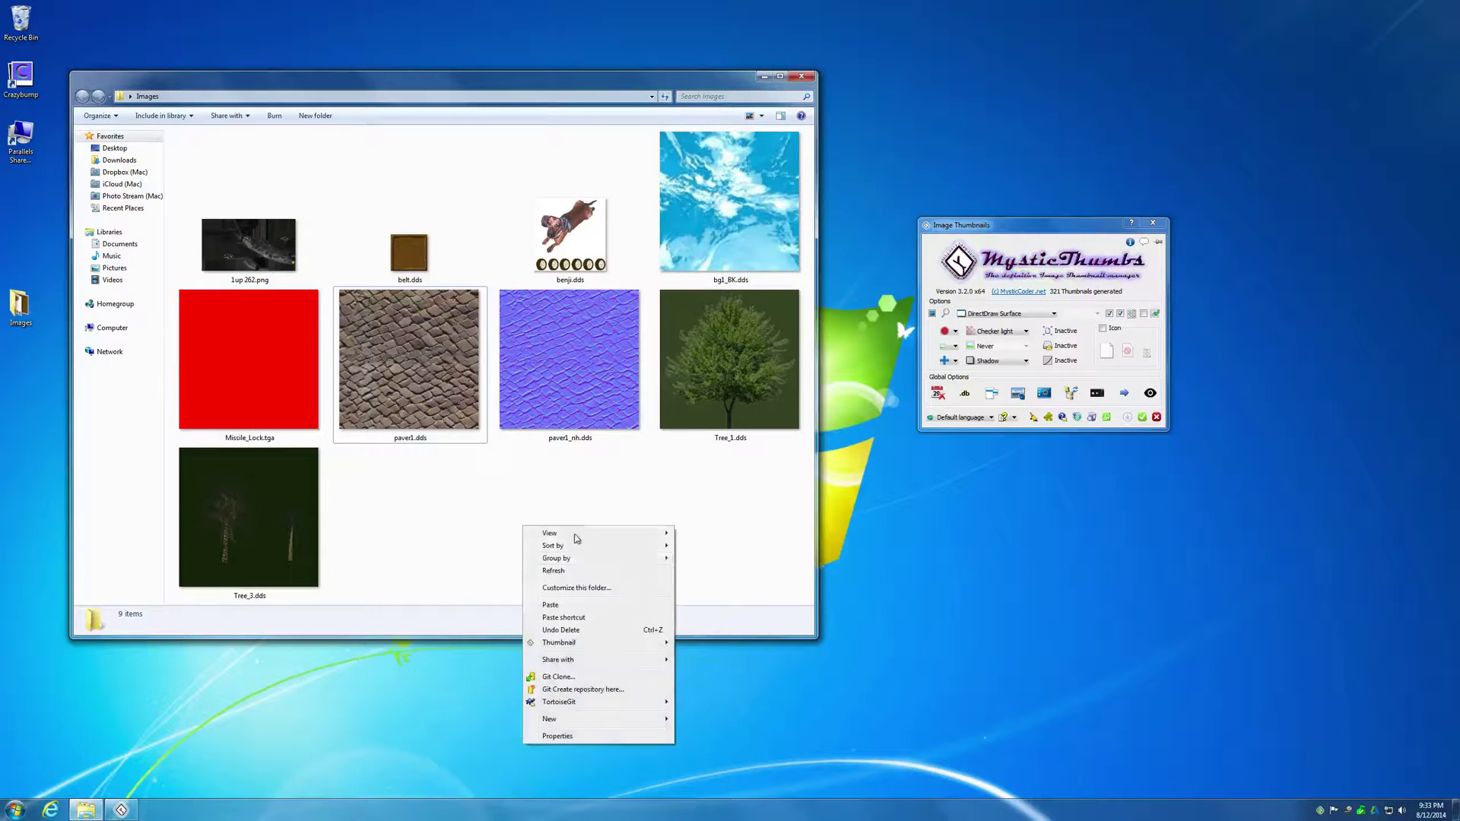
{"action": "mouse_move", "coordinate": [580, 643]}
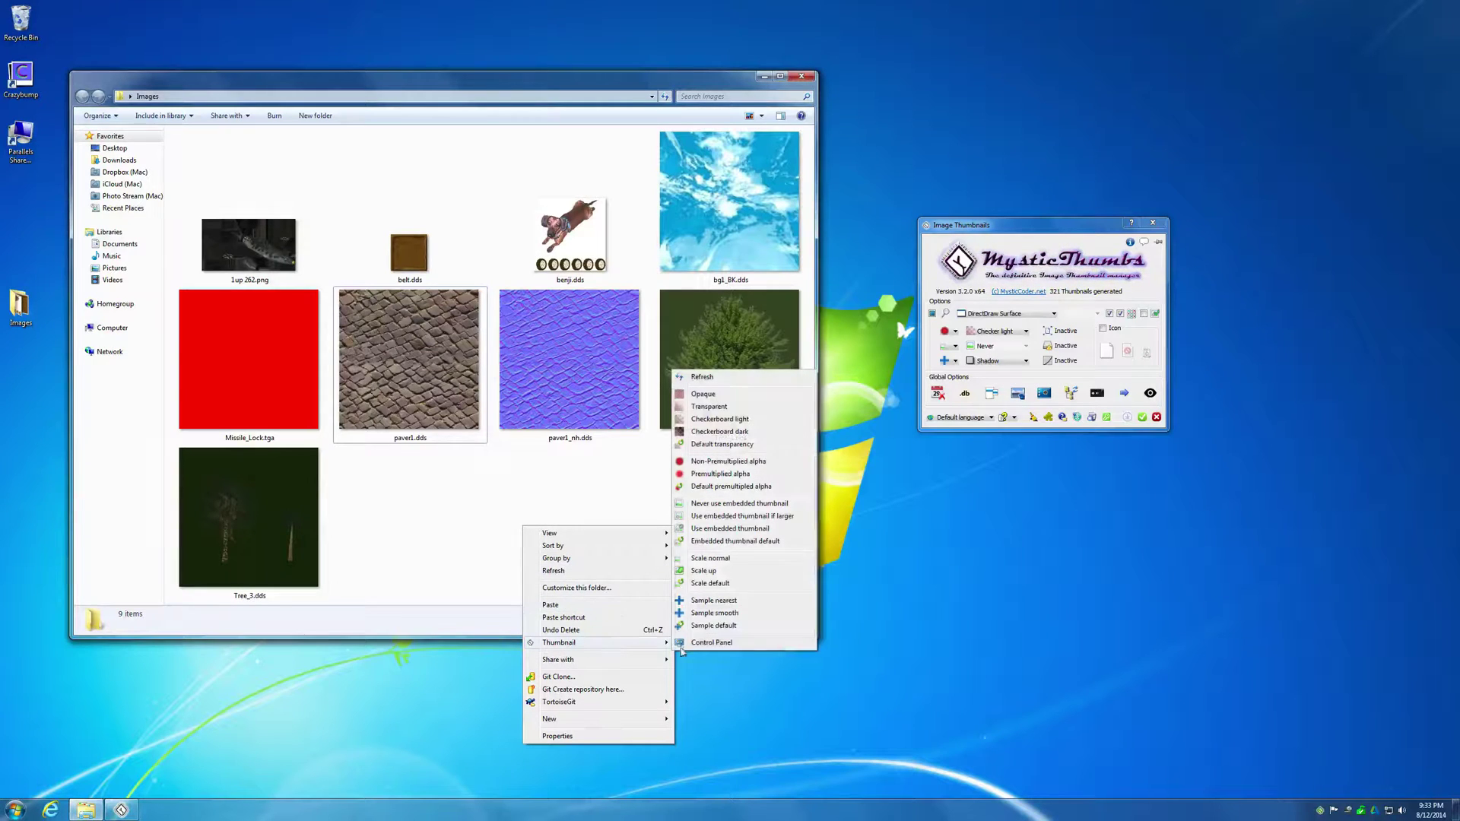
{"action": "left_click", "coordinate": [717, 445]}
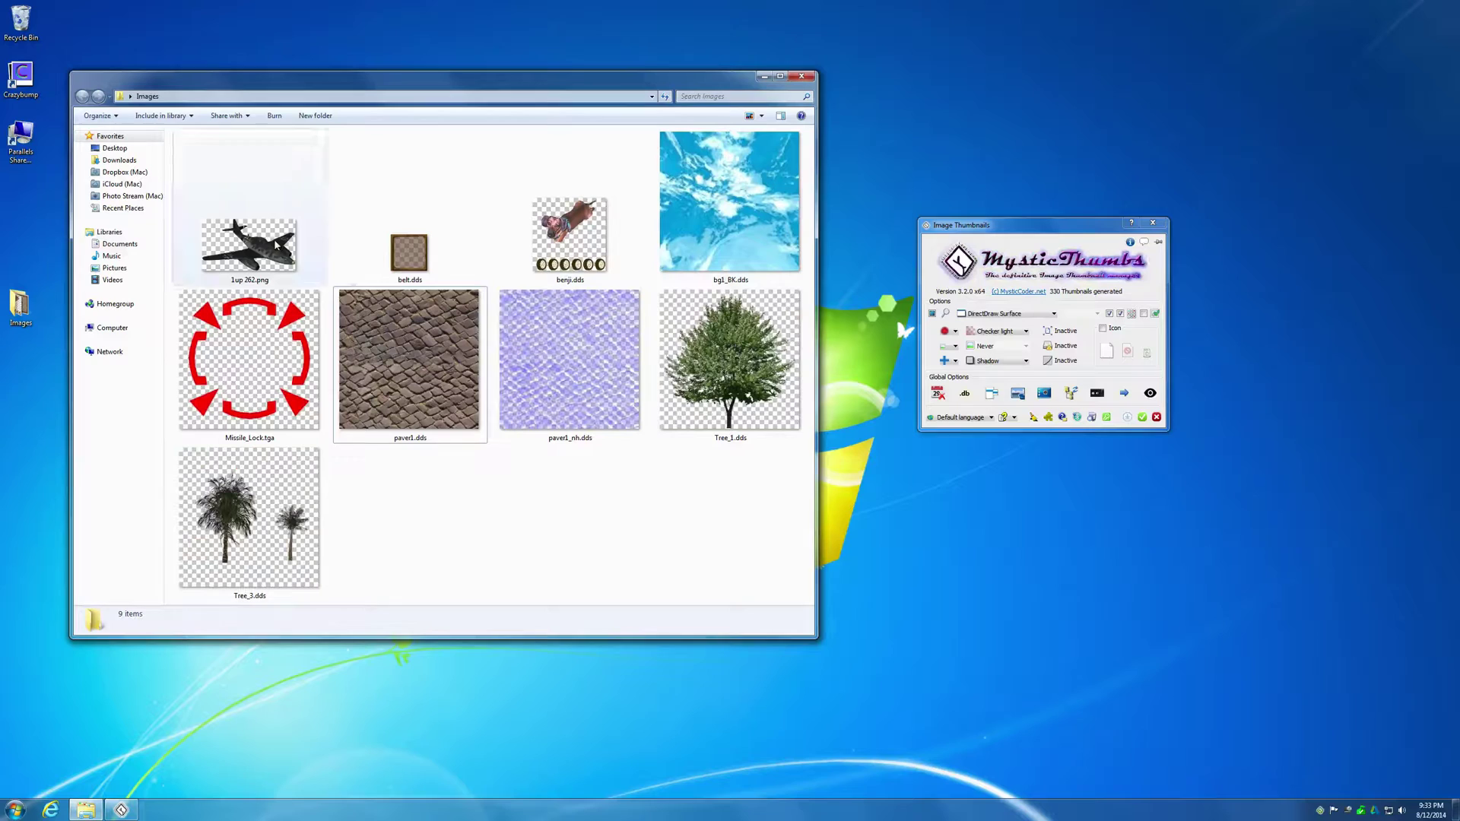
- Select 1up 262.png, belt.dds, benji.dds and bg1_BK.dds in turn to check their details
{"action": "left_click", "coordinate": [326, 245]}
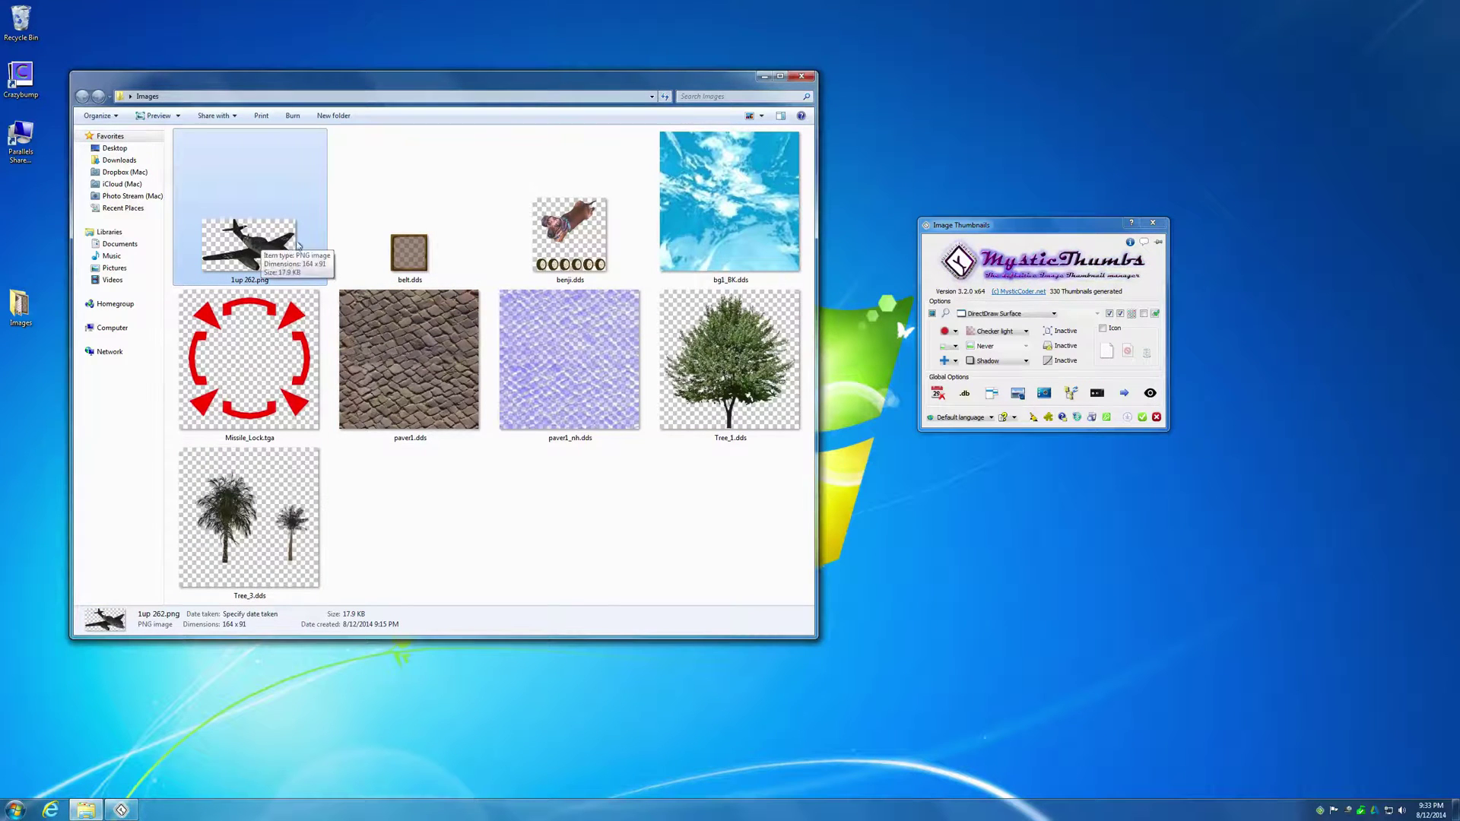
{"action": "left_click", "coordinate": [409, 253]}
{"action": "left_click", "coordinate": [569, 235]}
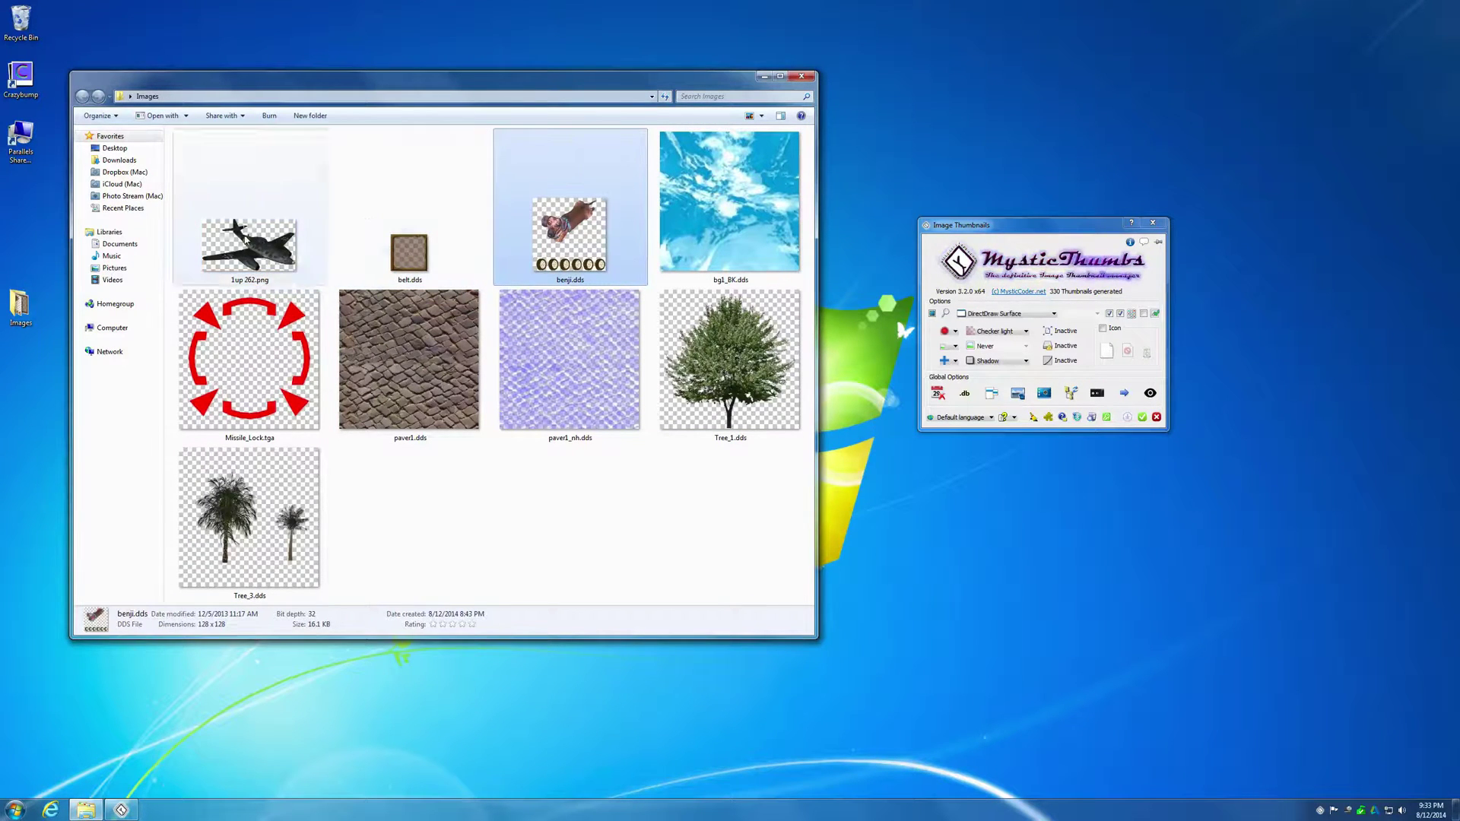
{"action": "left_click", "coordinate": [412, 255]}
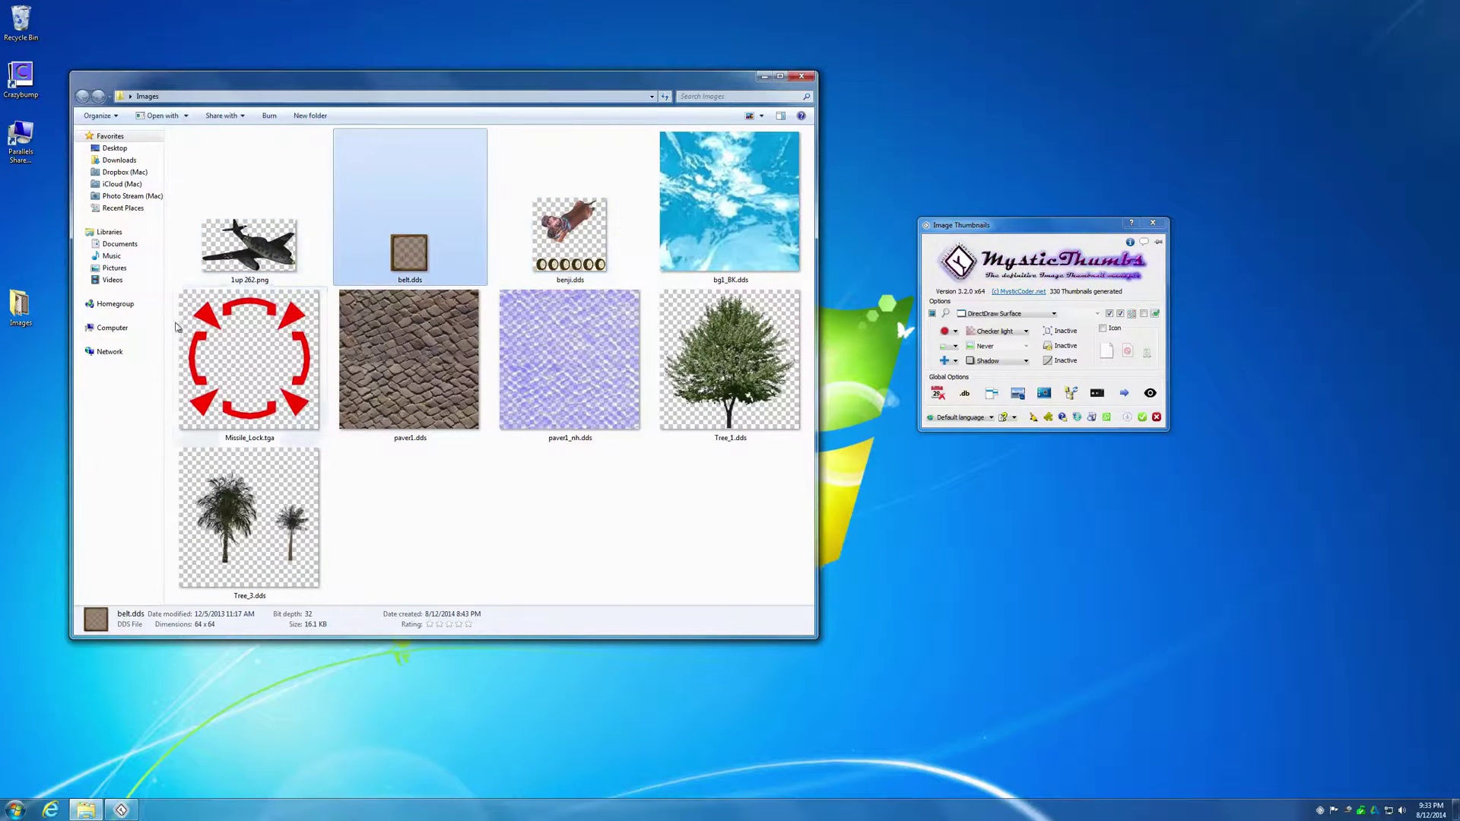
{"action": "left_click", "coordinate": [726, 221]}
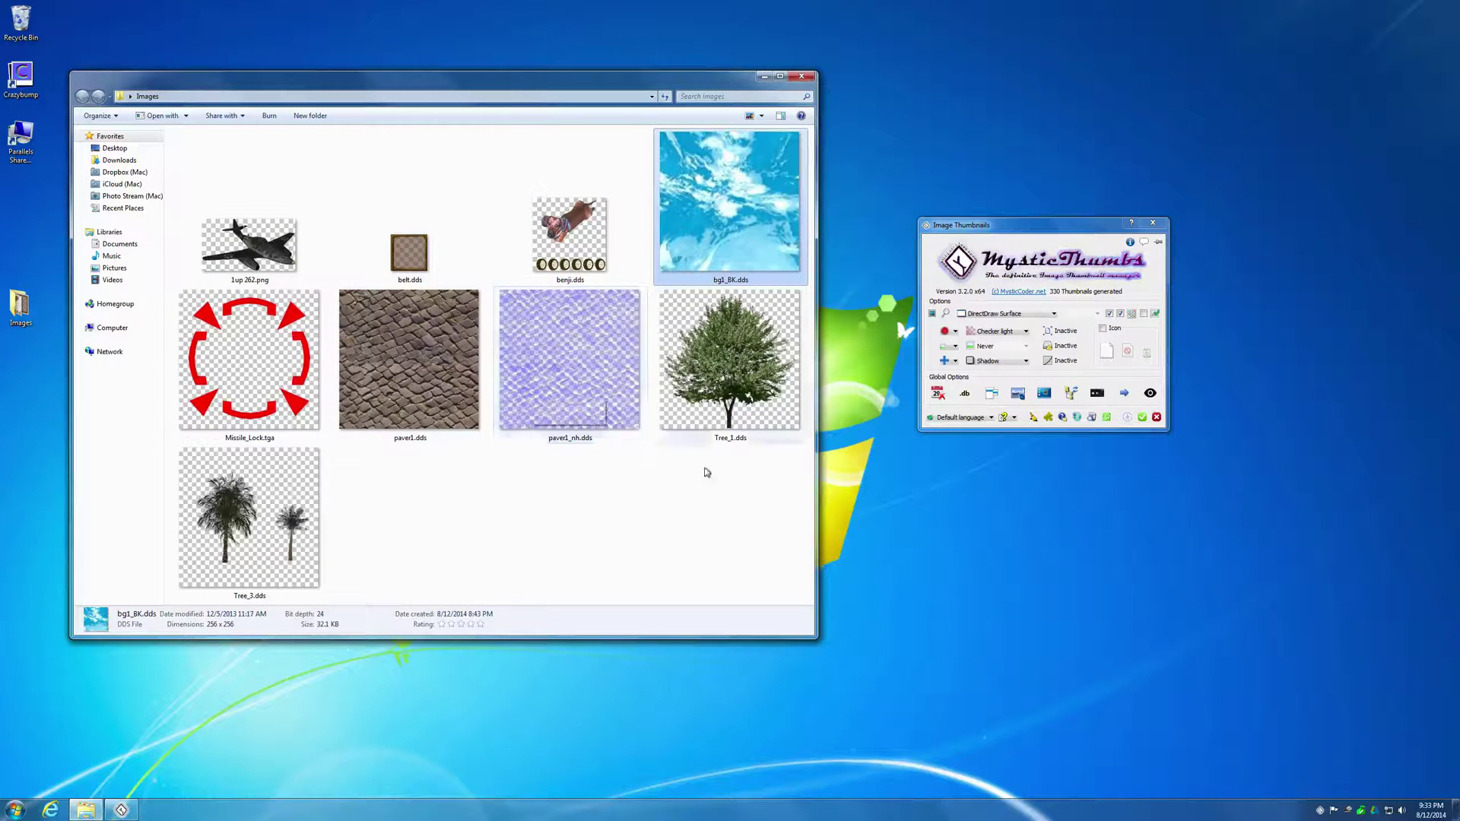
{"action": "left_click", "coordinate": [436, 445]}
- Set the folder's thumbnails to Scale up so small images fill their tiles
{"action": "right_click", "coordinate": [444, 505]}
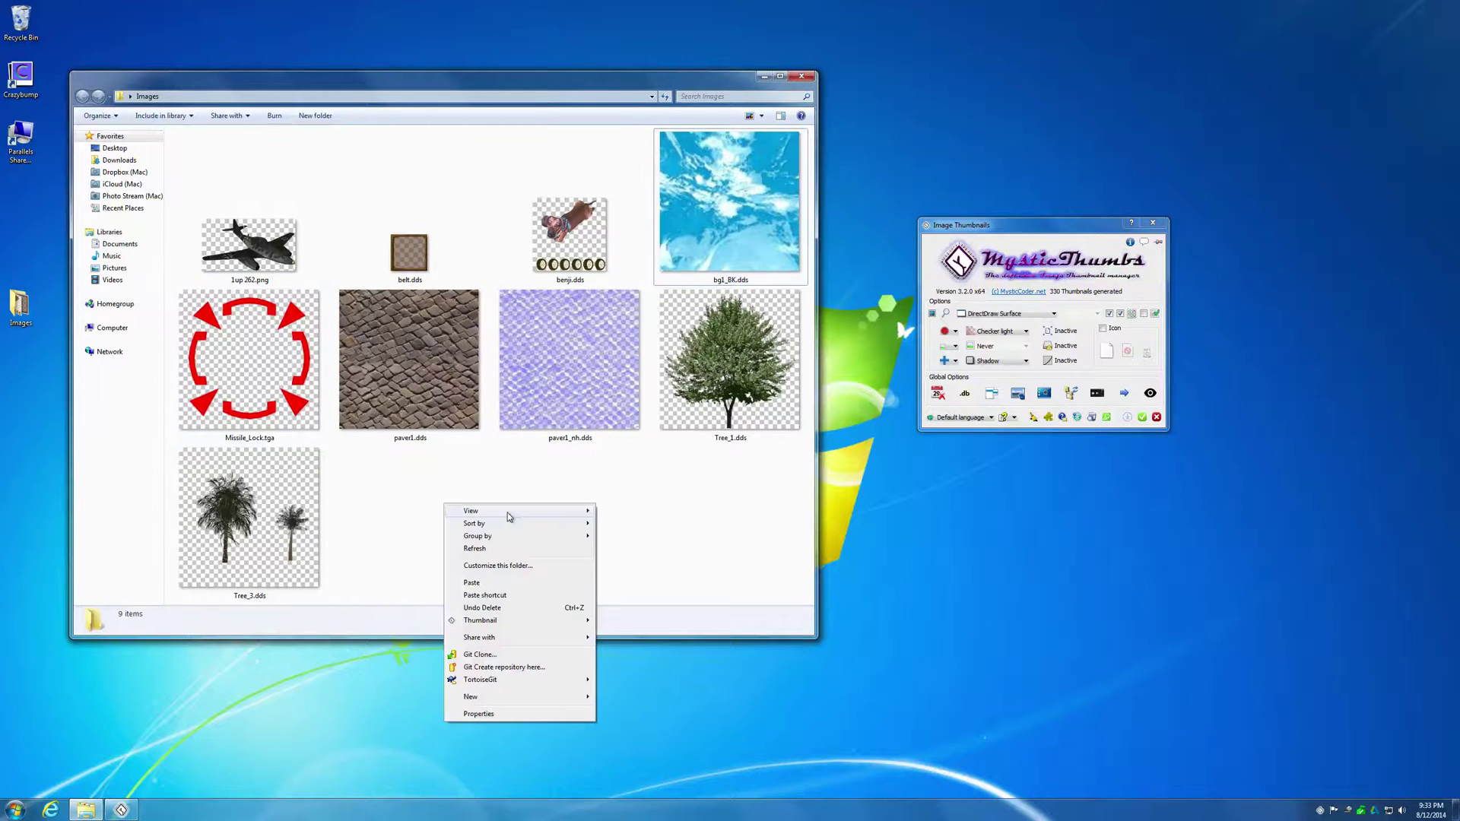
{"action": "mouse_move", "coordinate": [505, 620]}
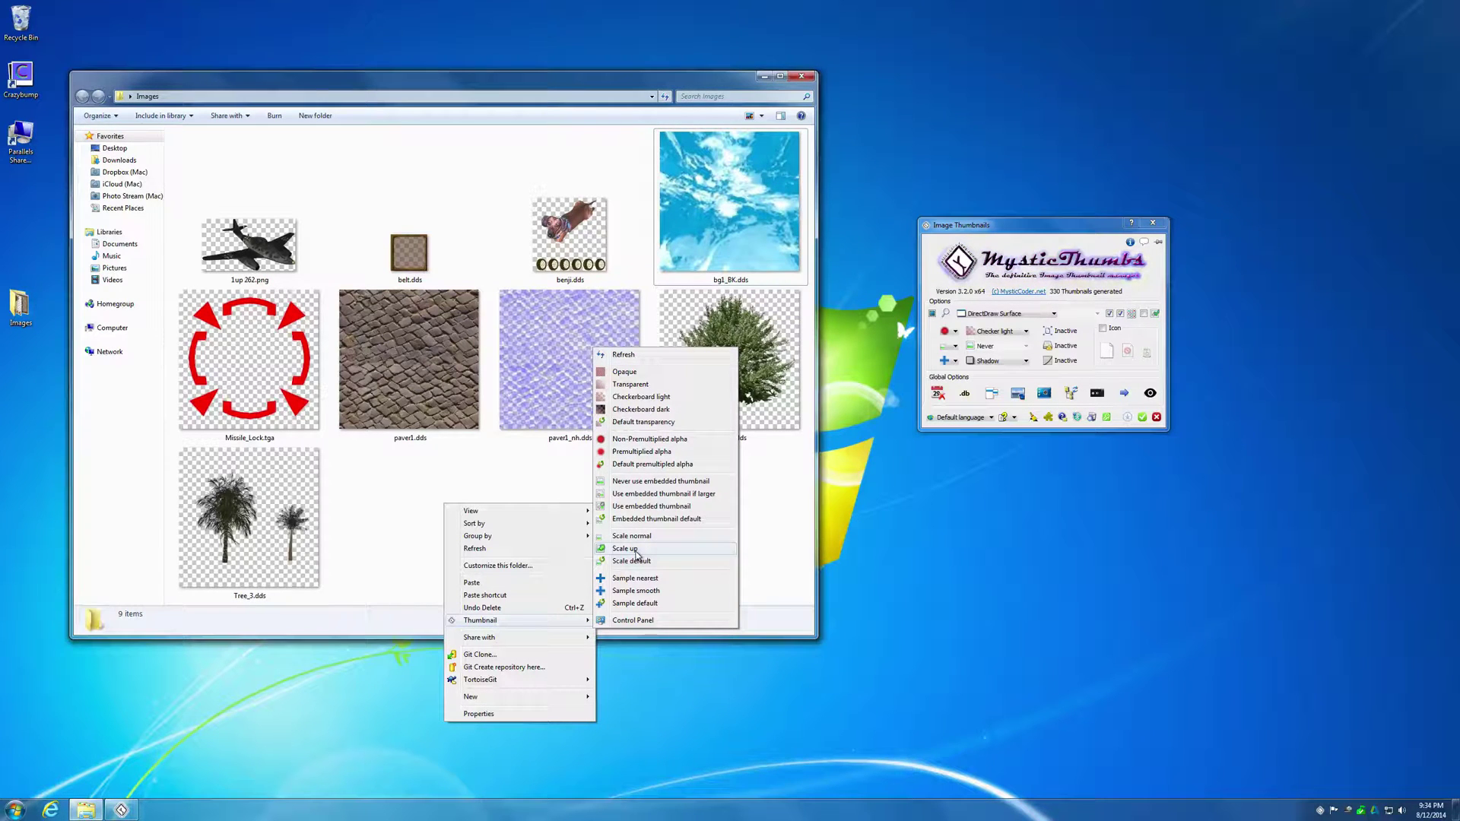
{"action": "left_click", "coordinate": [638, 549]}
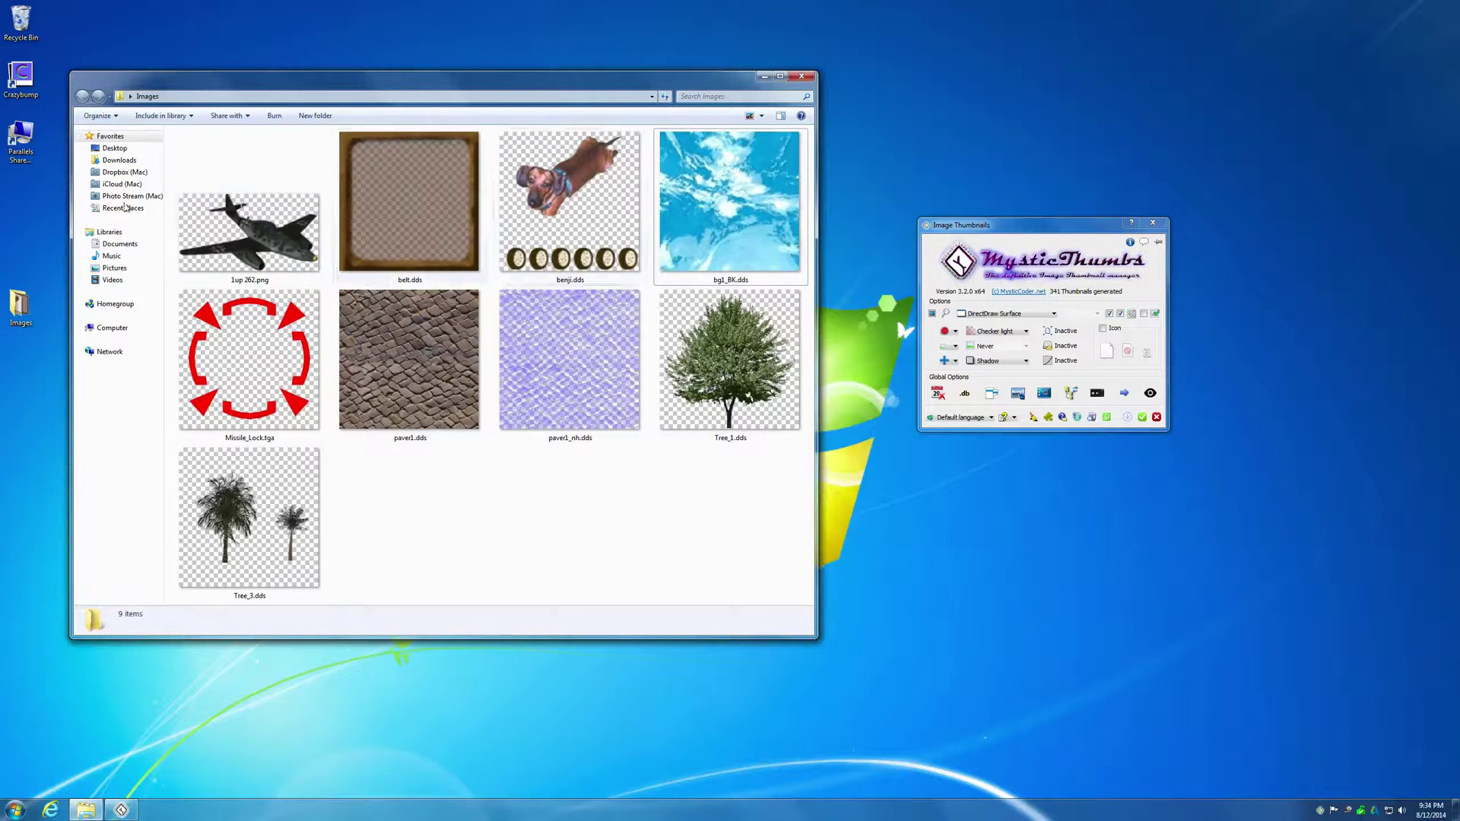
- With 1up 262.png selected, switch the view to Large Icons and back to Extra Large Icons
{"action": "left_click", "coordinate": [276, 242]}
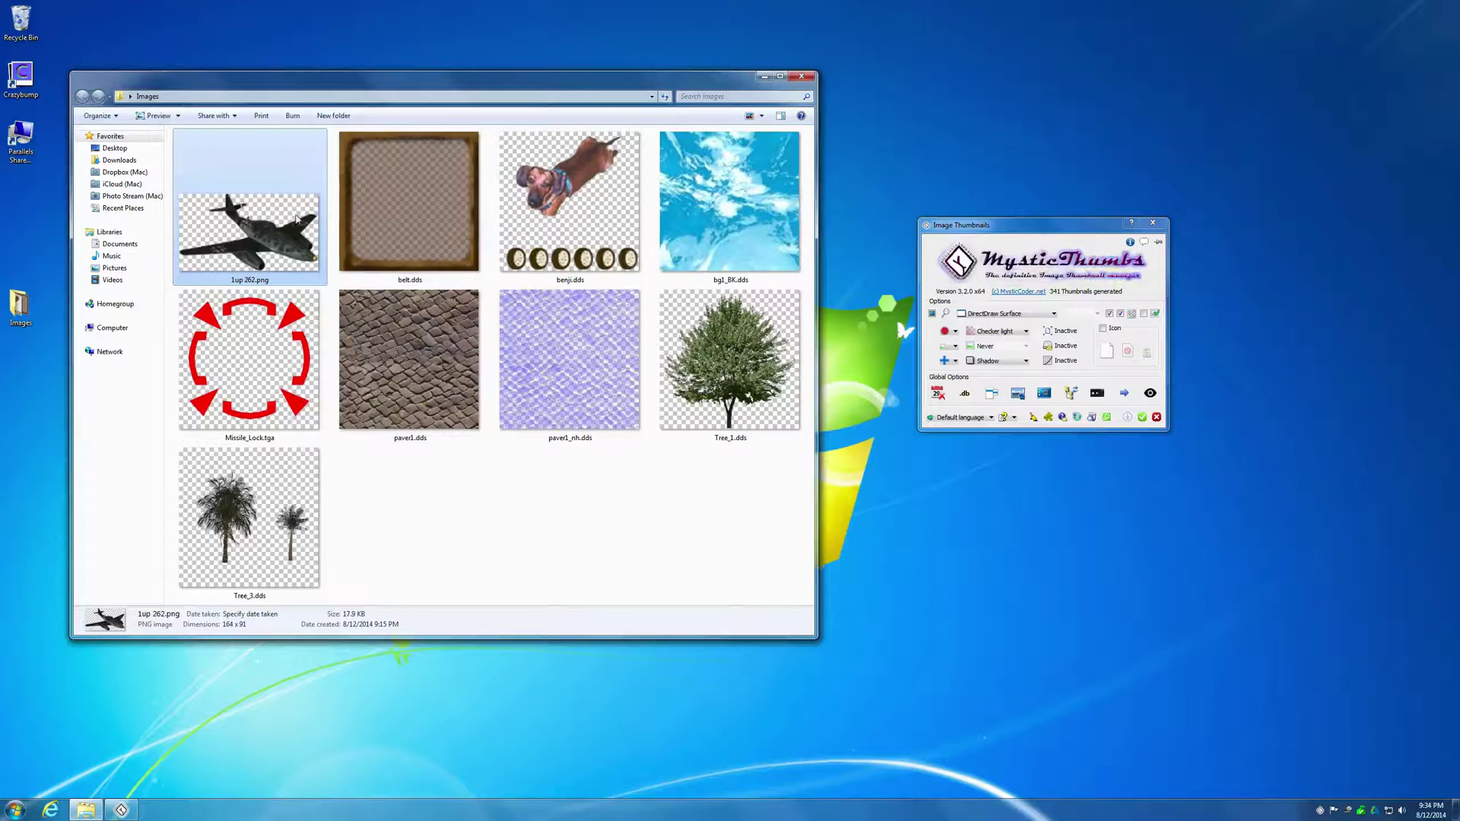
{"action": "key", "text": "Down"}
{"action": "key", "text": "Up"}
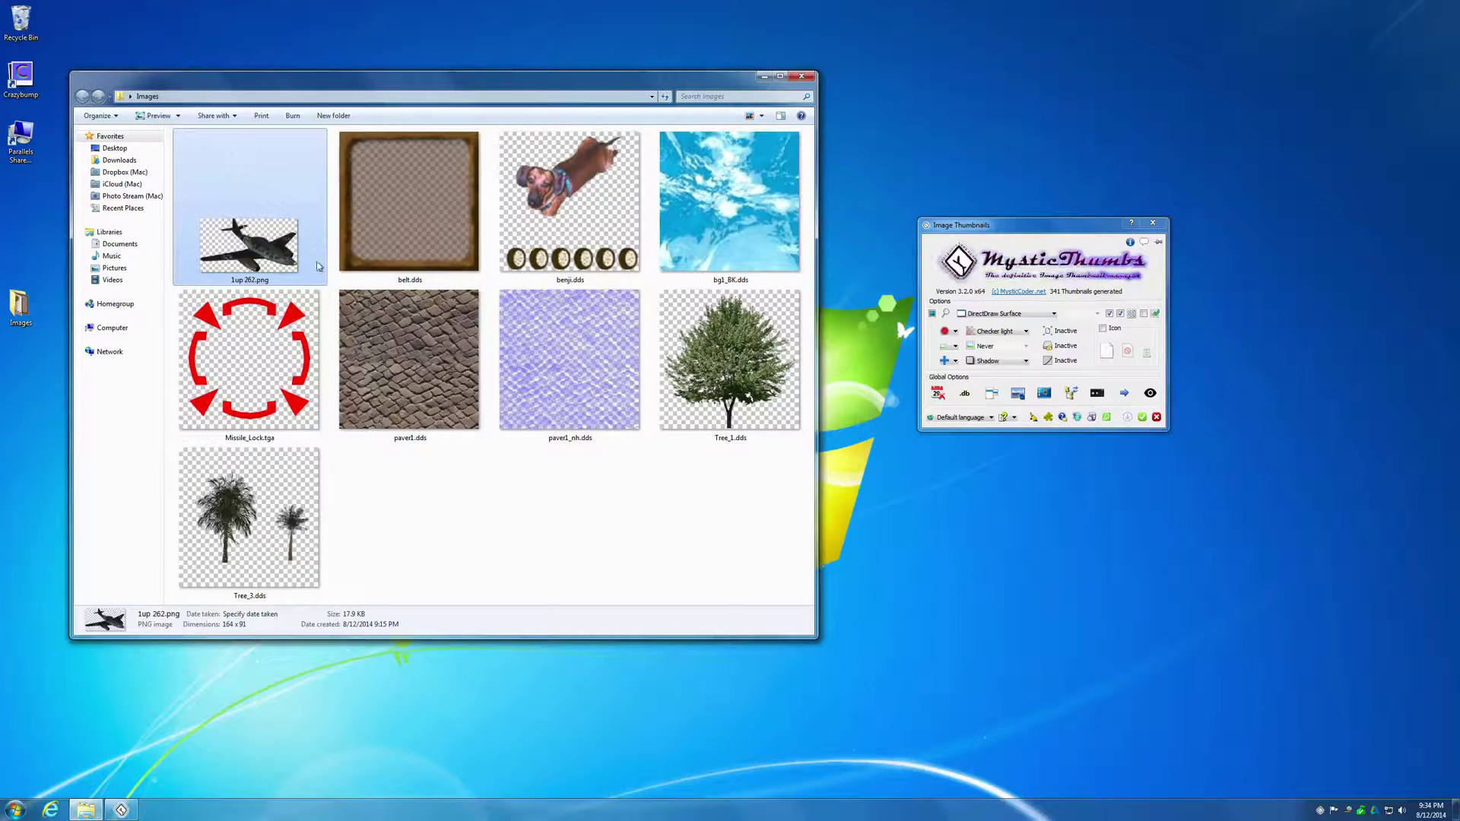
{"action": "left_click", "coordinate": [762, 116]}
{"action": "left_click", "coordinate": [788, 138]}
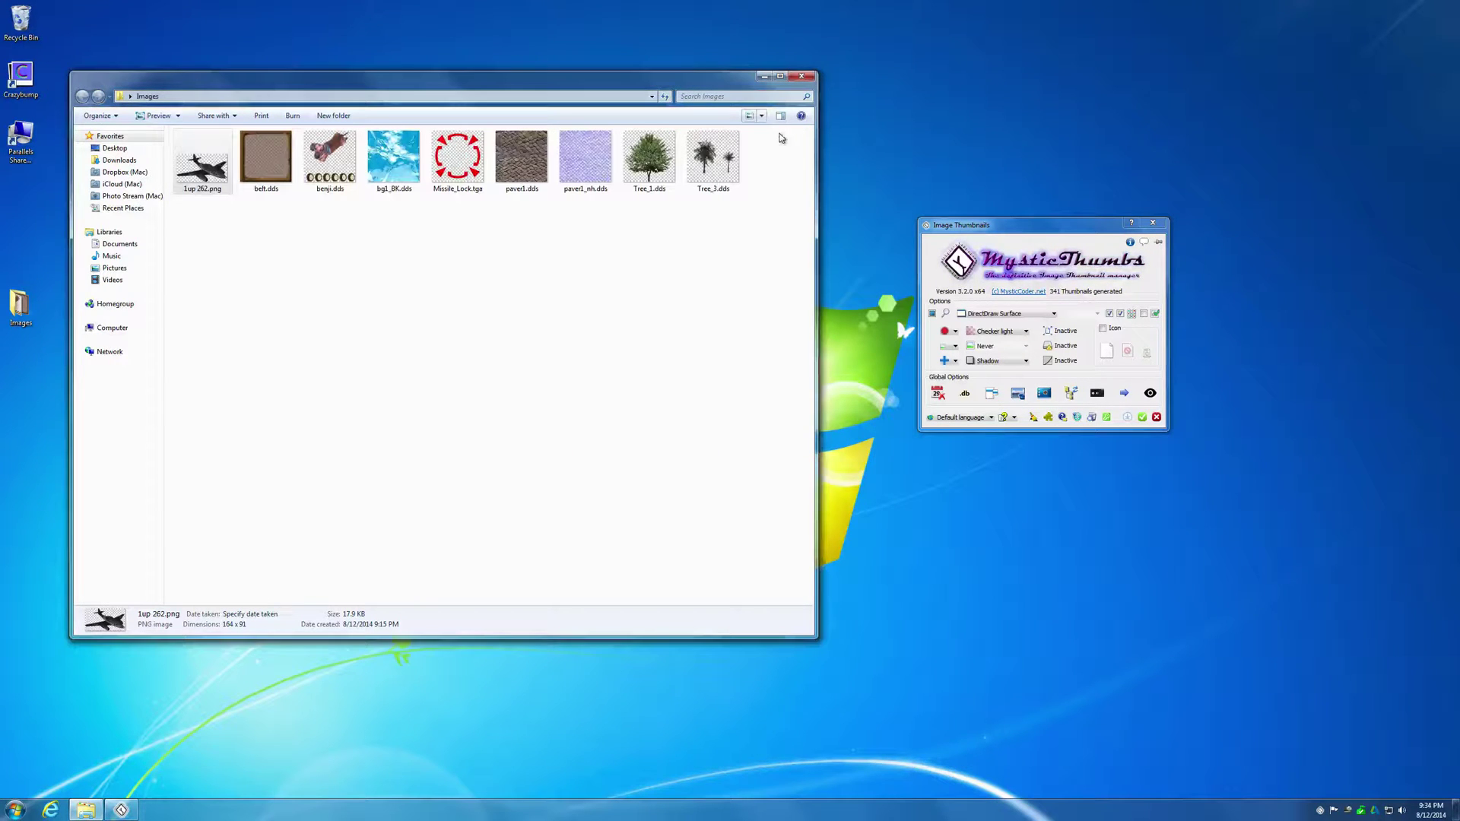
{"action": "left_click", "coordinate": [762, 115]}
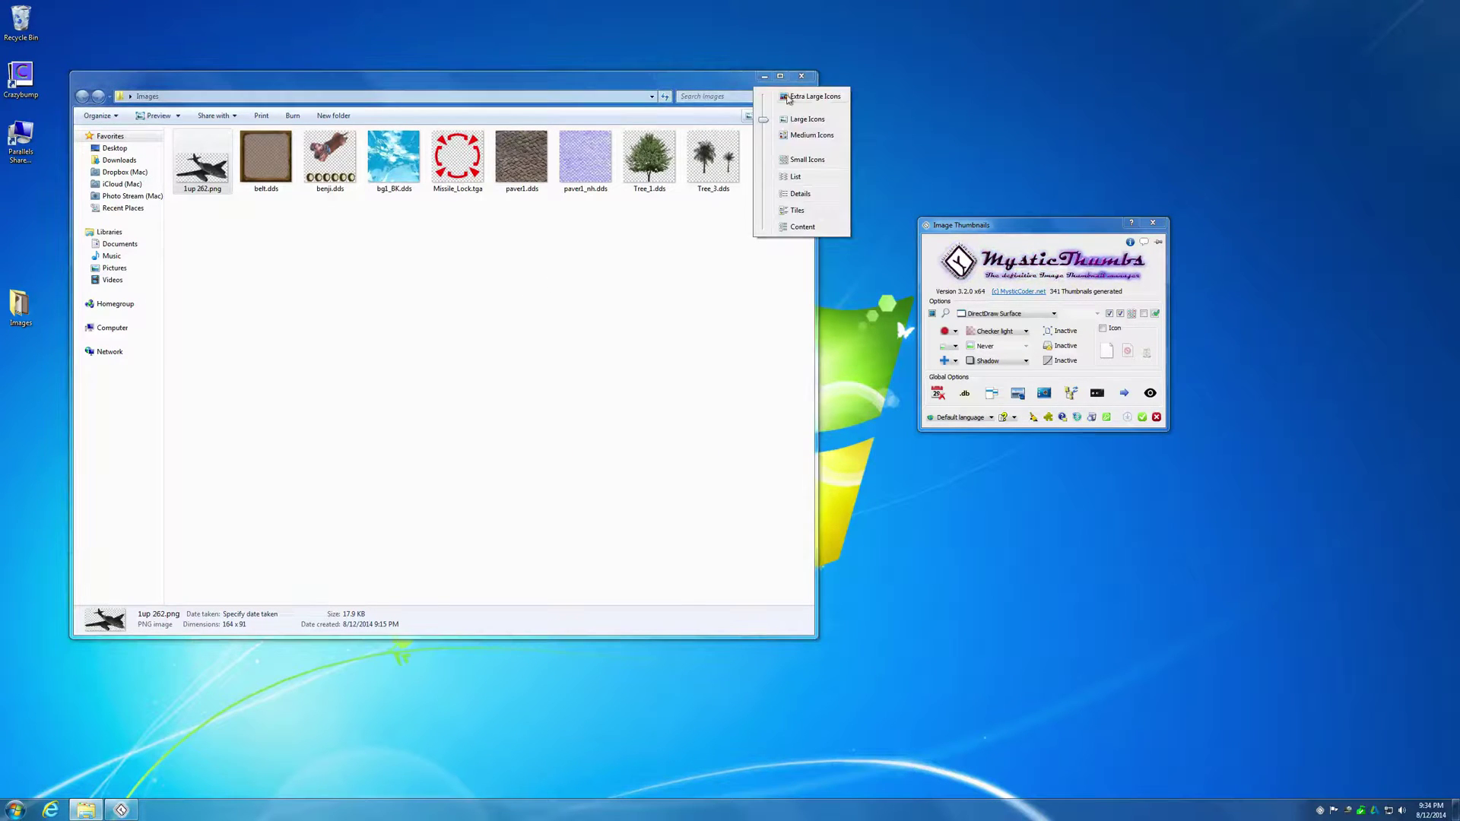
{"action": "left_click", "coordinate": [791, 92]}
- Regenerate the folder's thumbnails and reset their transparency to default
{"action": "right_click", "coordinate": [453, 496]}
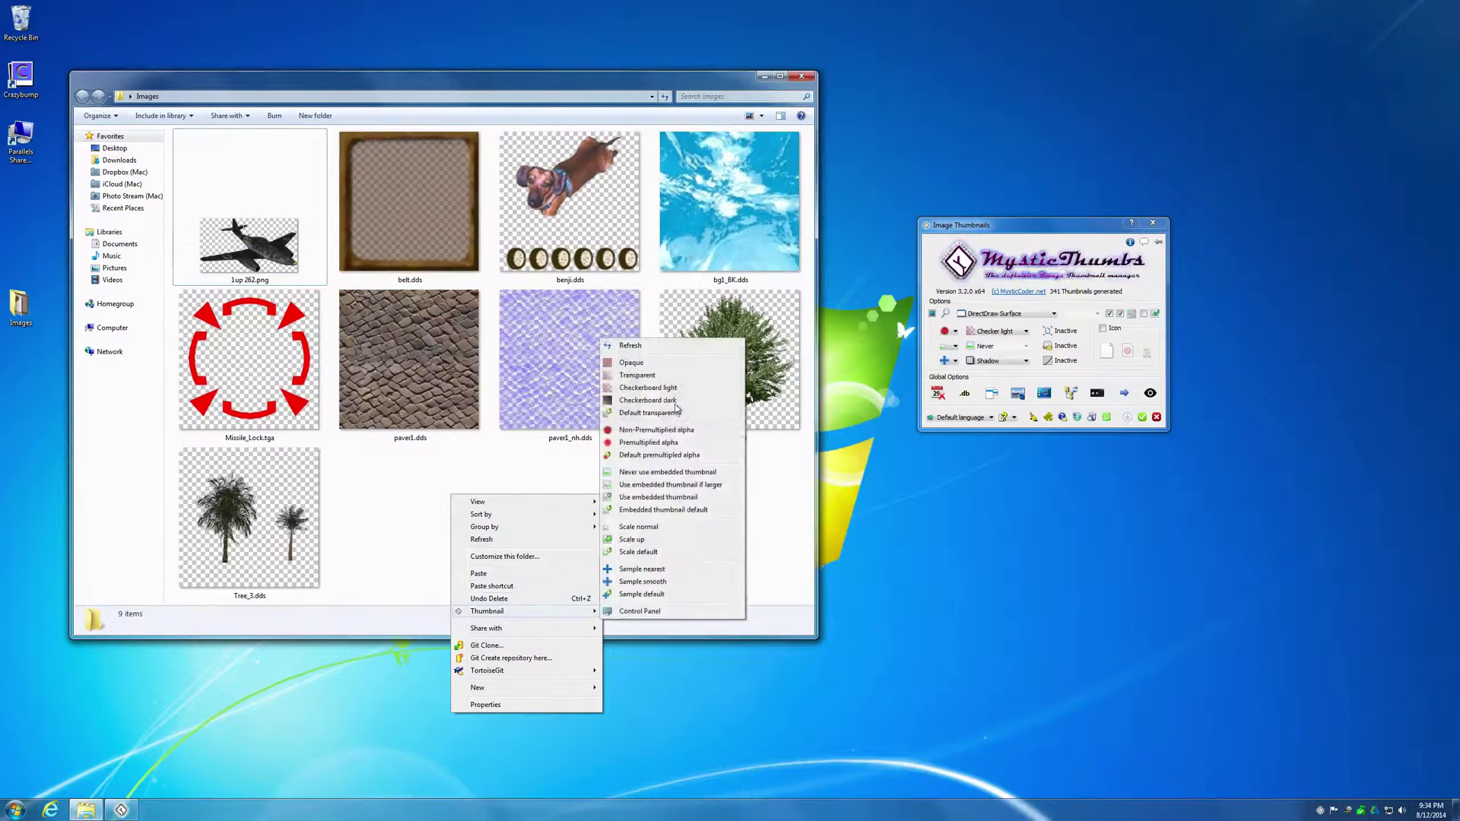
{"action": "left_click", "coordinate": [641, 349]}
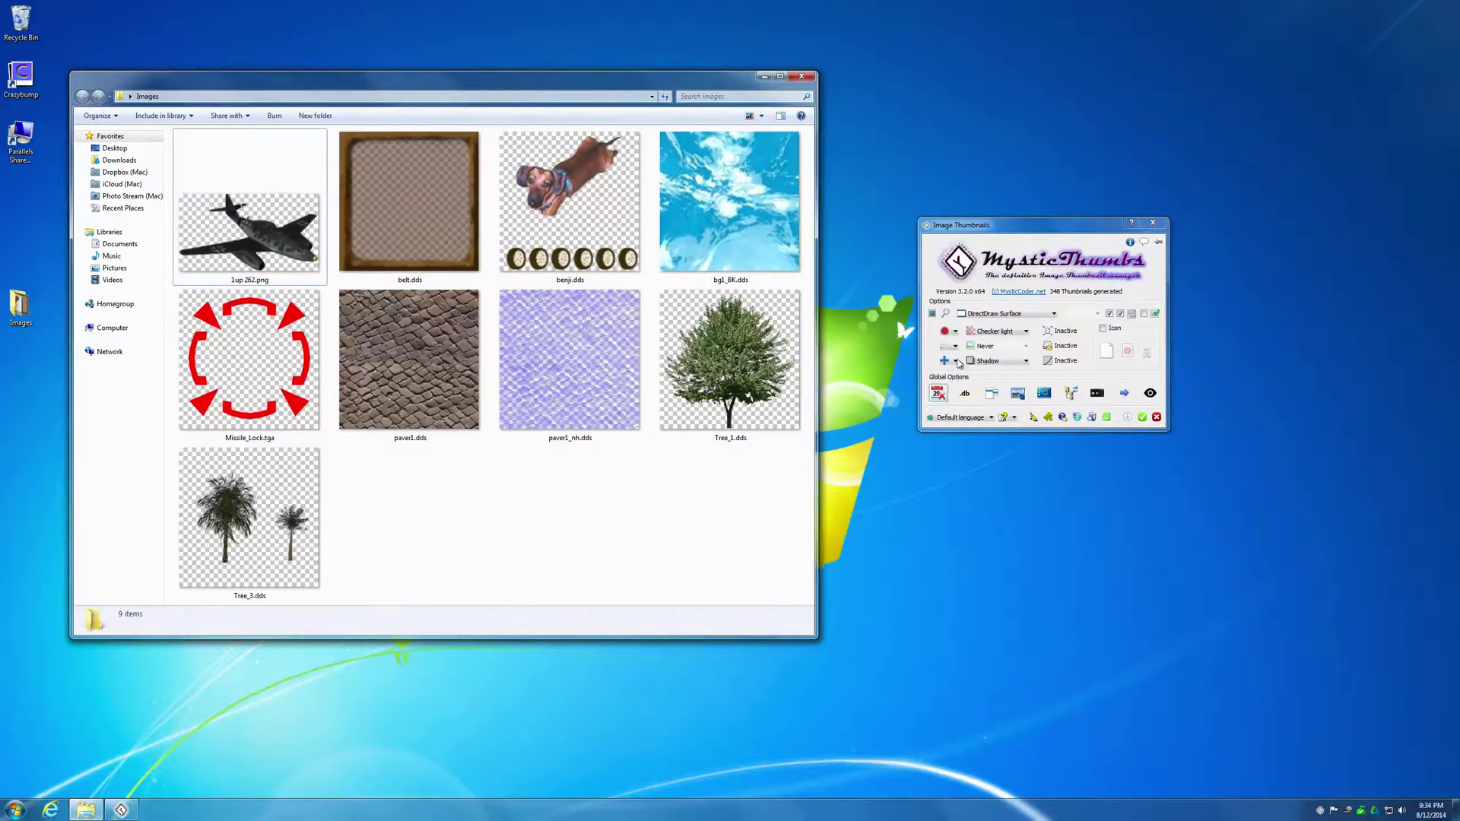
{"action": "left_click", "coordinate": [936, 349]}
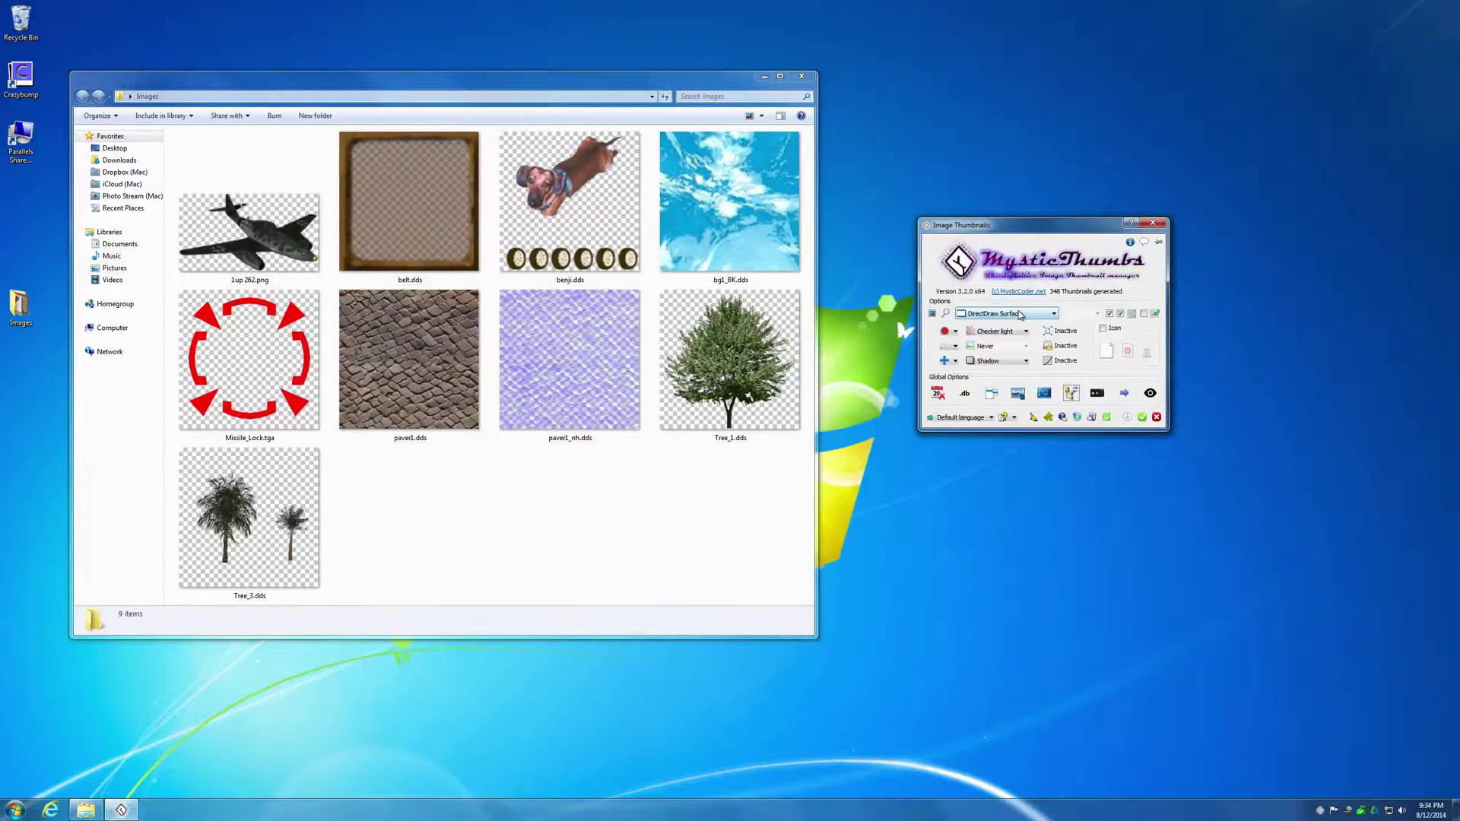
{"action": "right_click", "coordinate": [620, 490]}
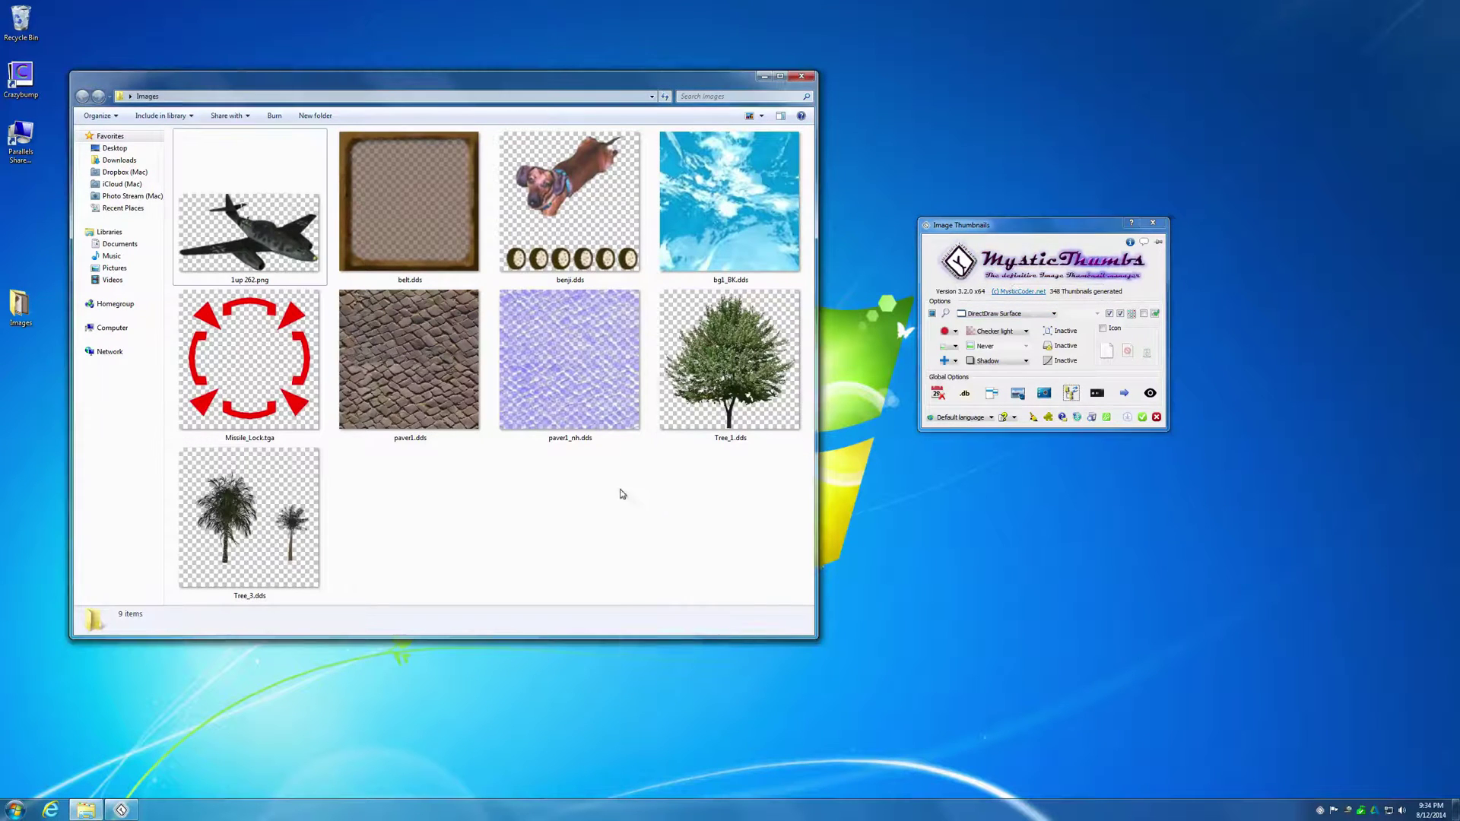
{"action": "mouse_move", "coordinate": [682, 606]}
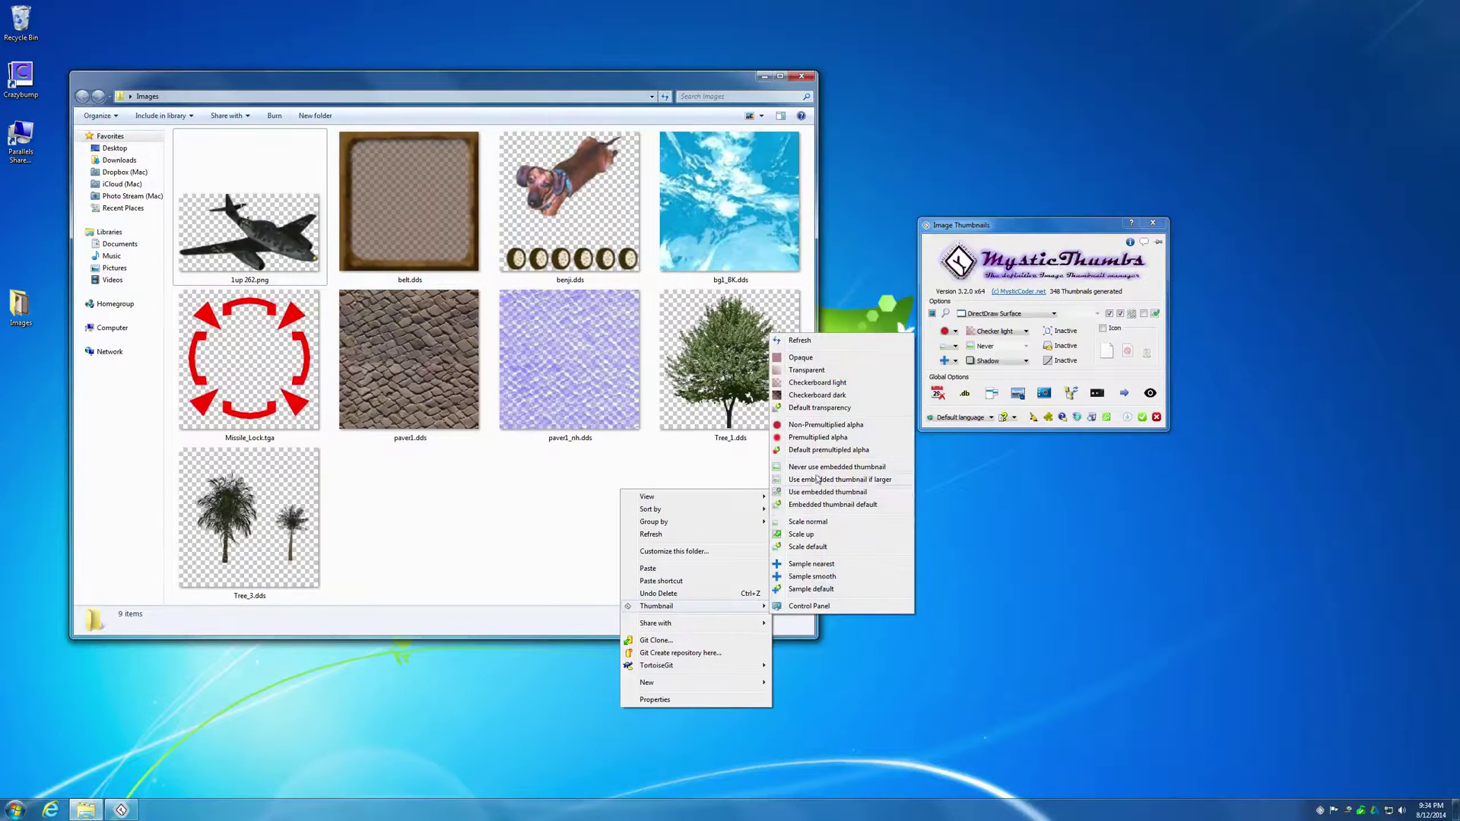
{"action": "left_click", "coordinate": [820, 408]}
- Set embedded-thumbnail and scaling behaviour back to their defaults
{"action": "right_click", "coordinate": [624, 487]}
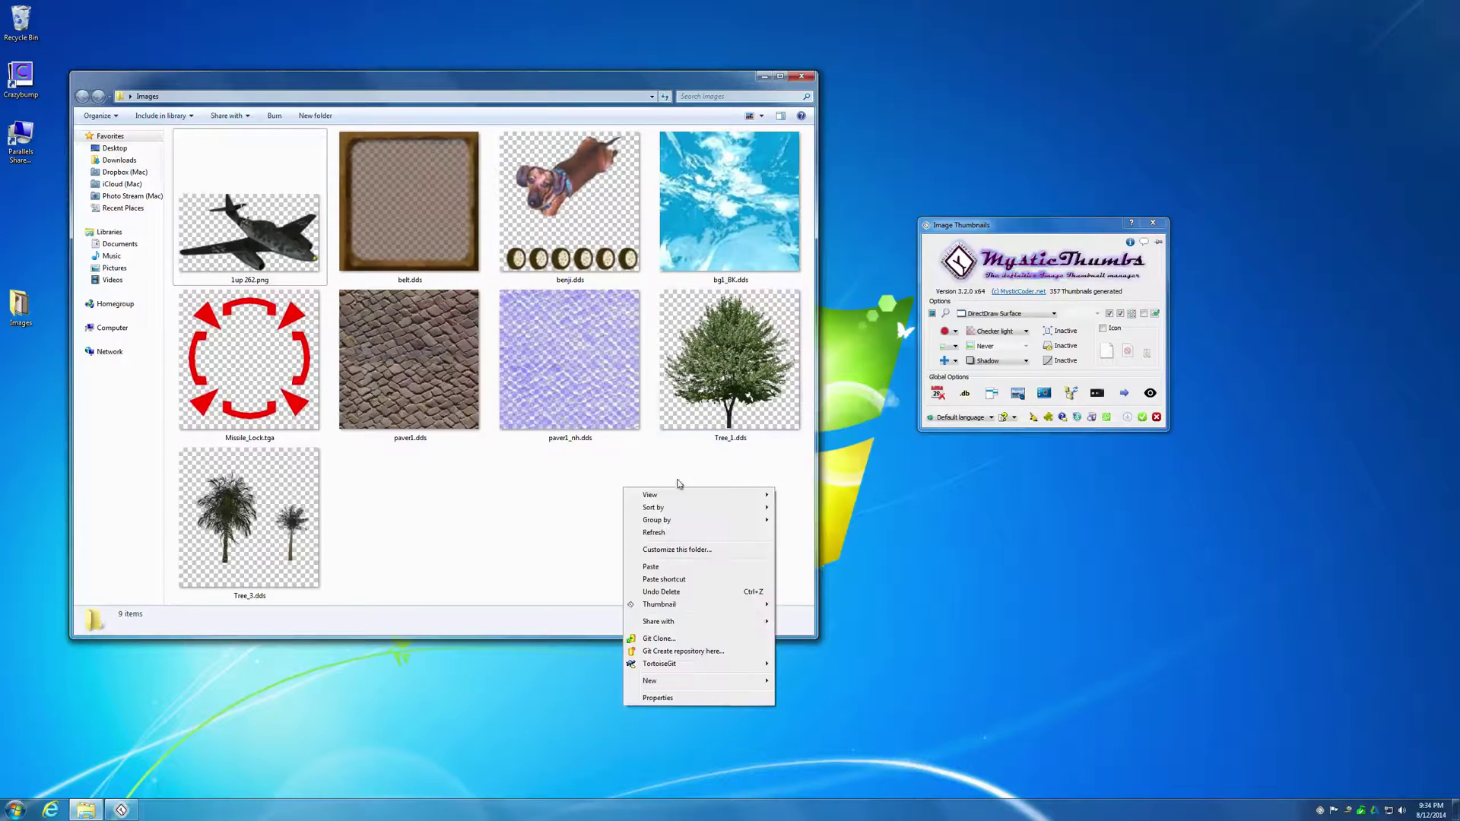
{"action": "mouse_move", "coordinate": [679, 606]}
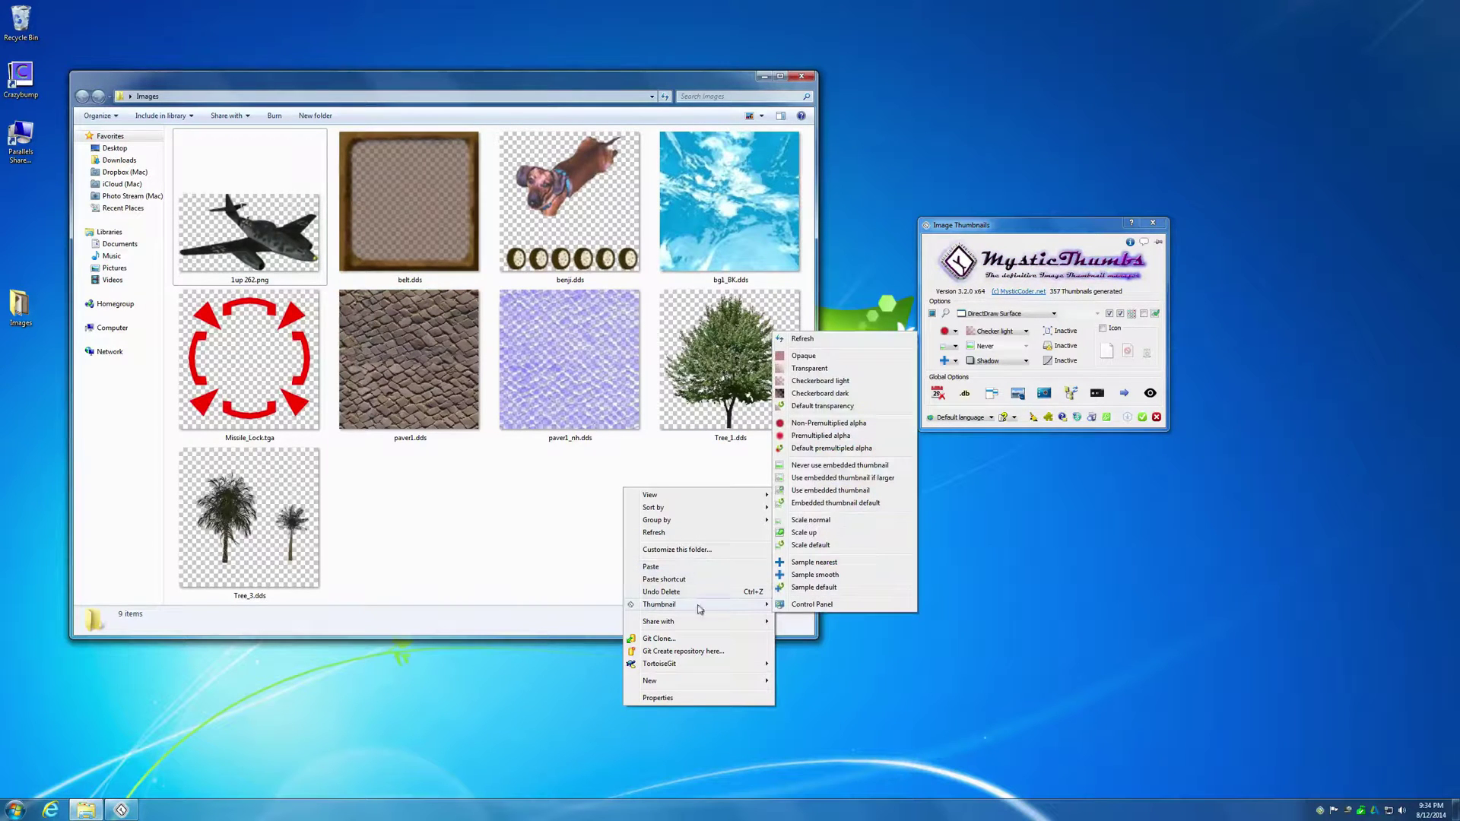
{"action": "left_click", "coordinate": [840, 505]}
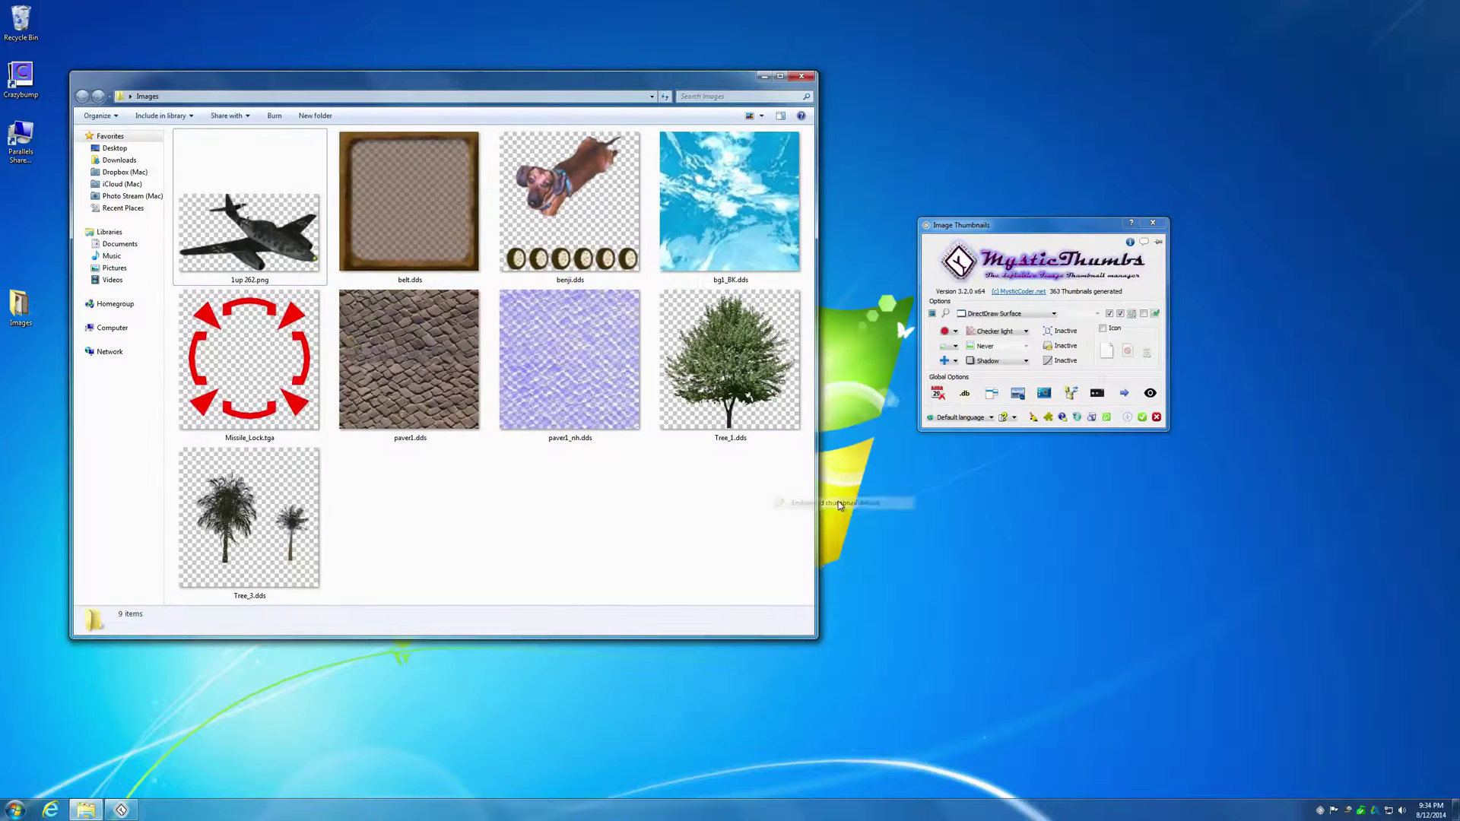
{"action": "right_click", "coordinate": [615, 493]}
{"action": "mouse_move", "coordinate": [679, 610]}
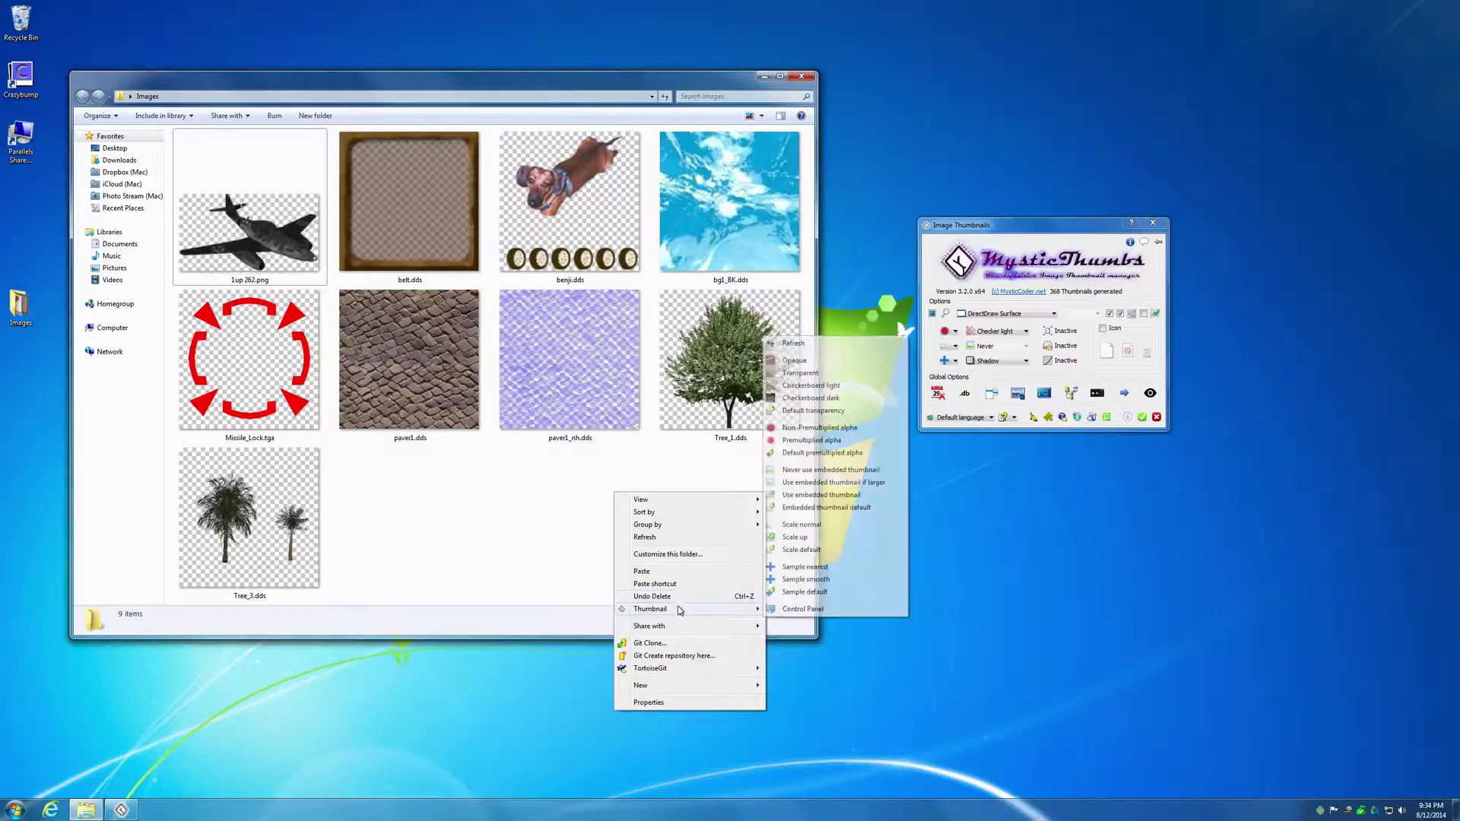
{"action": "left_click", "coordinate": [802, 549]}
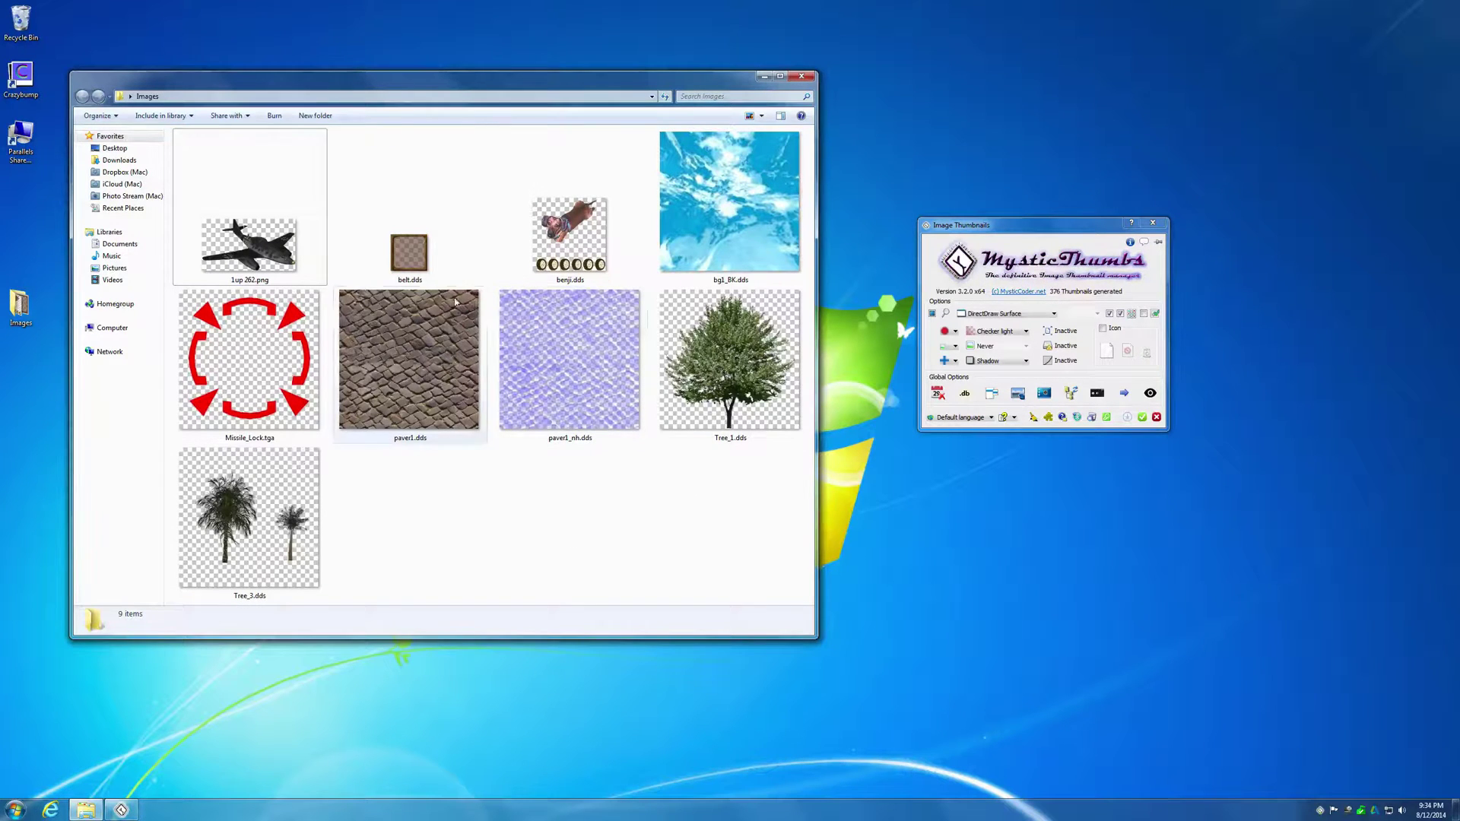
{"action": "left_click", "coordinate": [309, 260]}
{"action": "left_click", "coordinate": [409, 251]}
{"action": "left_click", "coordinate": [570, 236]}
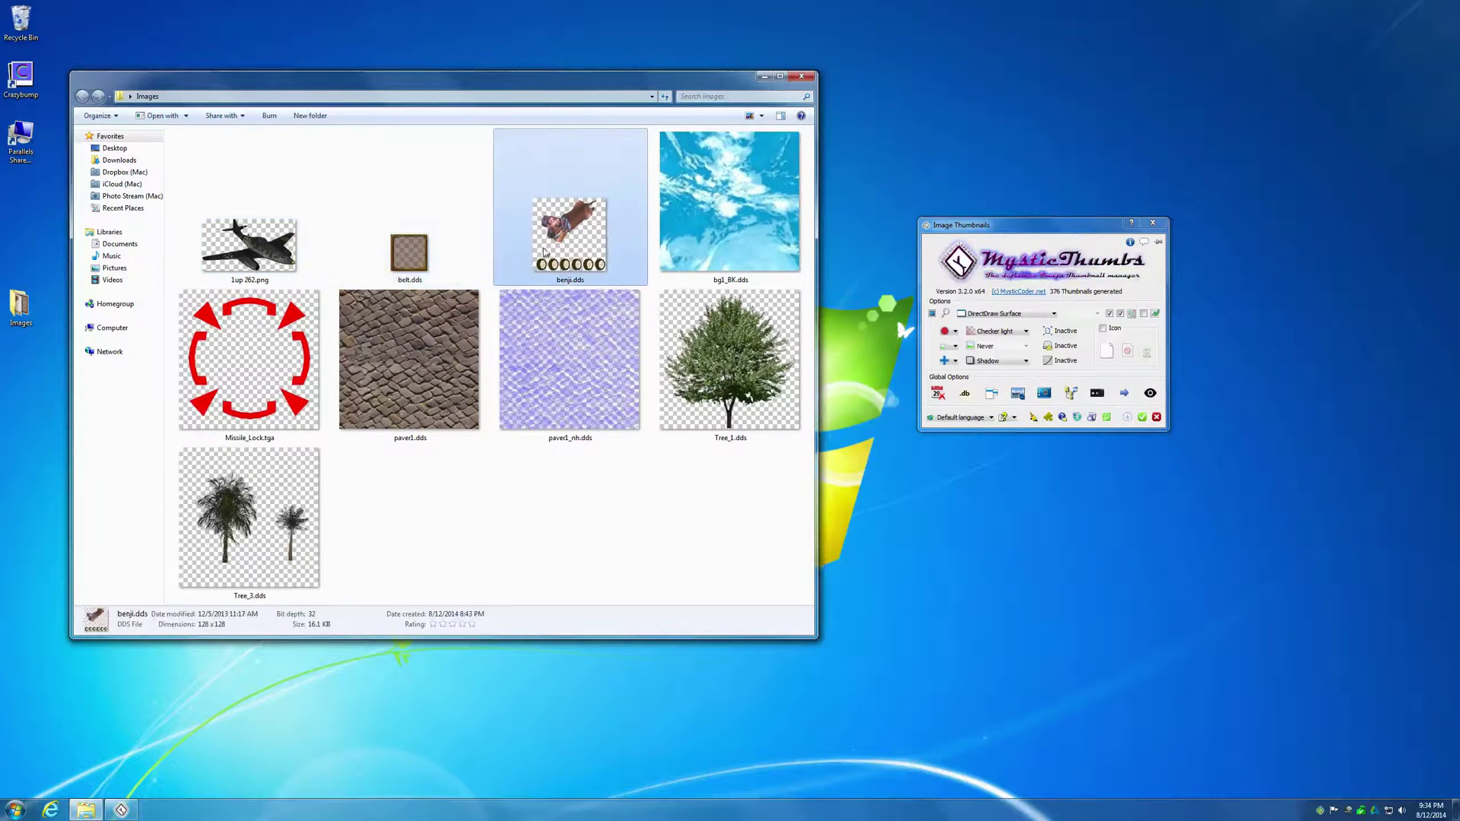
{"action": "left_click", "coordinate": [250, 245]}
{"action": "left_click", "coordinate": [402, 254]}
{"action": "left_click", "coordinate": [566, 247]}
{"action": "left_click", "coordinate": [464, 252]}
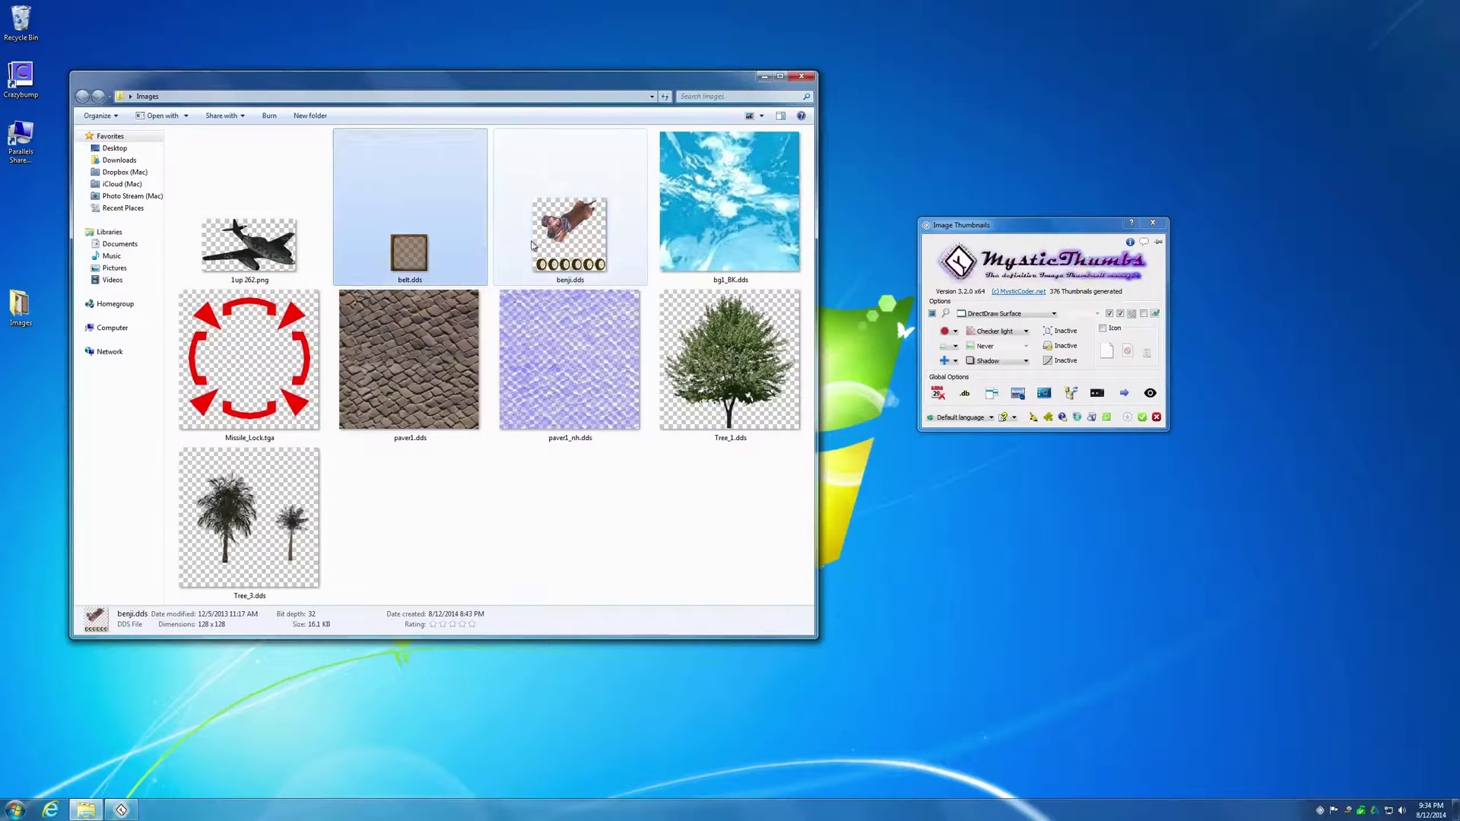
{"action": "left_click", "coordinate": [548, 244]}
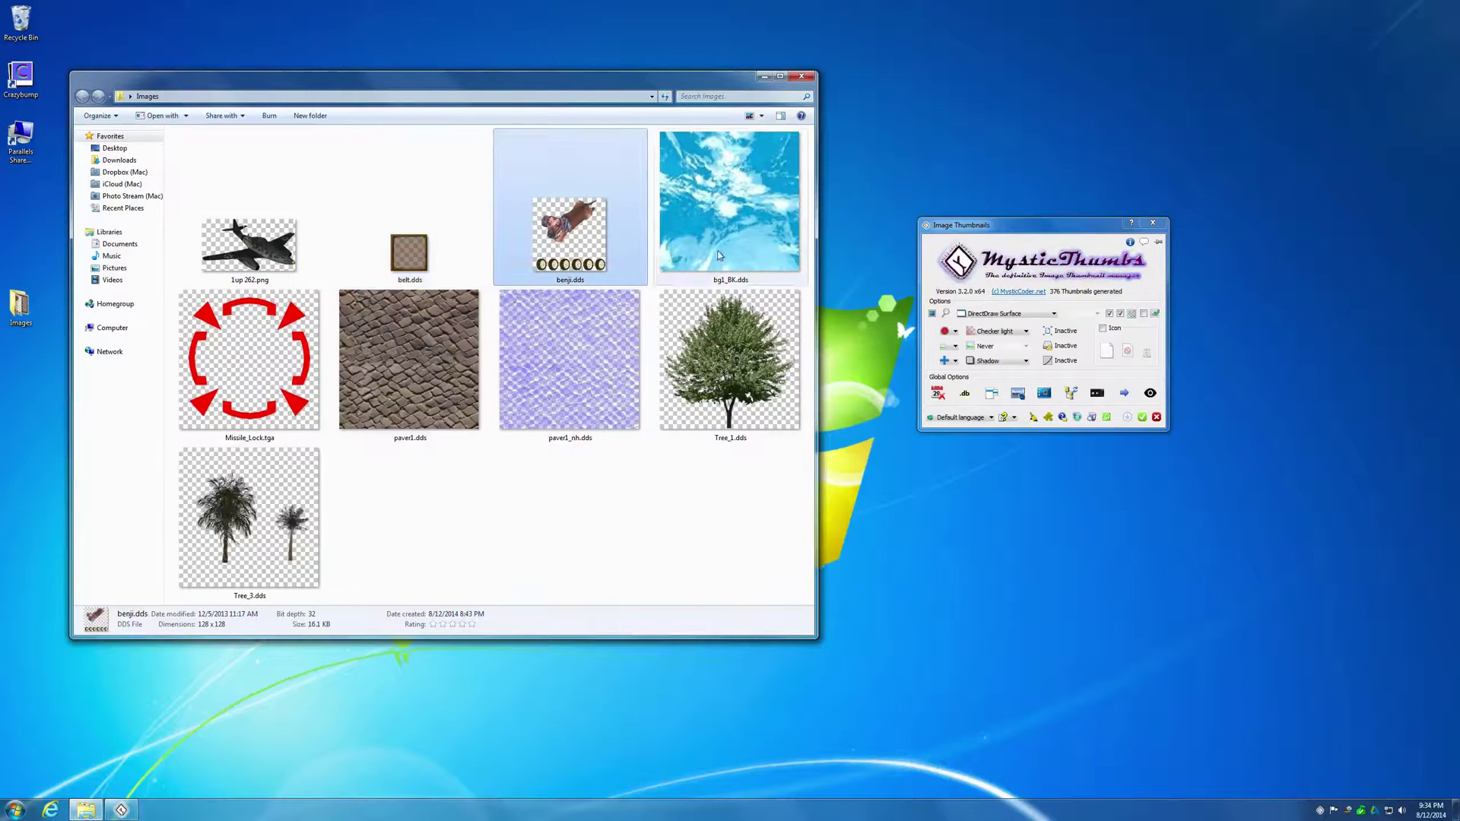
{"action": "left_click", "coordinate": [1027, 314]}
{"action": "left_click", "coordinate": [1019, 317]}
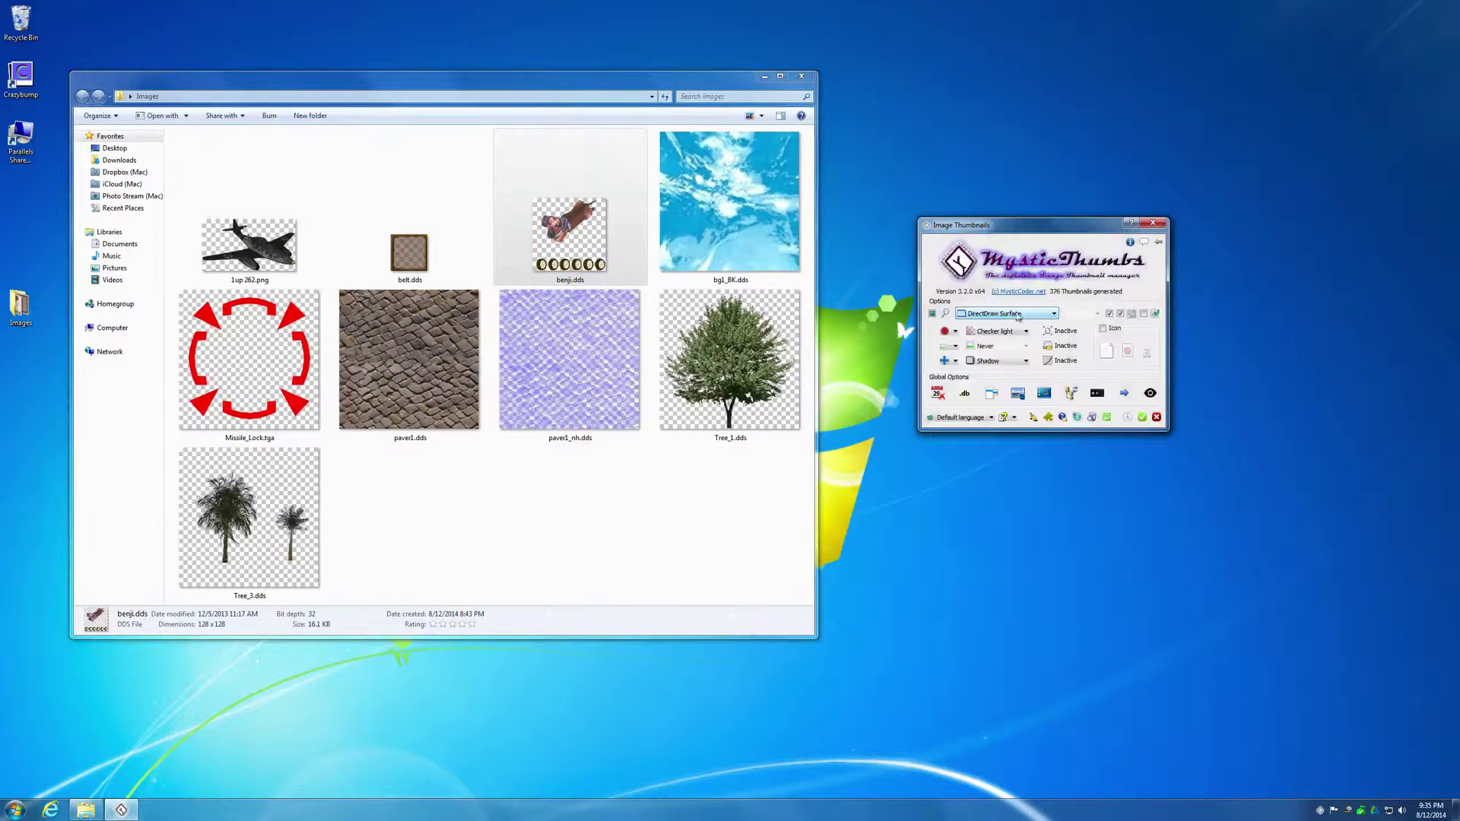
{"action": "left_click", "coordinate": [955, 347]}
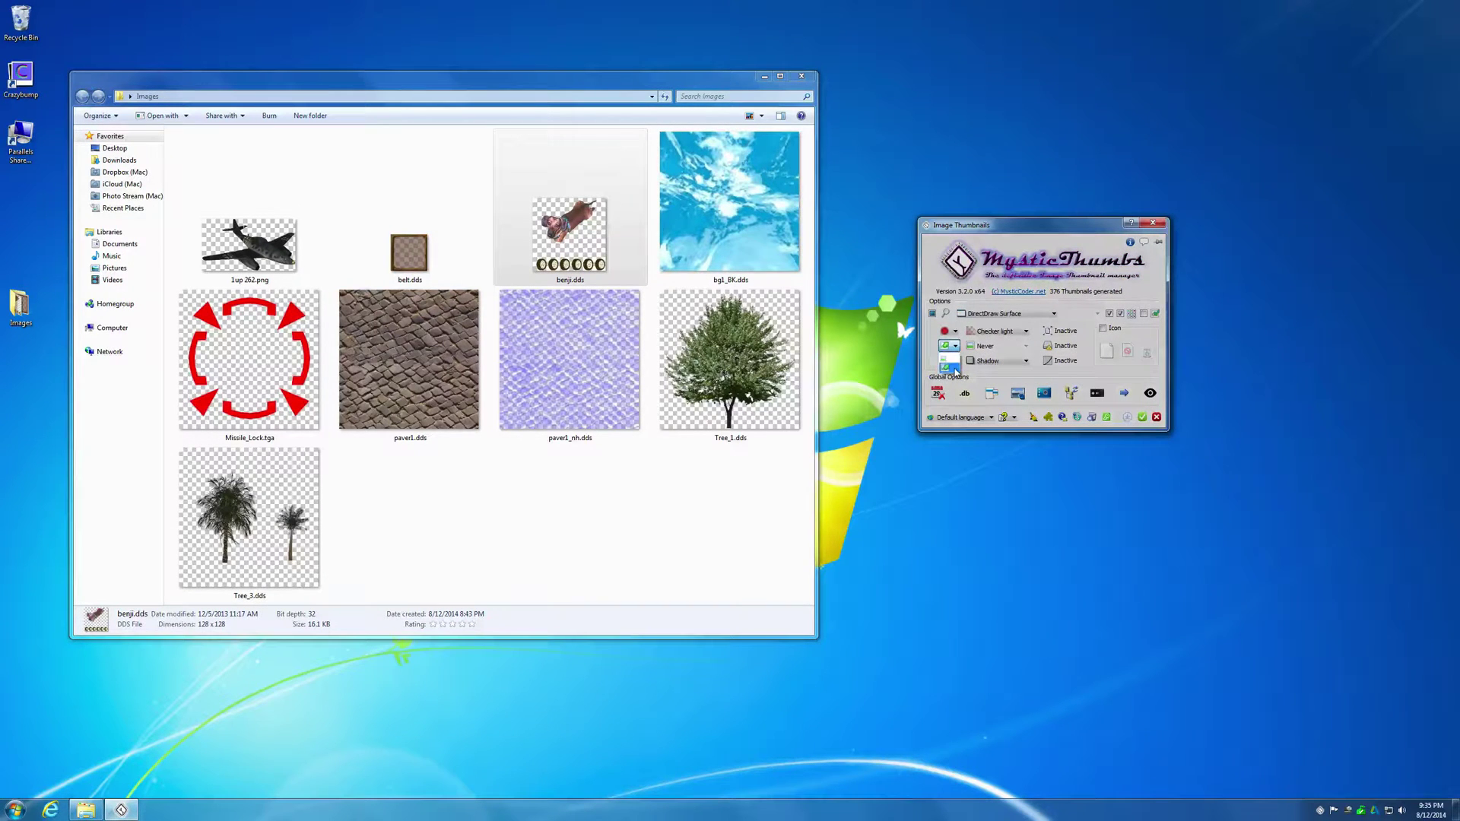
{"action": "left_click", "coordinate": [953, 369]}
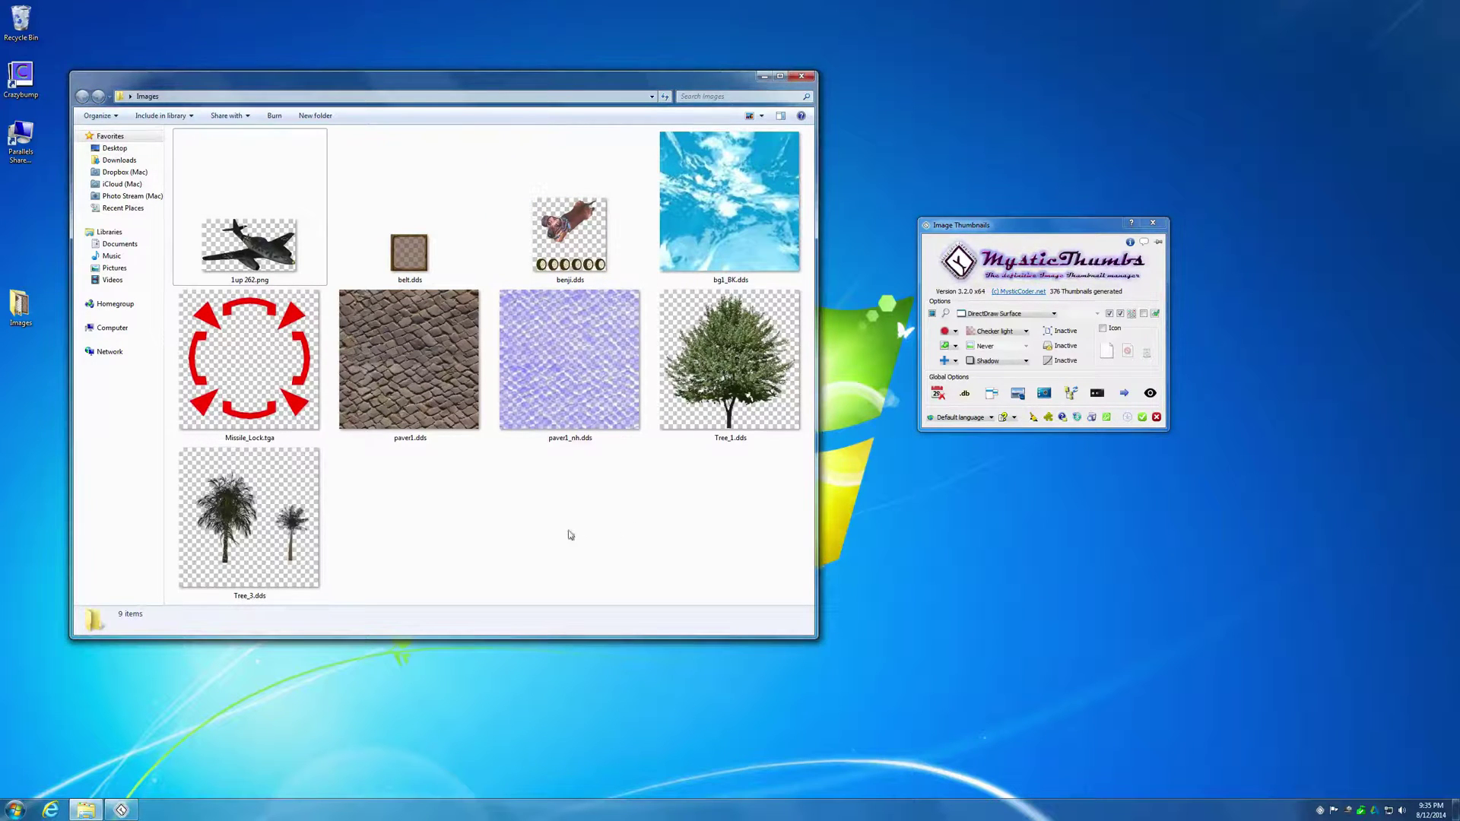
- Select belt.dds with benji.dds, briefly select paver1_nh.dds, then reselect belt.dds
{"action": "left_click", "coordinate": [409, 250]}
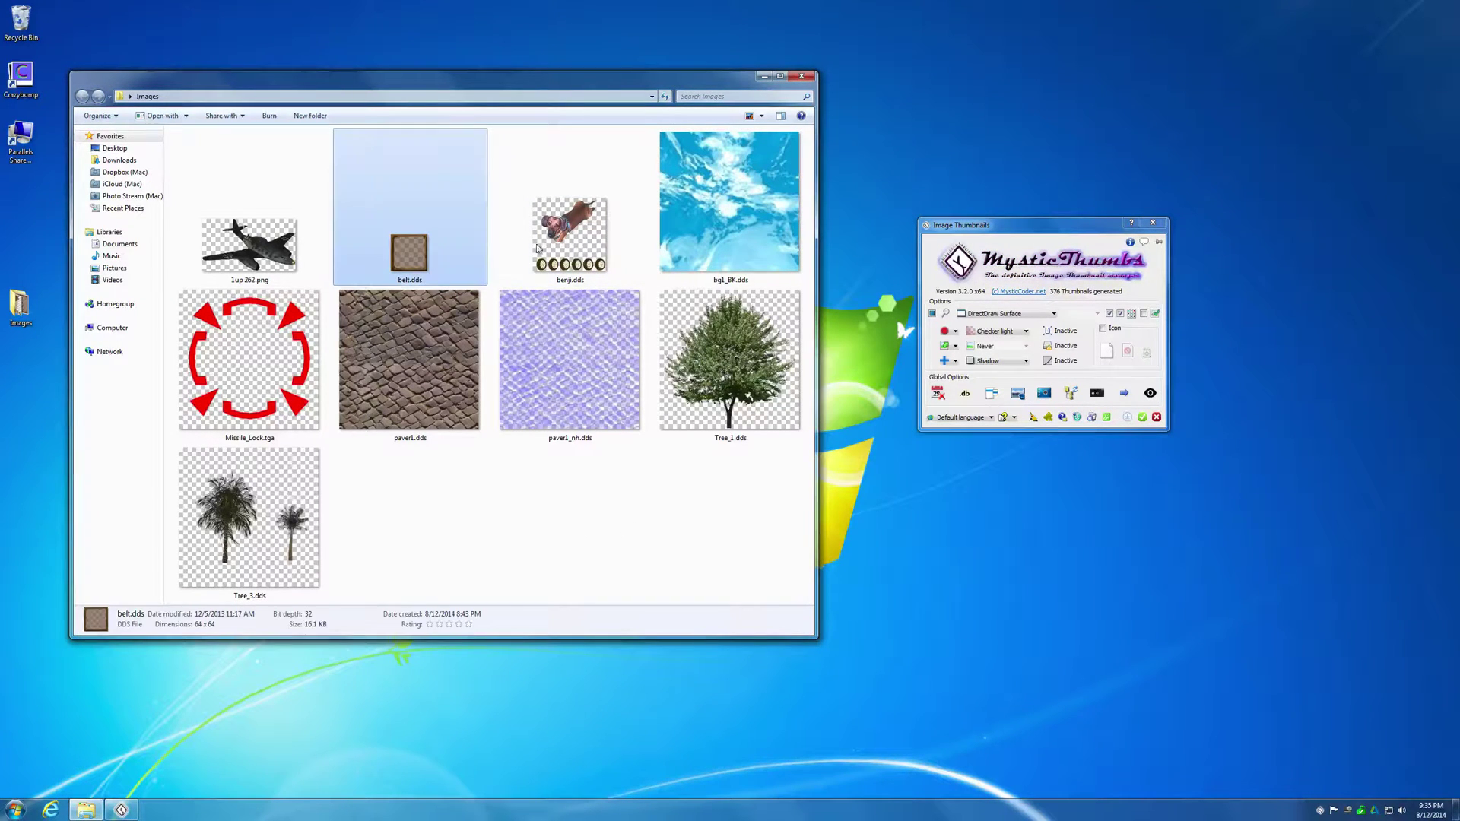
{"action": "left_click", "coordinate": [570, 236], "text": "ctrl"}
{"action": "right_click", "coordinate": [566, 245]}
{"action": "key", "text": "Escape"}
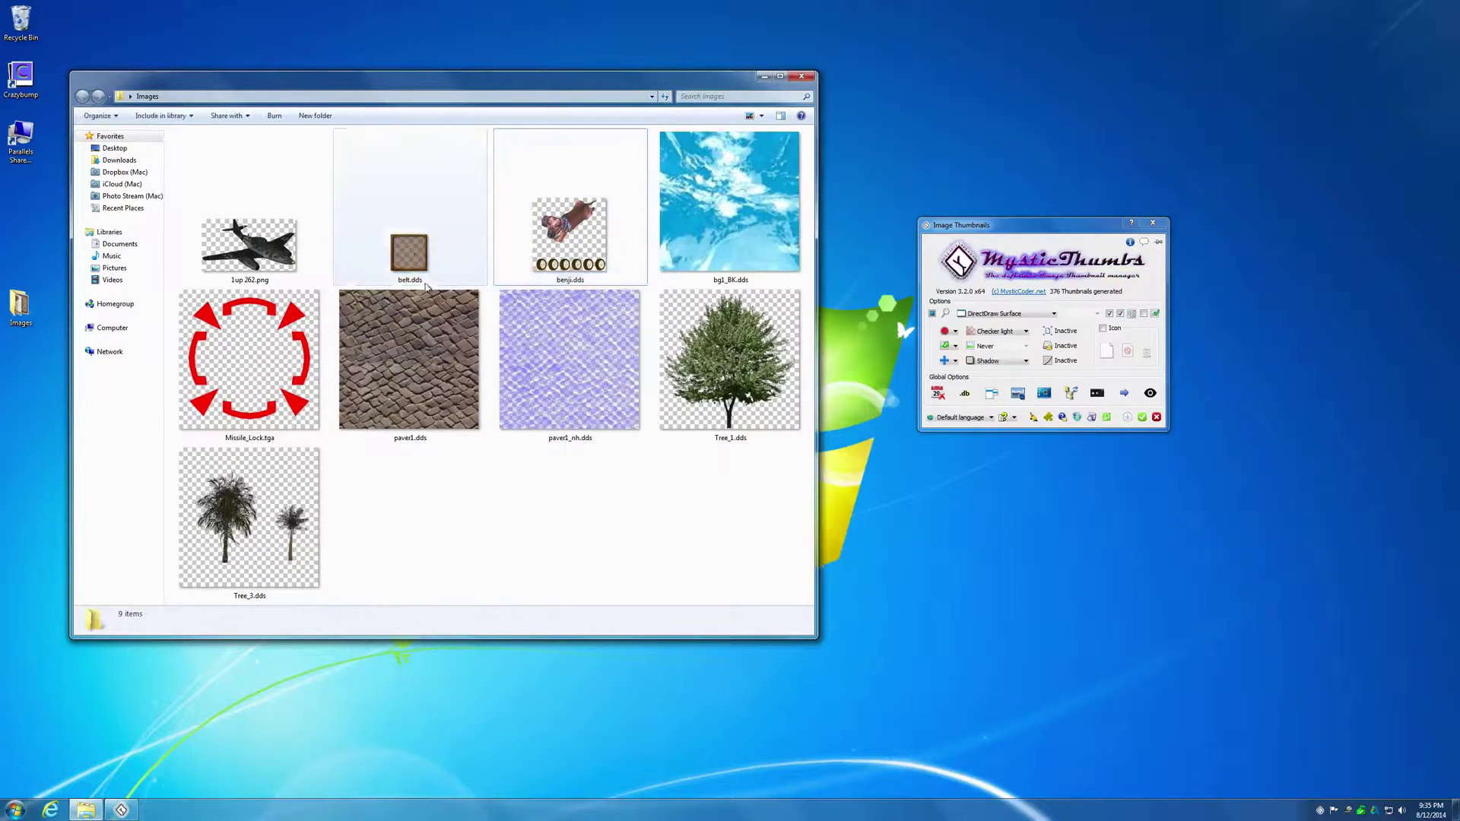
{"action": "left_click", "coordinate": [625, 384]}
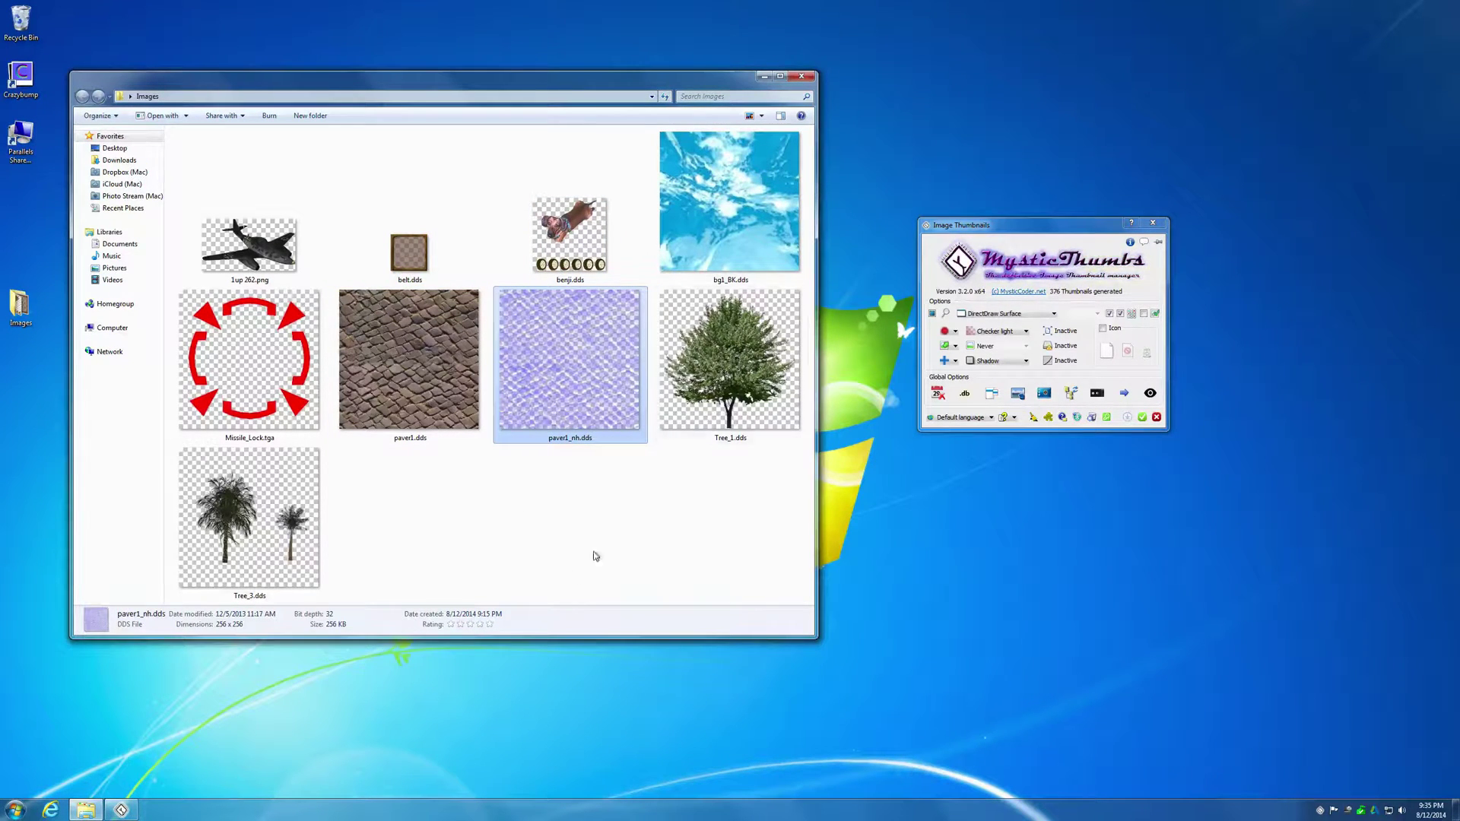
{"action": "left_click", "coordinate": [576, 563]}
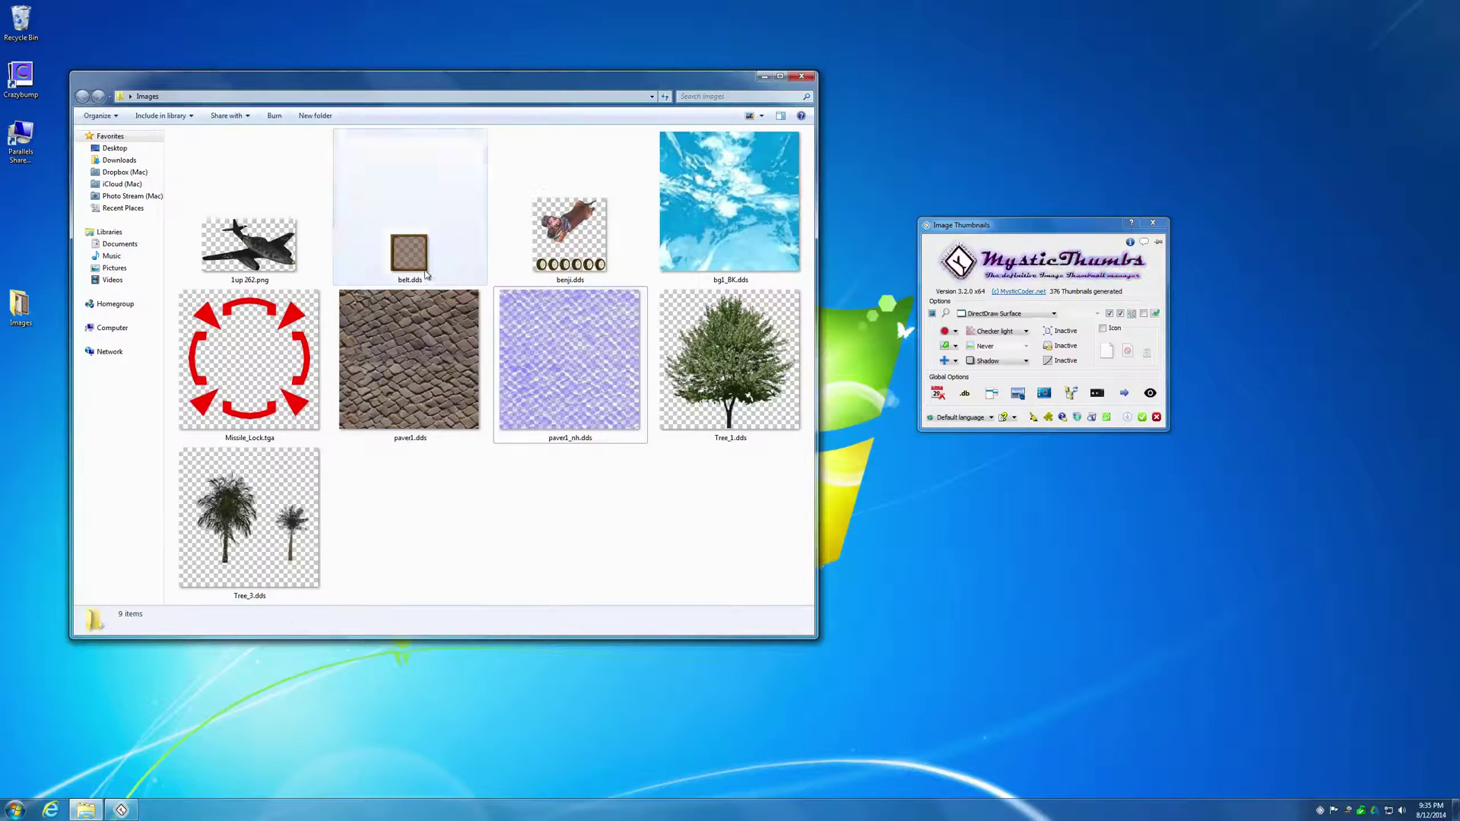
{"action": "left_click", "coordinate": [409, 236]}
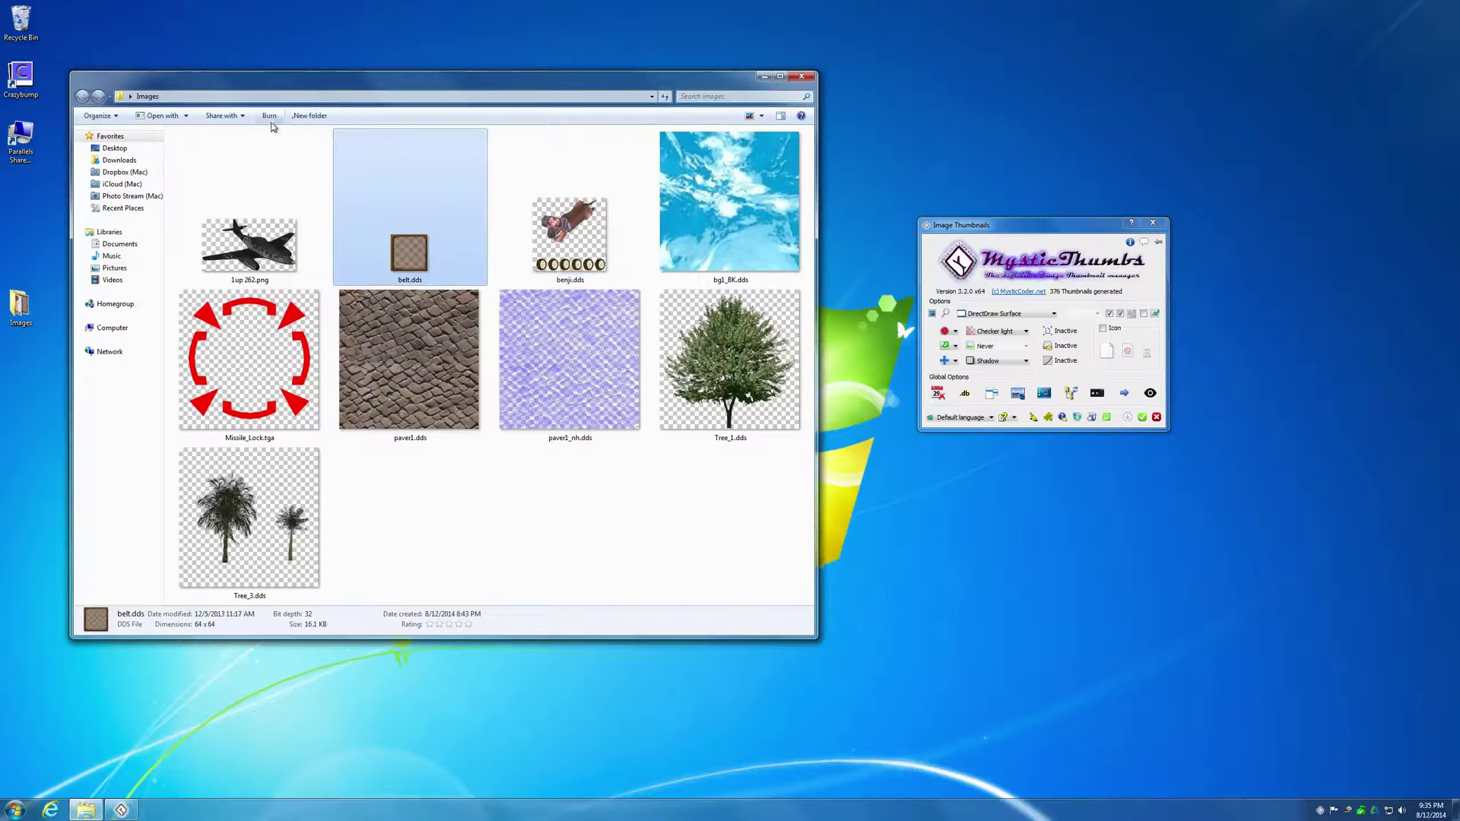
- Add benji.dds to belt.dds and refresh both selected thumbnails
{"action": "left_click", "coordinate": [523, 257], "text": "ctrl"}
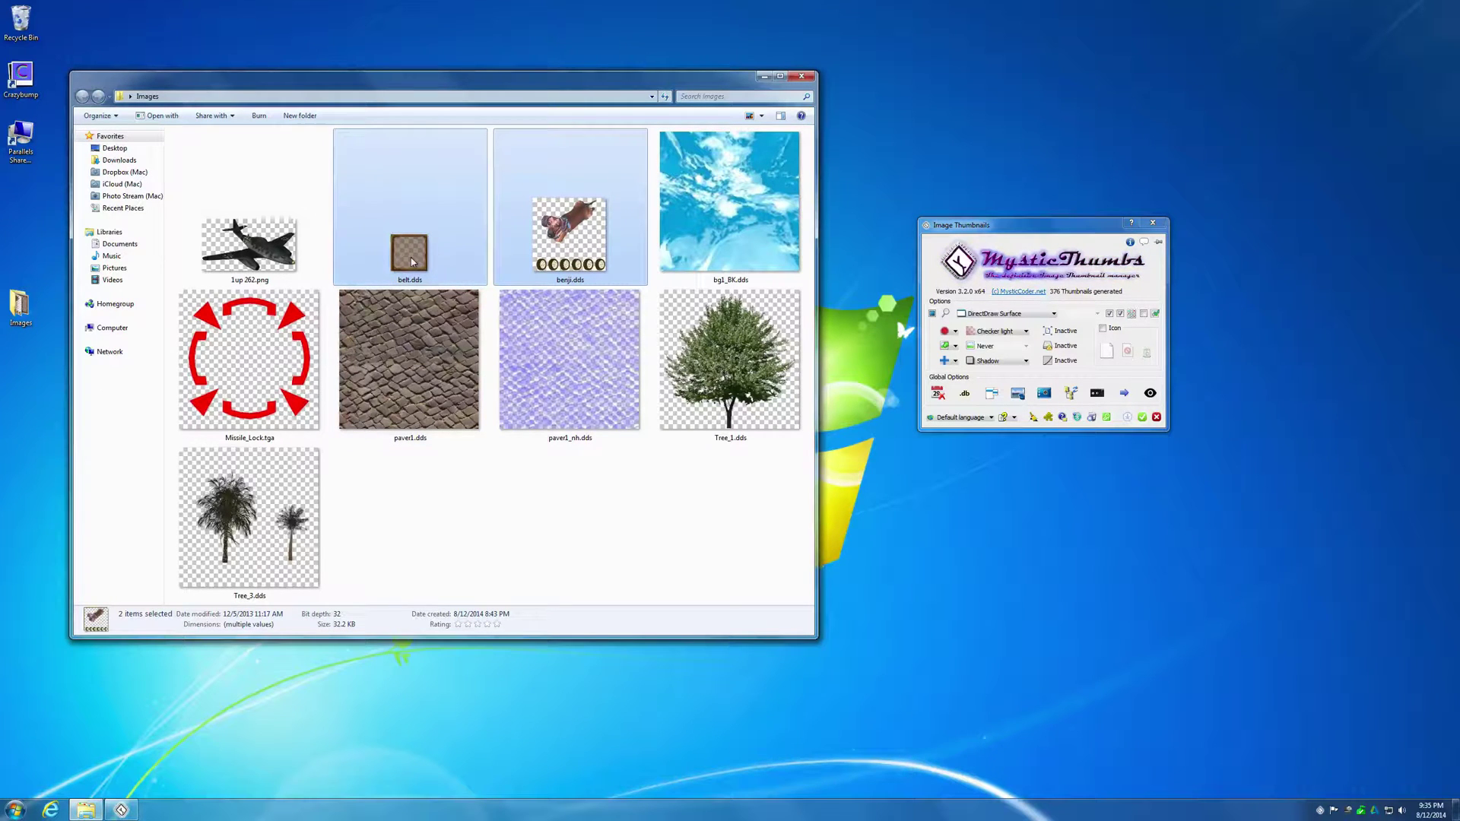
{"action": "right_click", "coordinate": [425, 255]}
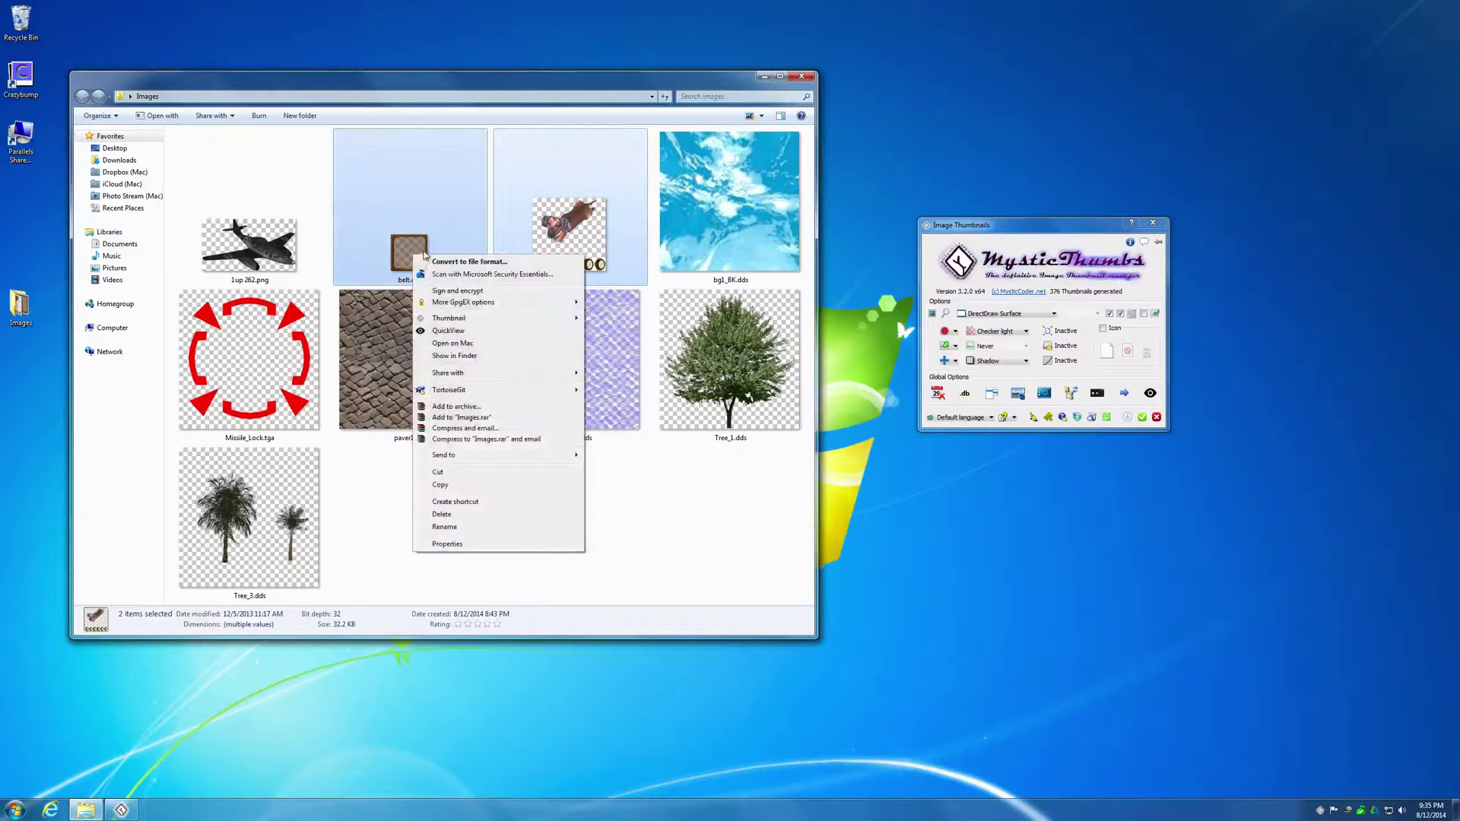
{"action": "mouse_move", "coordinate": [462, 317]}
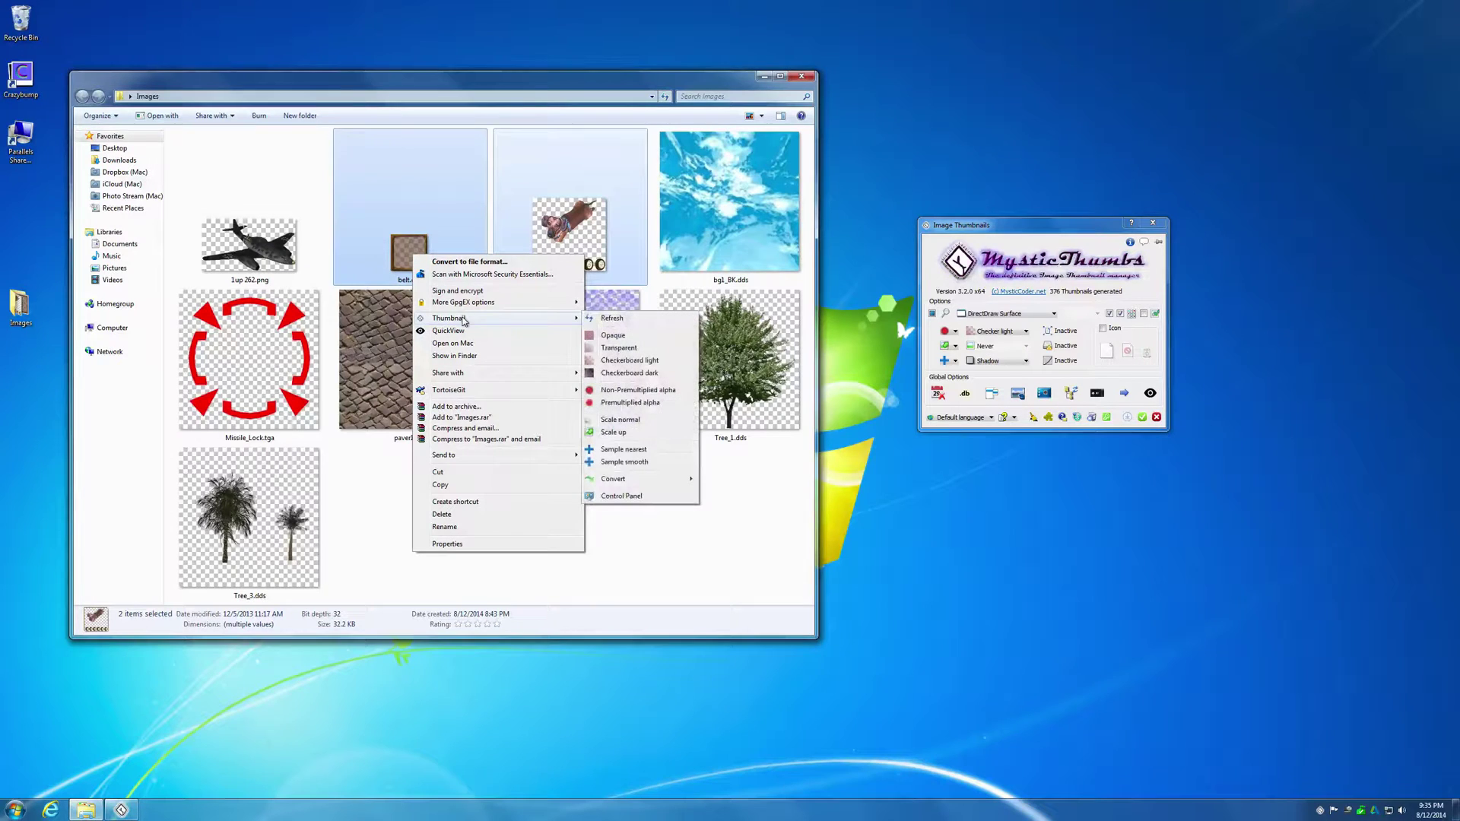
{"action": "left_click", "coordinate": [636, 320]}
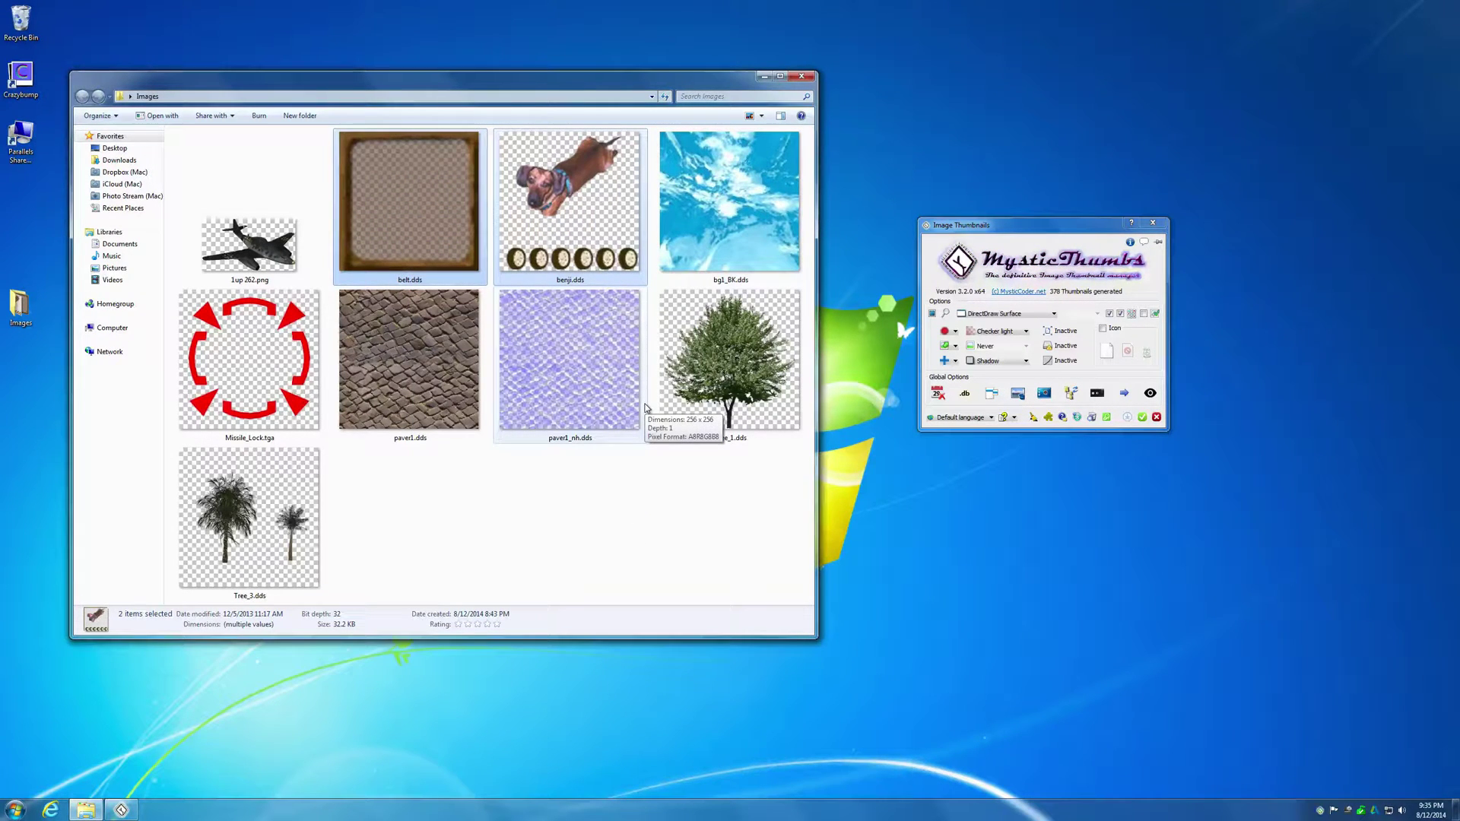
{"action": "left_click", "coordinate": [593, 497]}
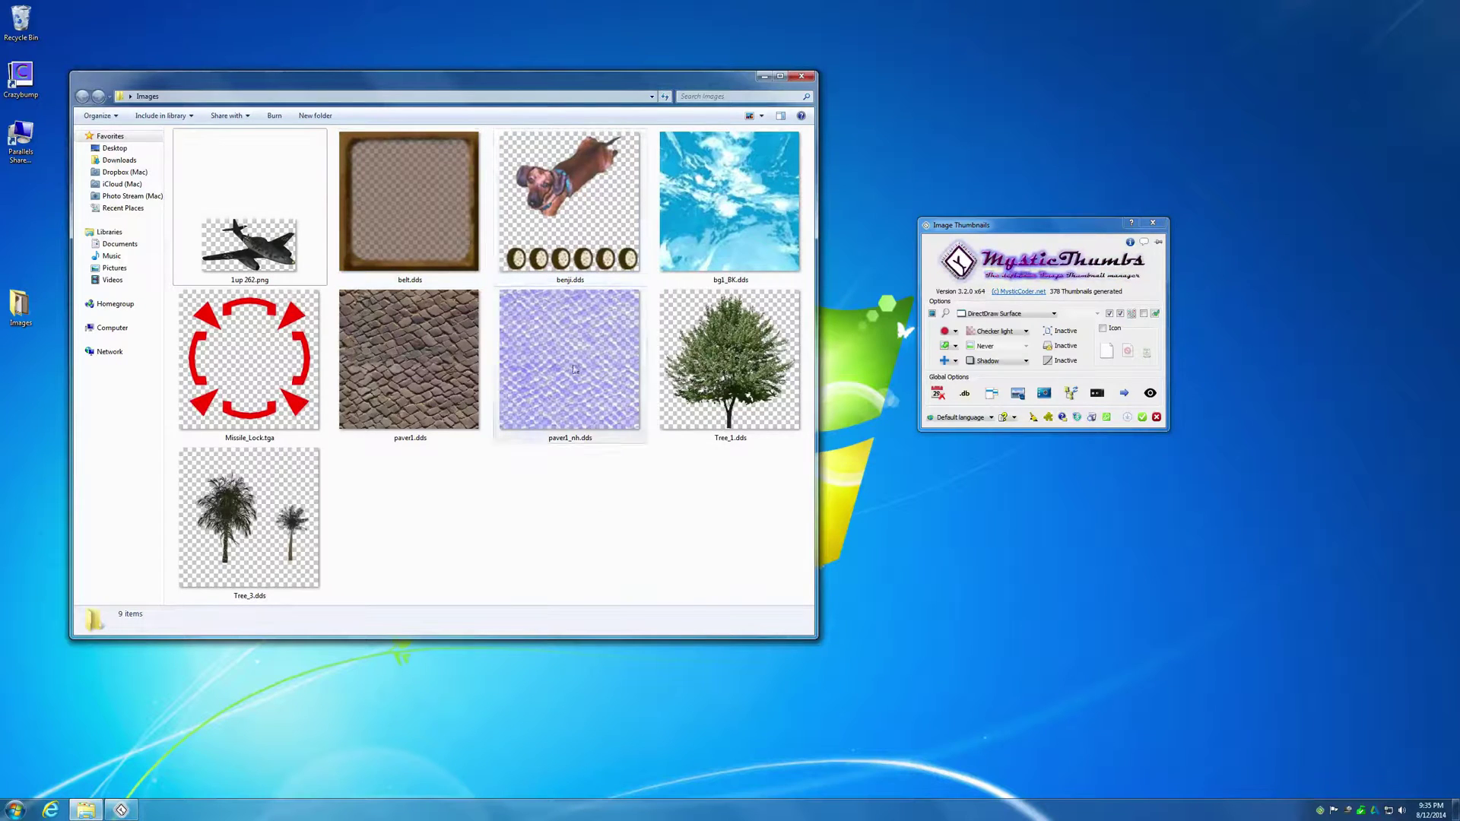
- Refresh all thumbnails in the Images folder from the background menu
{"action": "right_click", "coordinate": [608, 522]}
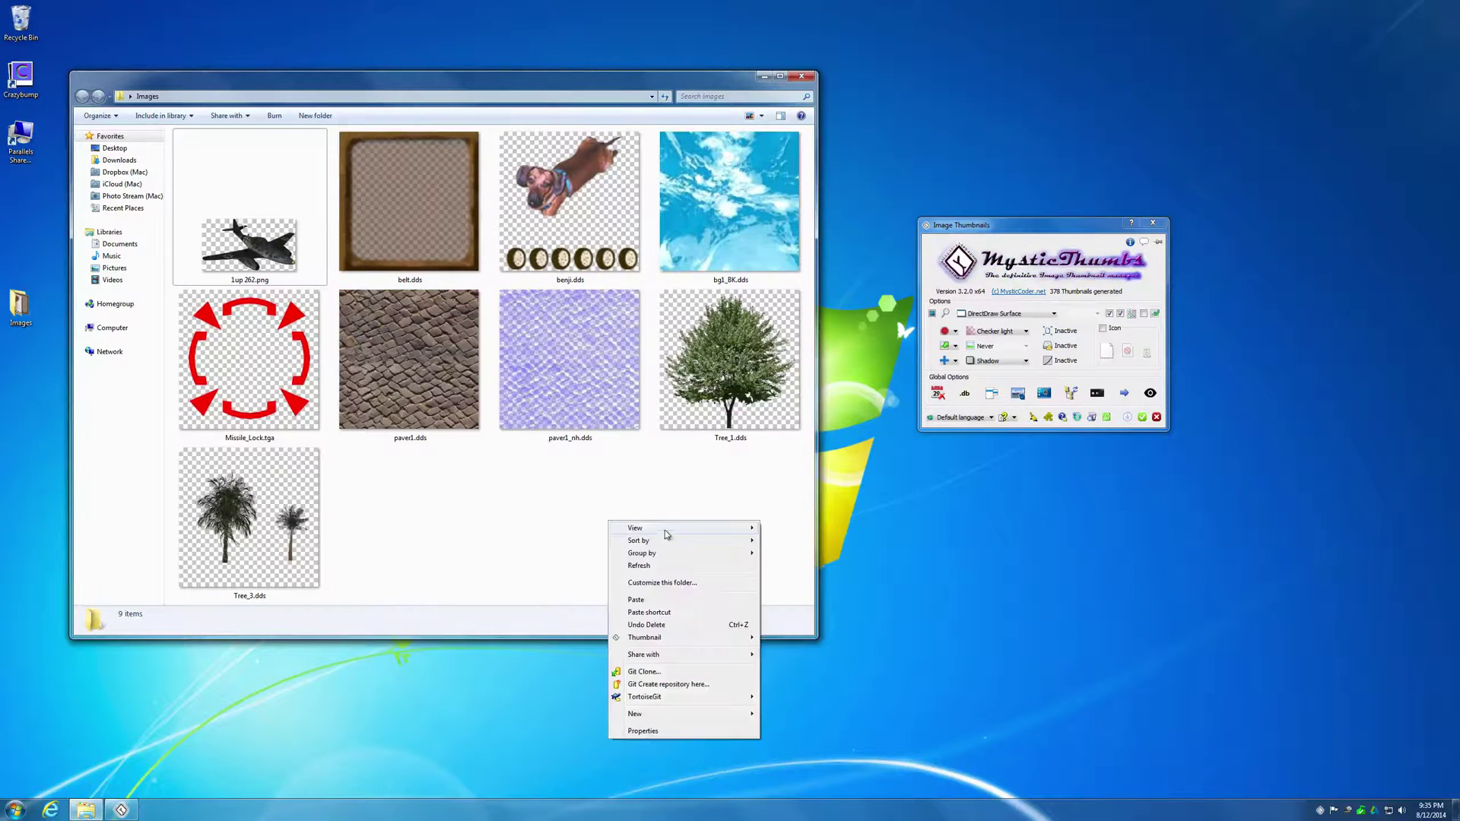
{"action": "mouse_move", "coordinate": [668, 640]}
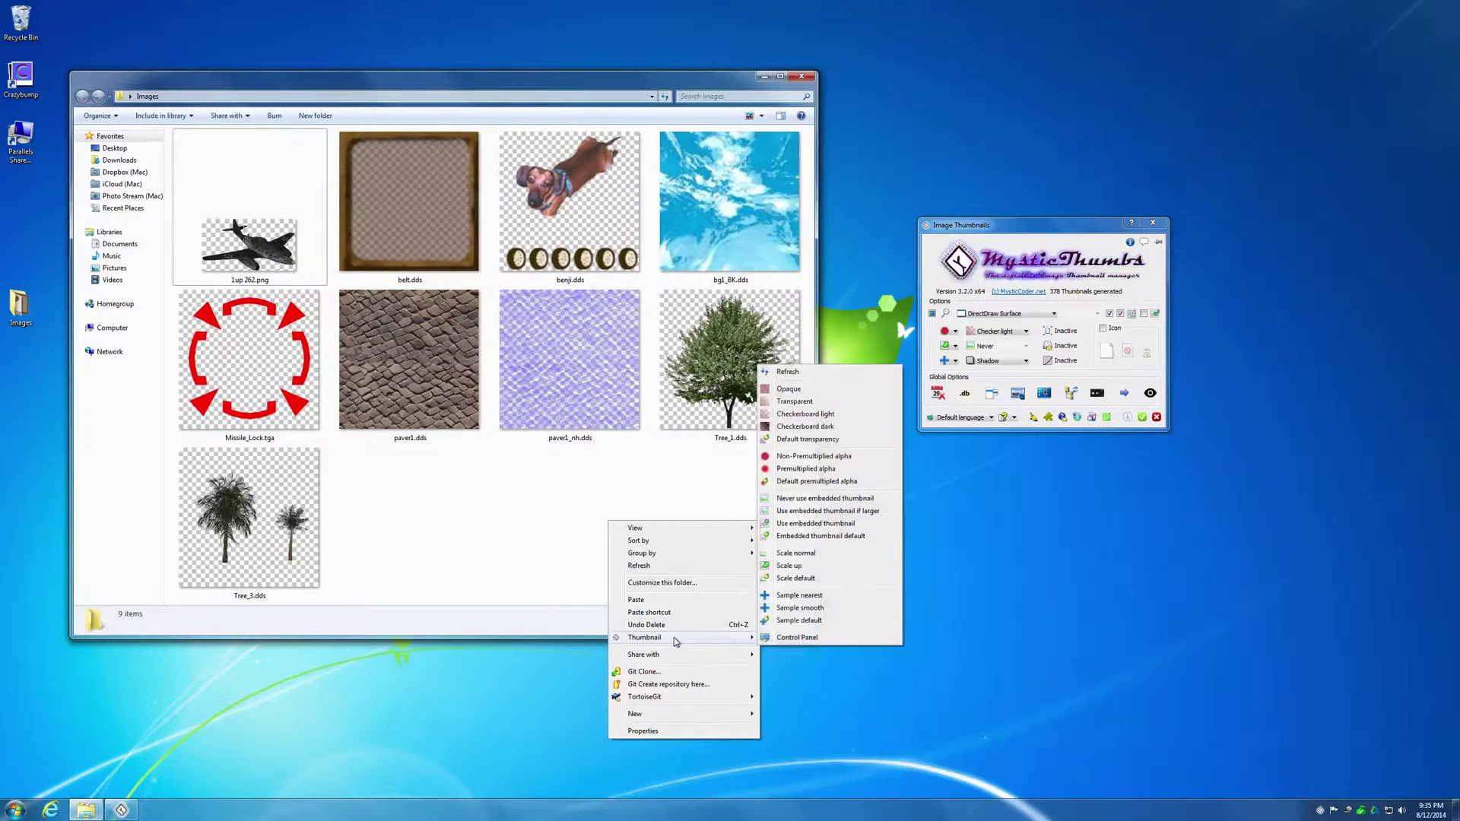
{"action": "left_click", "coordinate": [818, 376]}
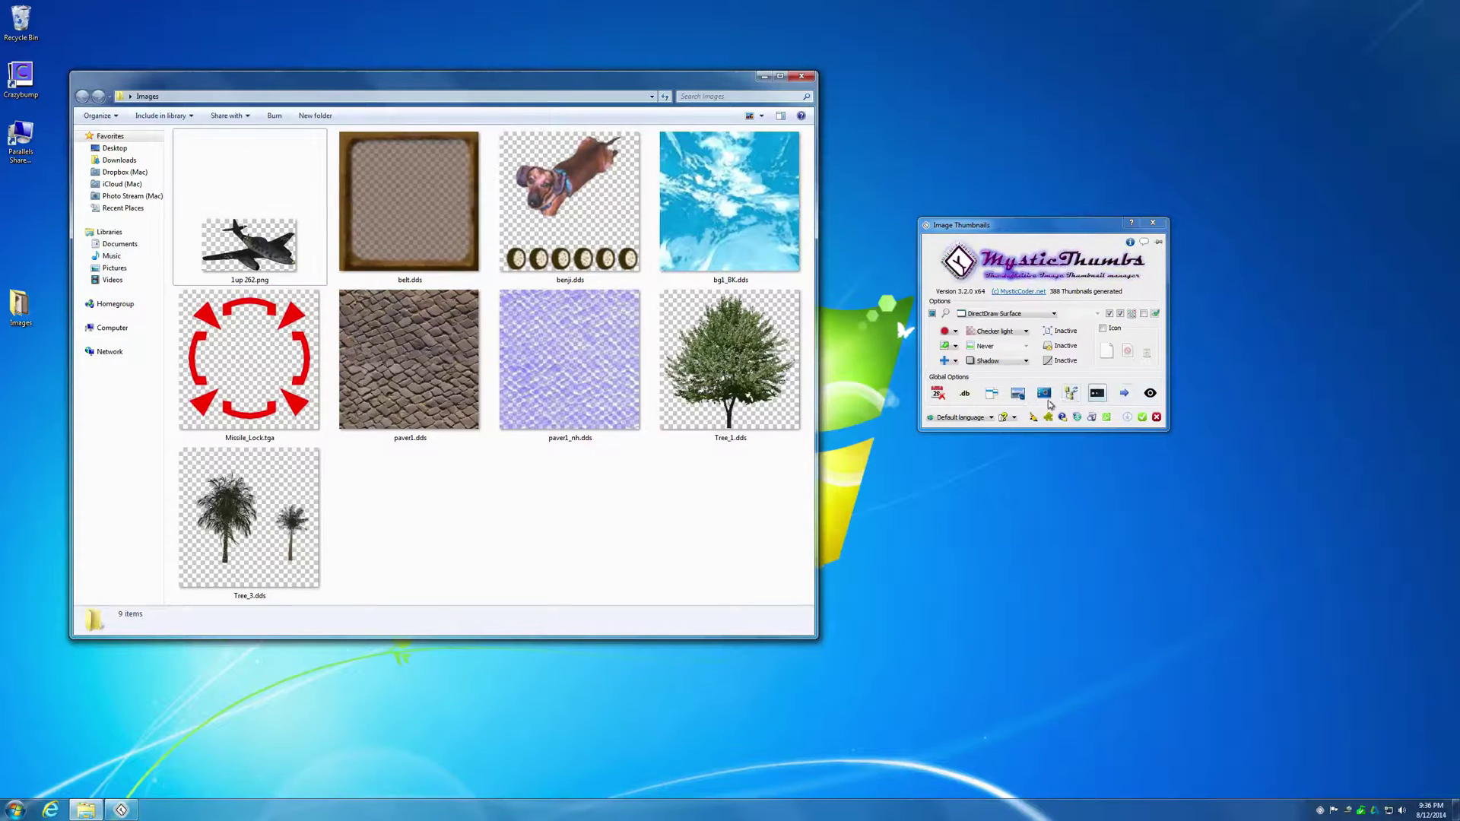
{"action": "left_click", "coordinate": [938, 396]}
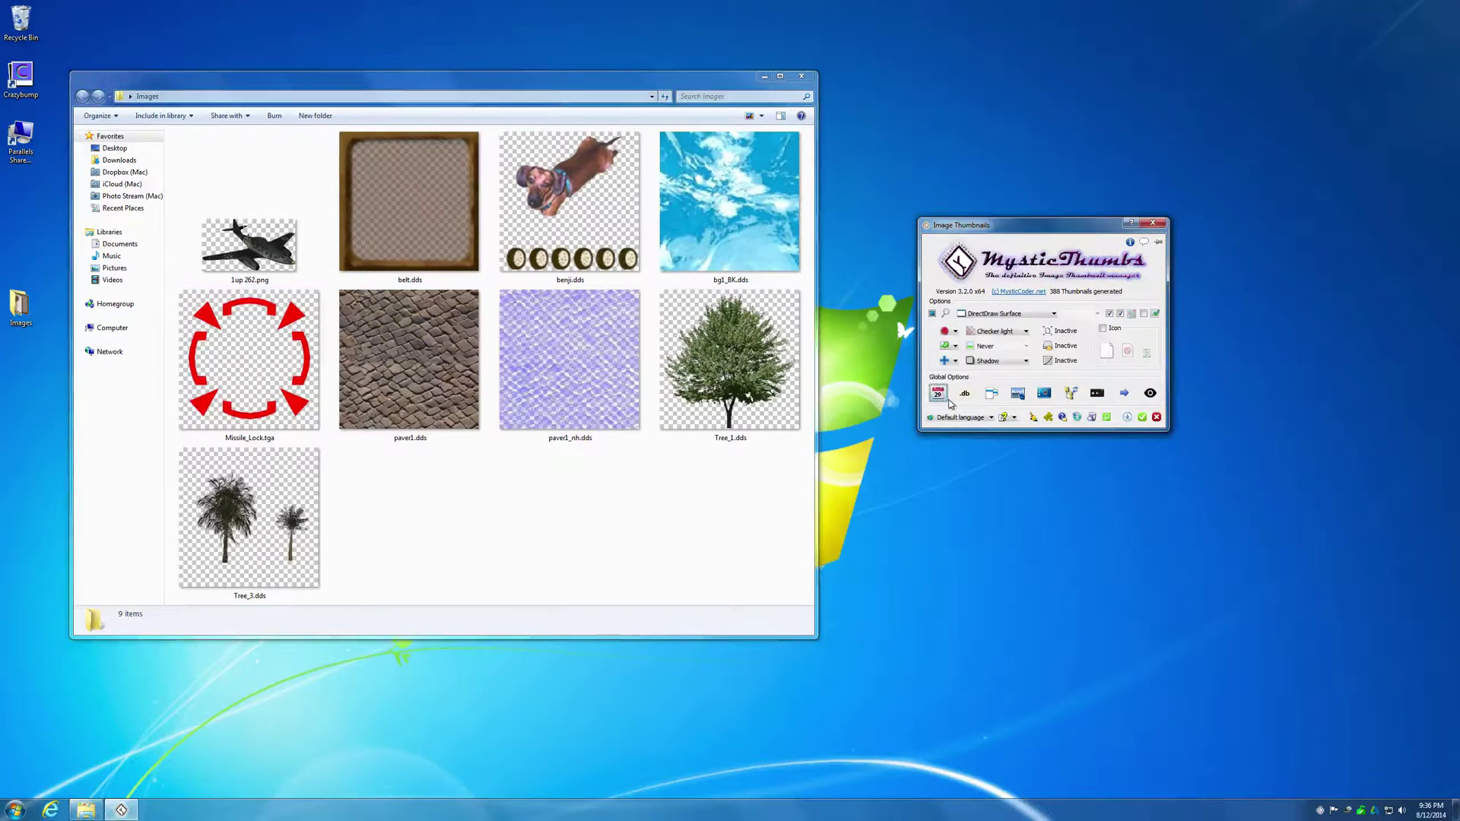
{"action": "left_click", "coordinate": [991, 394]}
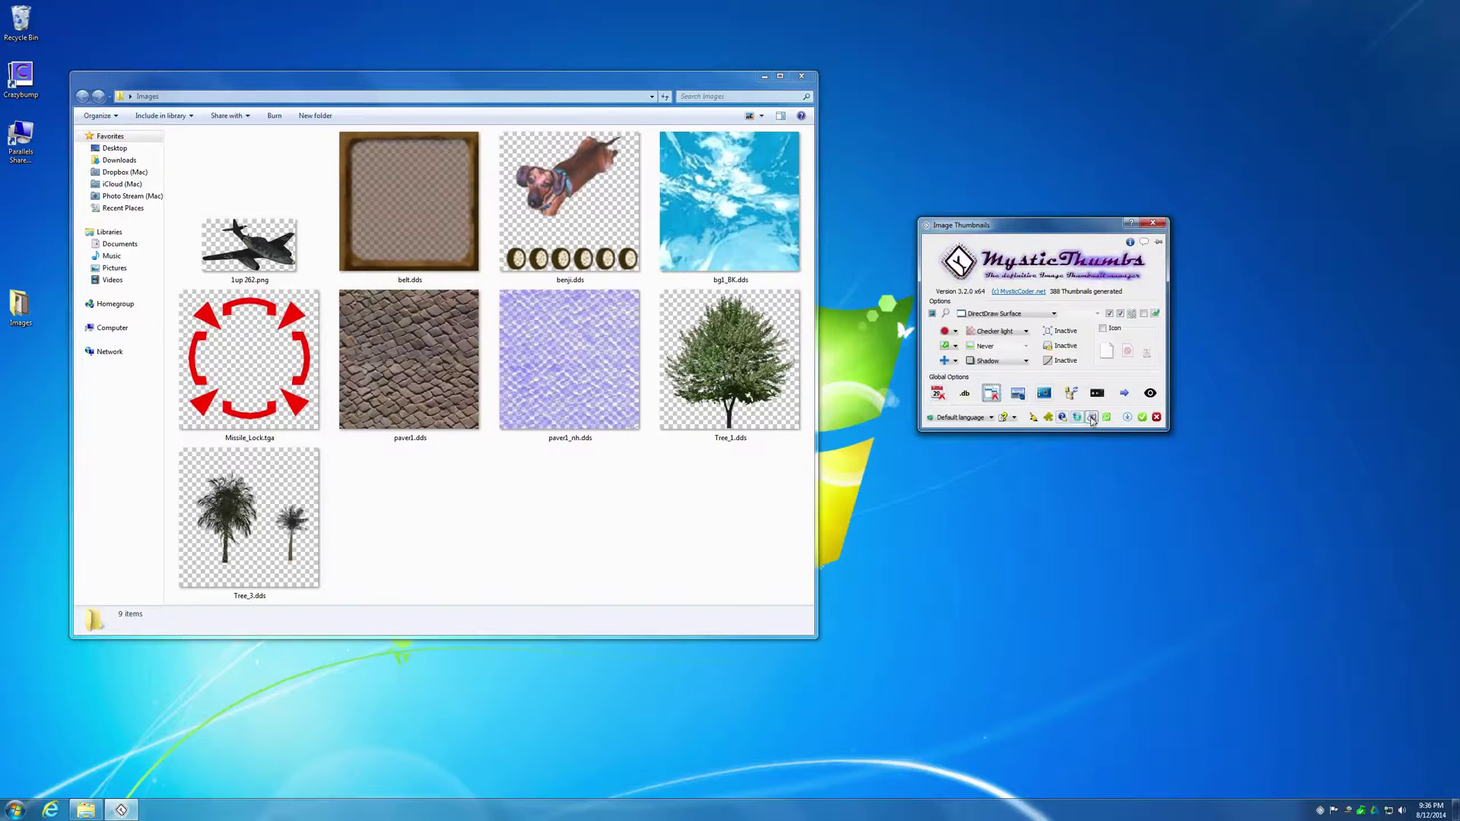
{"action": "left_click", "coordinate": [542, 514]}
{"action": "right_click", "coordinate": [542, 515]}
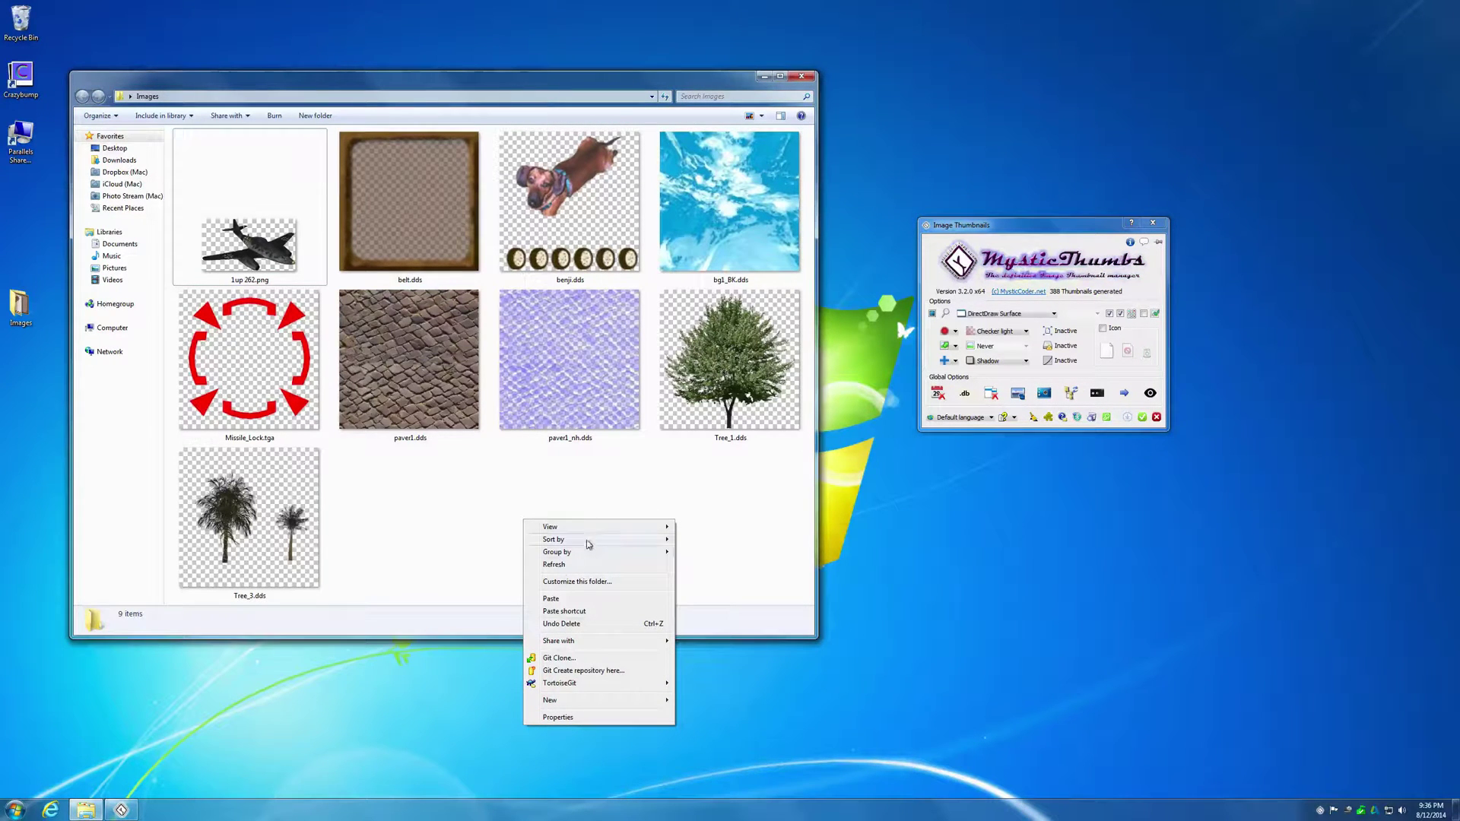
{"action": "right_click", "coordinate": [432, 382]}
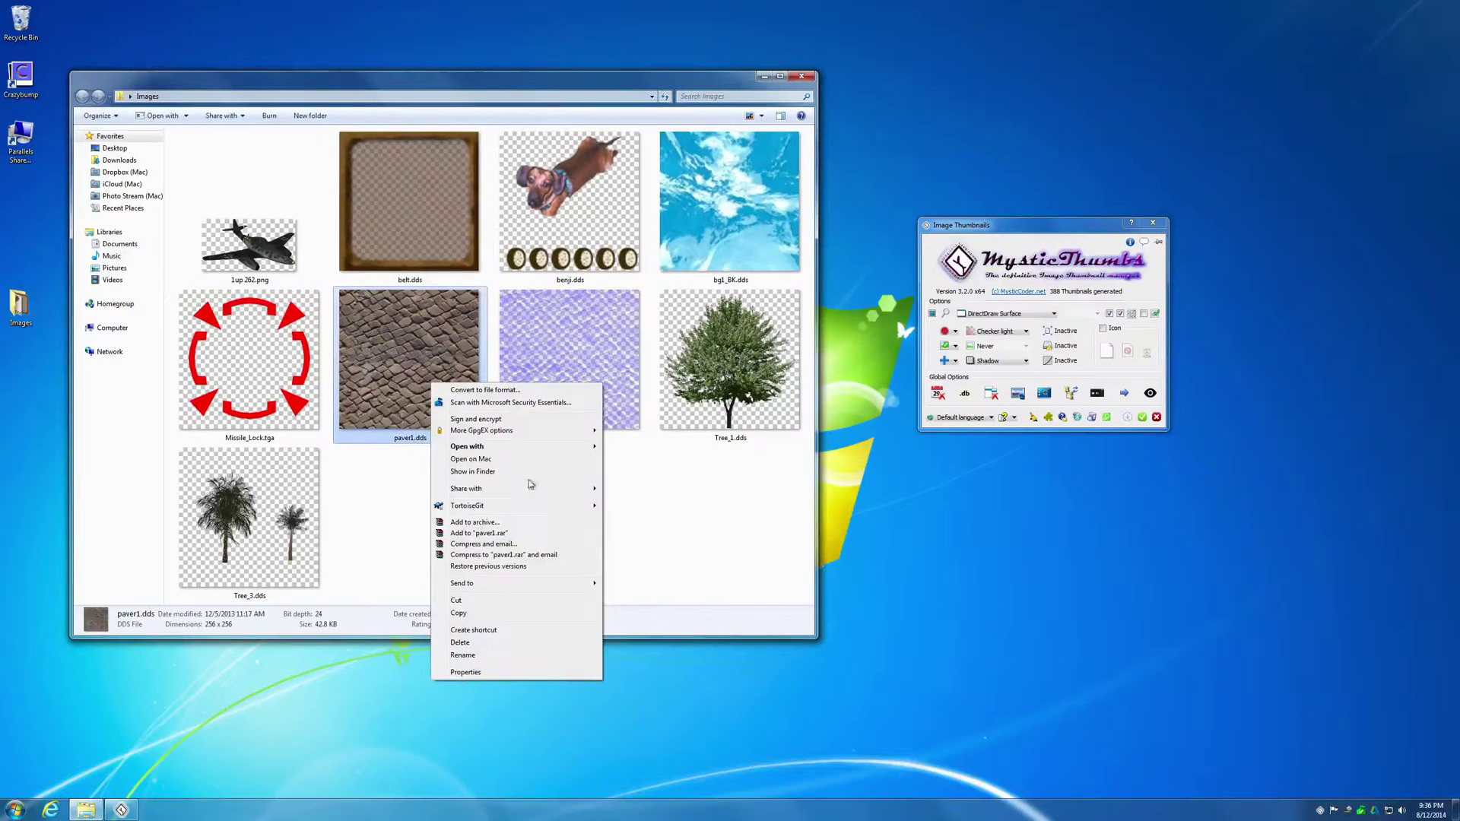
{"action": "left_click", "coordinate": [687, 498]}
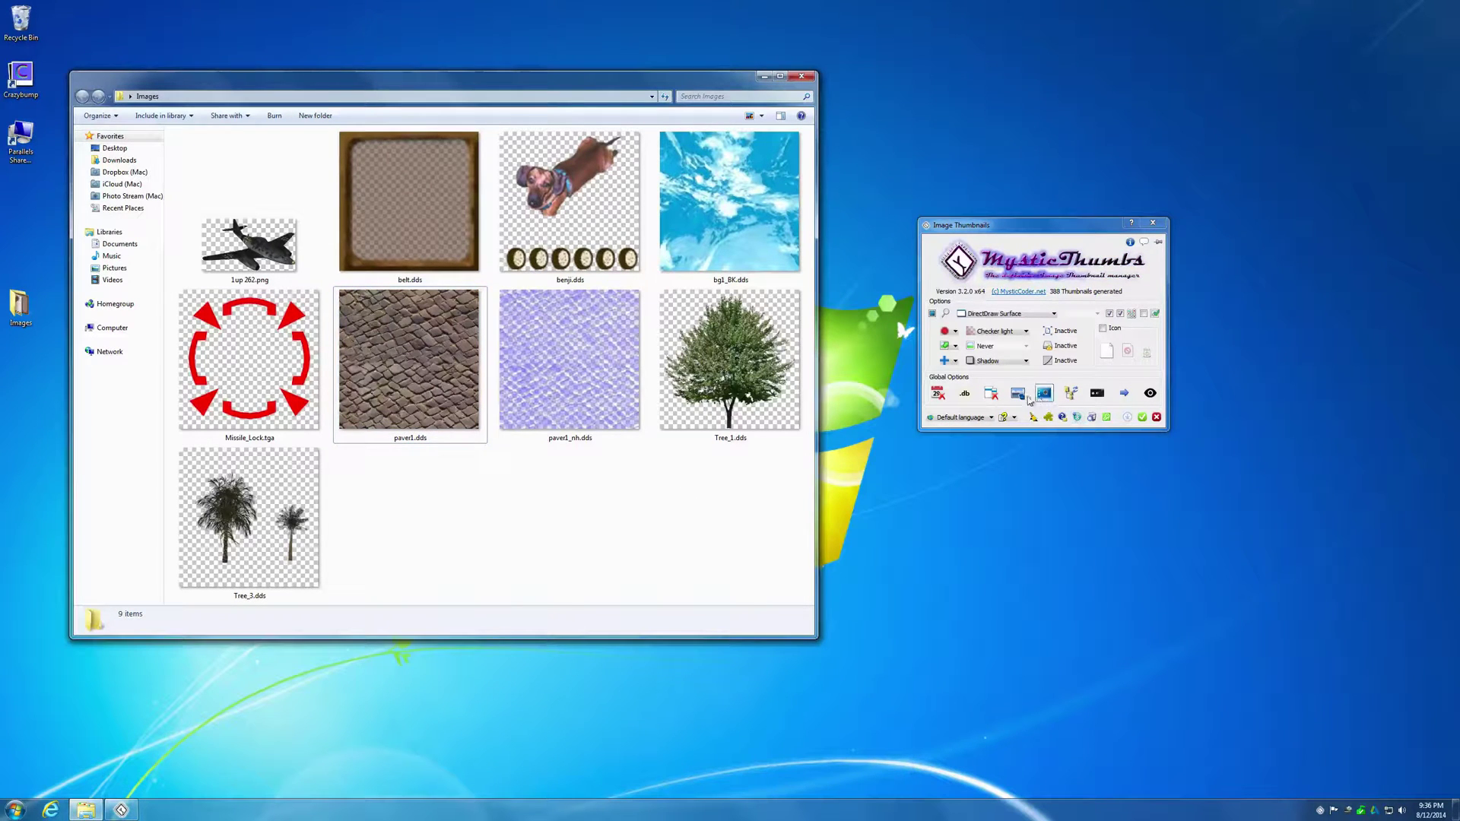
{"action": "left_click", "coordinate": [999, 395]}
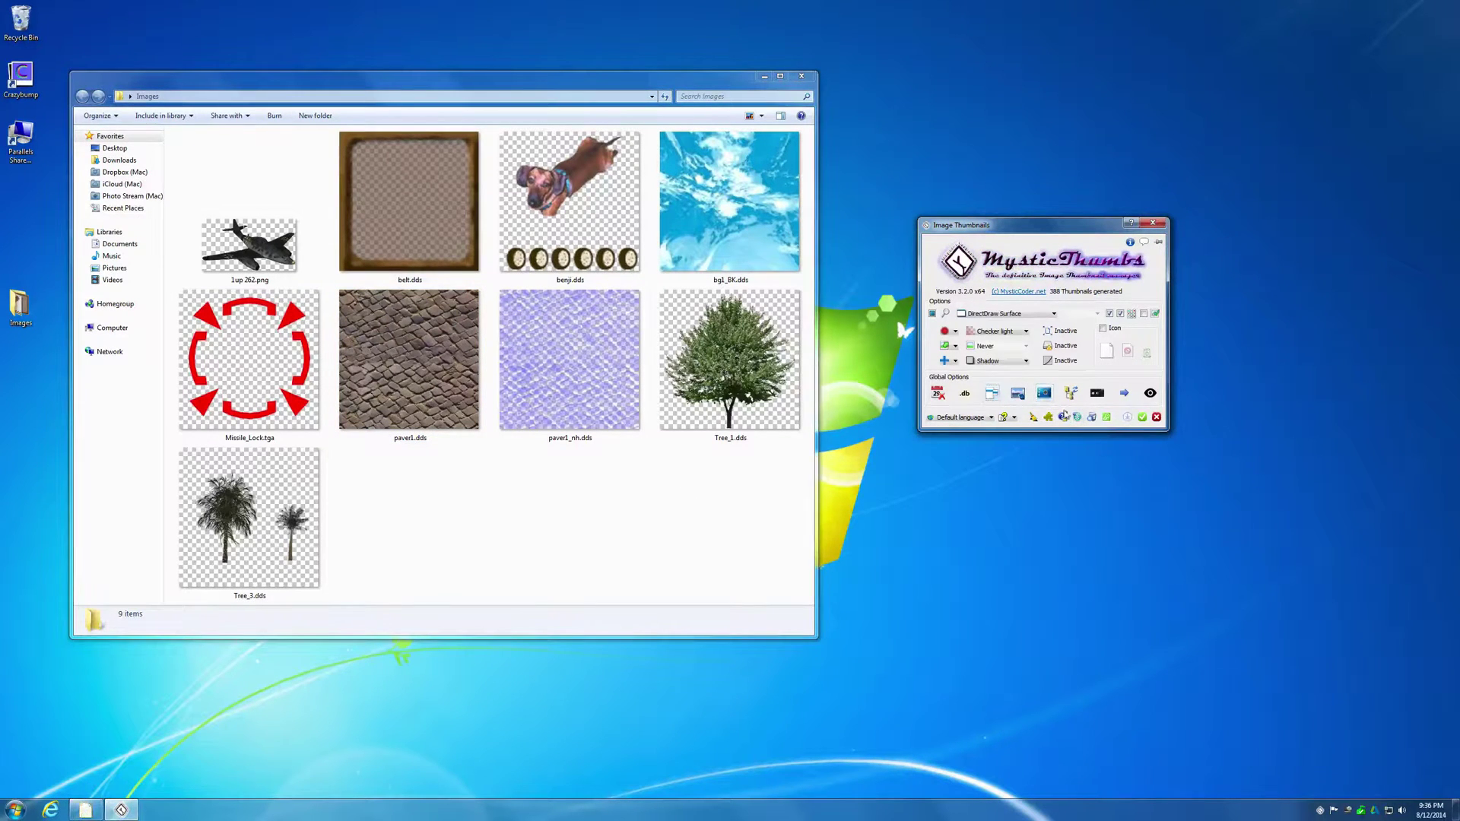
{"action": "left_click", "coordinate": [1020, 394]}
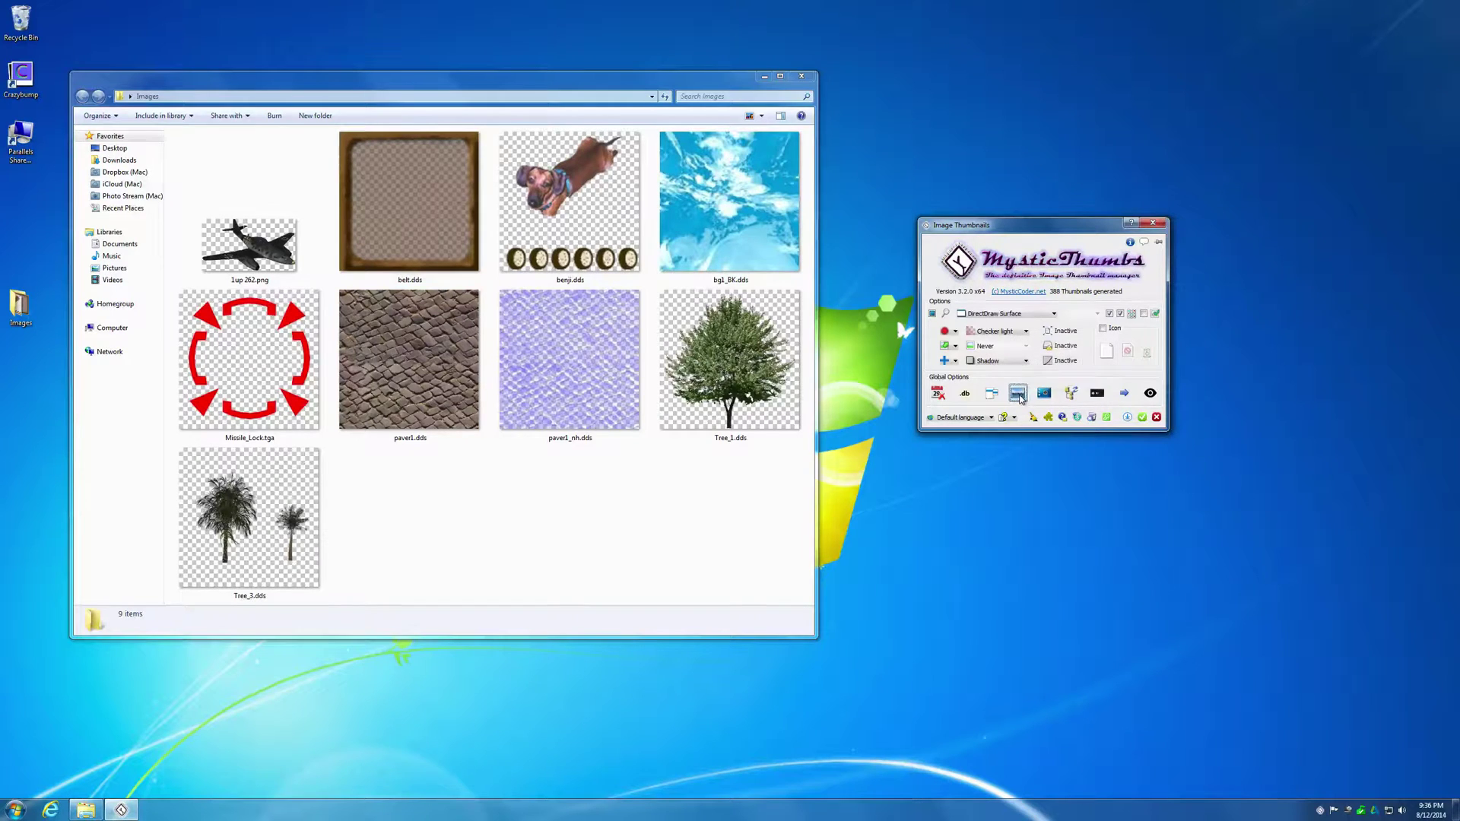
{"action": "left_click", "coordinate": [1019, 394]}
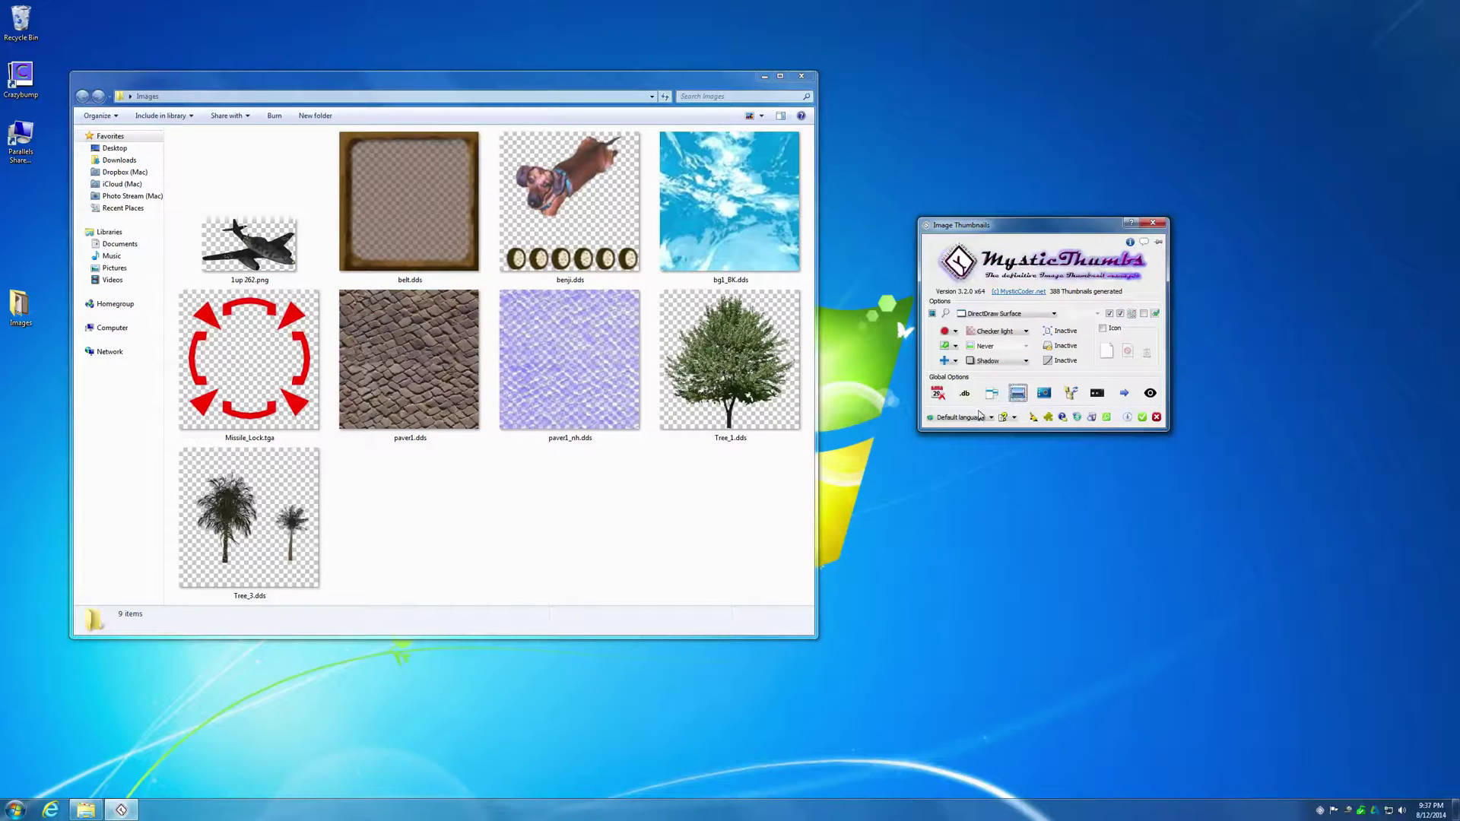
{"action": "left_click", "coordinate": [1021, 400]}
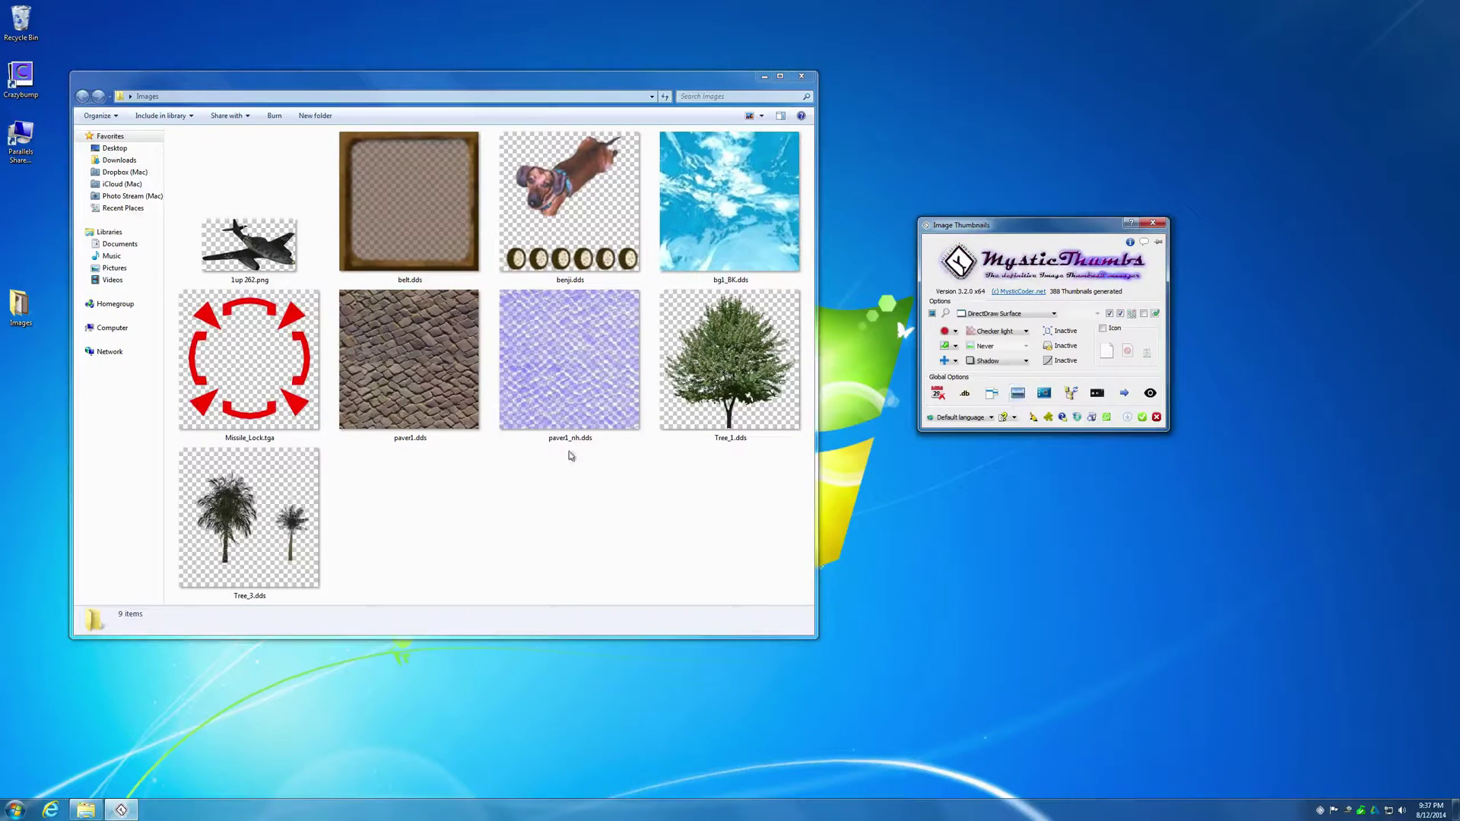
{"action": "left_click", "coordinate": [624, 502]}
{"action": "left_click", "coordinate": [1021, 406]}
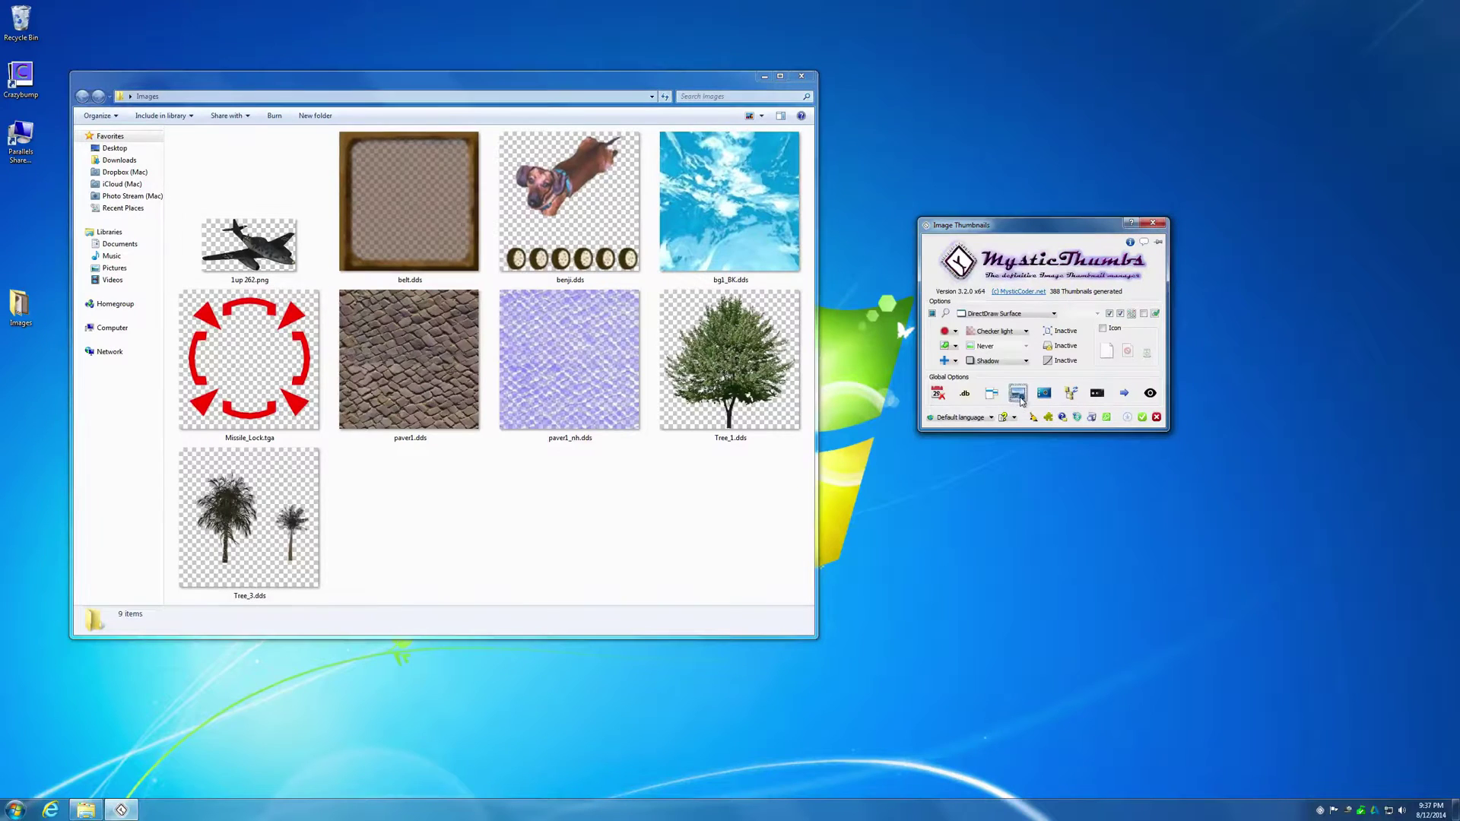
- Toggle context-menu actions in Global Options and enable the QuickView eye button
{"action": "left_click", "coordinate": [1071, 393]}
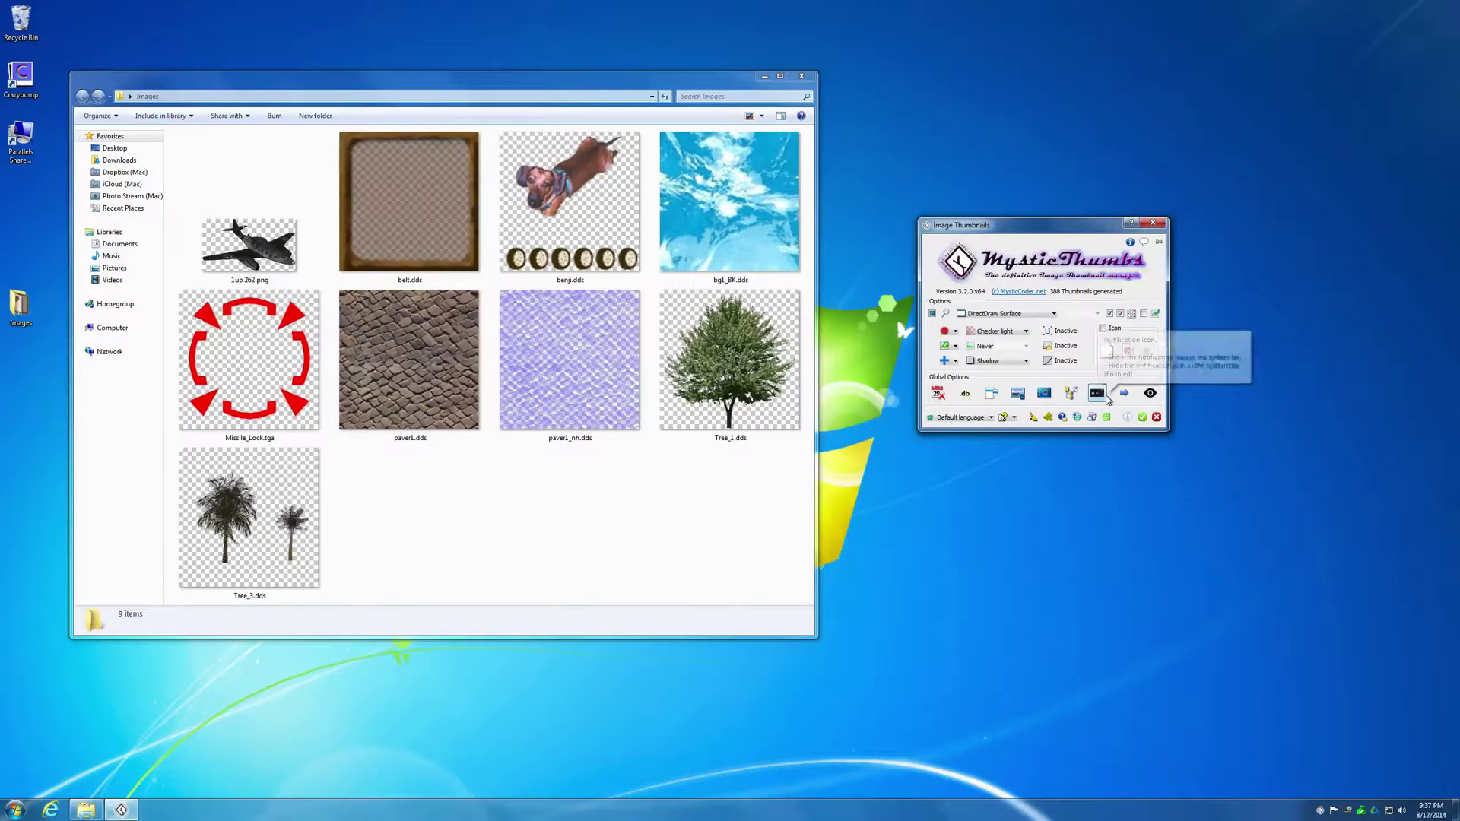
{"action": "left_click", "coordinate": [1151, 394]}
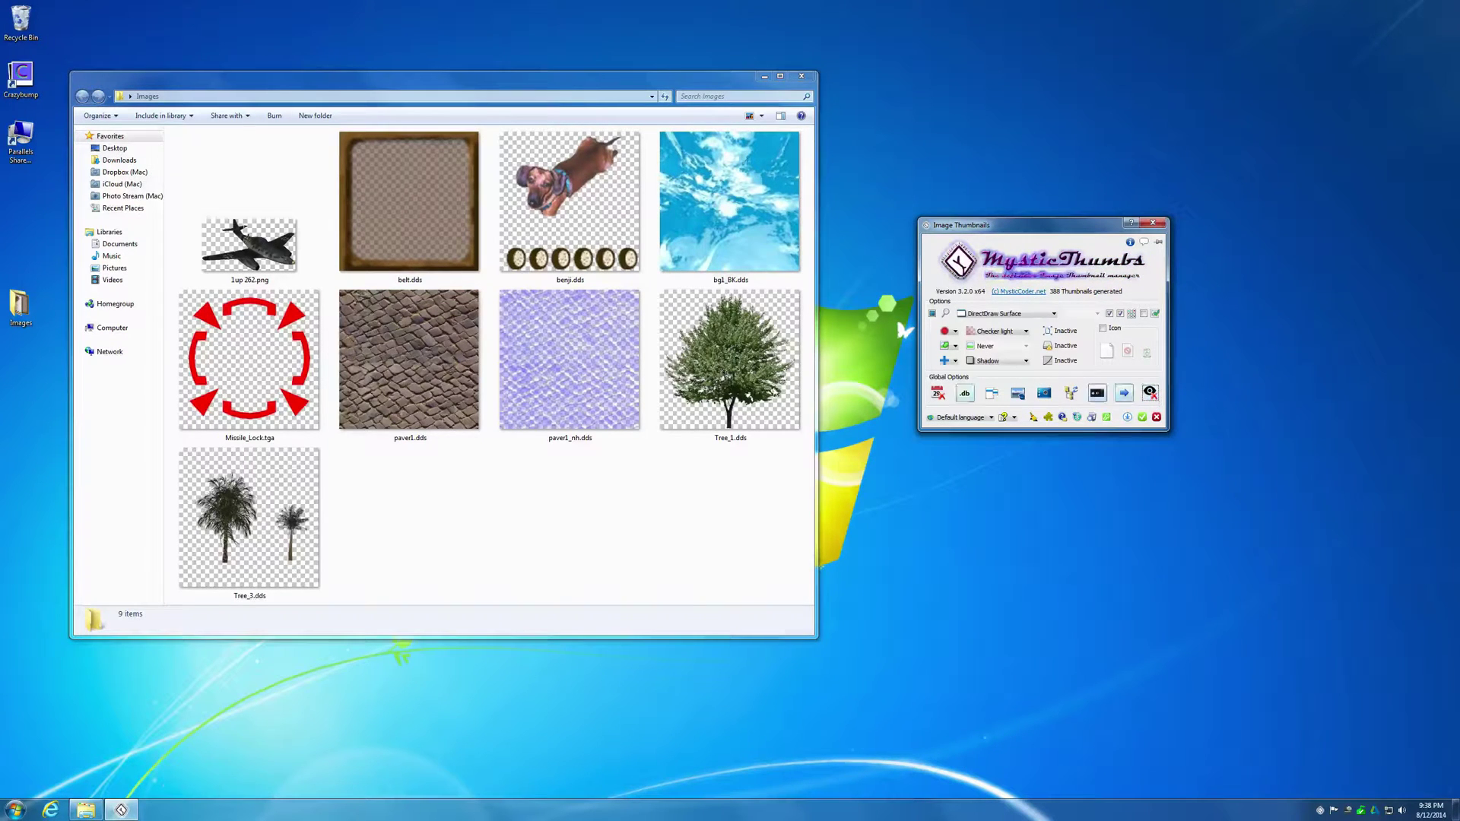
- Preview paver1_nh.dds in QuickView, close it, then select Missile_Lock.tga and open belt.dds
{"action": "left_click", "coordinate": [570, 362]}
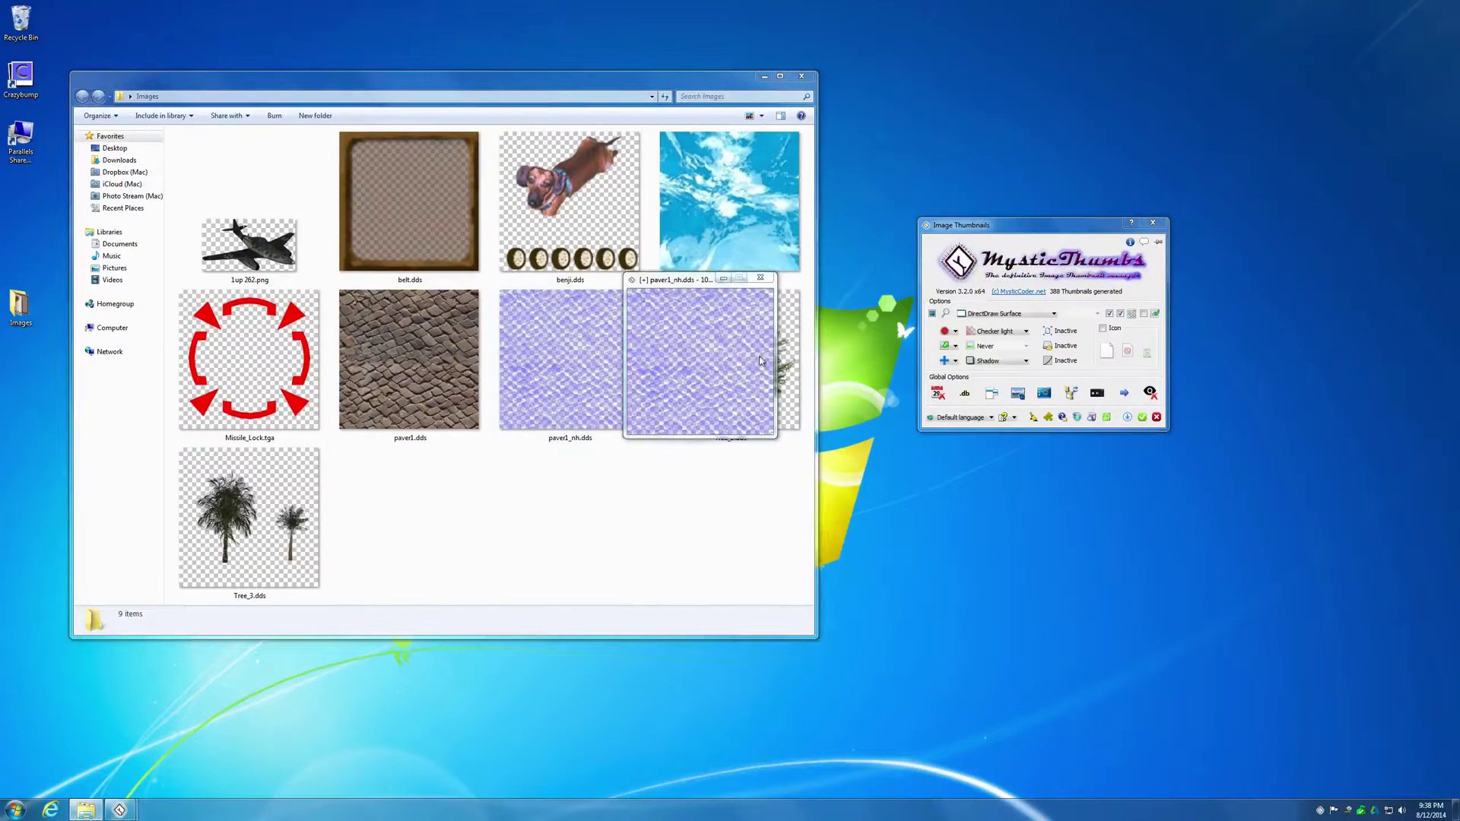
{"action": "left_click", "coordinate": [763, 277]}
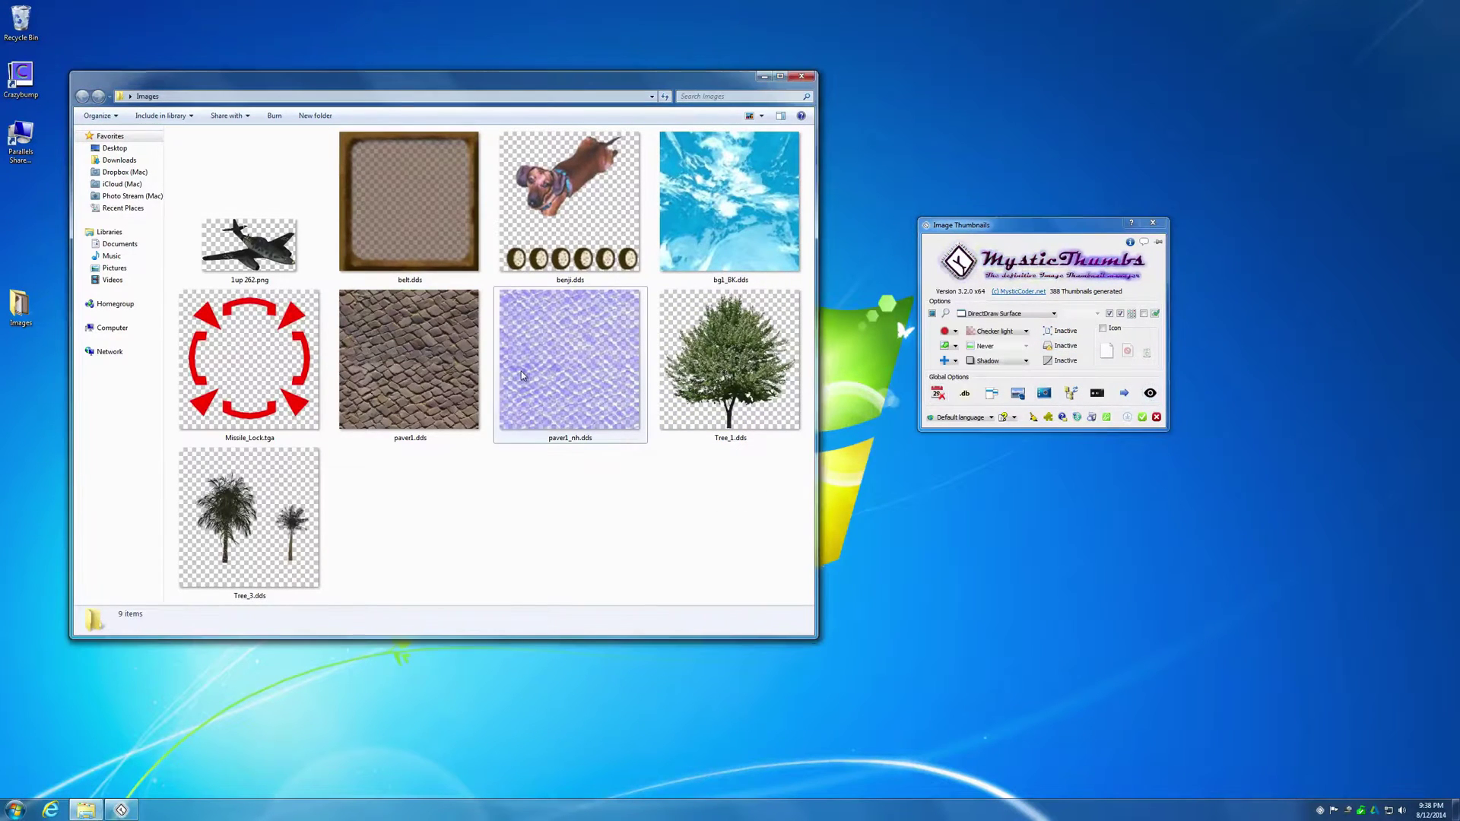
{"action": "left_click", "coordinate": [324, 352]}
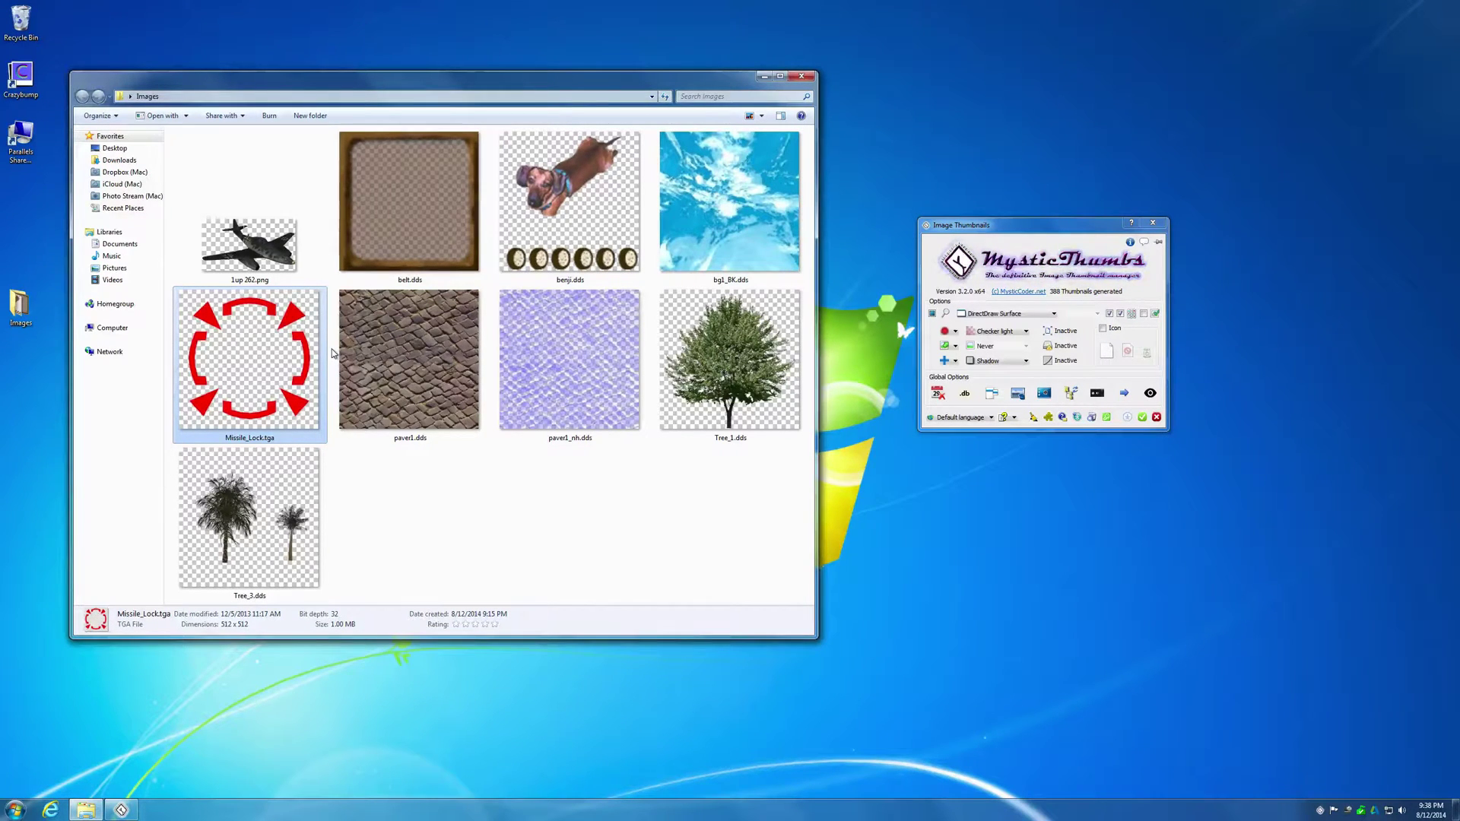
{"action": "double_click", "coordinate": [409, 201]}
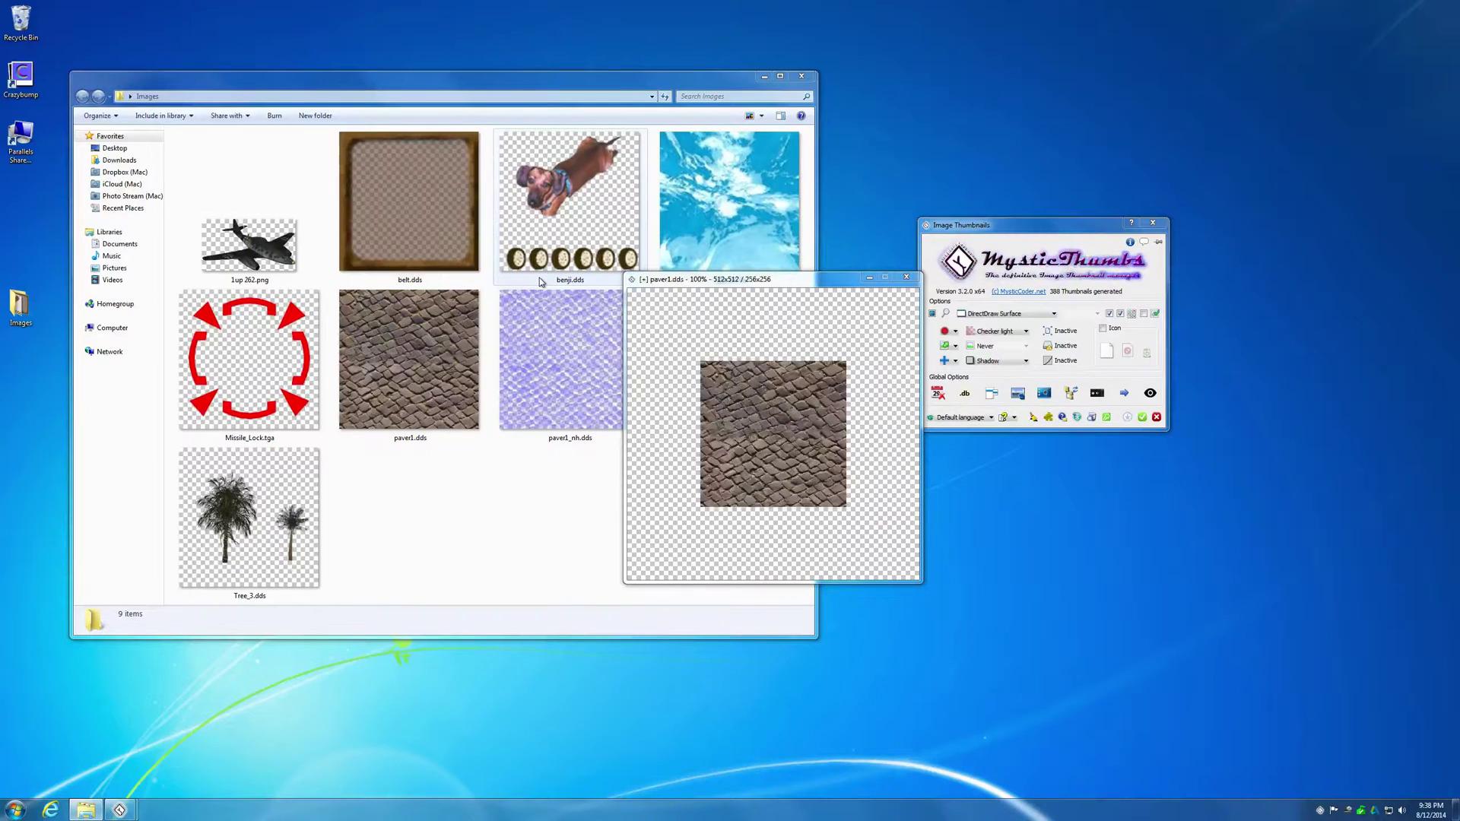
- Set the QuickView preview background to Transparent, then Opaque, then light checkerboard
{"action": "right_click", "coordinate": [702, 364]}
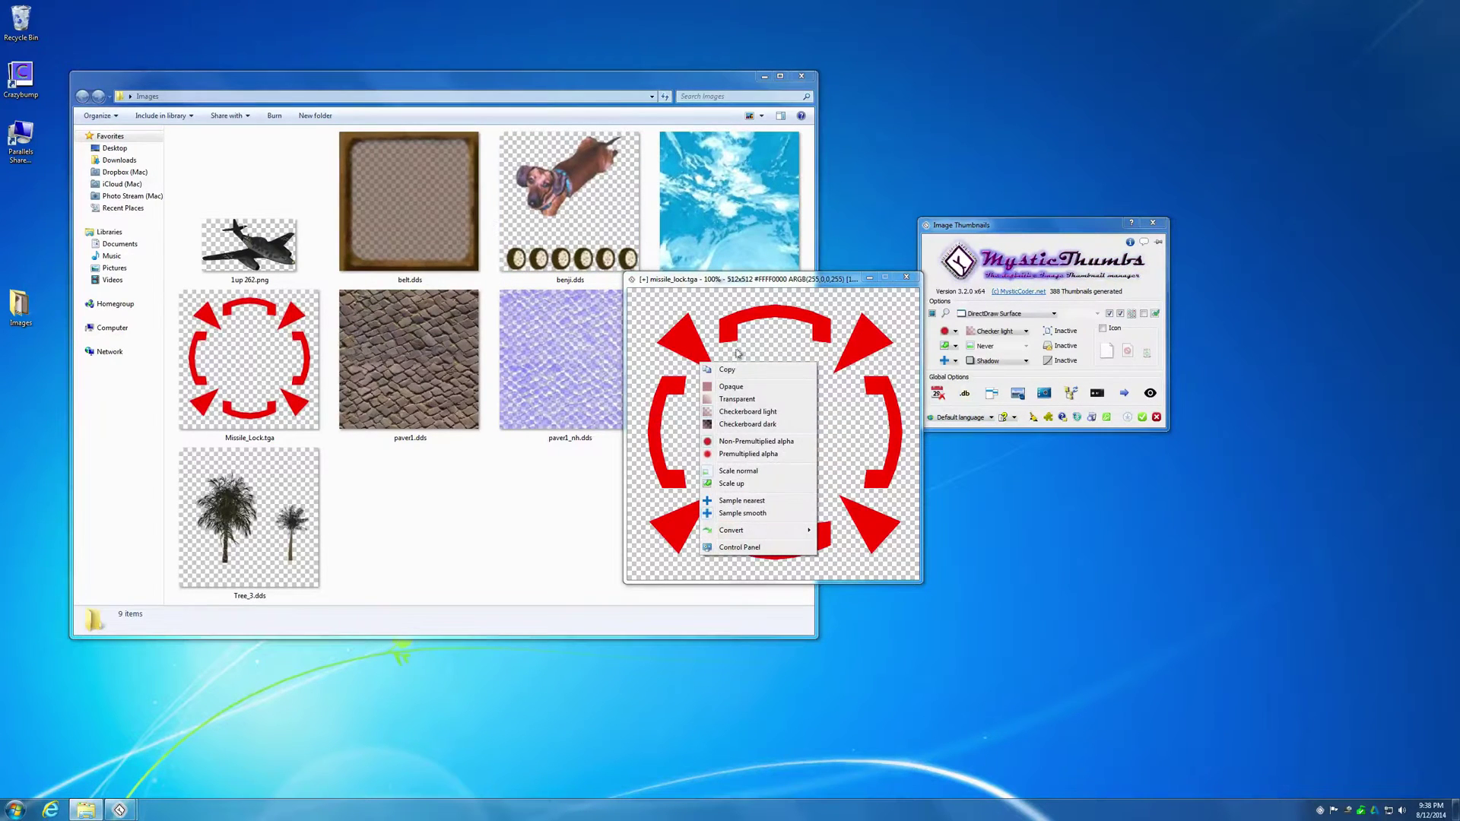
{"action": "right_click", "coordinate": [775, 348]}
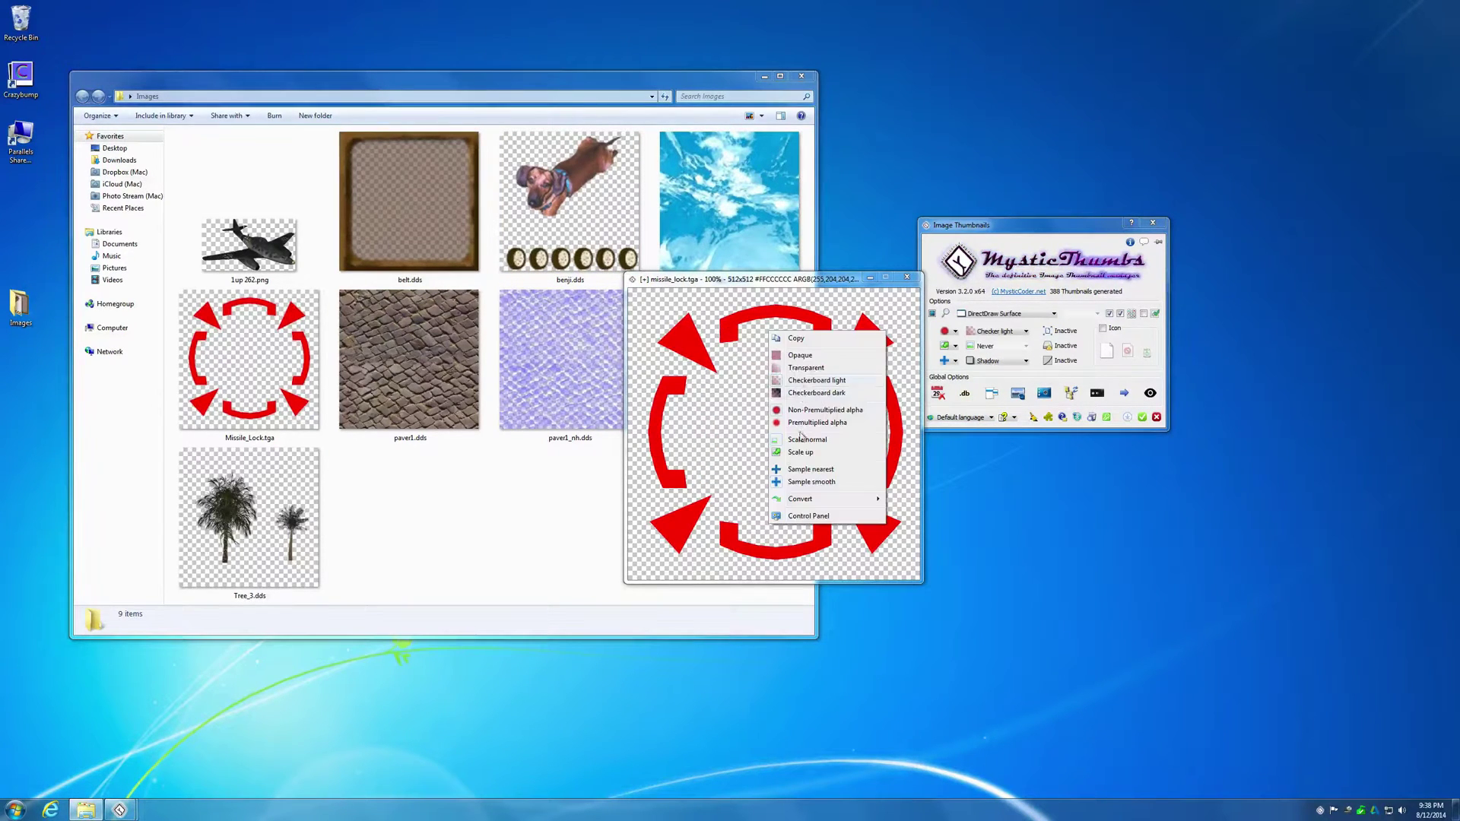
{"action": "left_click", "coordinate": [824, 368]}
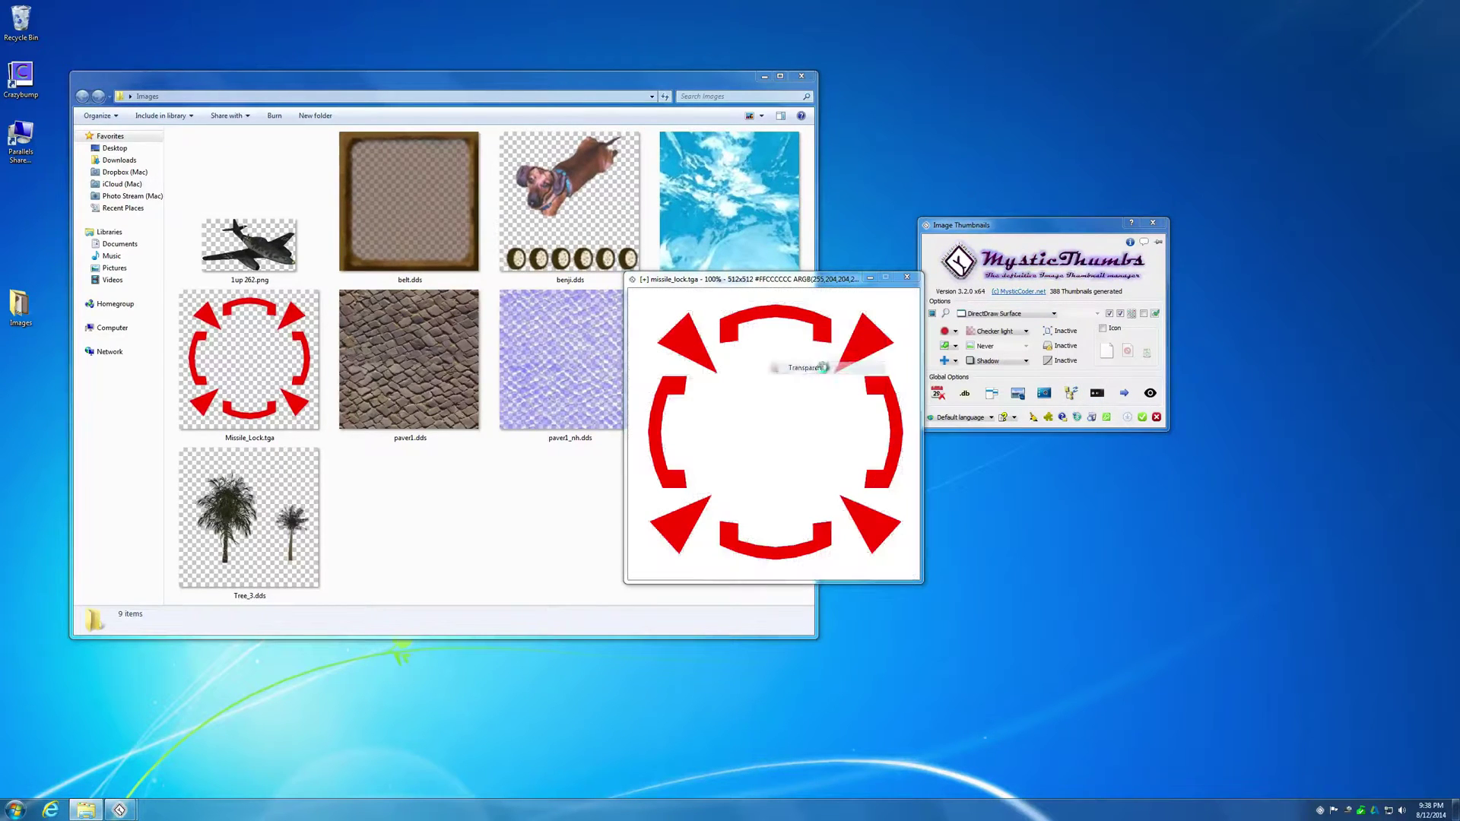
{"action": "right_click", "coordinate": [793, 370]}
{"action": "left_click", "coordinate": [825, 393]}
{"action": "right_click", "coordinate": [794, 371]}
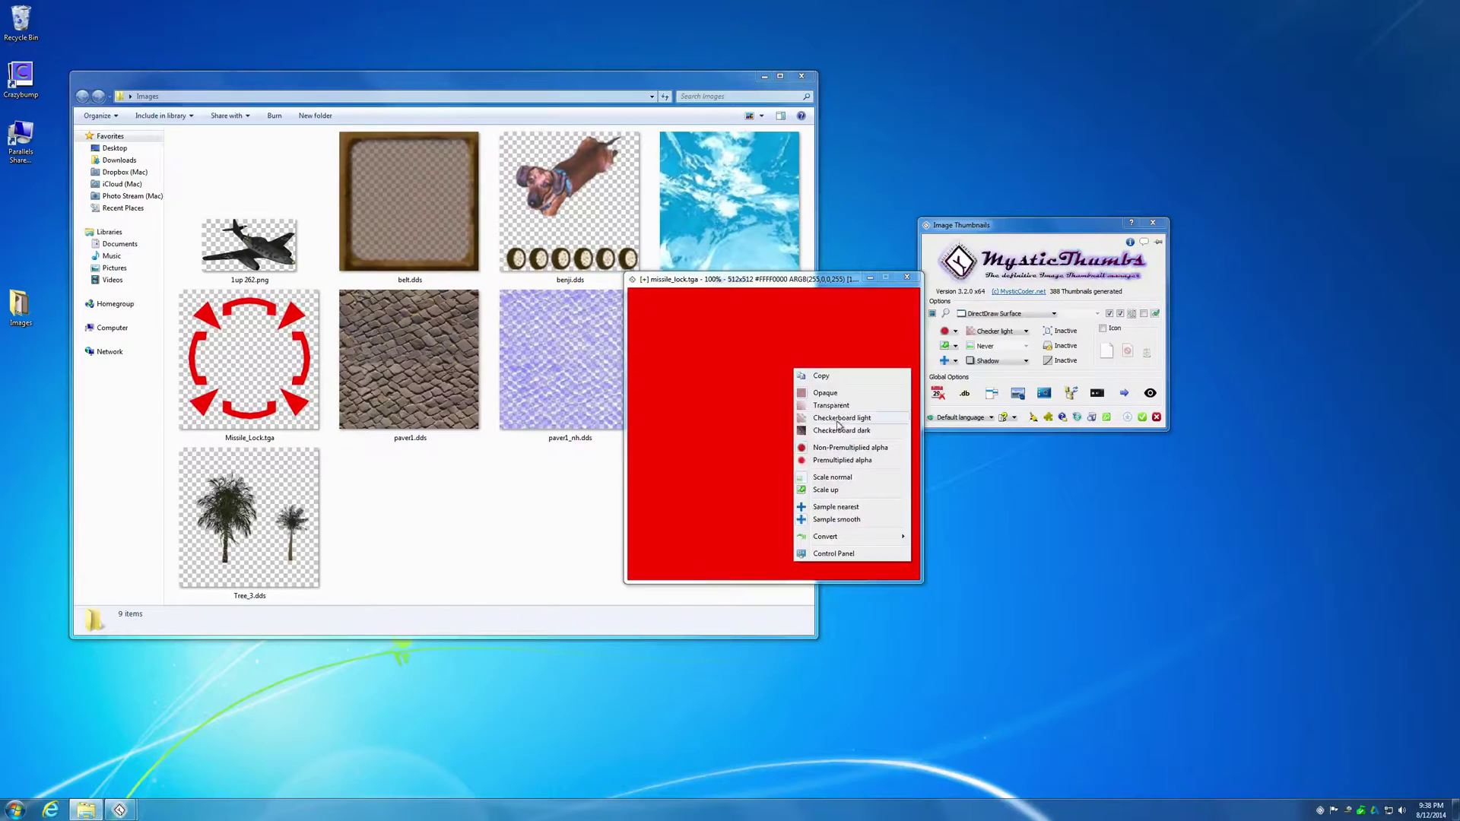
{"action": "left_click", "coordinate": [838, 423]}
- Switch the preview to dark checkerboard, plain white, then back to light checkerboard
{"action": "right_click", "coordinate": [777, 410]}
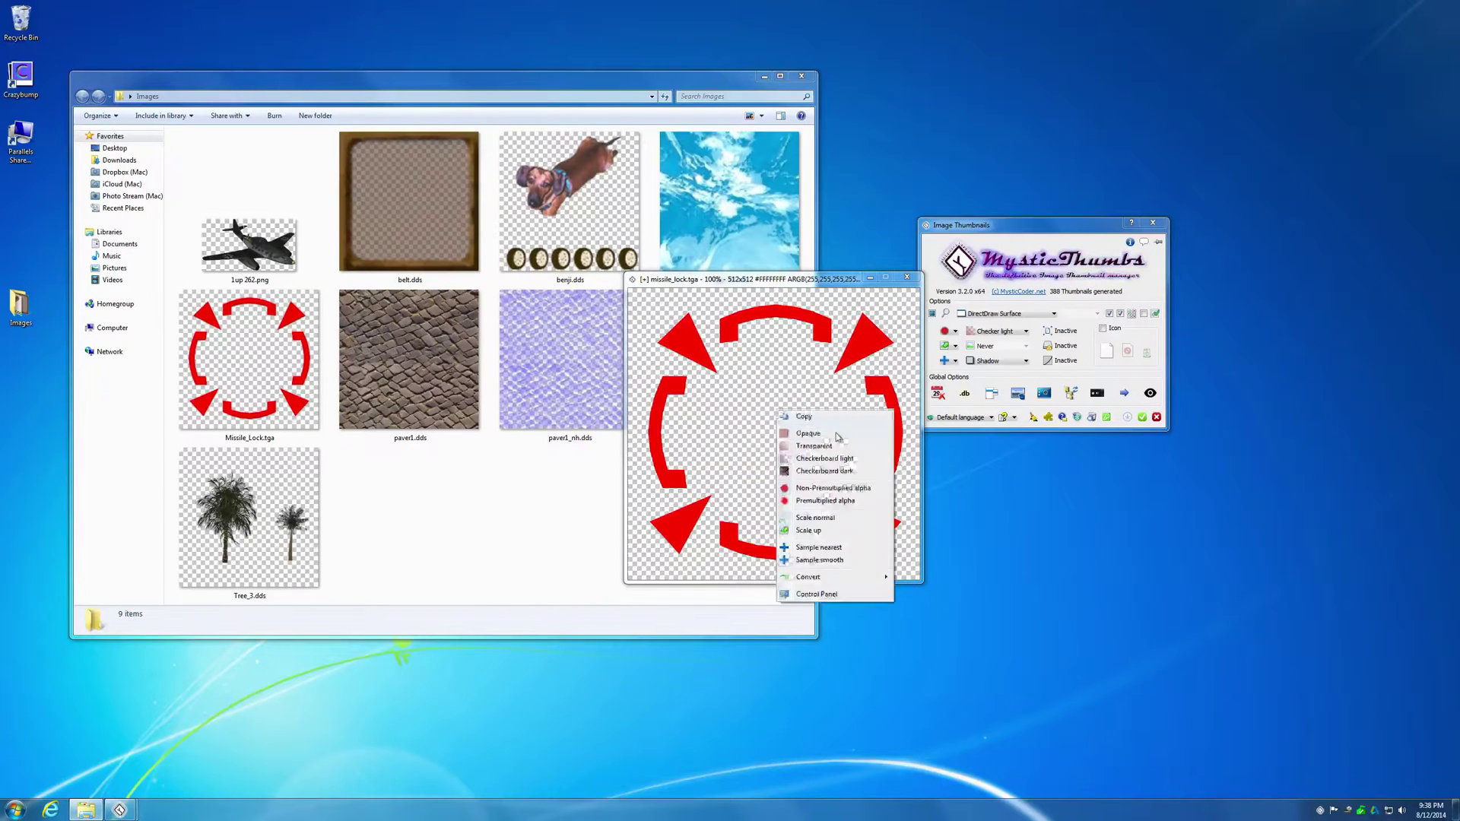
{"action": "left_click", "coordinate": [849, 474]}
{"action": "right_click", "coordinate": [788, 410]}
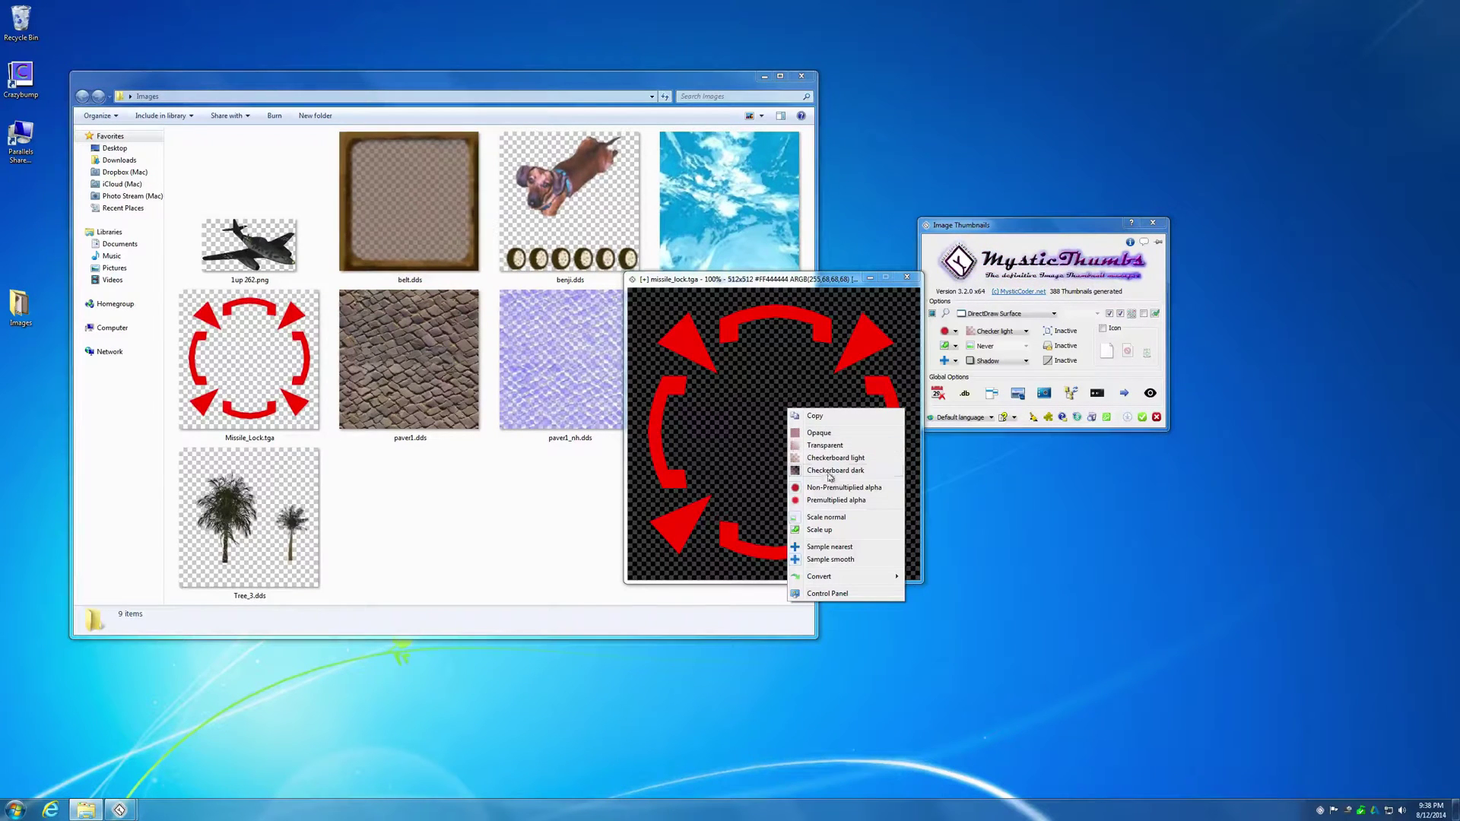
{"action": "left_click", "coordinate": [828, 448]}
{"action": "right_click", "coordinate": [825, 453]}
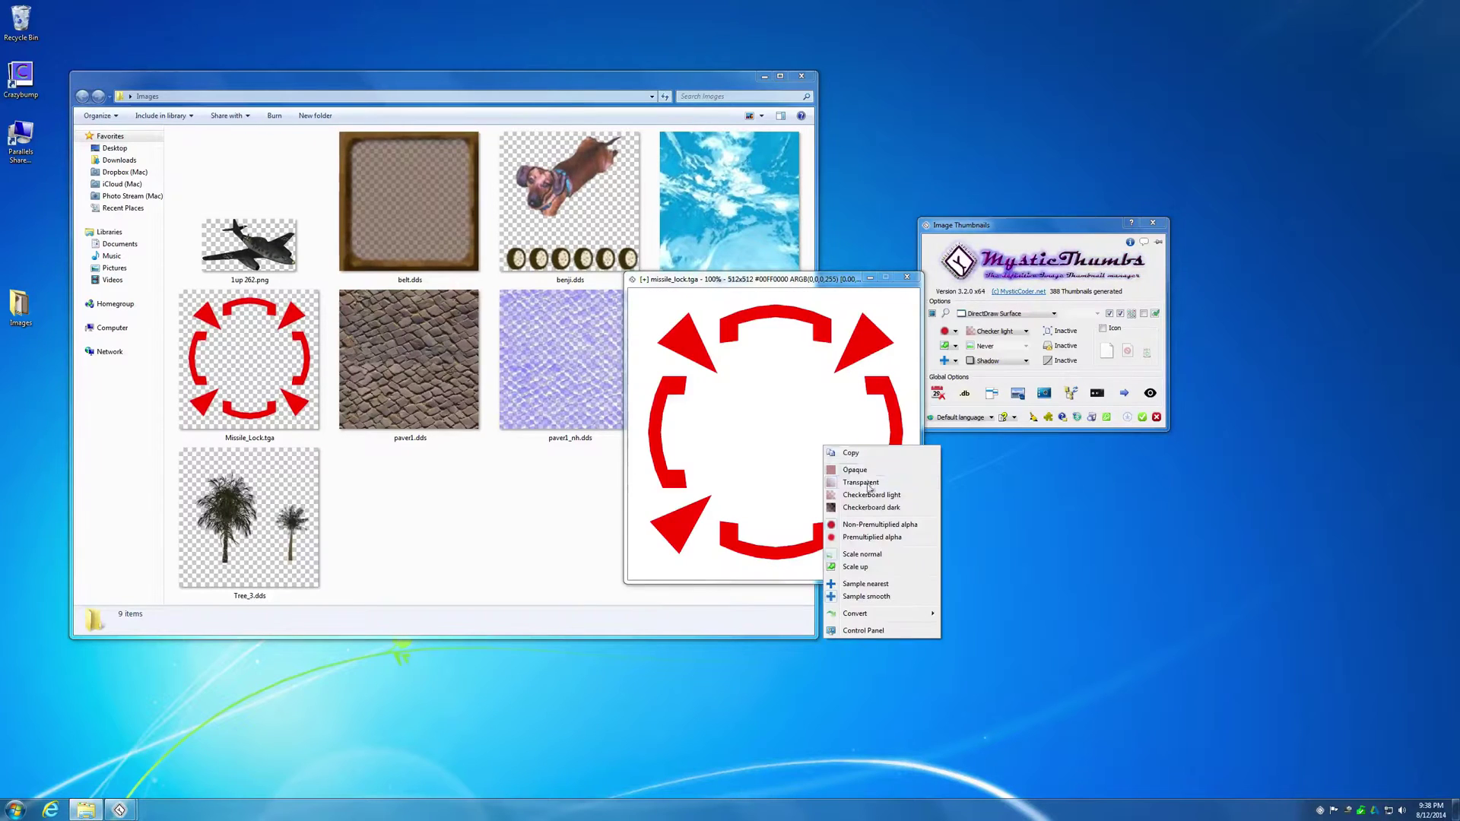
{"action": "left_click", "coordinate": [871, 494]}
{"action": "right_click", "coordinate": [771, 413]}
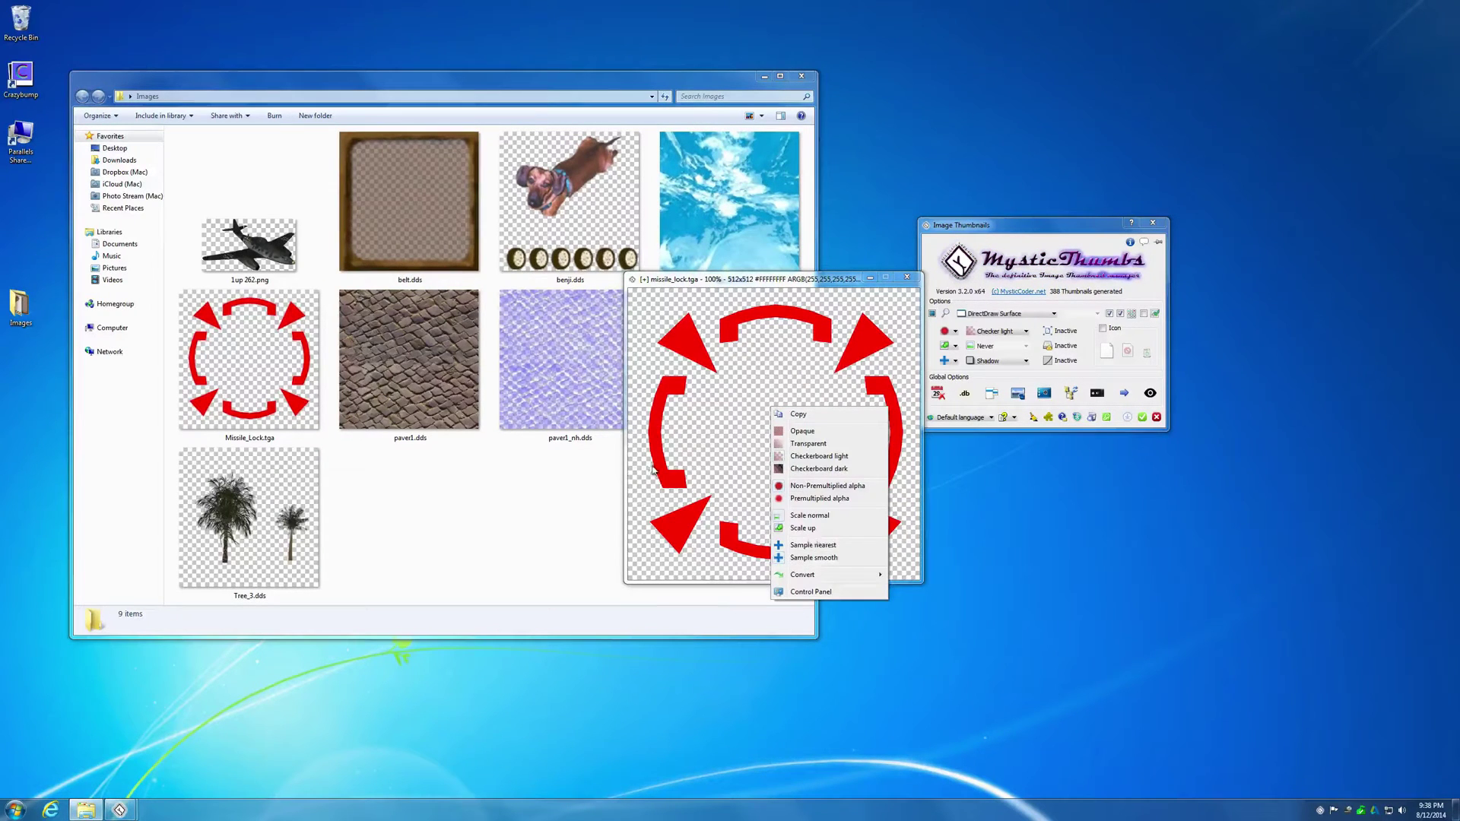
{"action": "left_click", "coordinate": [795, 587]}
- Resize and reposition the QuickView window, enlarging it to 794x794
{"action": "left_click_drag", "start_coordinate": [627, 582], "coordinate": [469, 587]}
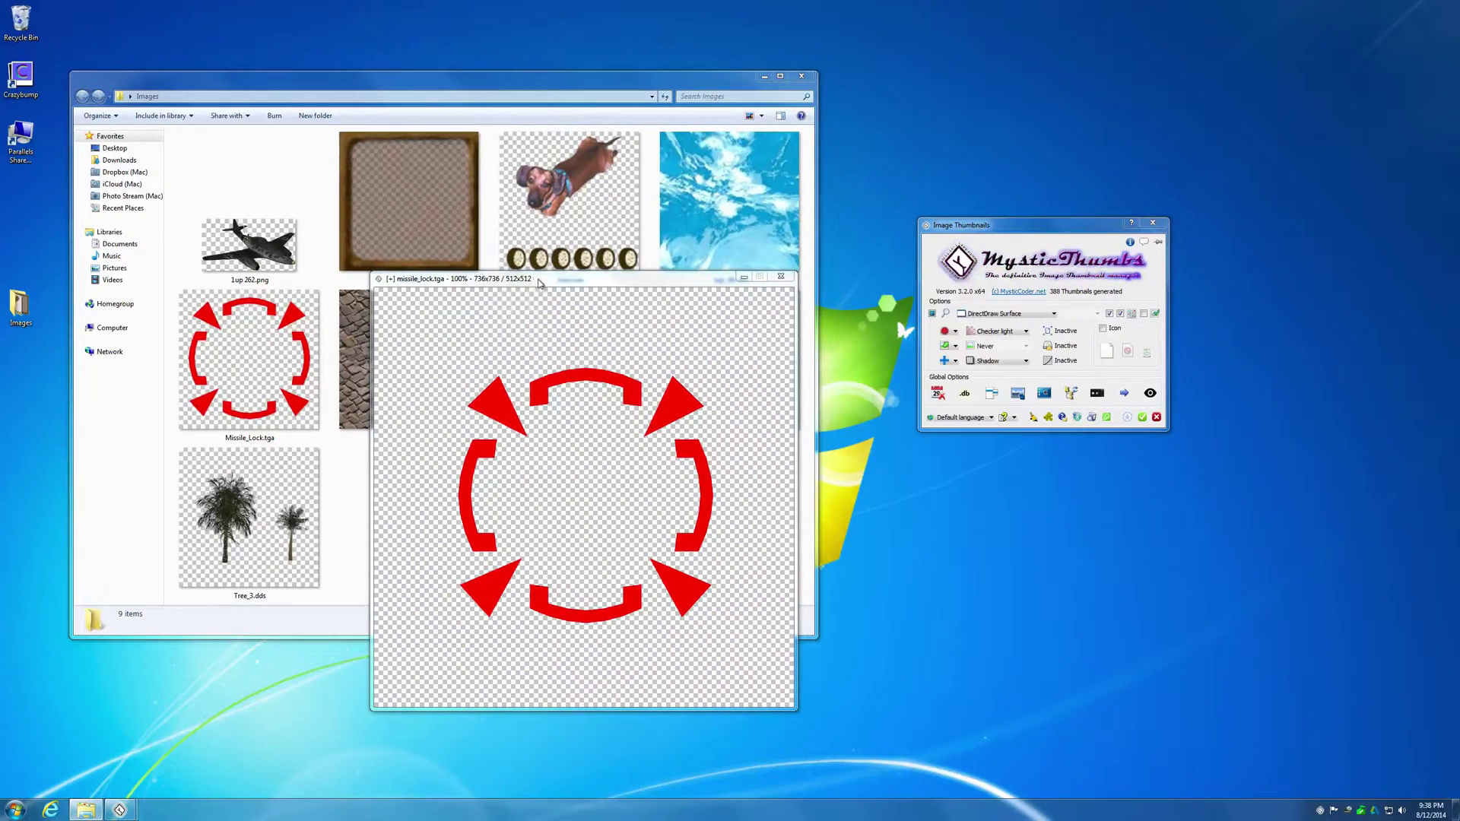
{"action": "left_click_drag", "start_coordinate": [596, 472], "coordinate": [575, 413]}
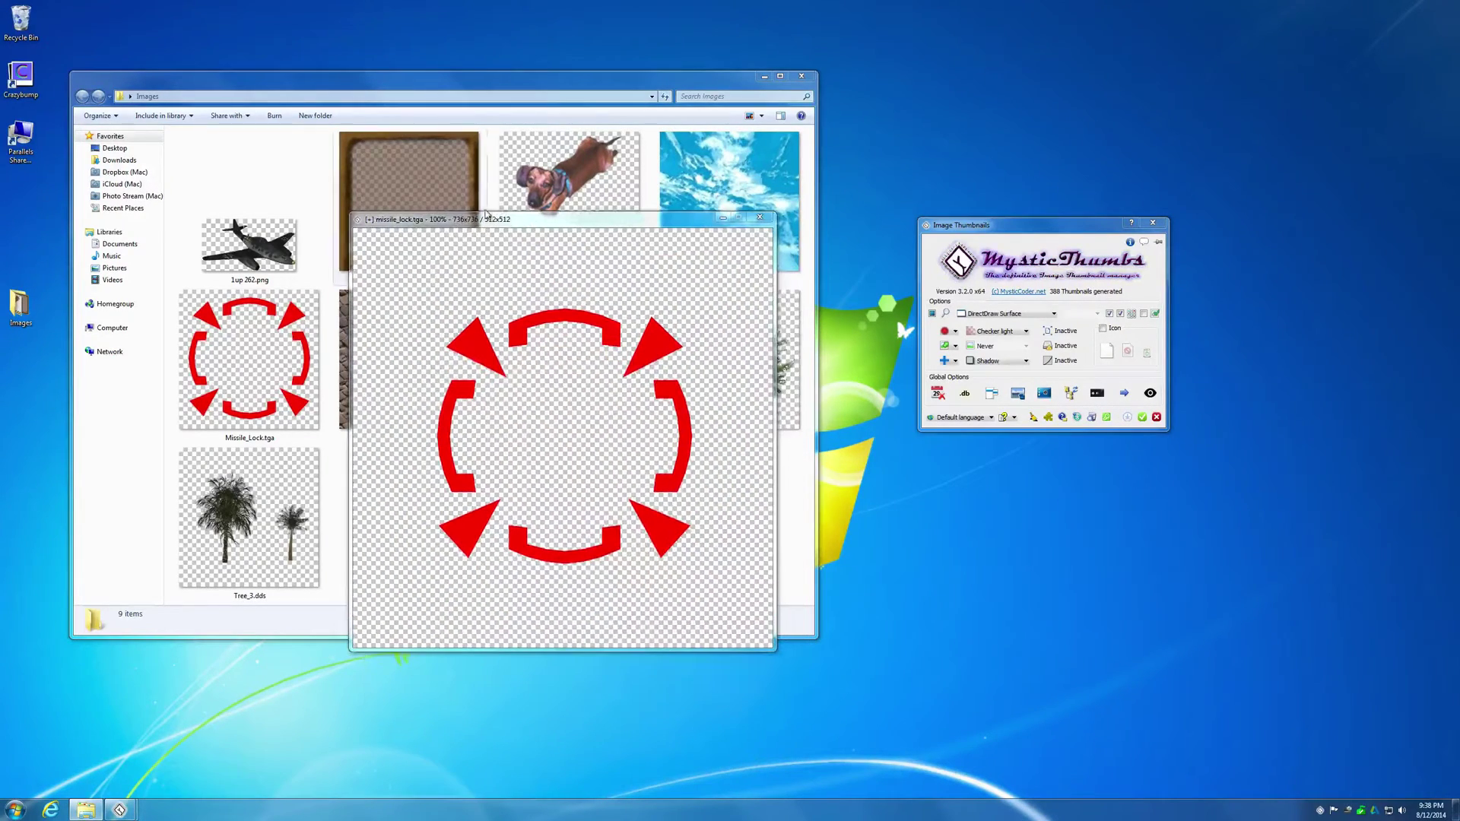
{"action": "right_click", "coordinate": [662, 426]}
{"action": "left_click", "coordinate": [650, 403]}
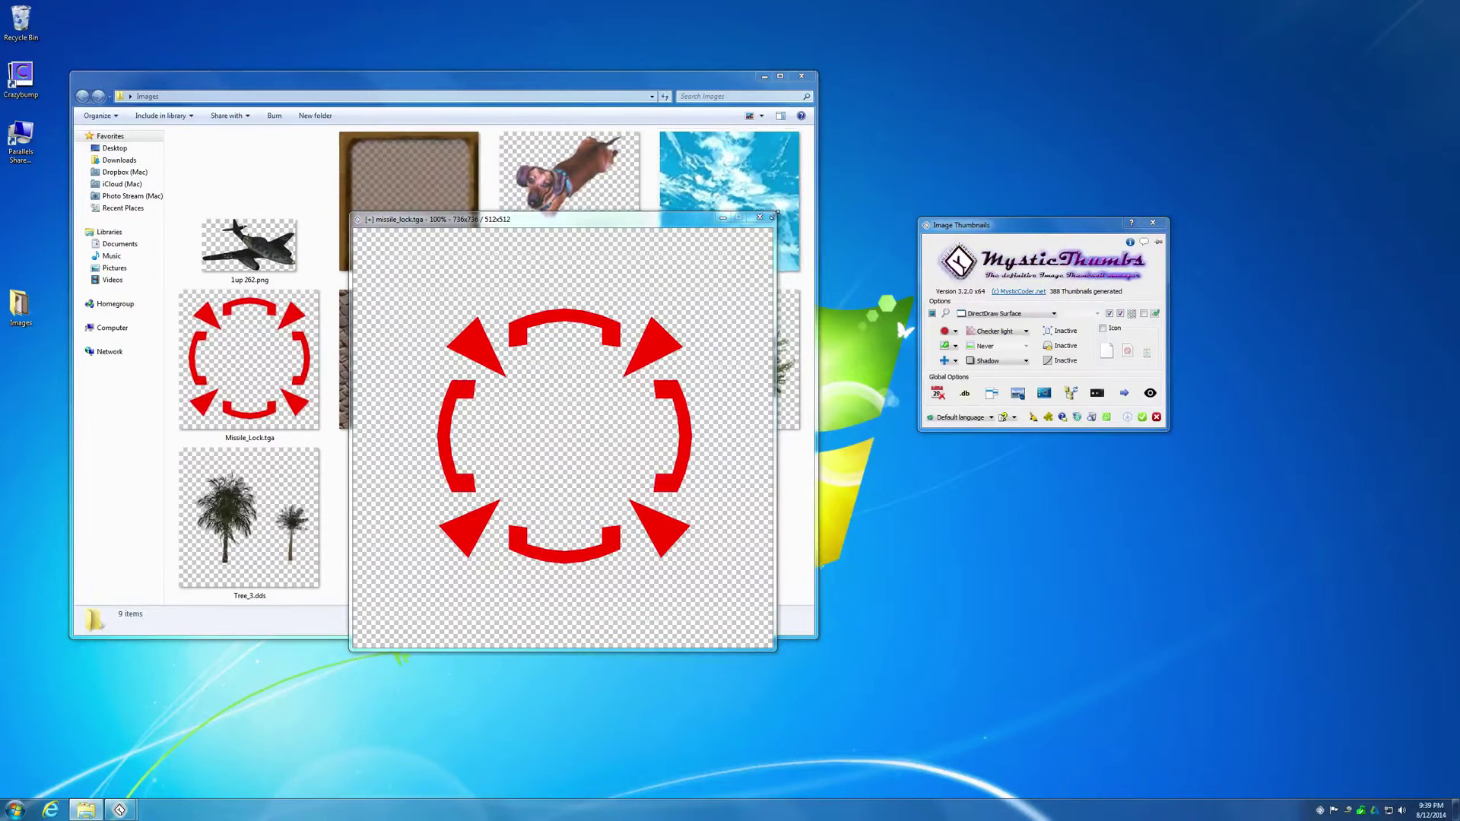
{"action": "left_click_drag", "start_coordinate": [776, 215], "coordinate": [808, 181]}
- Scale Missile_Lock.tga up to 155%, trying nearest and then smooth sampling
{"action": "right_click", "coordinate": [586, 392]}
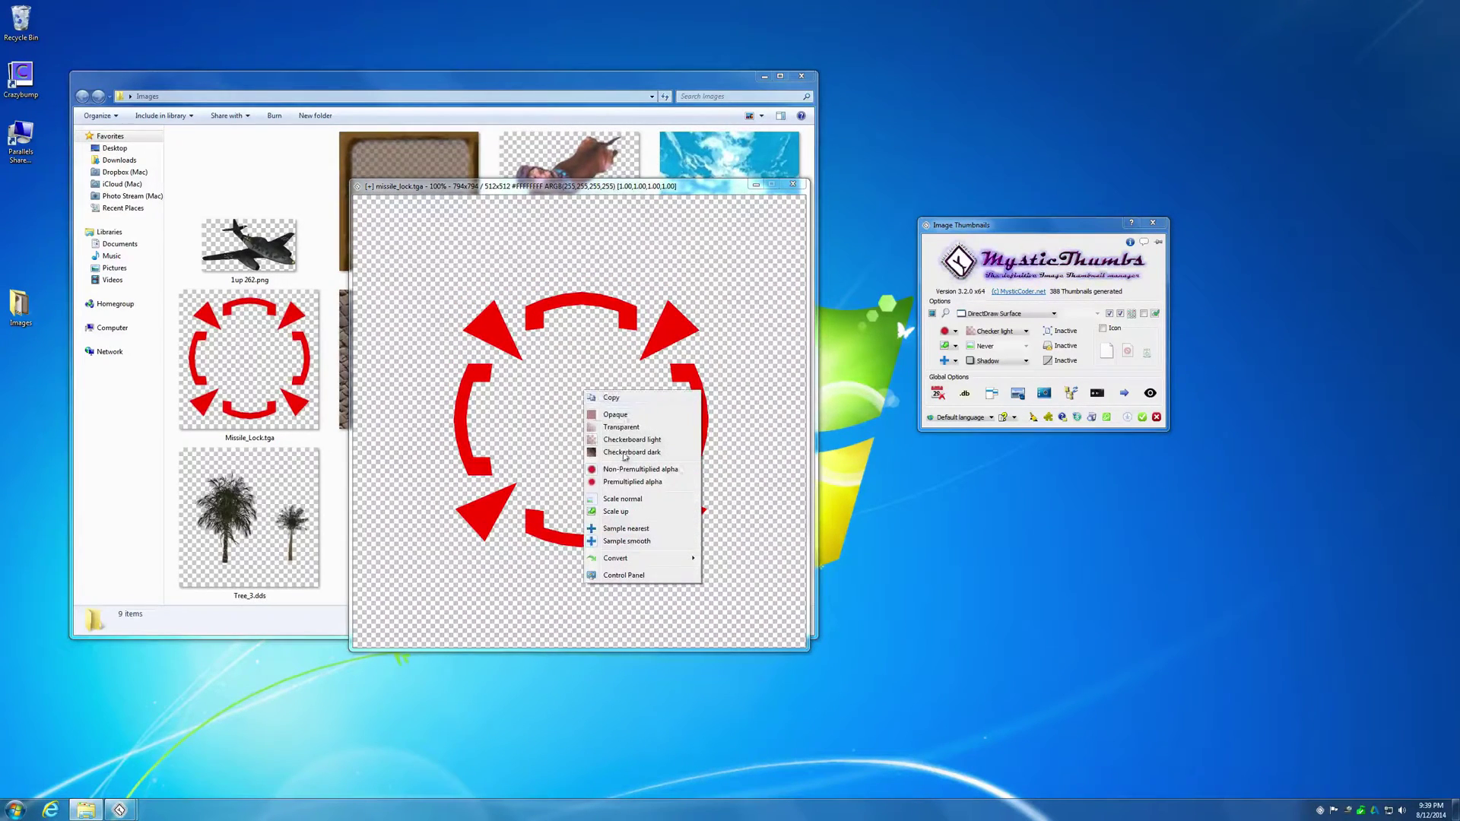
{"action": "left_click", "coordinate": [616, 511]}
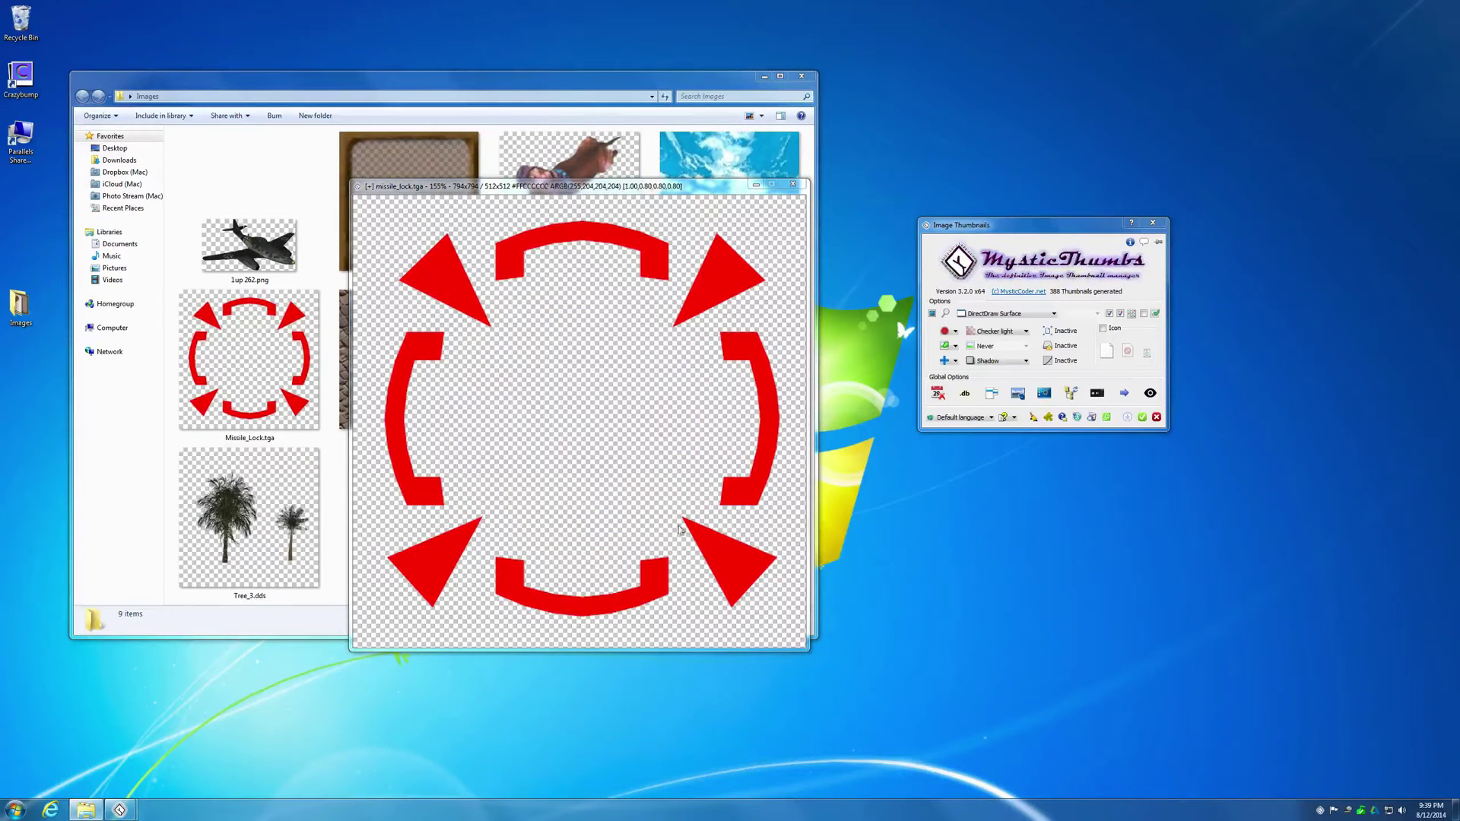
{"action": "right_click", "coordinate": [641, 417]}
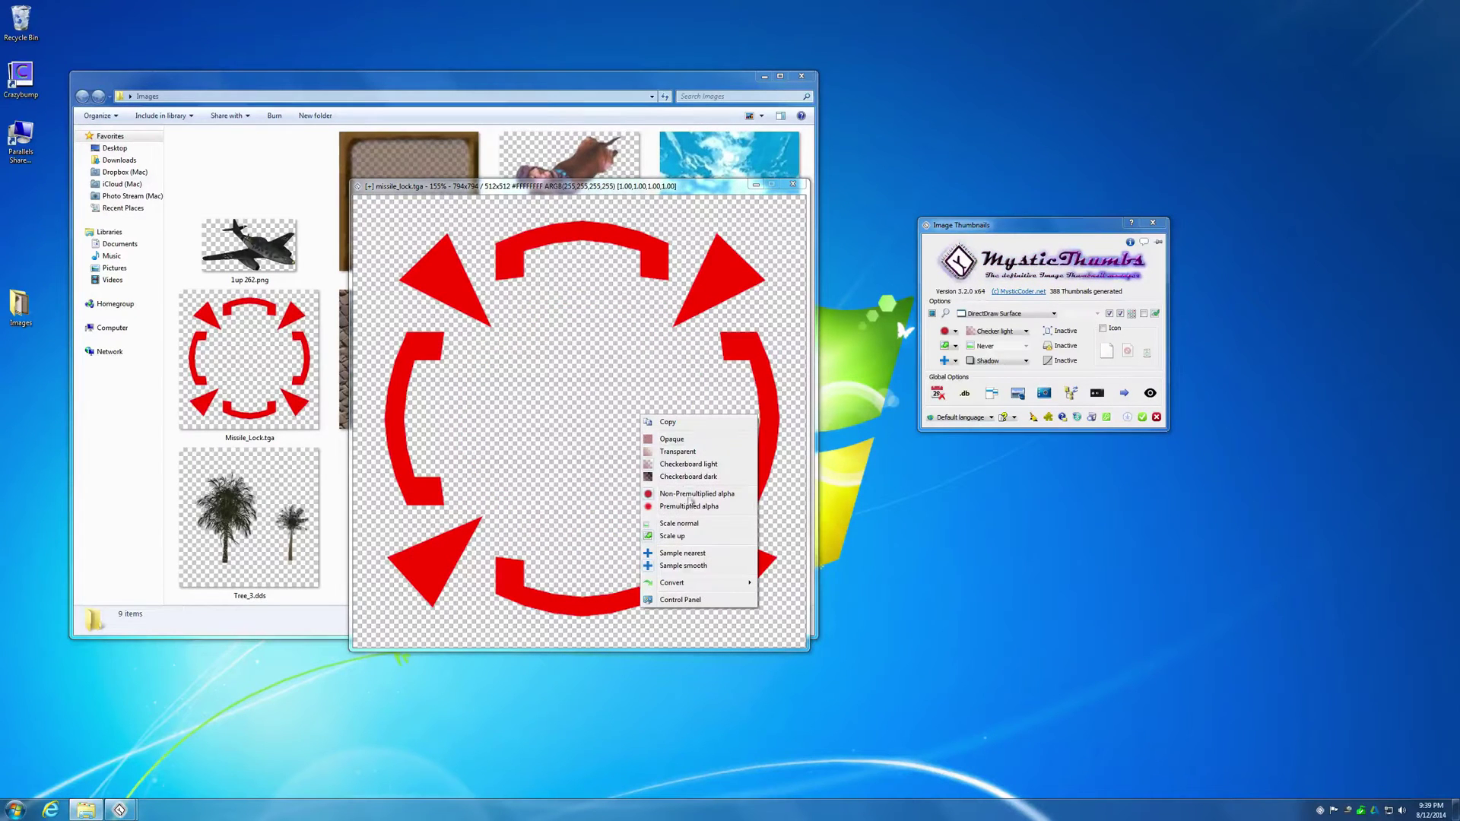
{"action": "left_click", "coordinate": [688, 560]}
{"action": "right_click", "coordinate": [600, 381]}
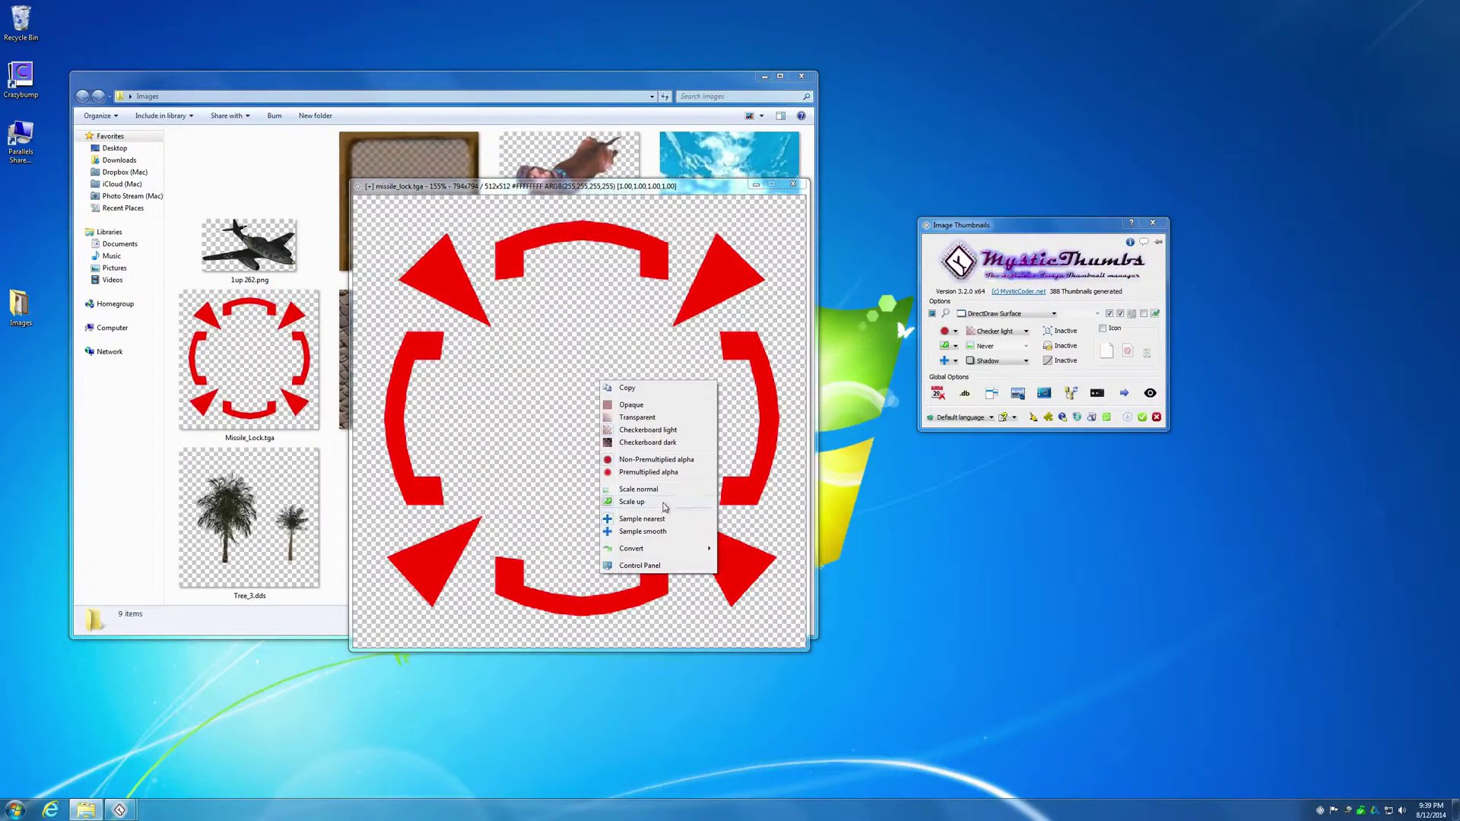
{"action": "left_click", "coordinate": [662, 532]}
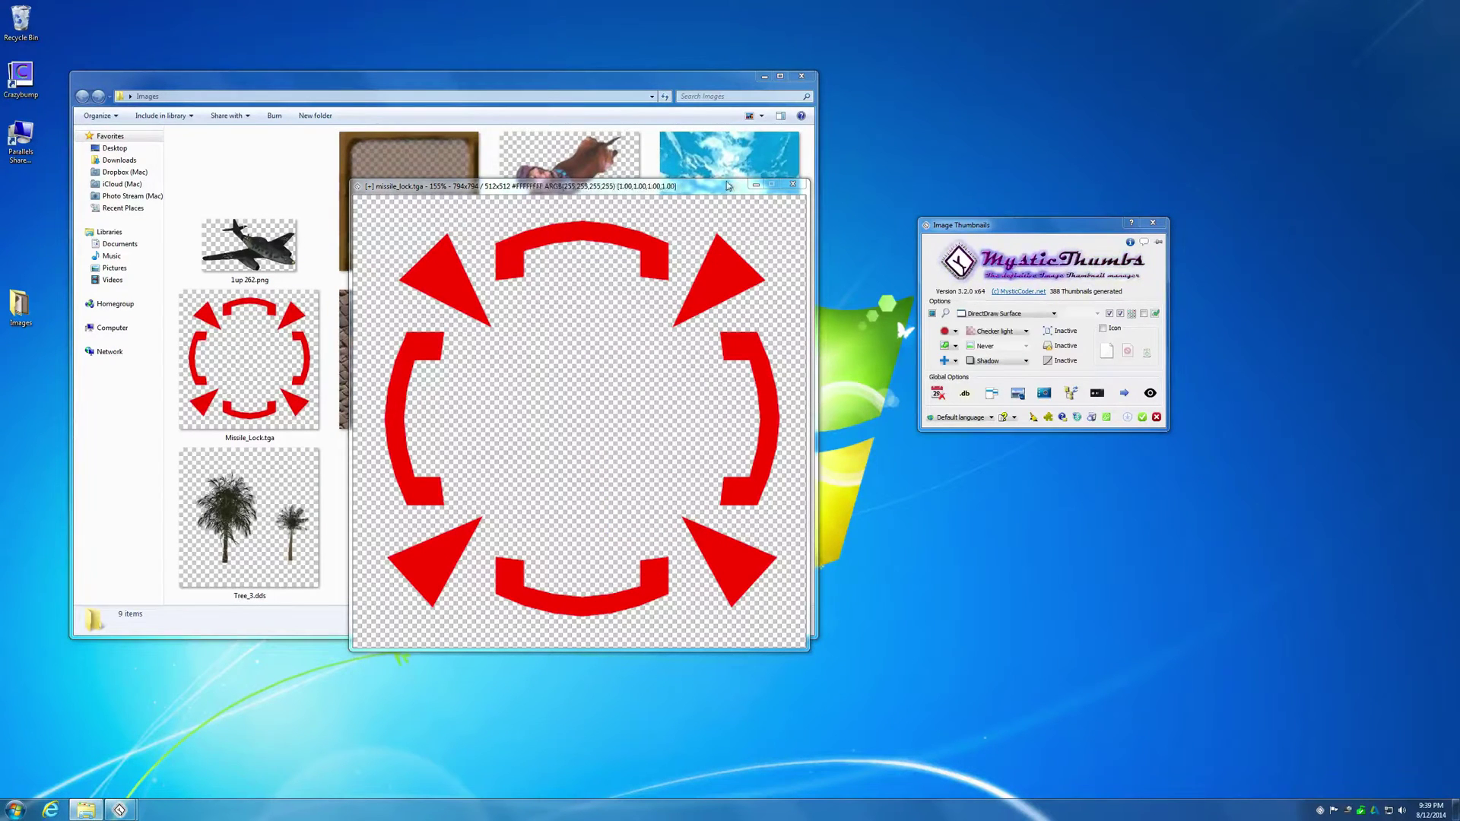
- Nudge the preview window right and close the Missile_Lock.tga preview
{"action": "left_click_drag", "start_coordinate": [648, 188], "coordinate": [707, 177]}
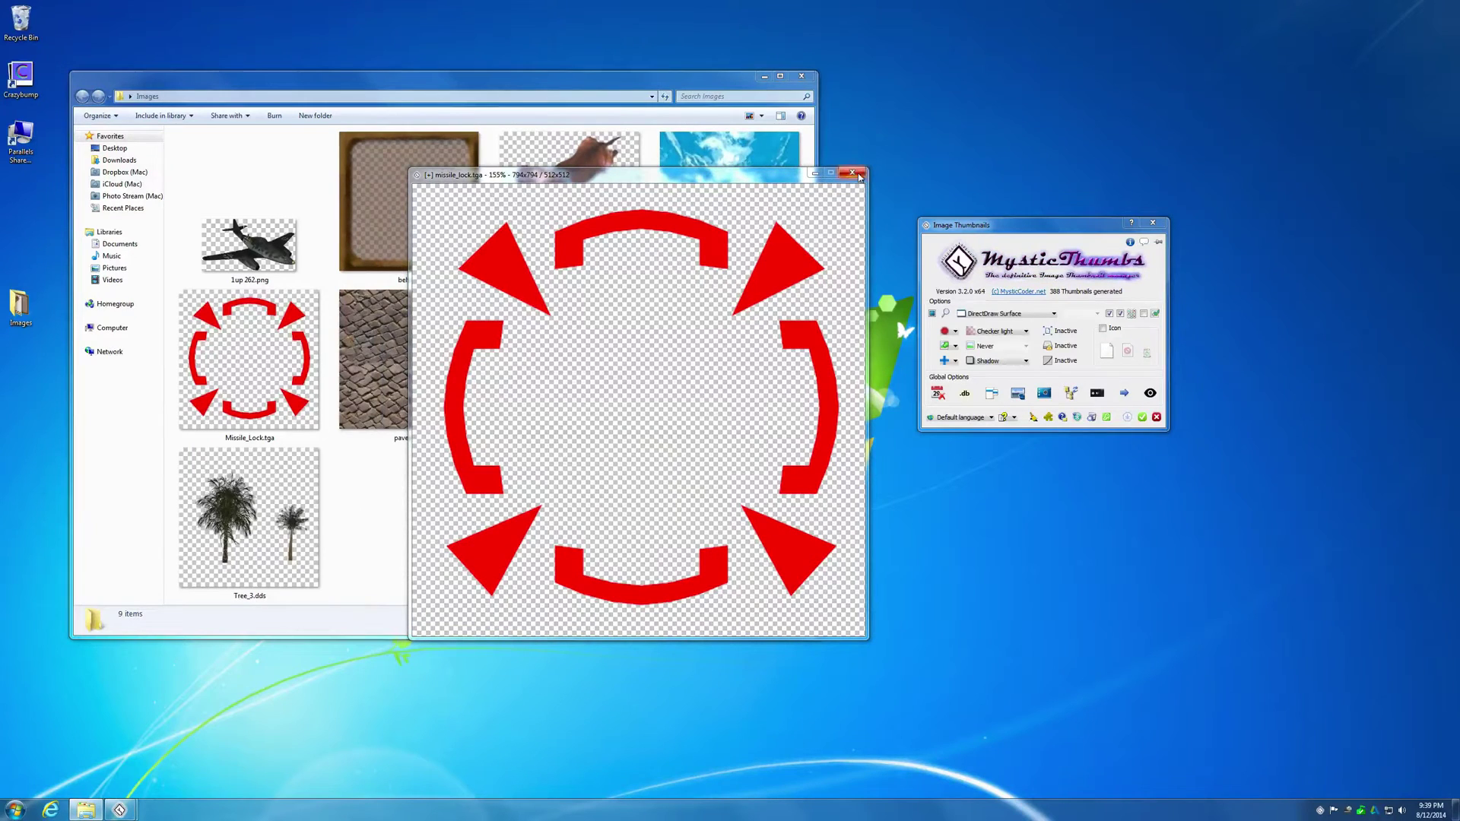
{"action": "right_click", "coordinate": [644, 307]}
{"action": "left_click", "coordinate": [675, 262]}
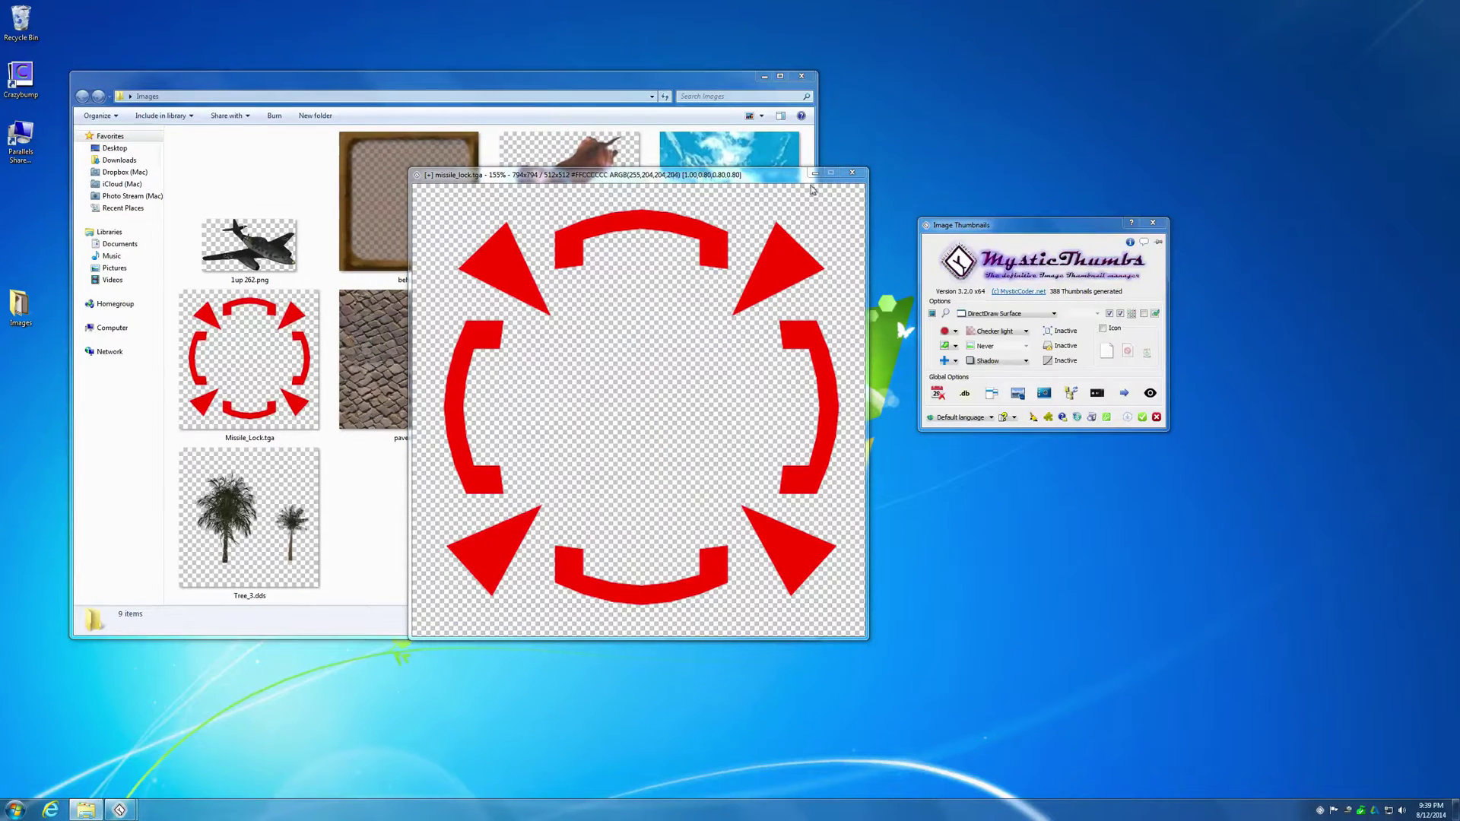
{"action": "left_click", "coordinate": [852, 174]}
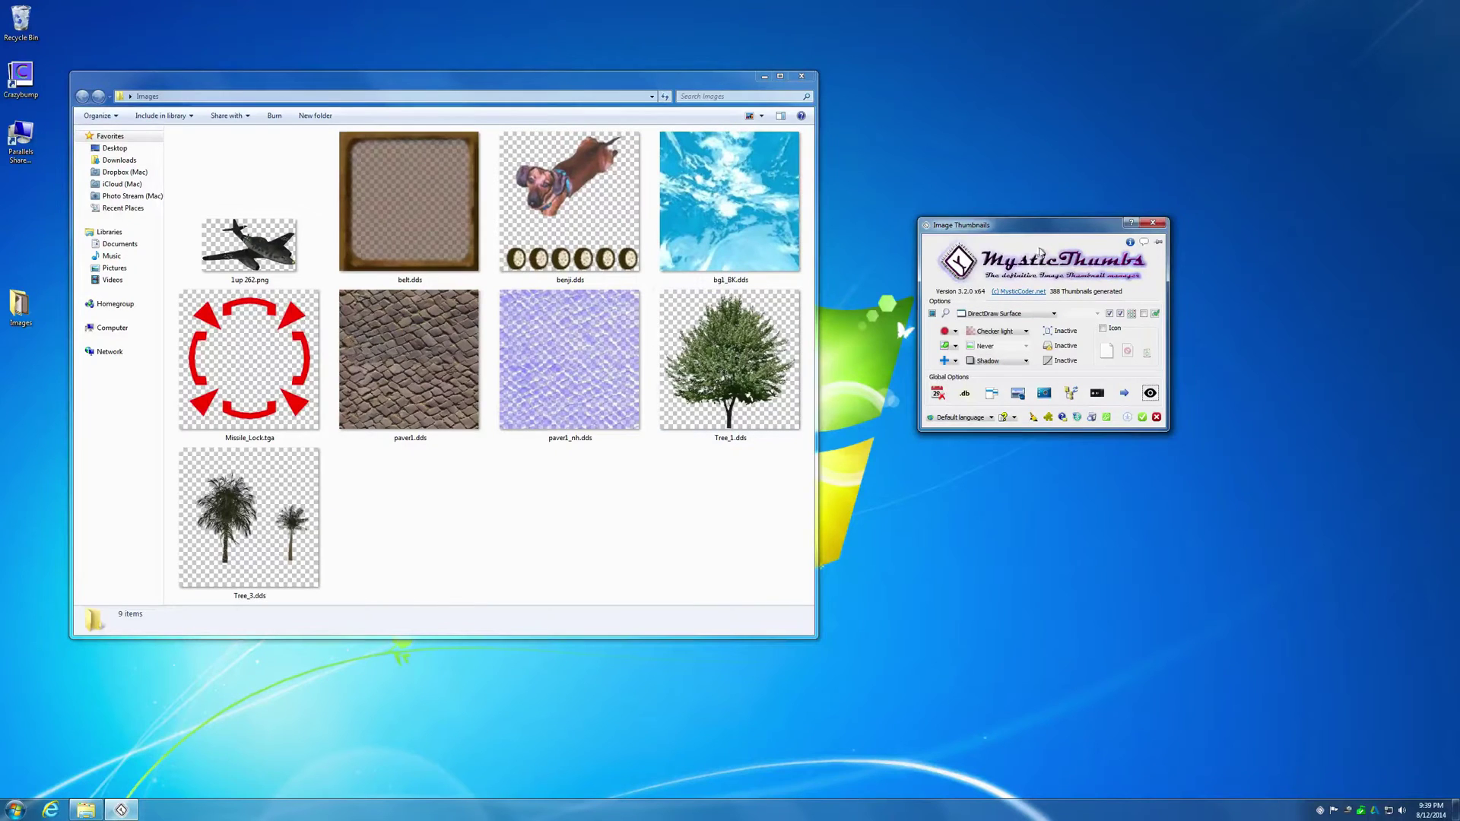